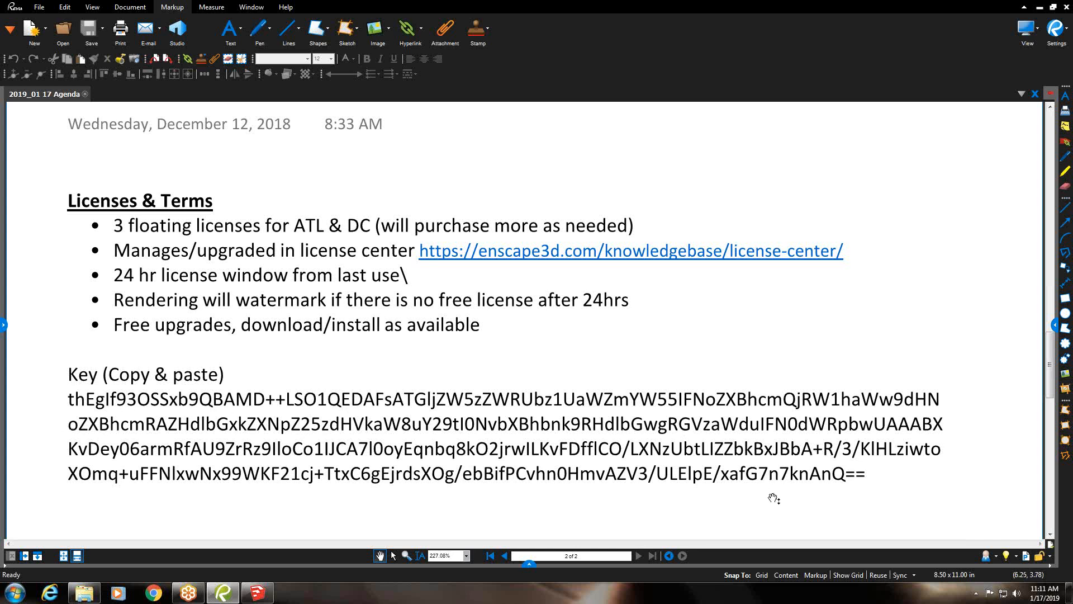
Read through the agenda's Minimum Hardware Specs section and the remaining discussion topics at the end of the page
left_click_drag(773, 494, 782, 428)
scroll(782, 429, "down", 2)
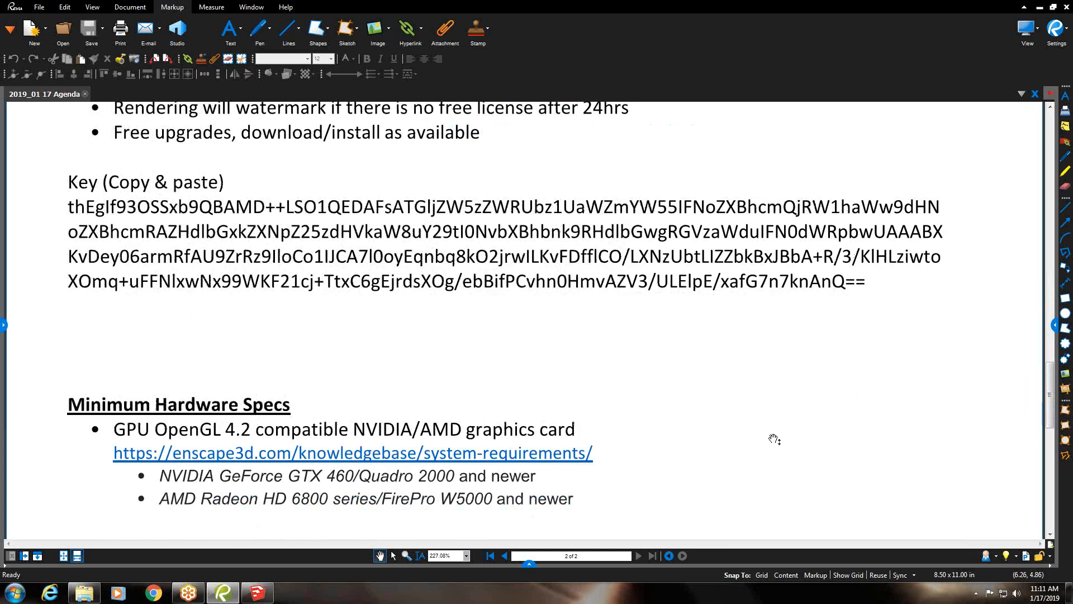
scroll(775, 439, "down", 2)
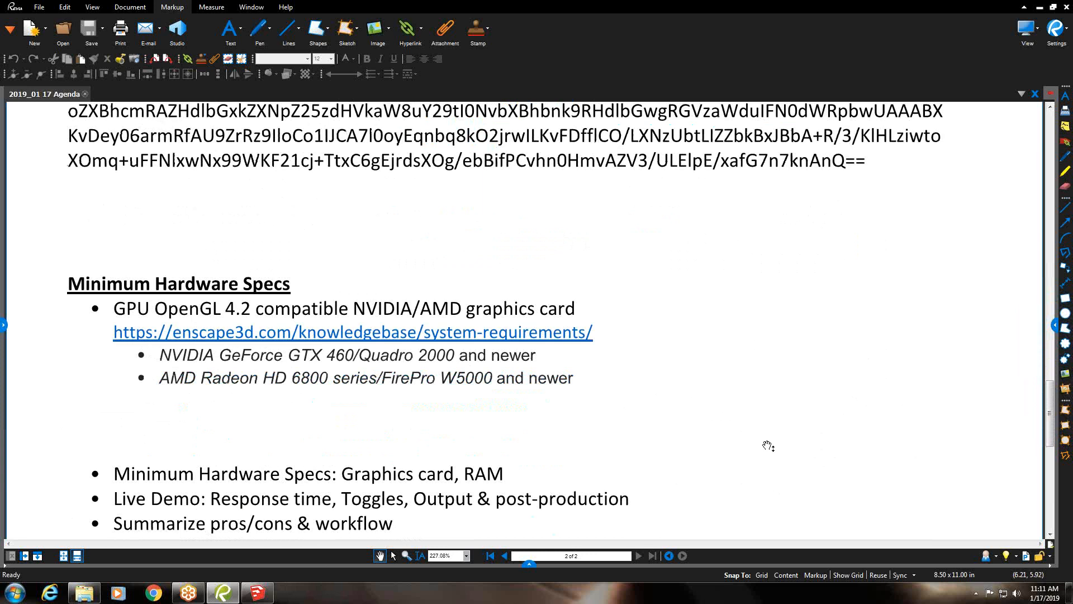
scroll(764, 449, "down", 1)
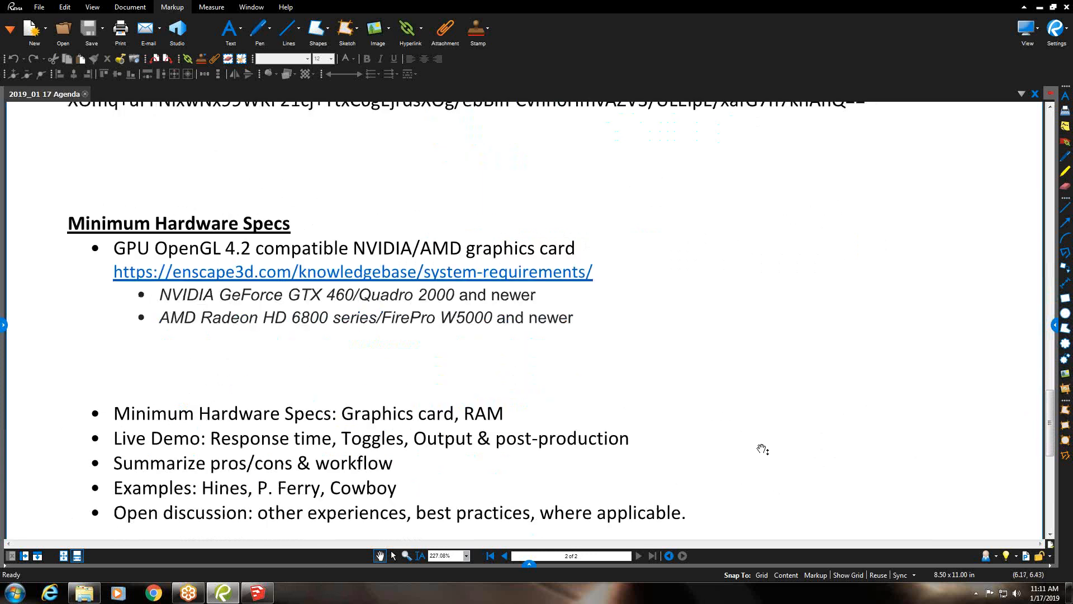
scroll(760, 452, "down", 1)
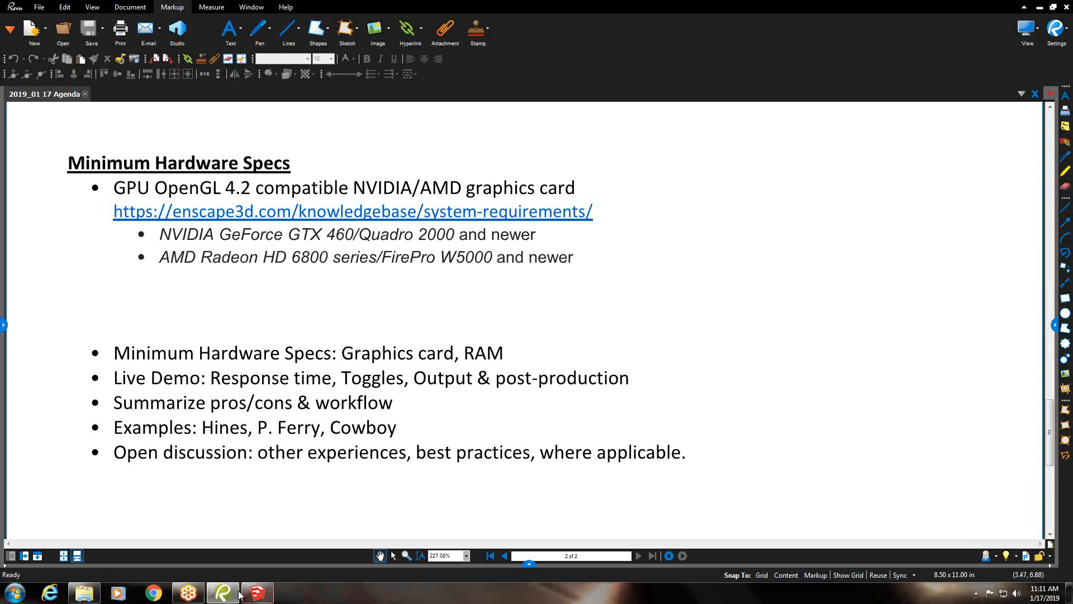
Switch to the Enscape Workshop folder and open the Cowboys Partners - Elm St & E. 10th V1 rendering from its Examples subfolder
left_click(89, 596)
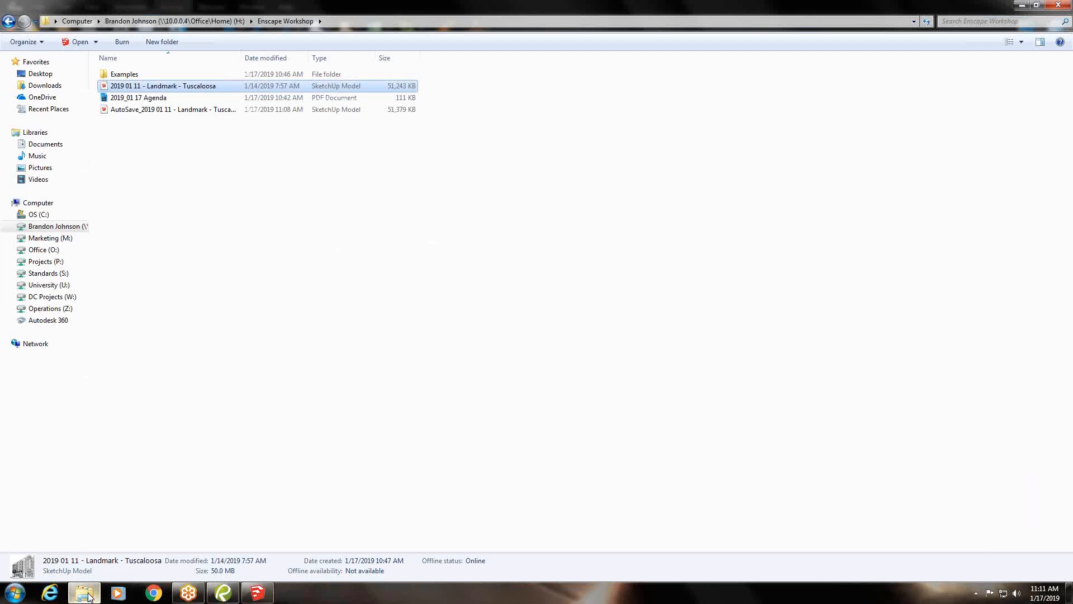
double_click(212, 78)
double_click(205, 78)
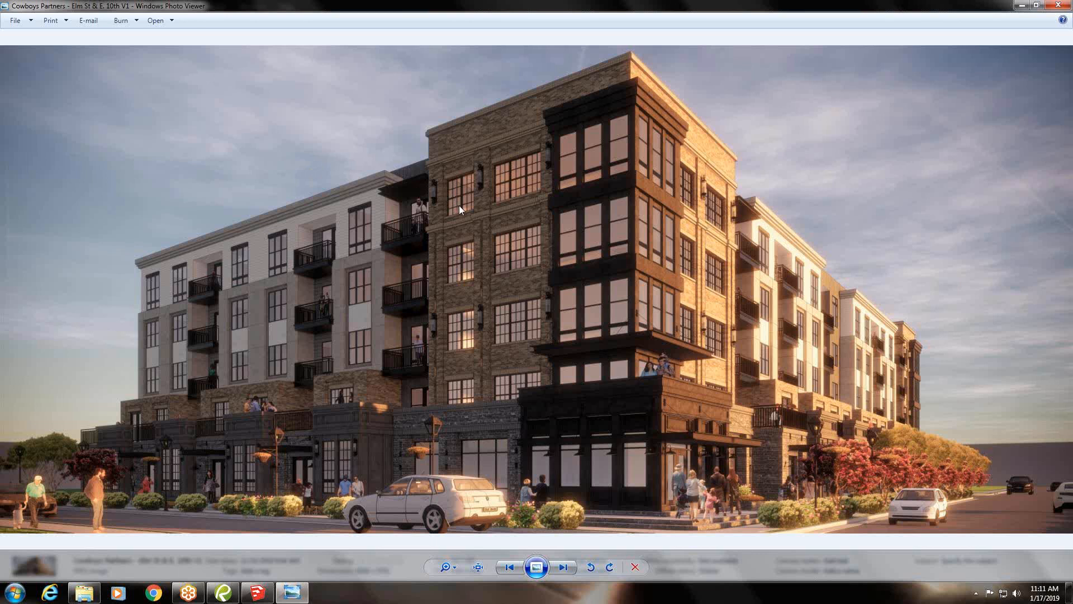
Go through the V1a rendering to V2 and examine V2's brick facade, windows and balconies up close and as a whole
key("Right")
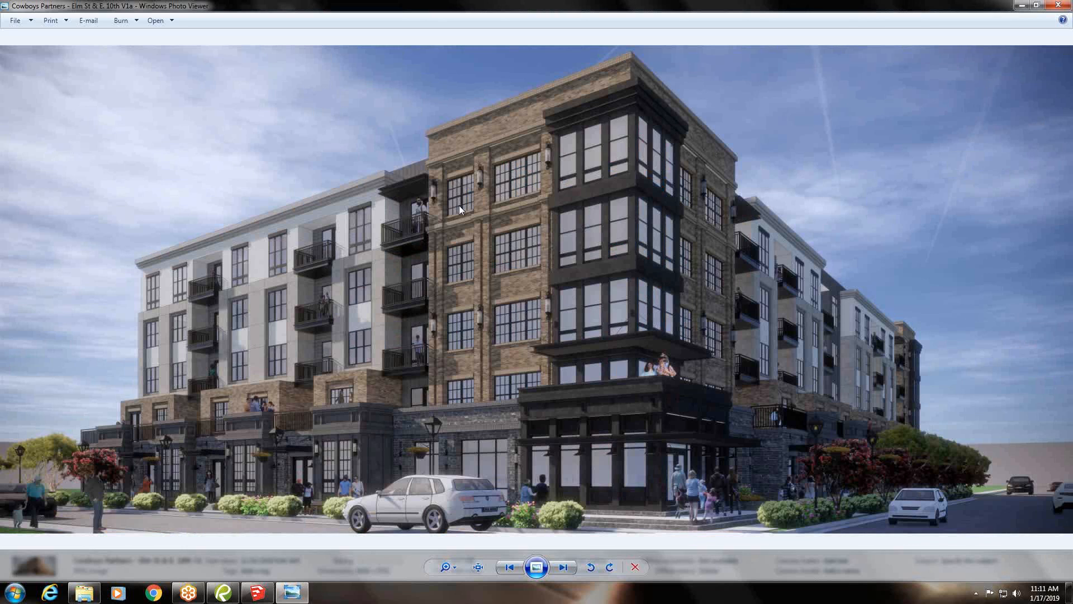
key("Right")
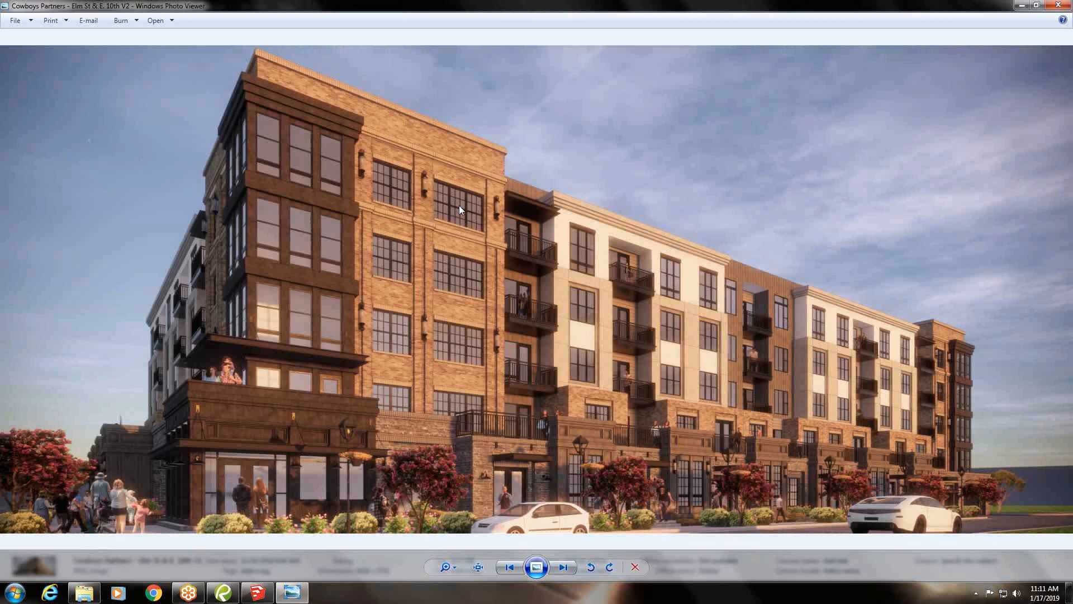
scroll(561, 347, "up", 5)
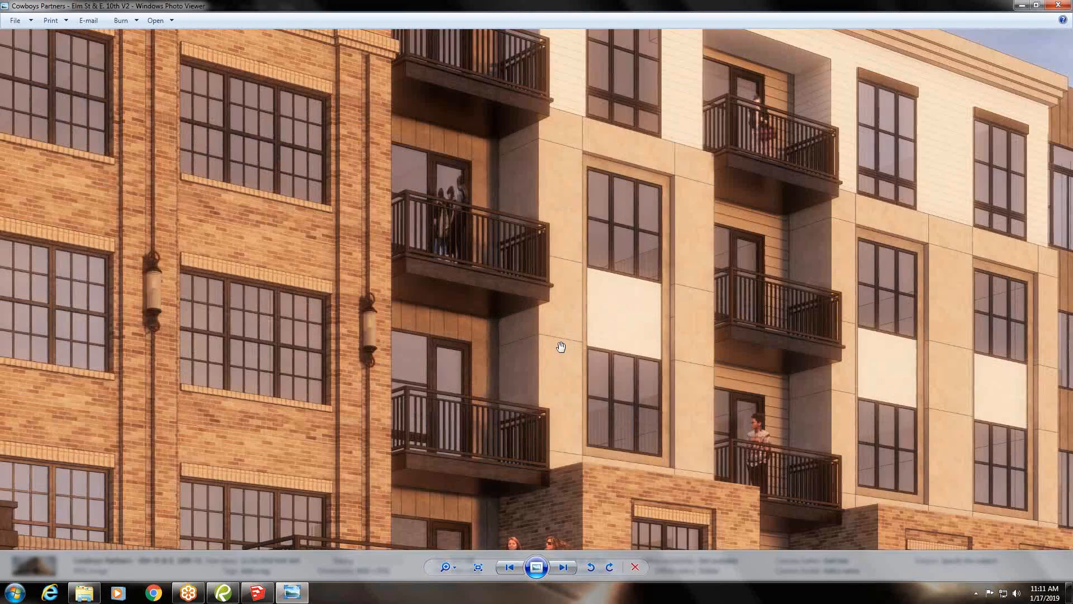
left_click_drag(555, 314, 445, 337)
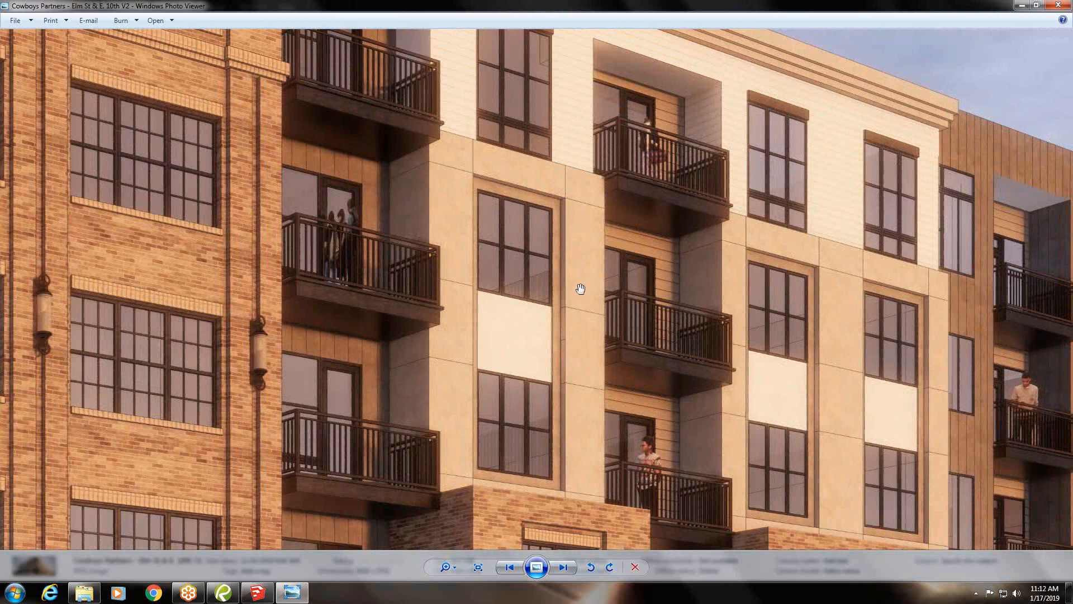
scroll(582, 285, "down", 2)
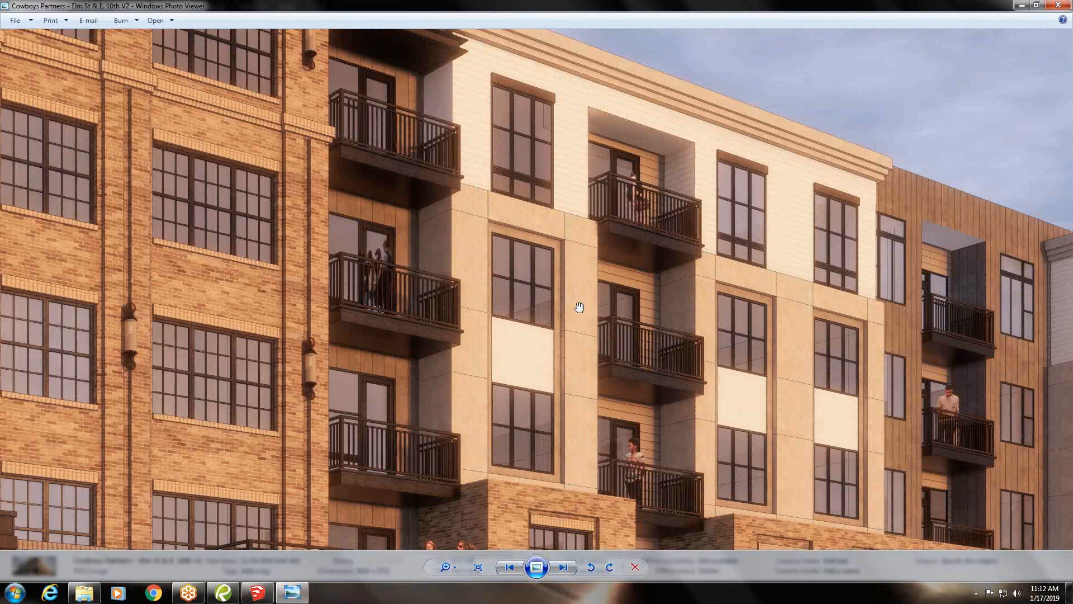
left_click_drag(580, 307, 586, 310)
scroll(519, 272, "down", 3)
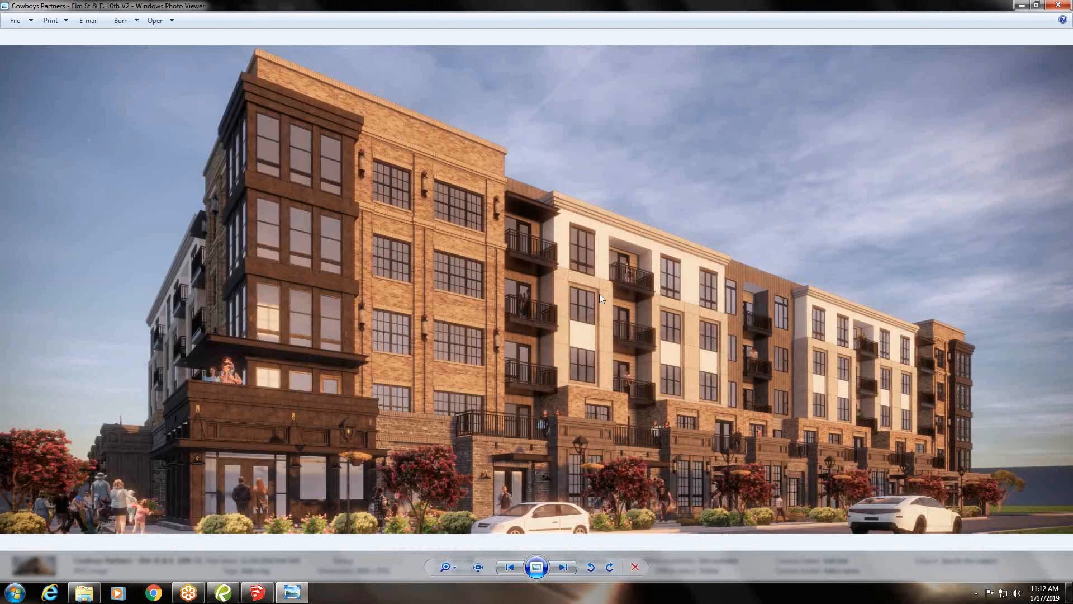
scroll(515, 289, "up", 1)
scroll(515, 289, "up", 1)
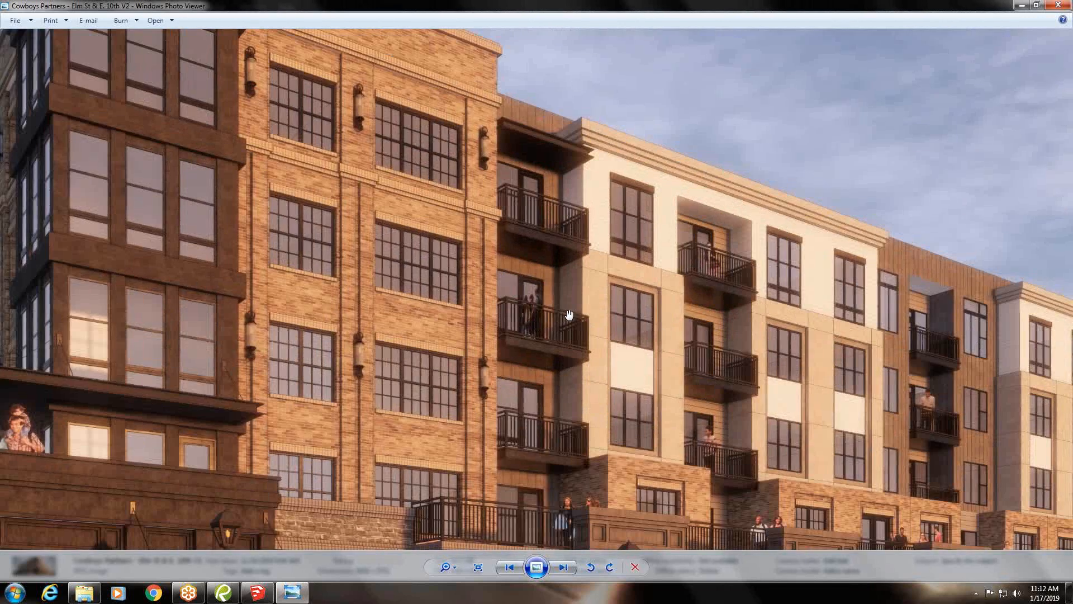
scroll(686, 302, "up", 1)
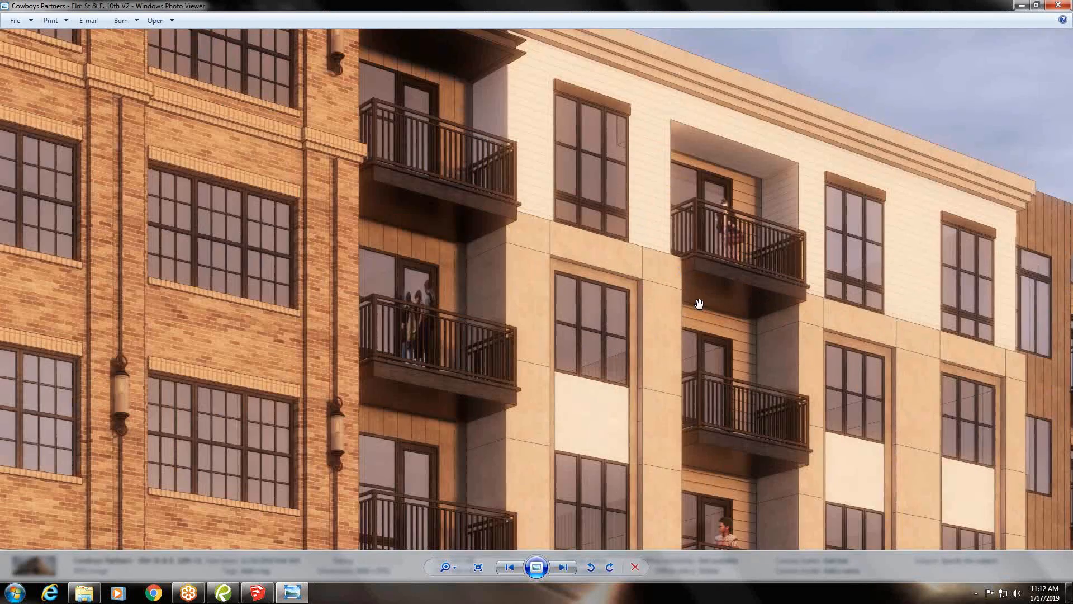
scroll(675, 324, "down", 1)
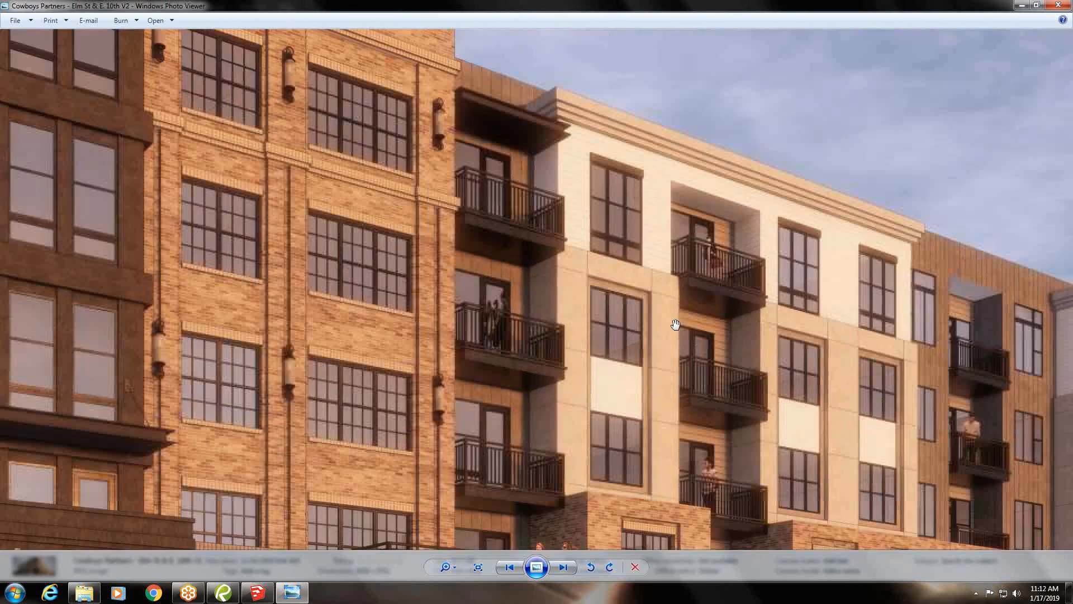
scroll(675, 324, "down", 1)
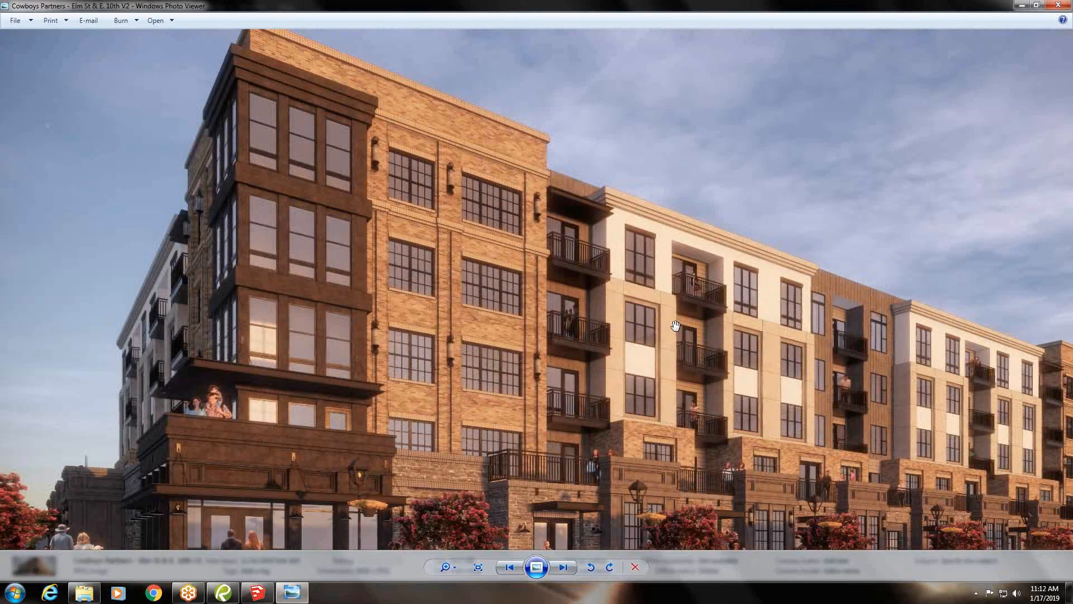
scroll(643, 358, "down", 1)
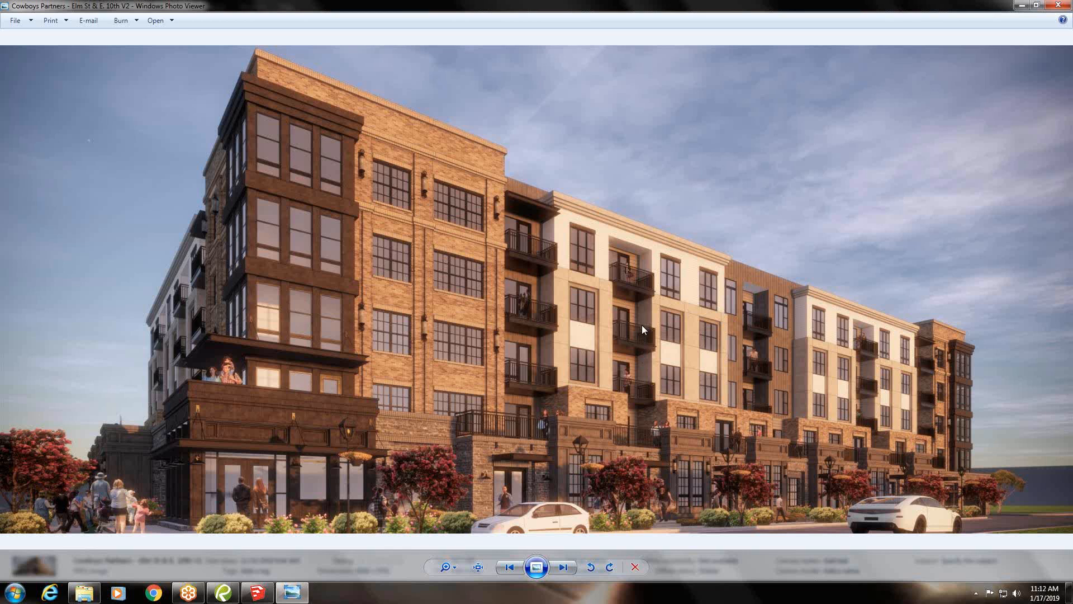
Show the V2a night rendering and examine its lit windows, corner storefront and street level up close
left_click(562, 564)
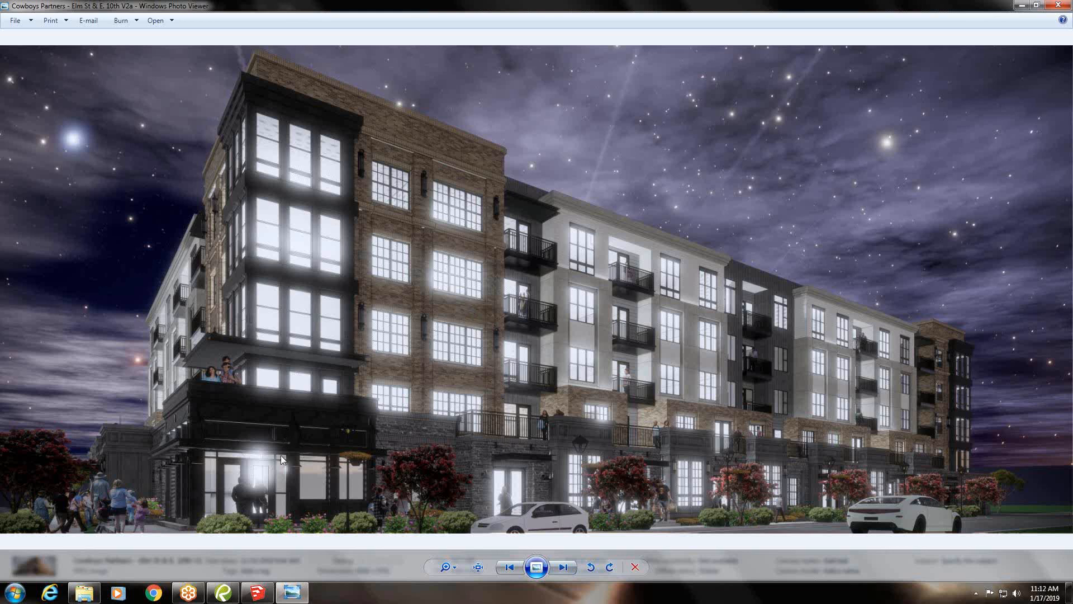
scroll(280, 455, "up", 4)
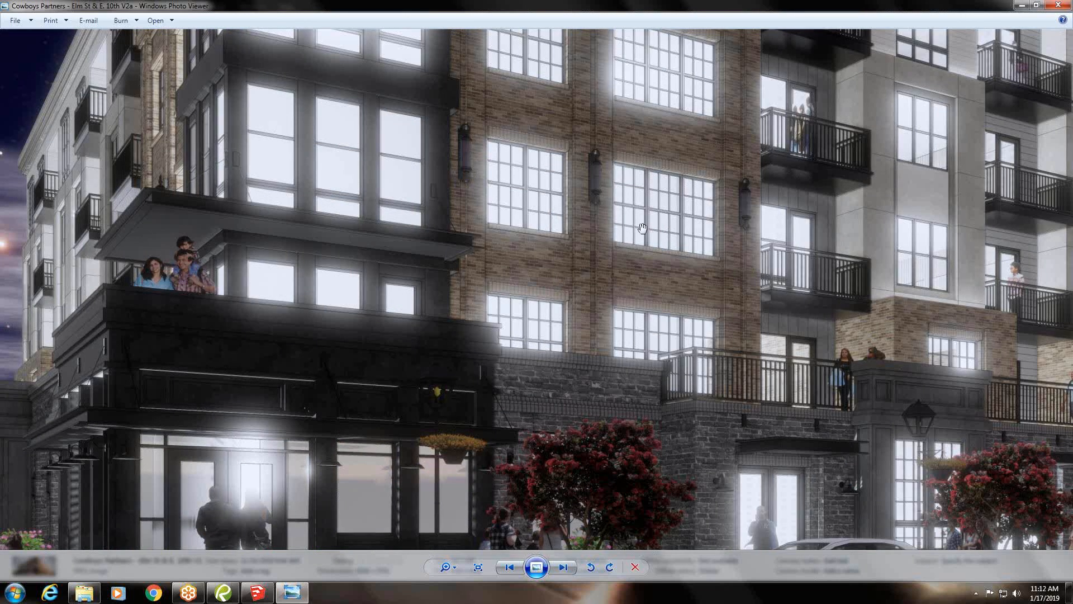
scroll(650, 291, "down", 4)
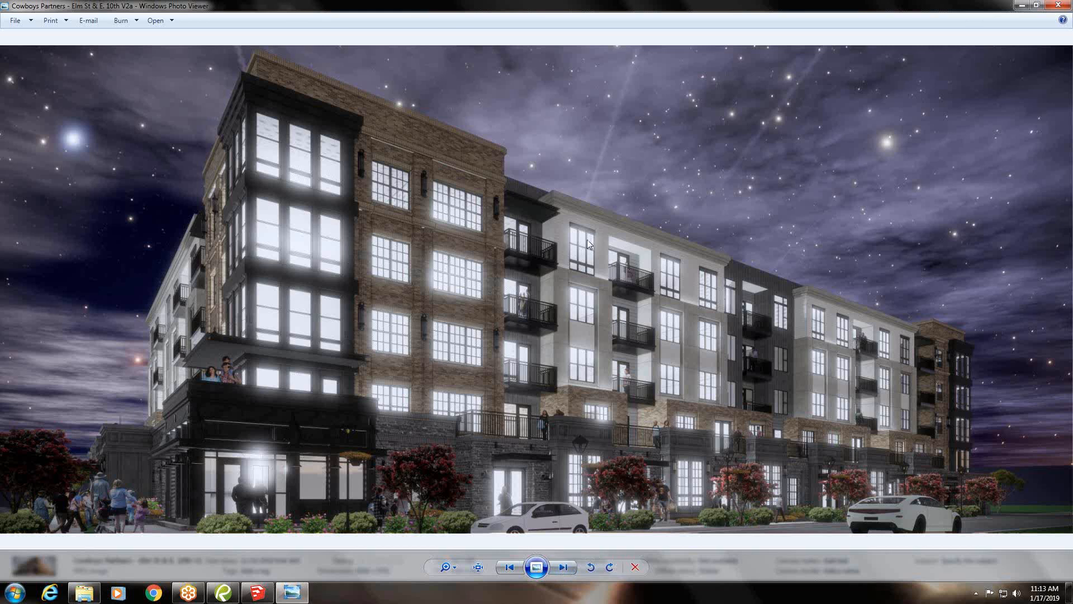
left_click(563, 568)
left_click(517, 570)
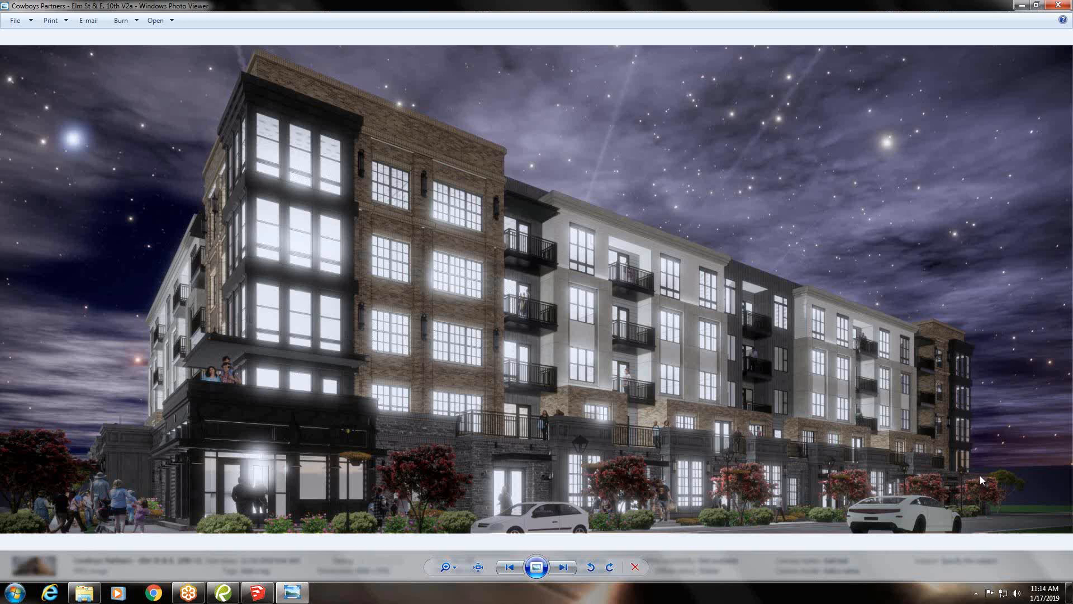
scroll(731, 537, "up", 2)
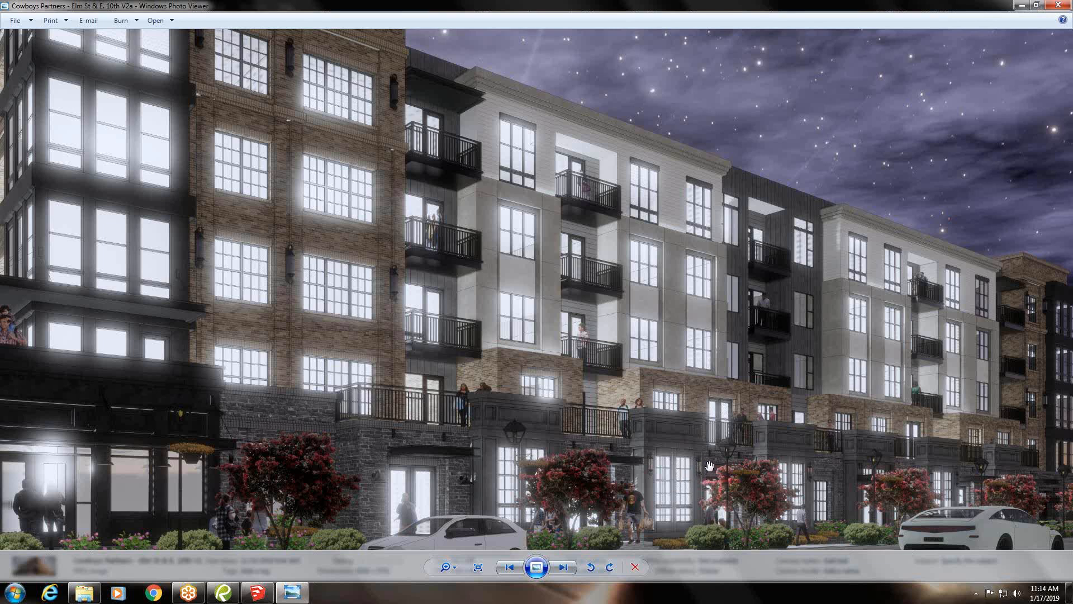
scroll(709, 466, "down", 5)
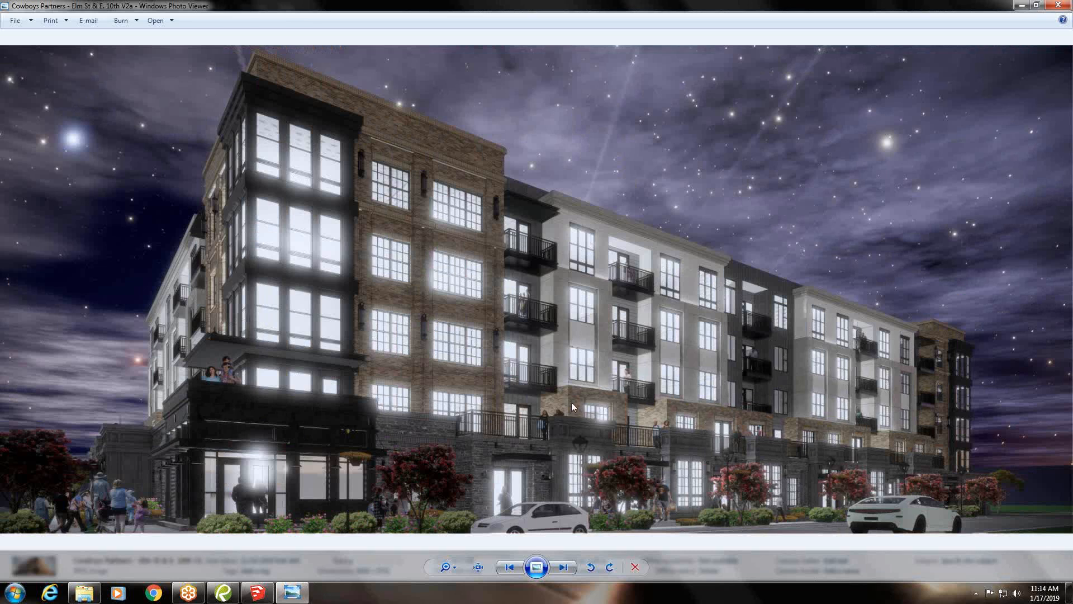
View the unnumbered Cowboys Partners - Elm St & E. 10th rendering, looking briefly ahead at the image that follows it
left_click(563, 567)
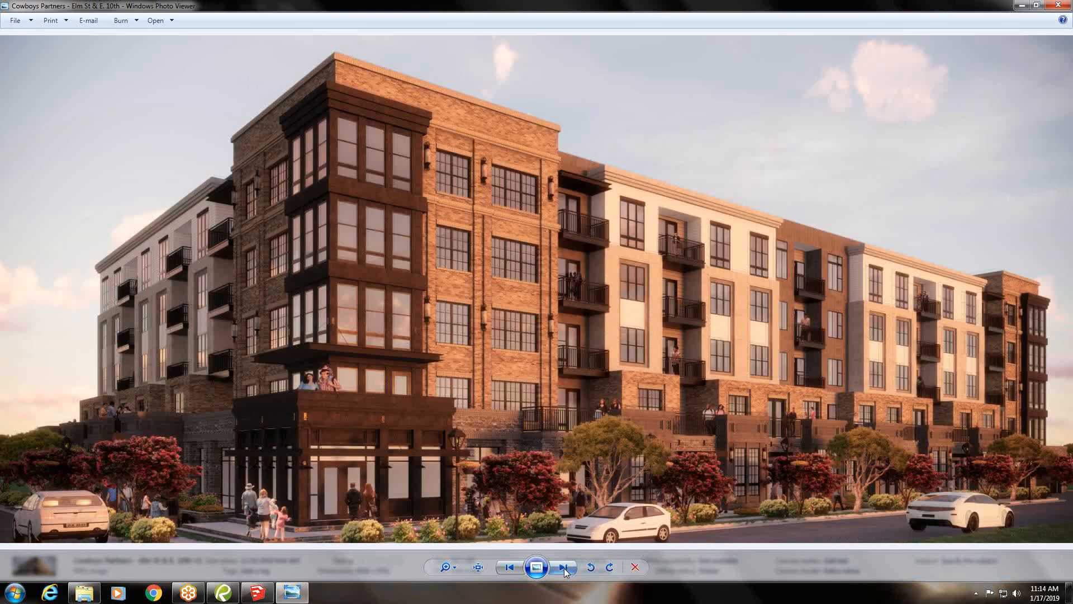
left_click(564, 567)
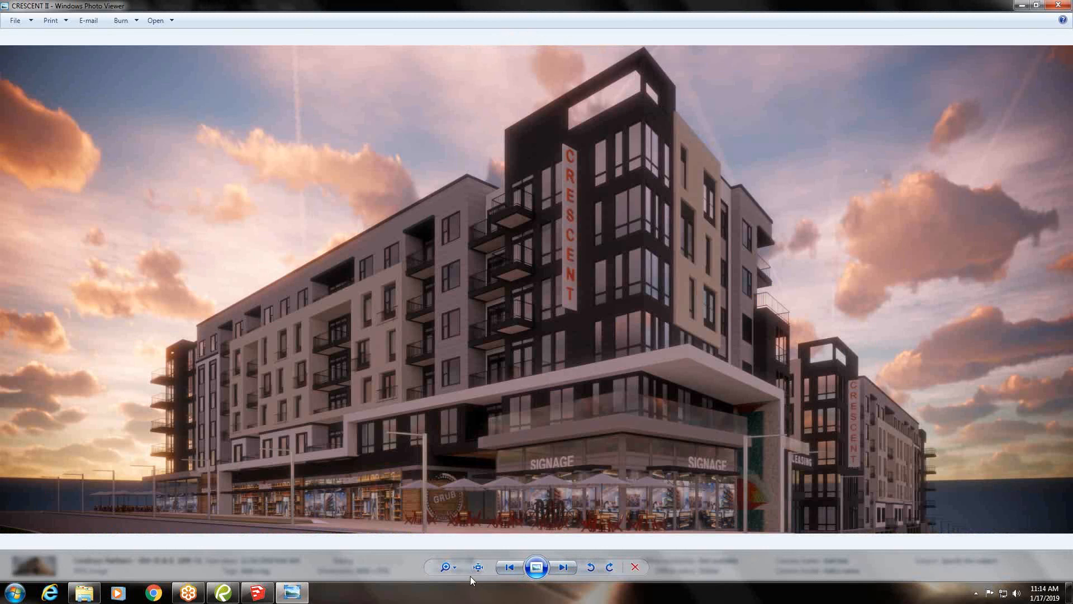
left_click(504, 568)
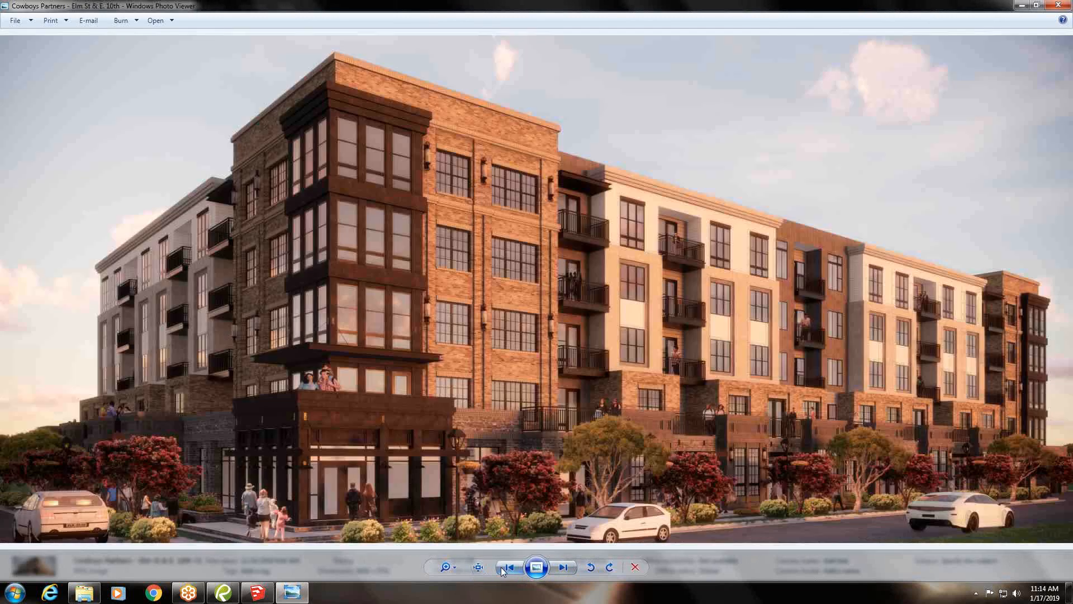
Advance to the CRESCENT II rendering and examine its ground-floor shopfronts up close, returning to the full image
left_click(565, 568)
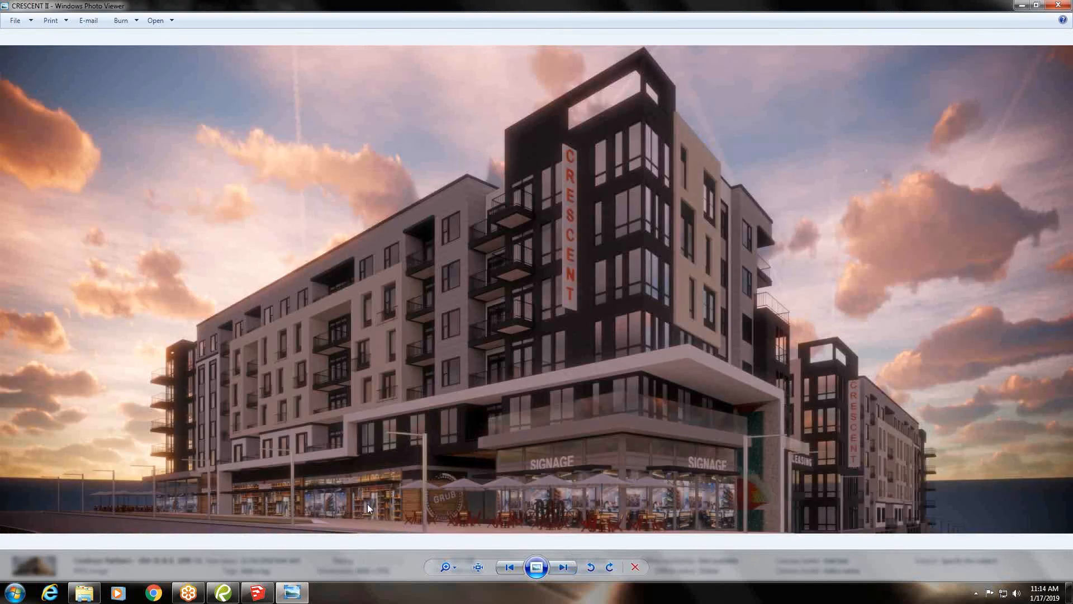
scroll(313, 513, "up", 3)
scroll(314, 513, "up", 3)
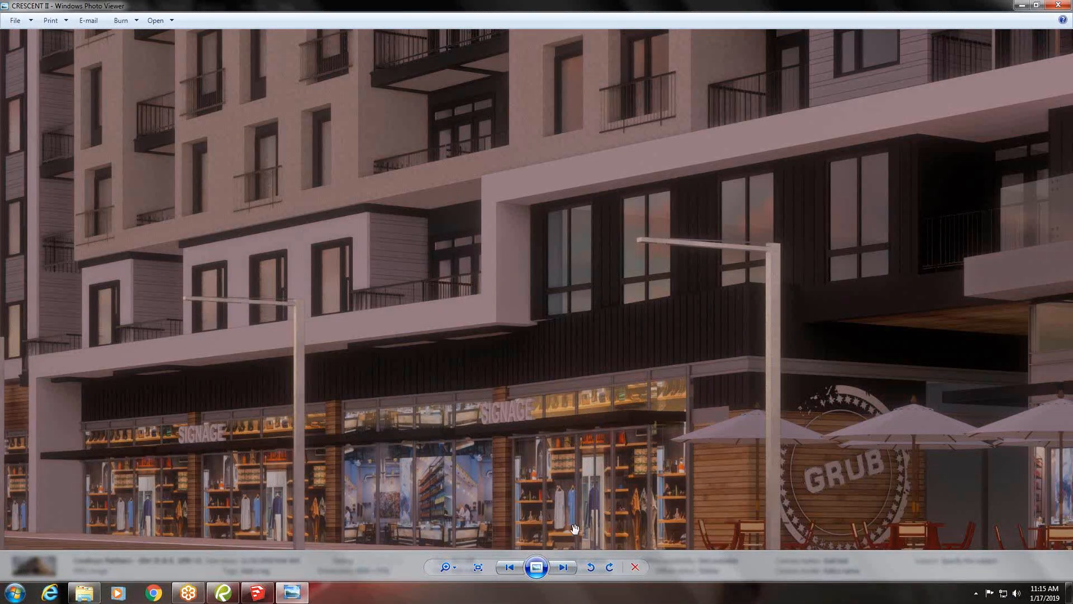
scroll(638, 504, "down", 2)
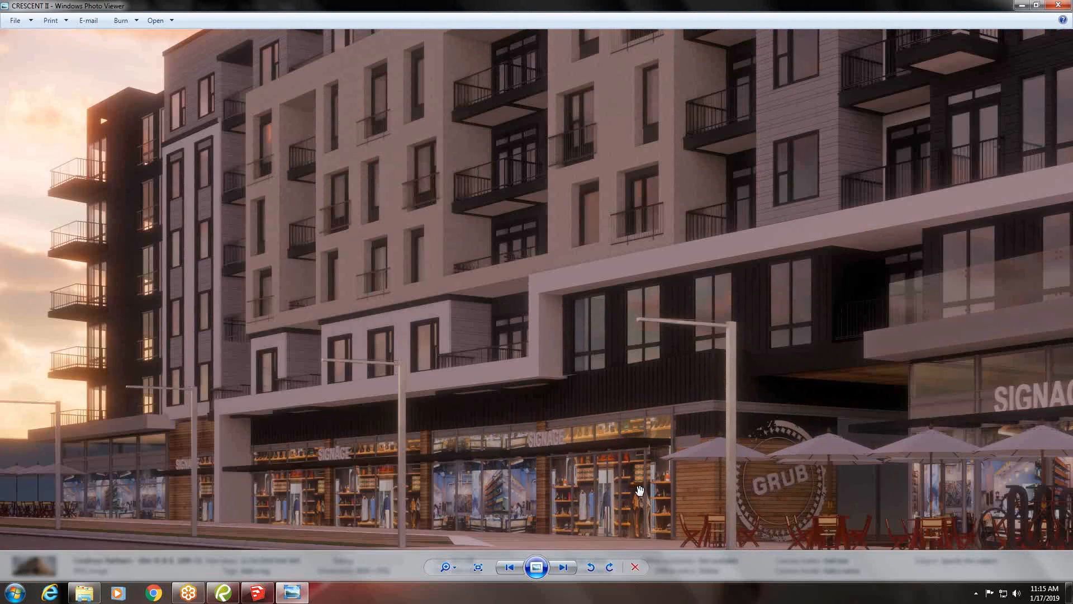
scroll(637, 490, "down", 2)
scroll(636, 492, "down", 2)
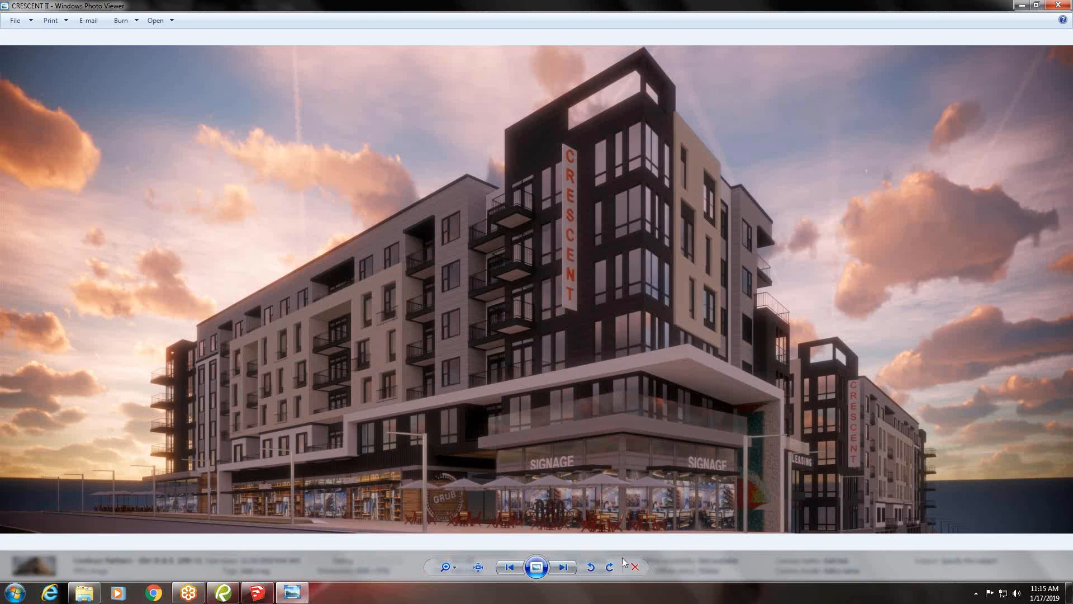
Glance at the HINES CLASSEN CURVE - V1 rendering, then return to CRESCENT II and inspect its corner retail and street-level seating
left_click(563, 568)
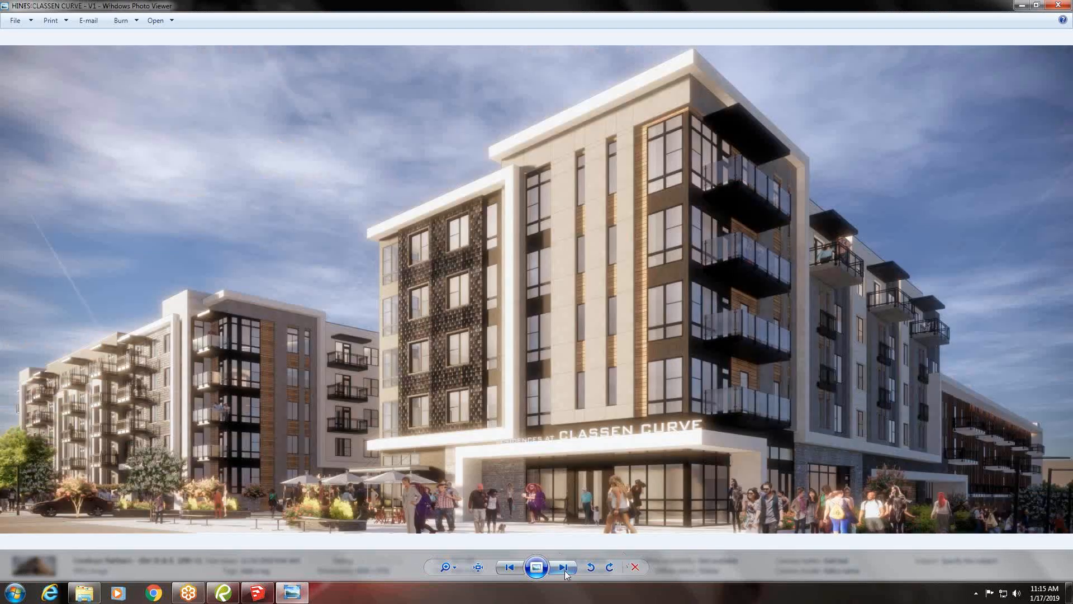
left_click(510, 568)
scroll(389, 476, "up", 4)
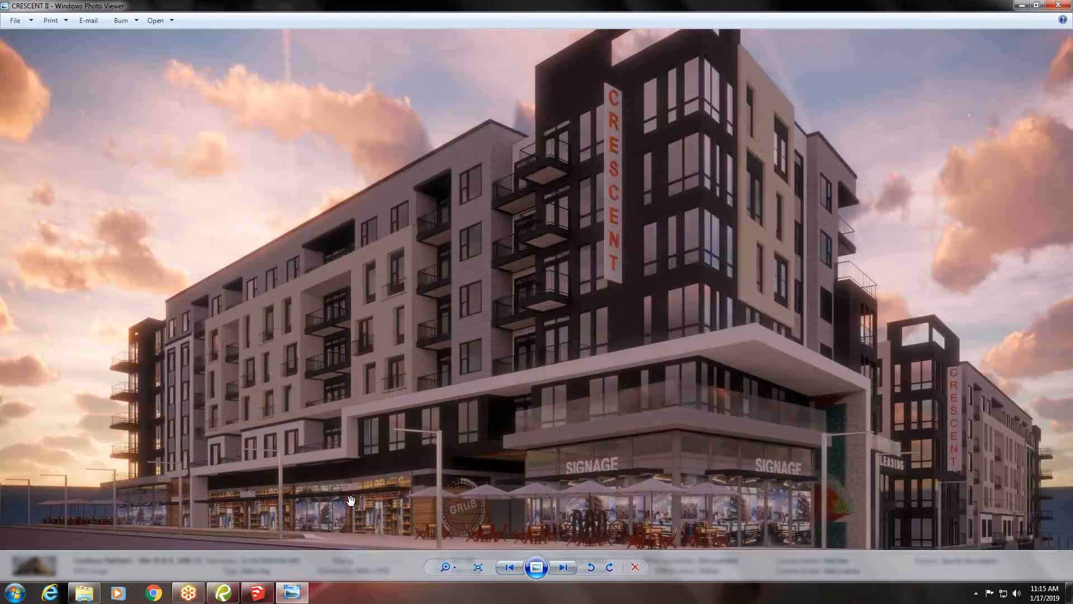
scroll(338, 485, "down", 2)
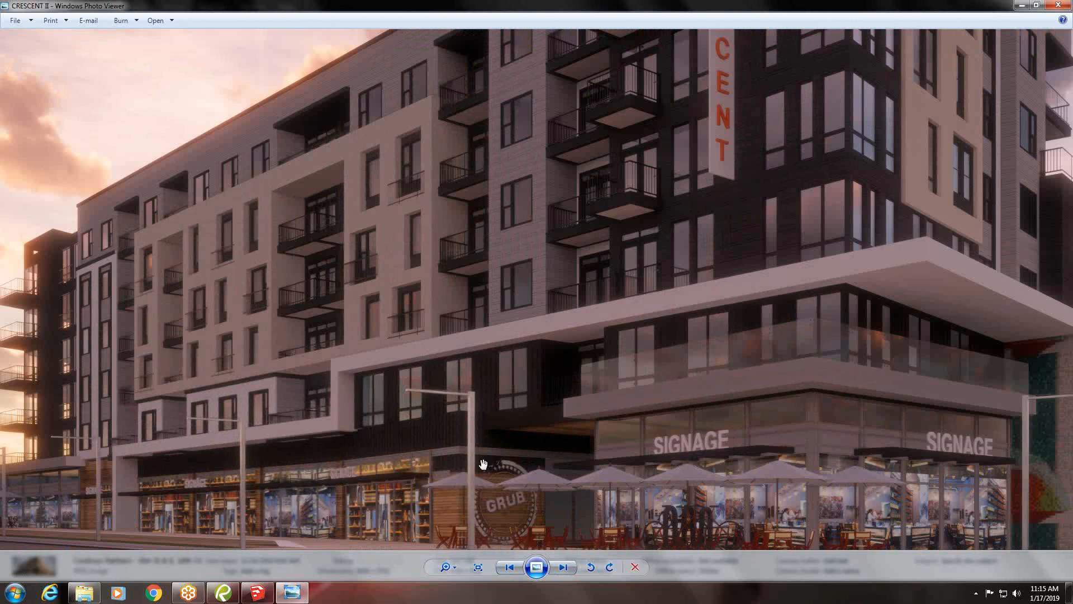
scroll(374, 475, "down", 2)
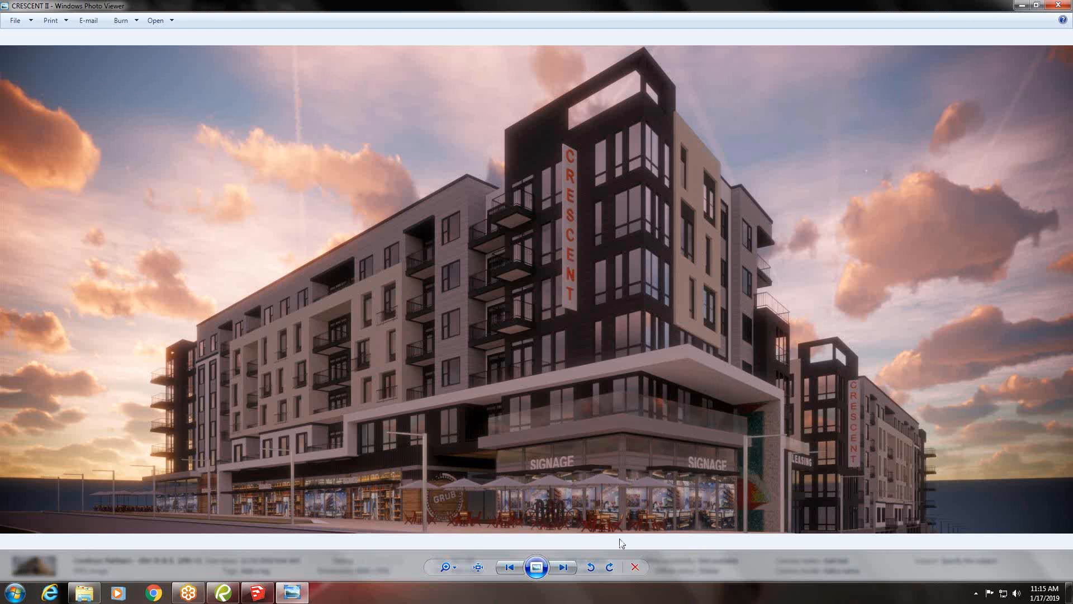
scroll(563, 518, "up", 2)
scroll(562, 519, "up", 1)
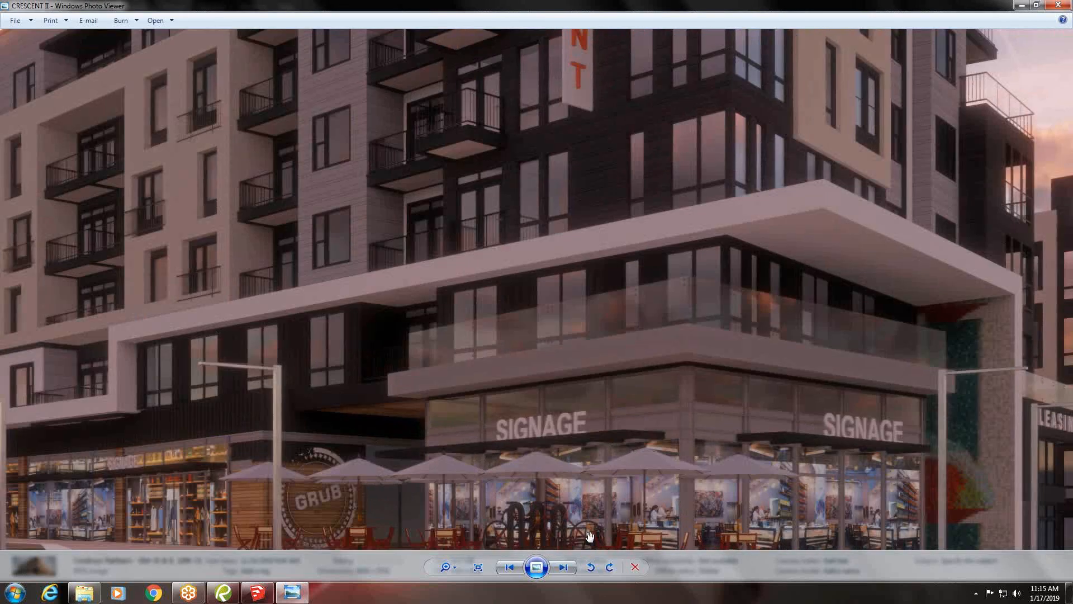
Examine the CRESCENT II rendering's corner retail, signage and umbrella seating at closer range
scroll(584, 506, "up", 1)
left_click_drag(701, 473, 712, 444)
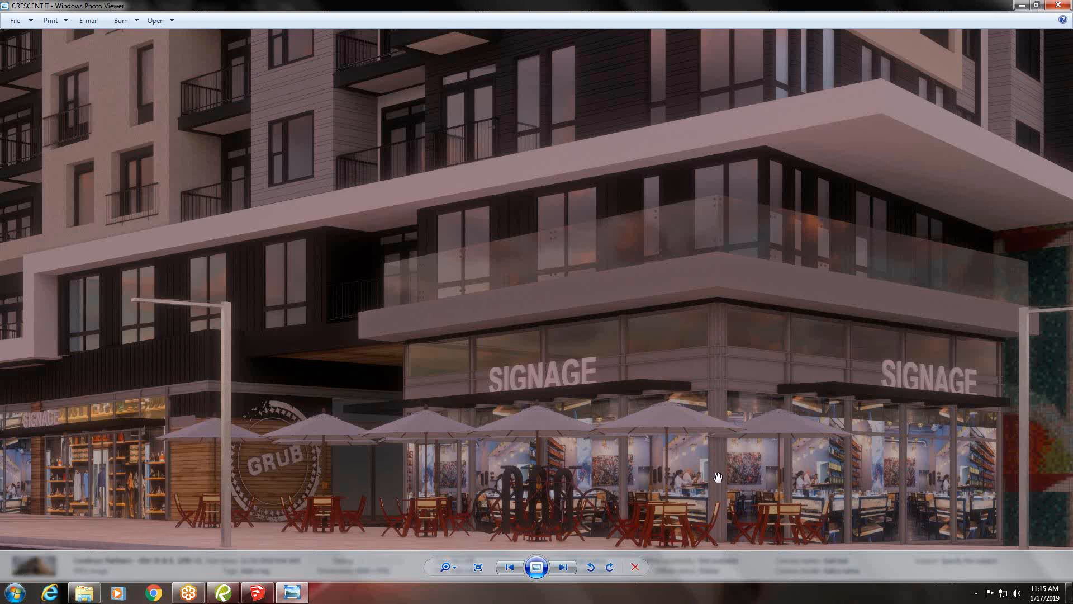
scroll(727, 473, "up", 1)
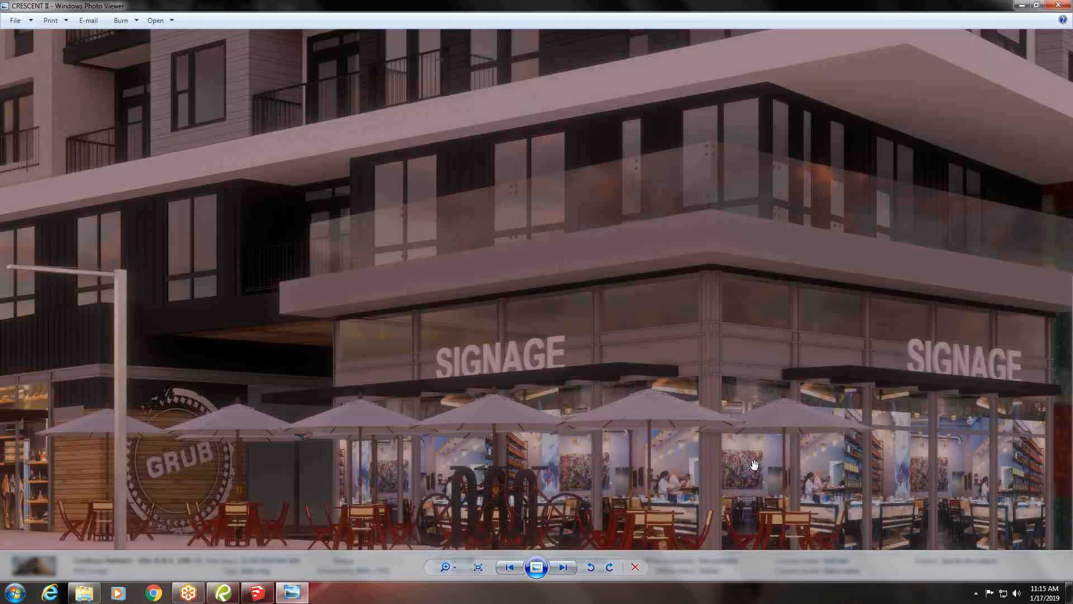
scroll(724, 491, "down", 1)
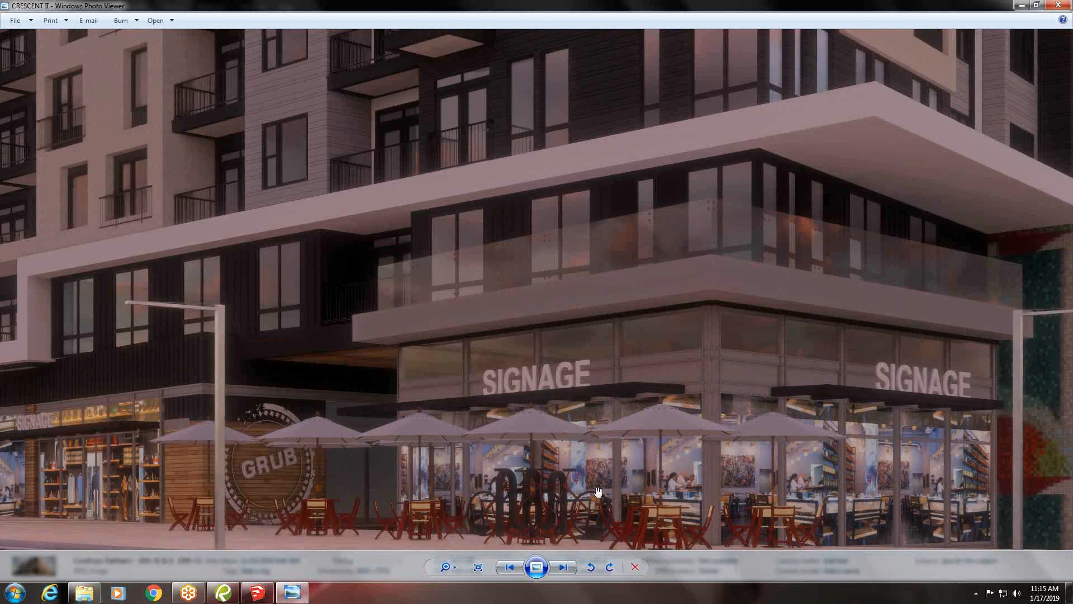
Inspect CRESCENT II's street-side shopfronts and the GRUB wall up close, returning to the full image
left_click_drag(227, 504, 588, 436)
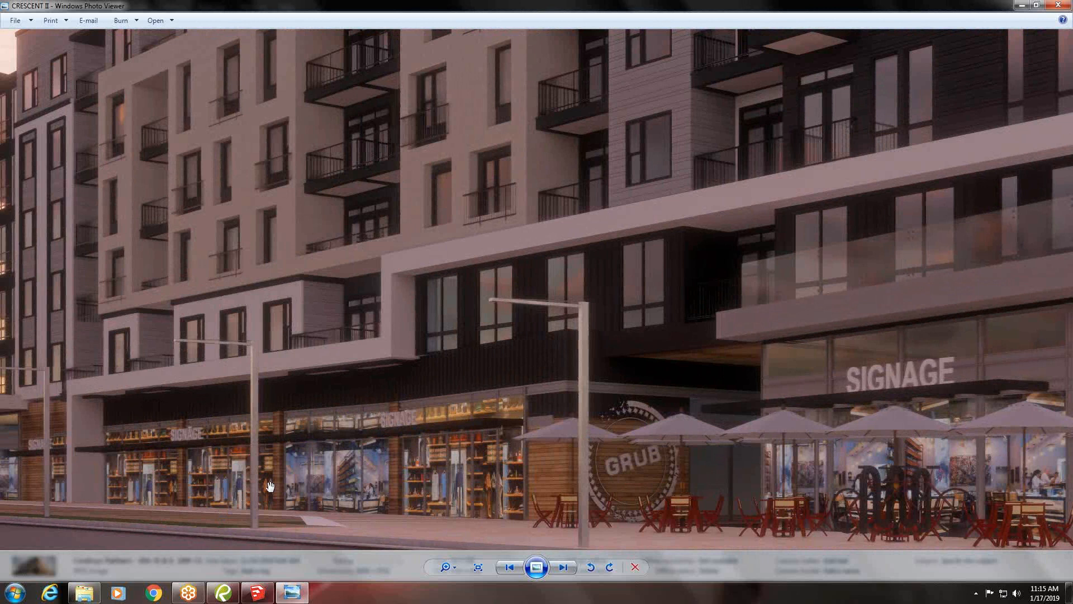
scroll(270, 486, "up", 2)
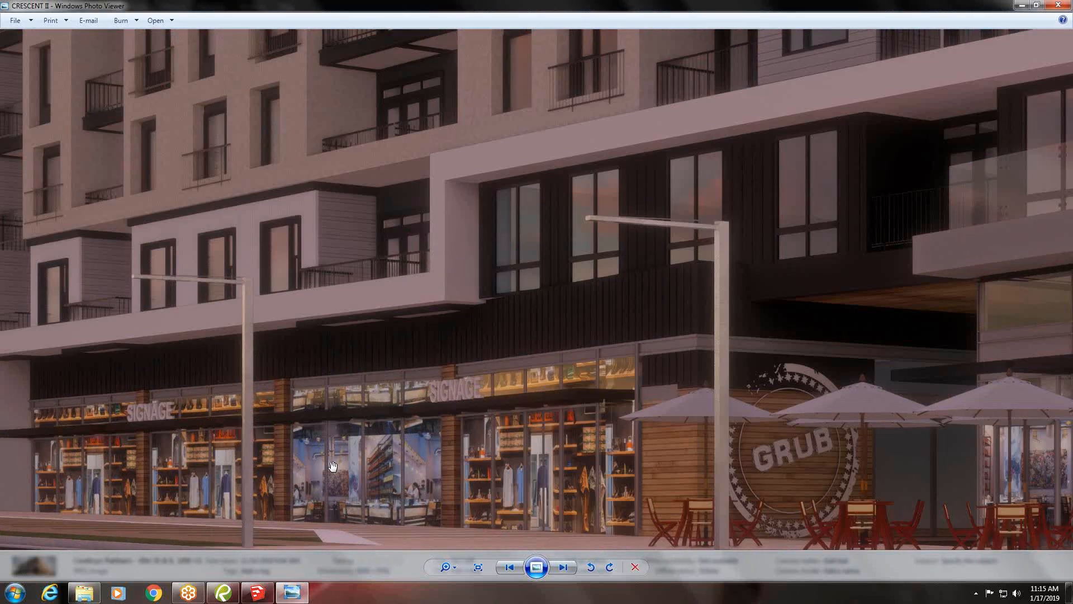
left_click_drag(352, 470, 429, 472)
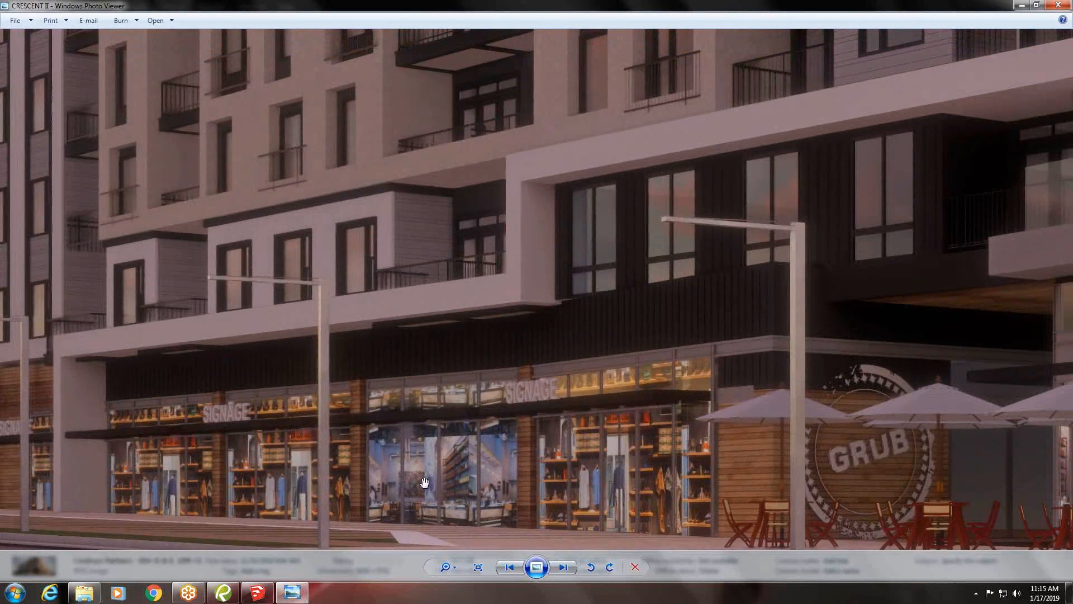
scroll(424, 482, "down", 1)
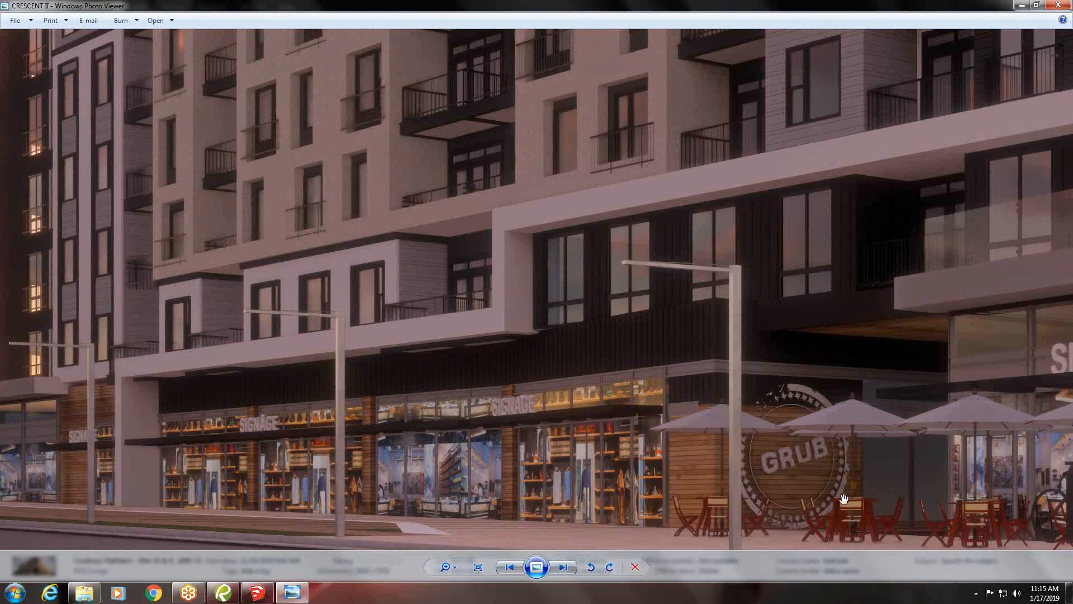
scroll(841, 499, "up", 1)
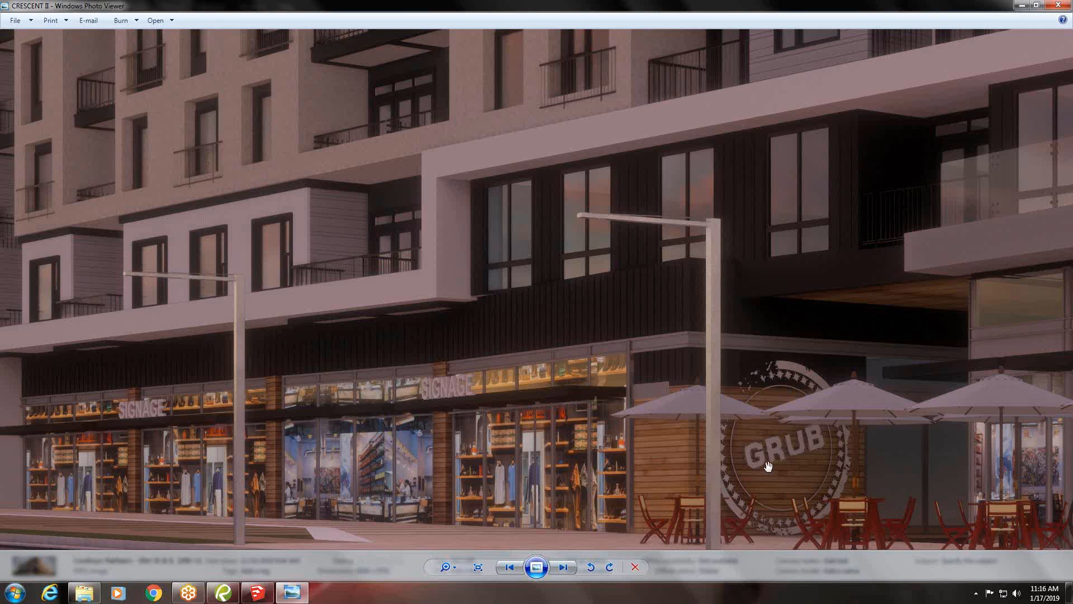
scroll(744, 488, "down", 1)
scroll(744, 491, "down", 5)
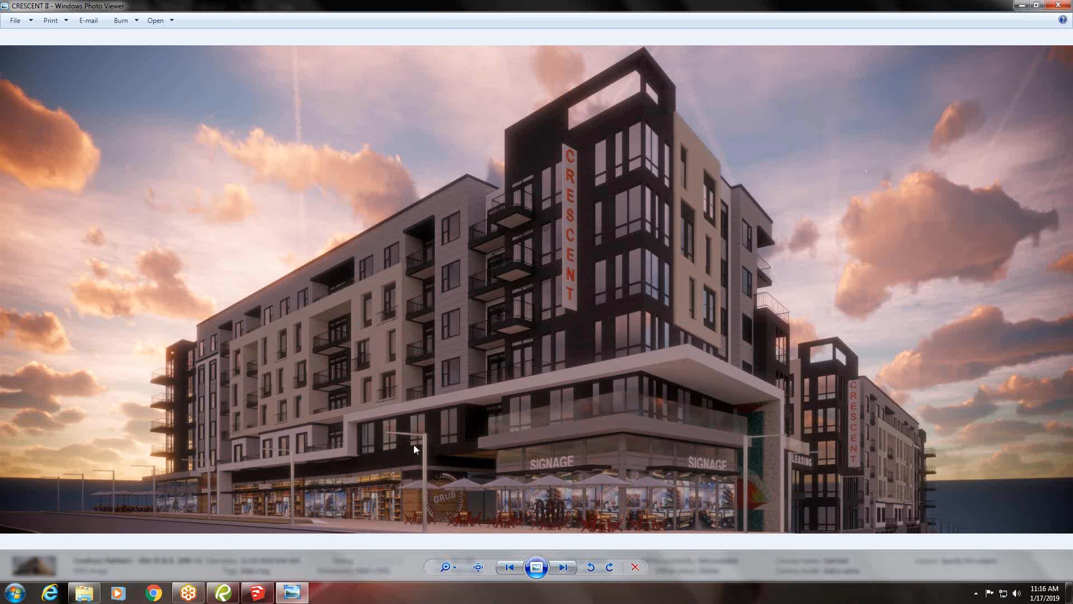
Advance to the HINES CLASSEN CURVE - V2 rendering and examine its courtyard fountain up close, returning to the full image
left_click(568, 570)
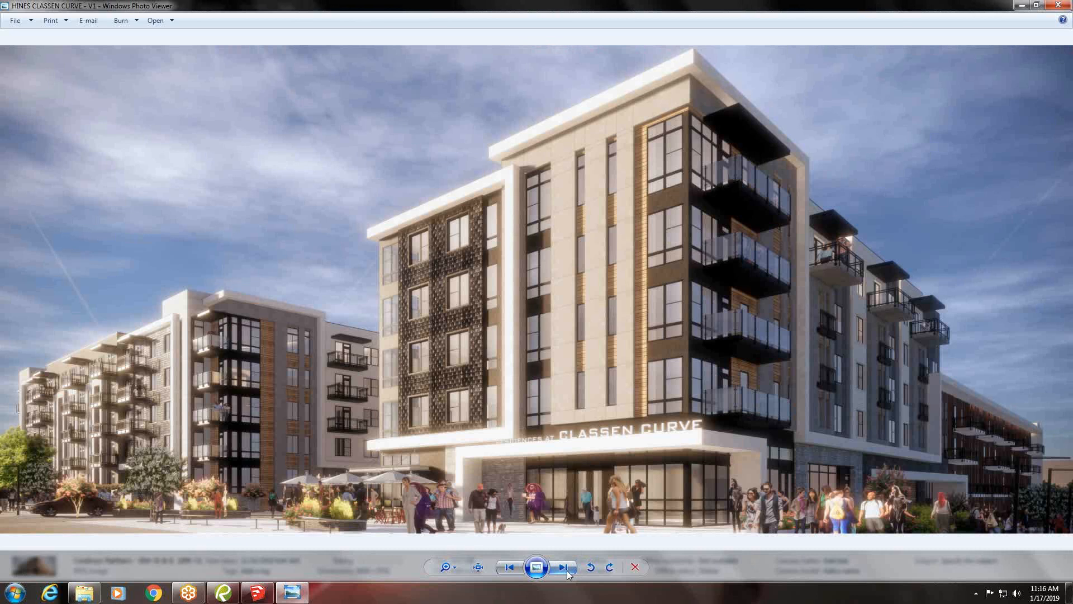
left_click(567, 571)
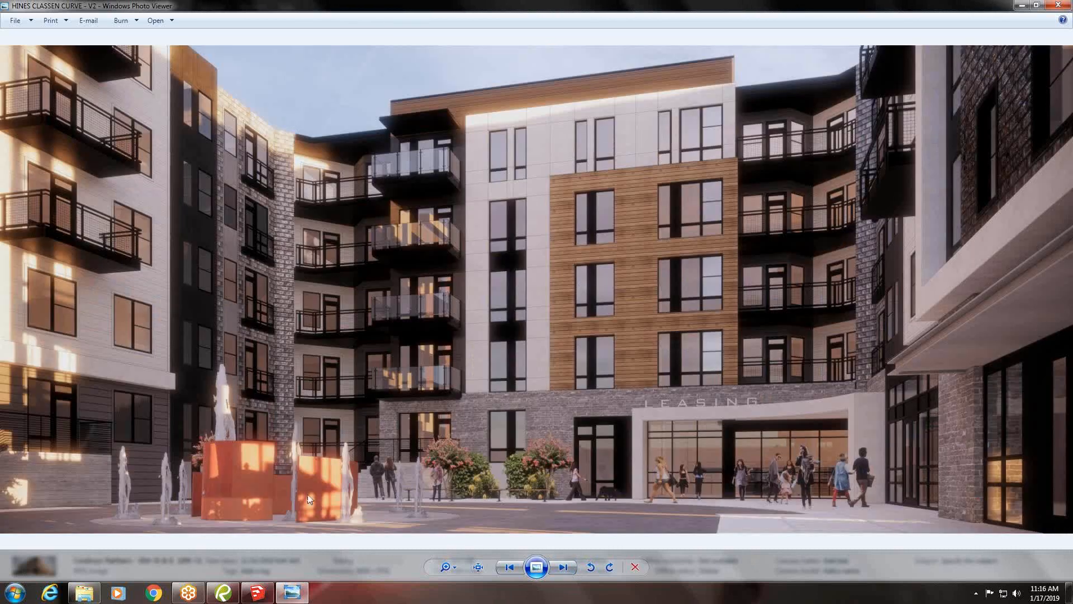
scroll(283, 474, "up", 2)
scroll(364, 359, "up", 1)
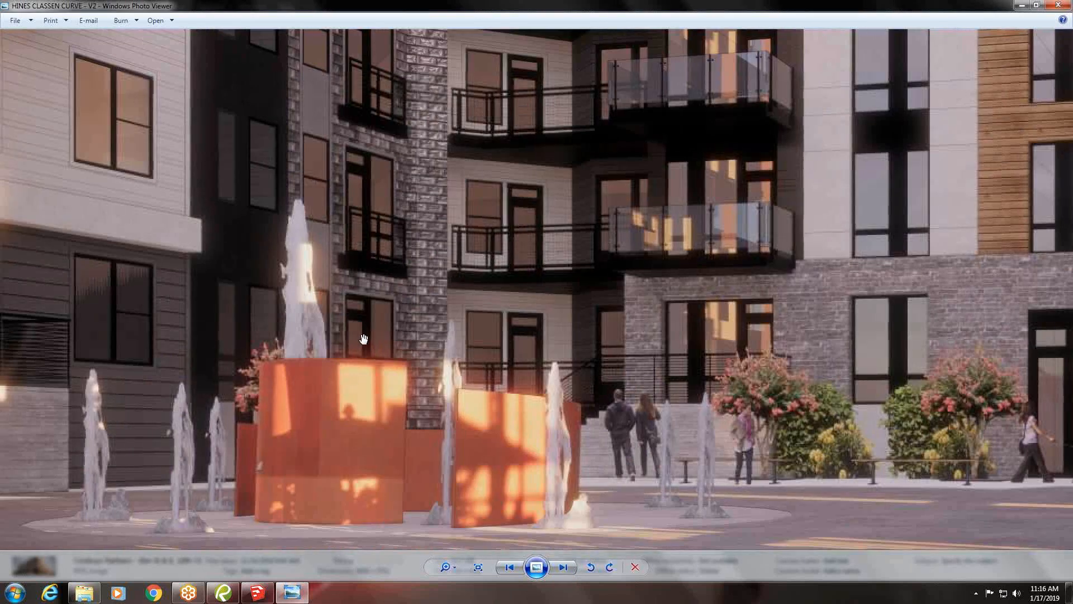
scroll(365, 359, "down", 1)
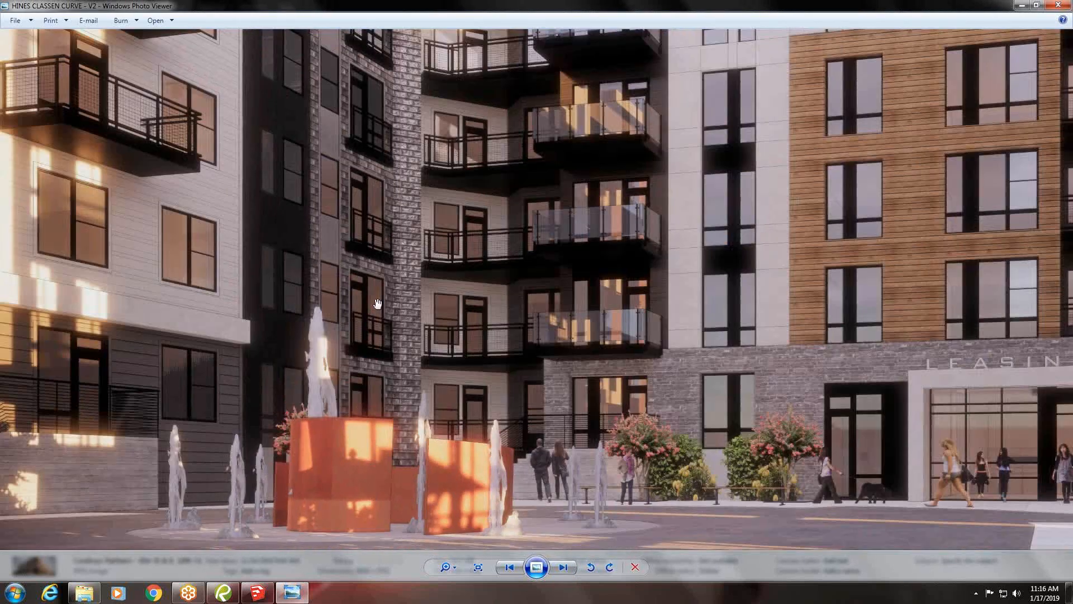
scroll(613, 440, "down", 3)
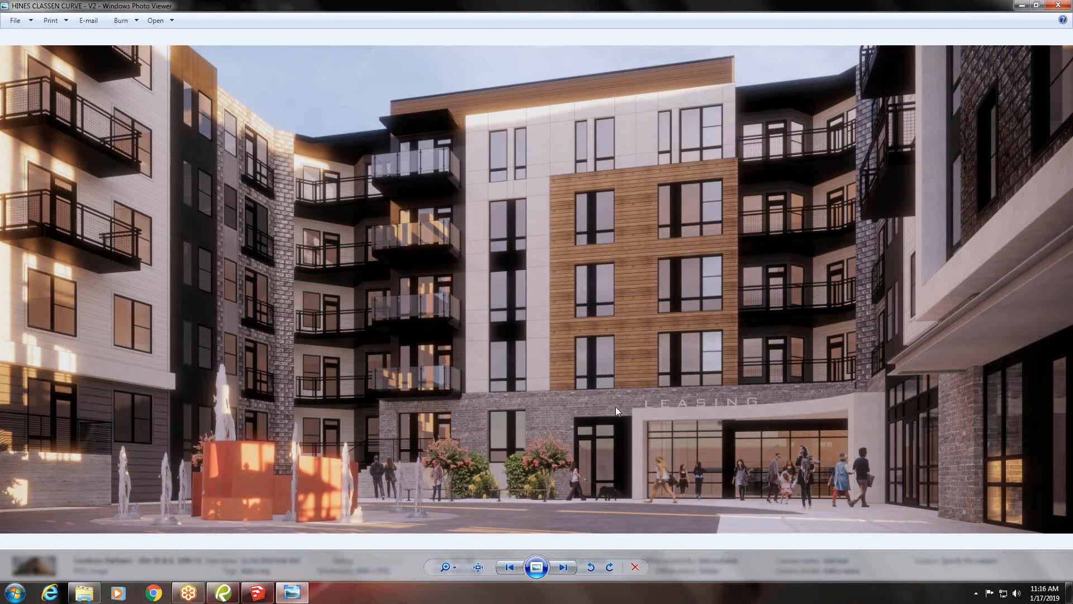
Advance to HINES CLASSEN CURVE - V3a and examine its balconies and dark masonry wall up close, returning to the full image
left_click(563, 572)
left_click(562, 571)
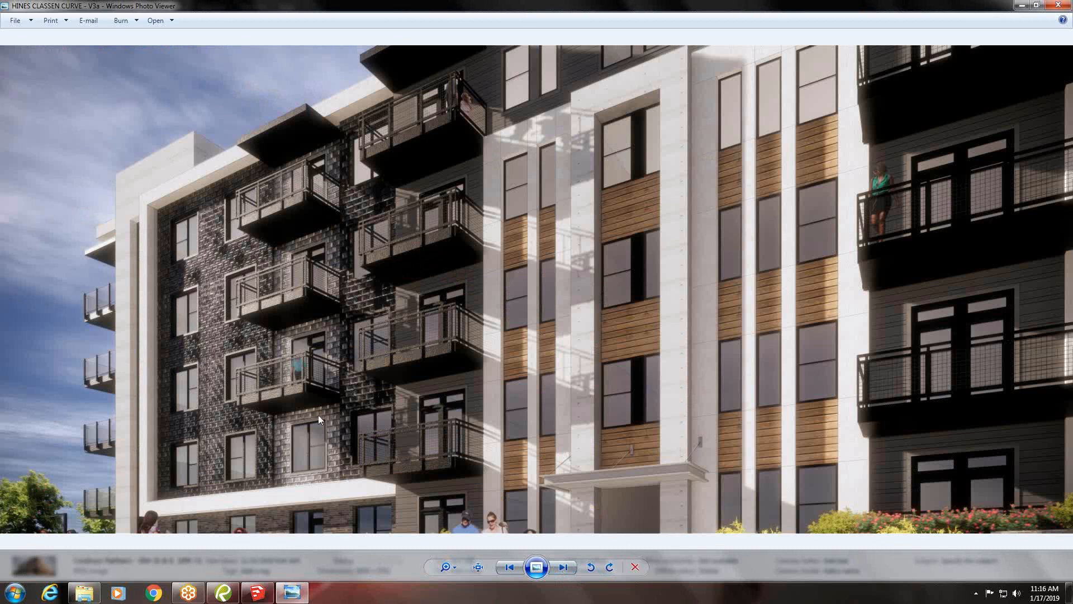
scroll(202, 308, "up", 3)
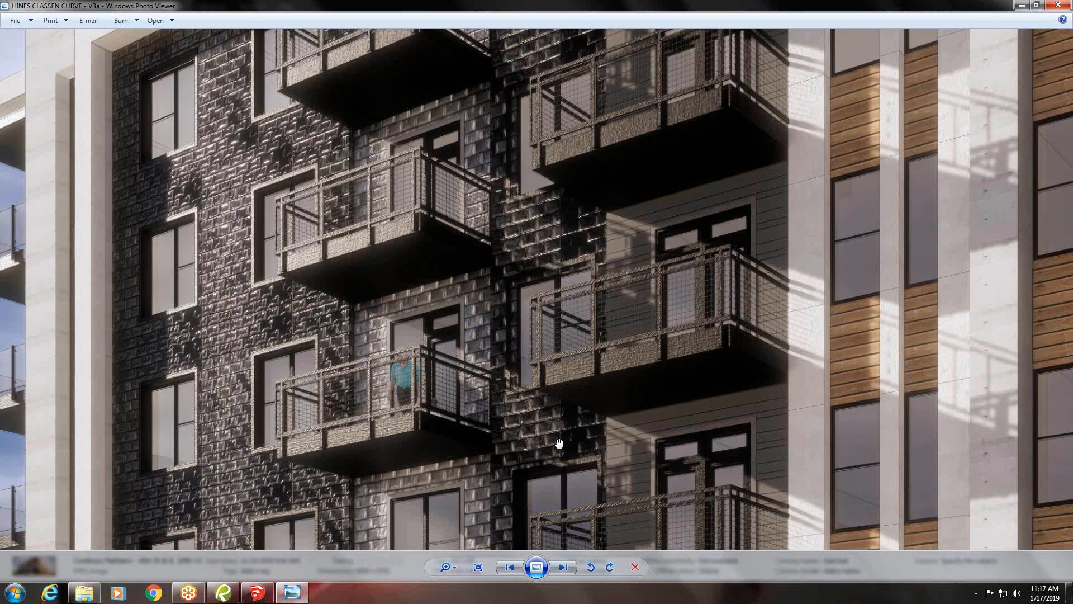
scroll(318, 474, "down", 1)
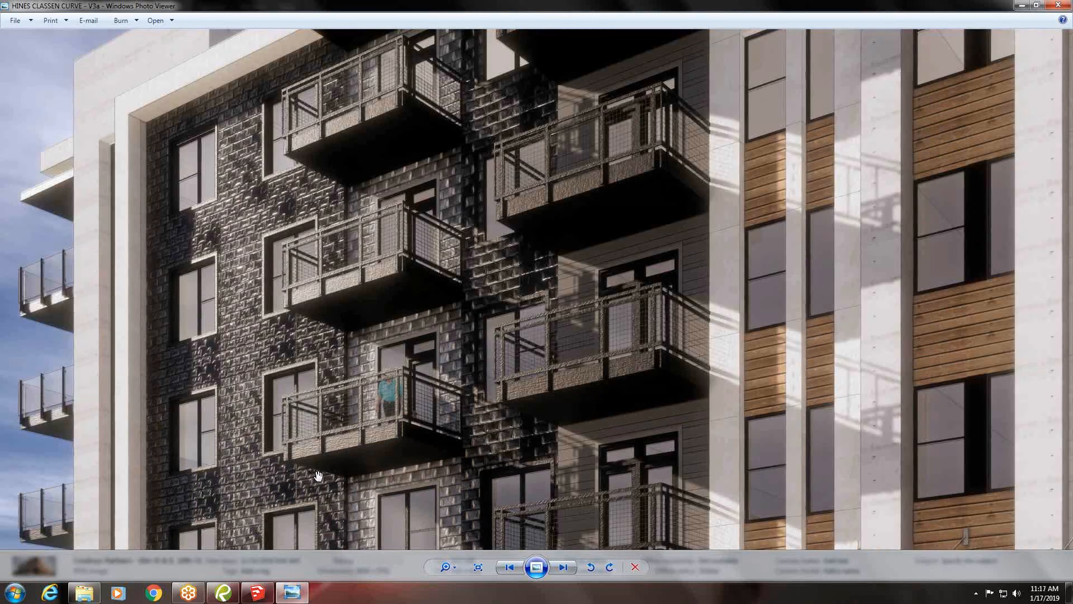
scroll(318, 475, "down", 2)
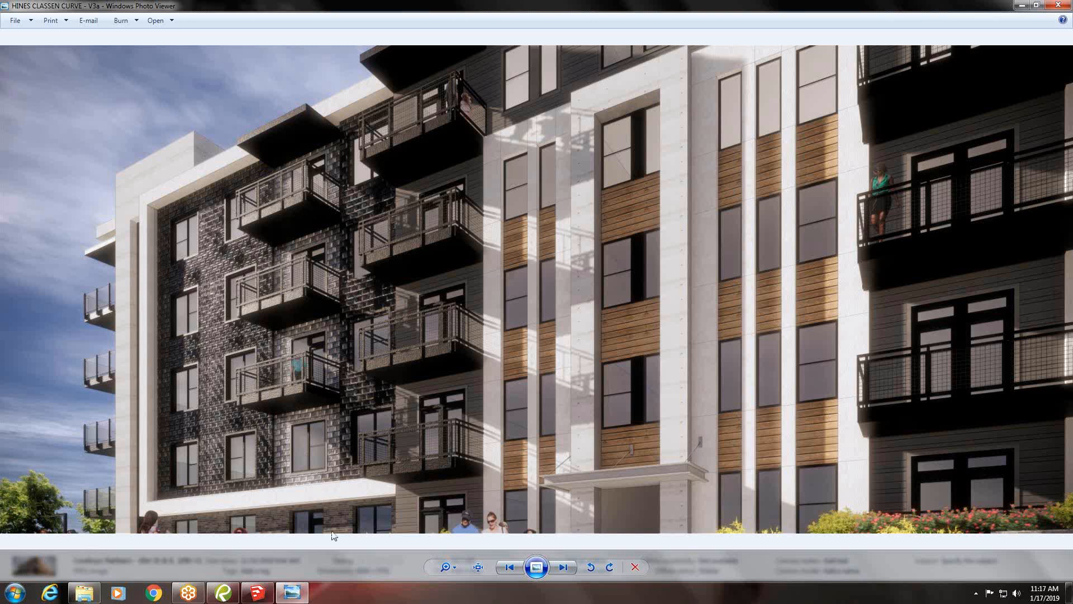
scroll(173, 424, "up", 2)
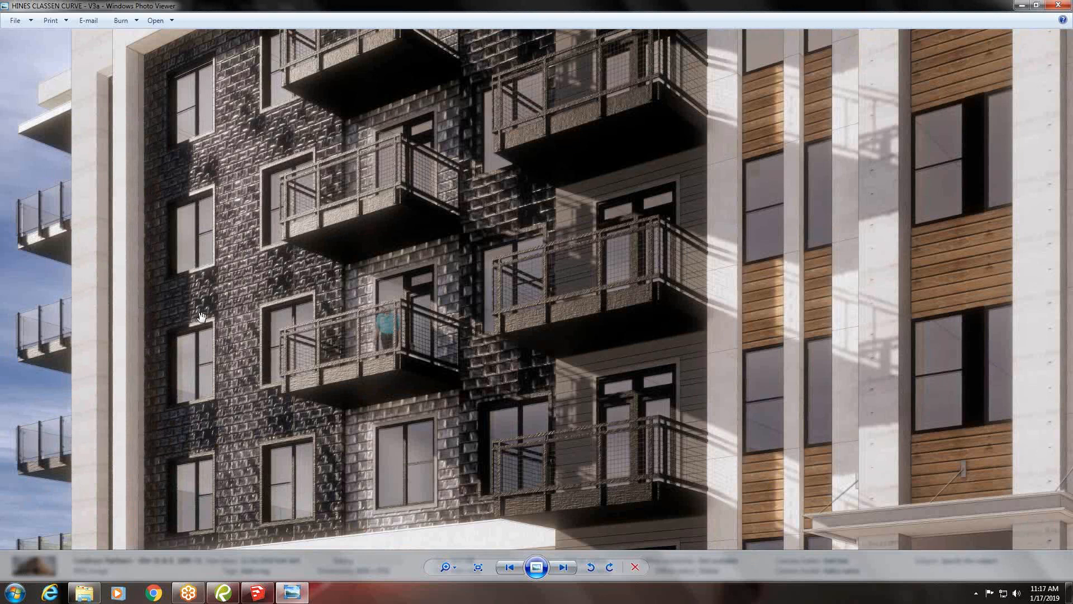
scroll(270, 274, "up", 3)
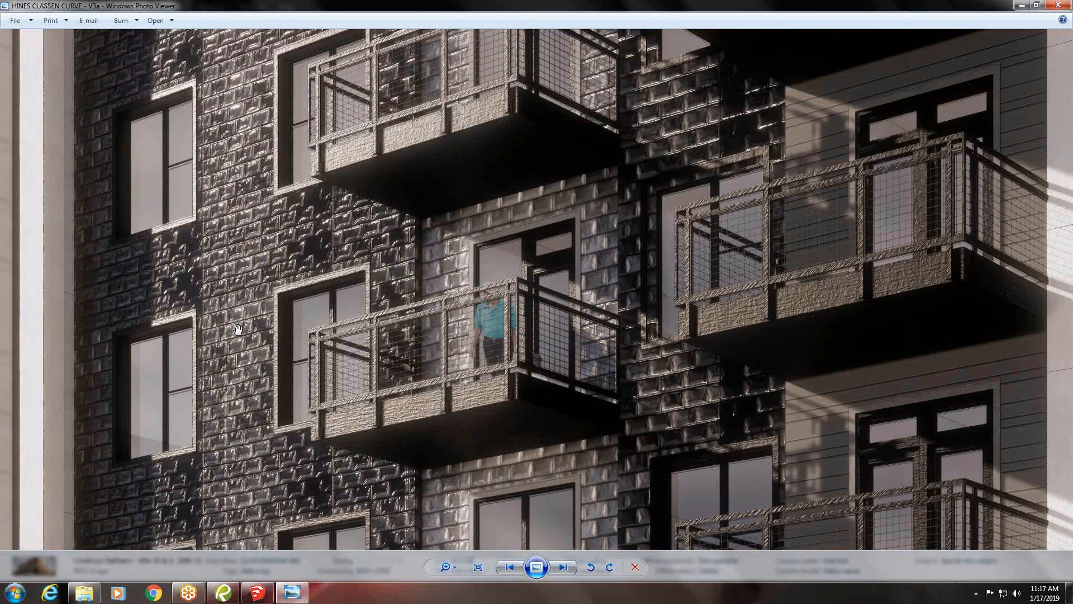
scroll(283, 266, "down", 5)
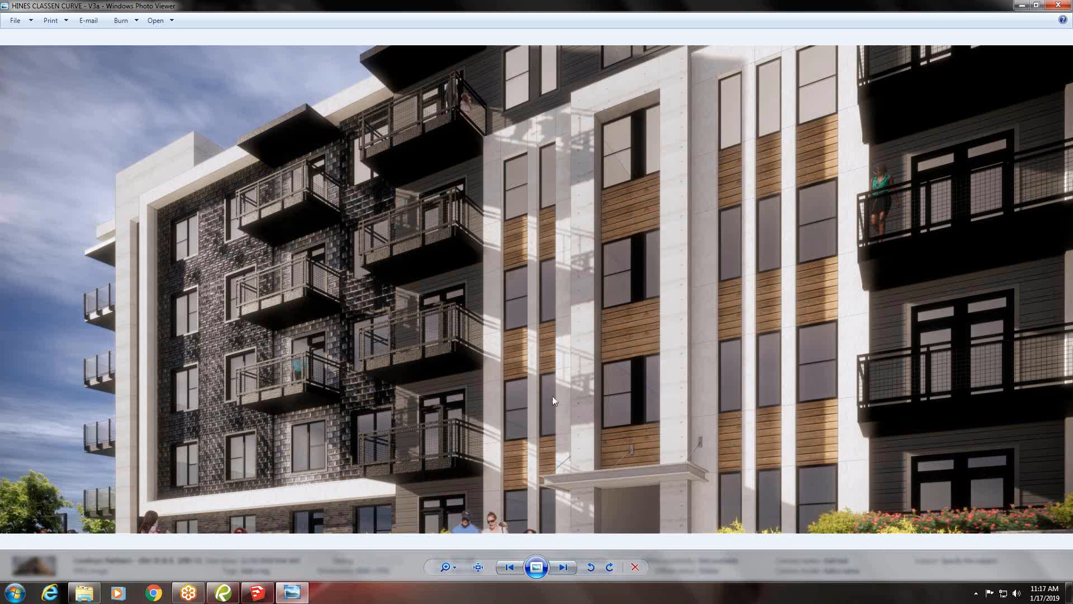
Page through the HINES CLASSEN CURVE renderings V4, V5, V5a and V6 to V7
left_click(560, 572)
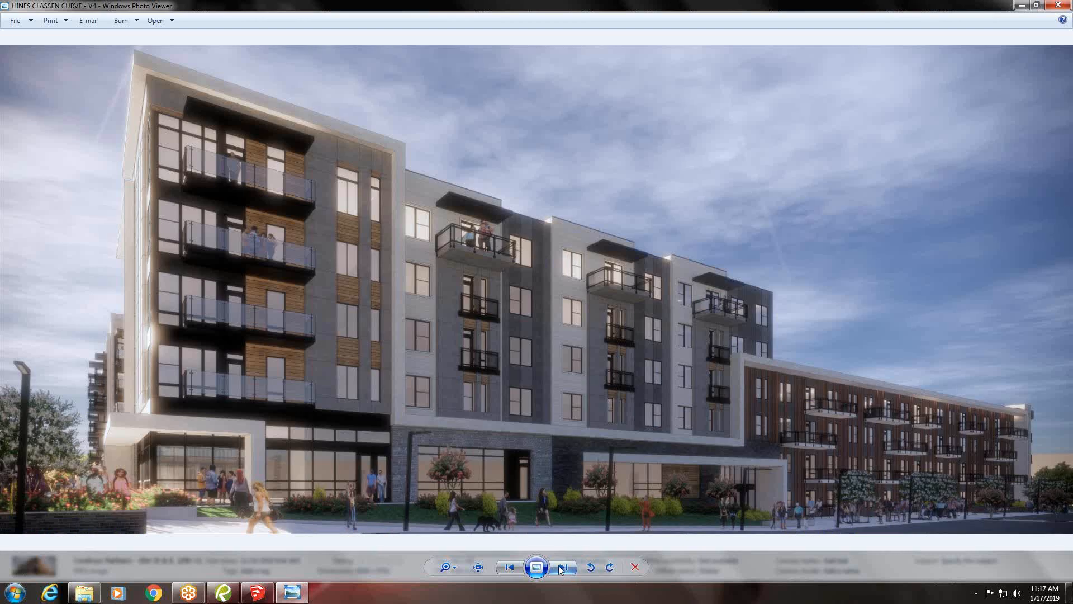
left_click(558, 565)
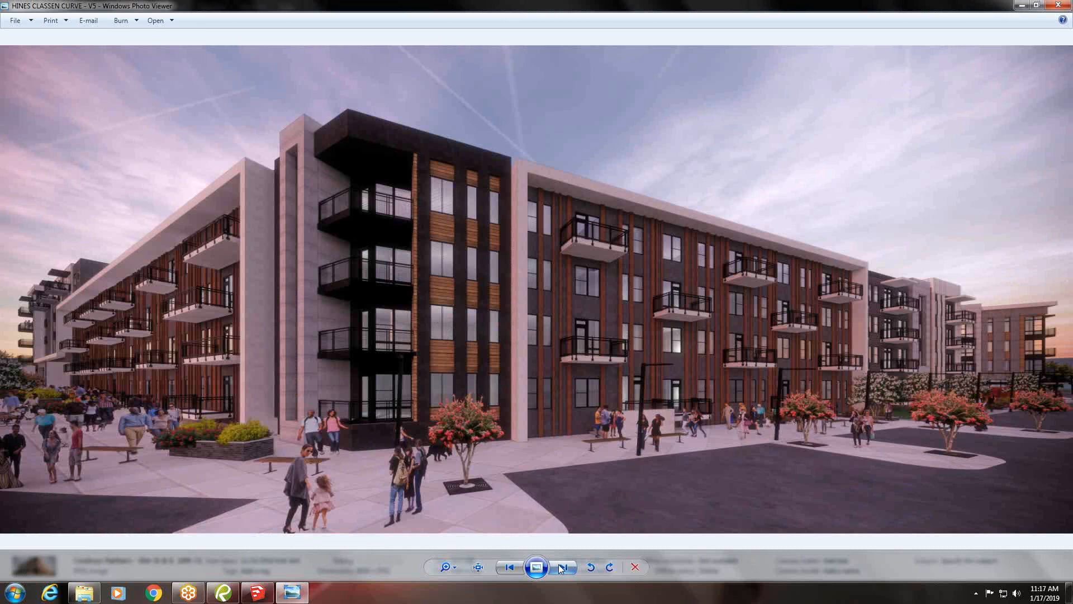
left_click(558, 564)
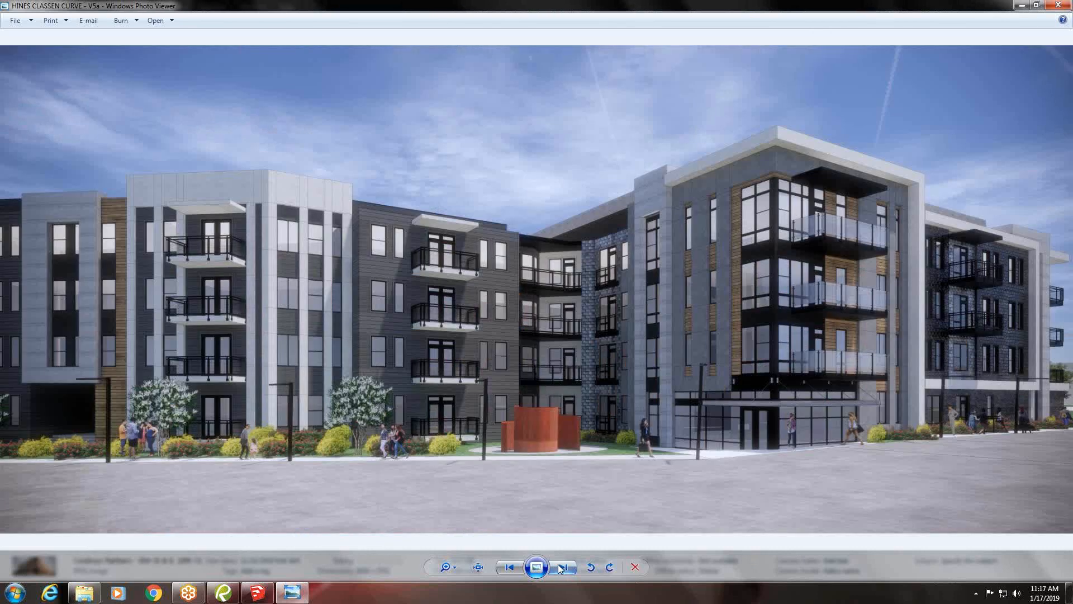
left_click(558, 565)
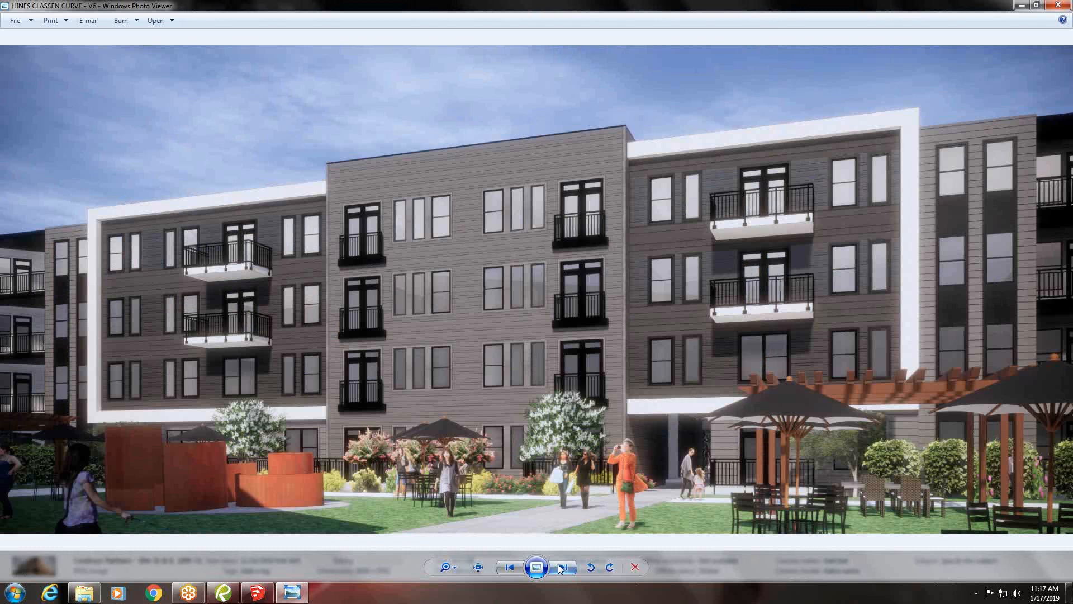
left_click(558, 565)
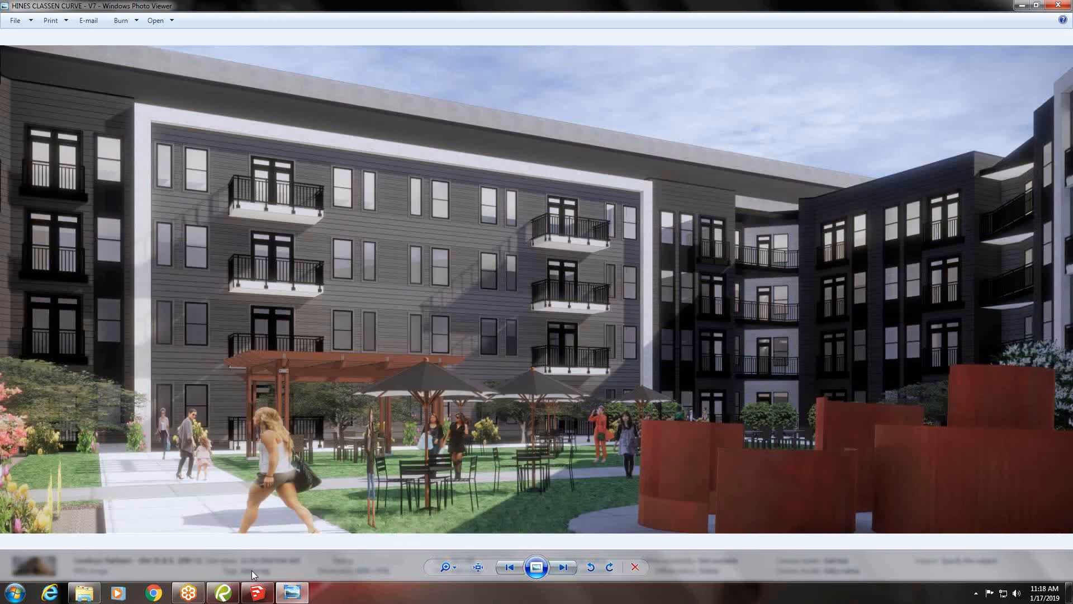
Switch to the Landmark - Tuscaloosa model in SketchUp, start Enscape and tilt its view up to show the whole building
left_click(260, 596)
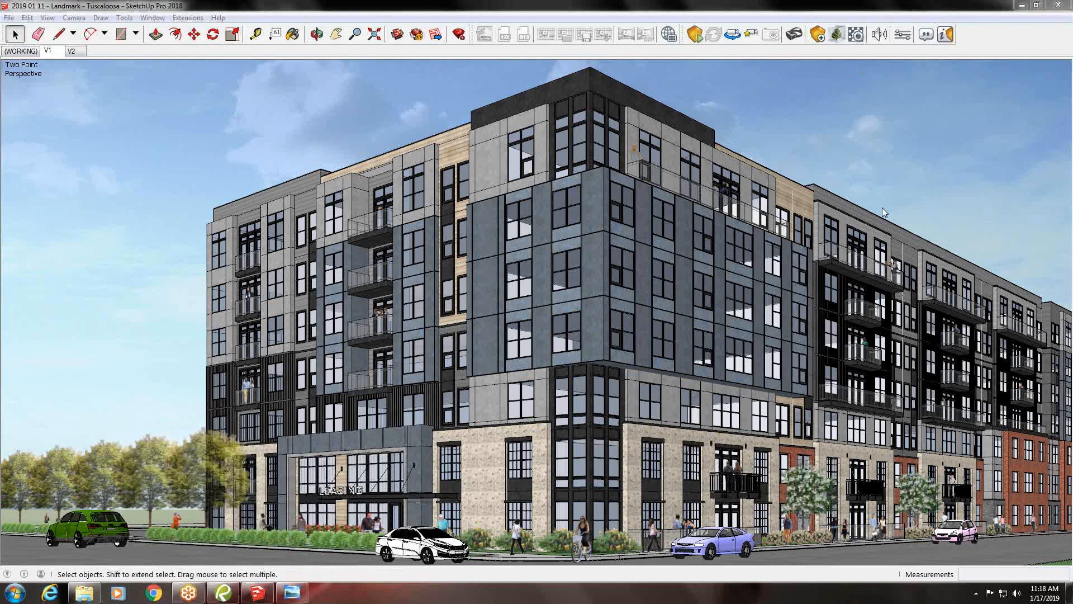
left_click(695, 34)
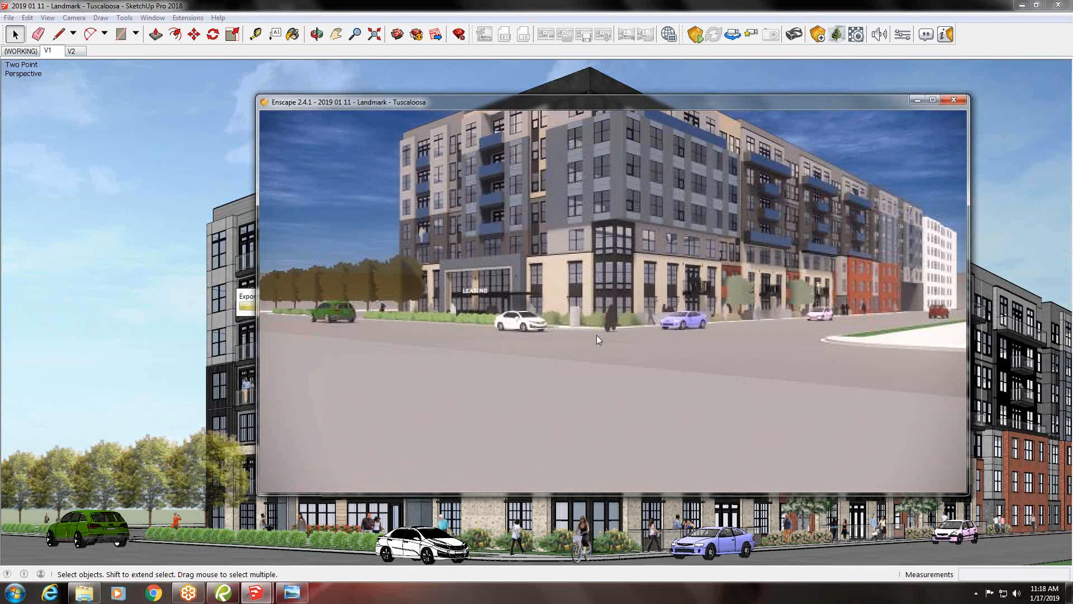
left_click_drag(597, 335, 595, 236)
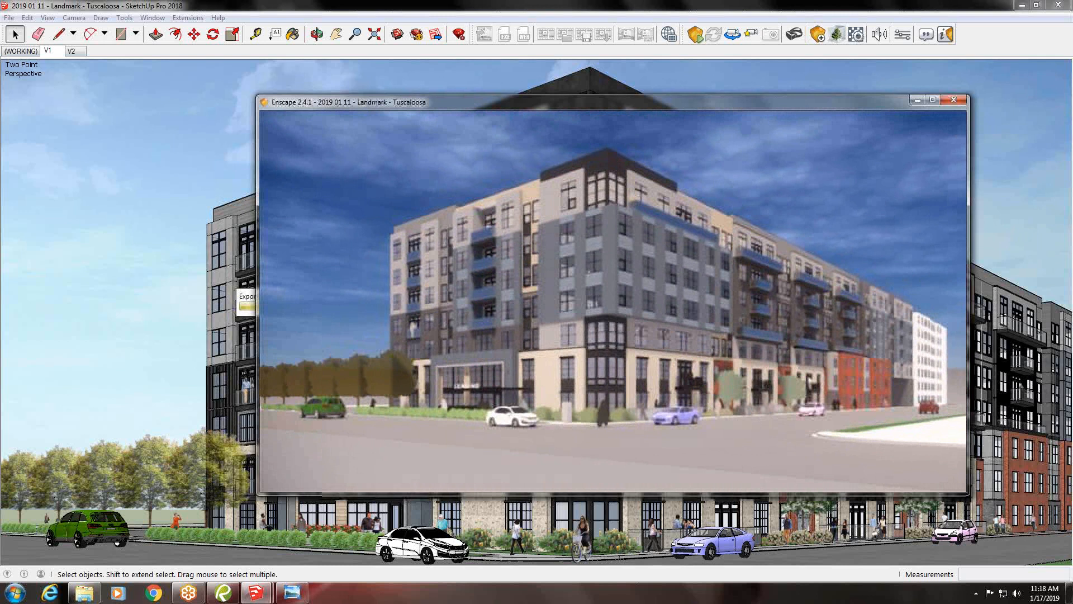
Reposition the Enscape window just below SketchUp's title bar and enlarge it to cover nearly the whole modelling area
left_click_drag(515, 103, 711, 125)
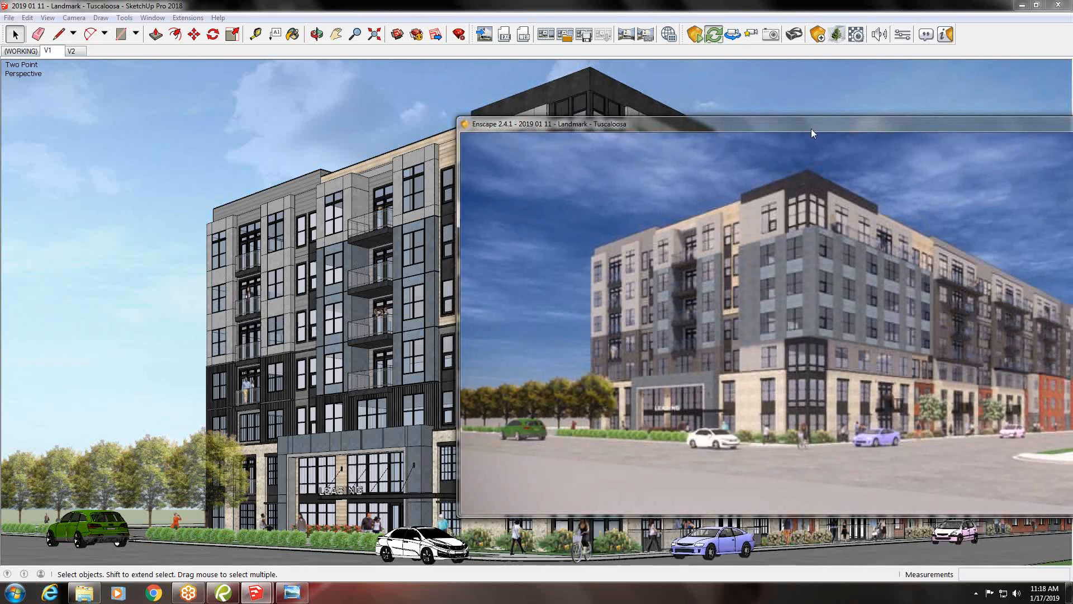
mouse_move(810, 128)
left_mouse_down()
mouse_move(598, 182)
mouse_move(431, 136)
mouse_move(371, 96)
left_mouse_up()
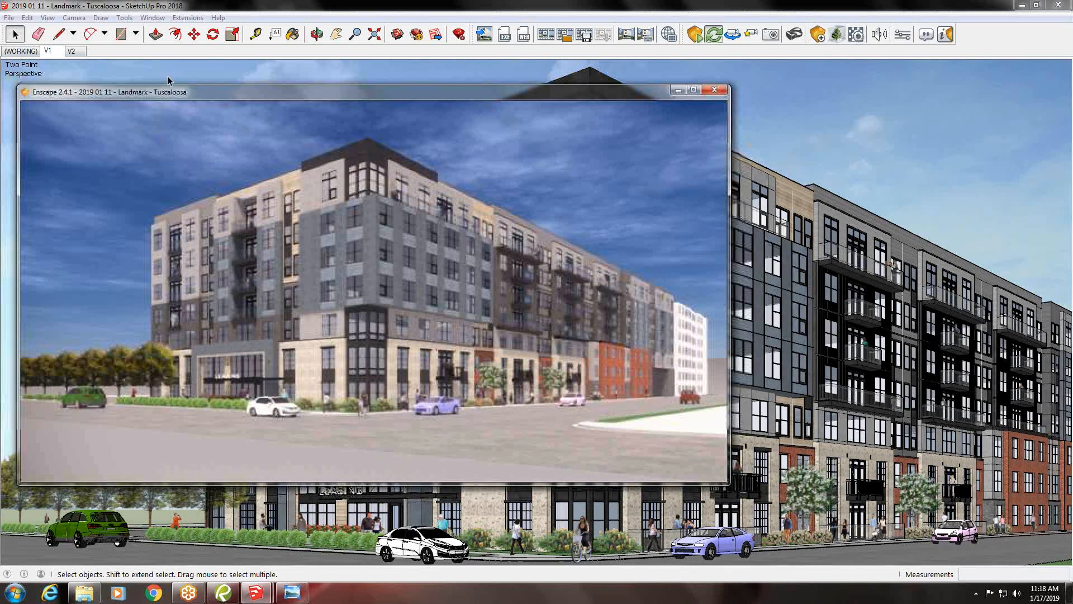
left_click_drag(169, 84, 168, 41)
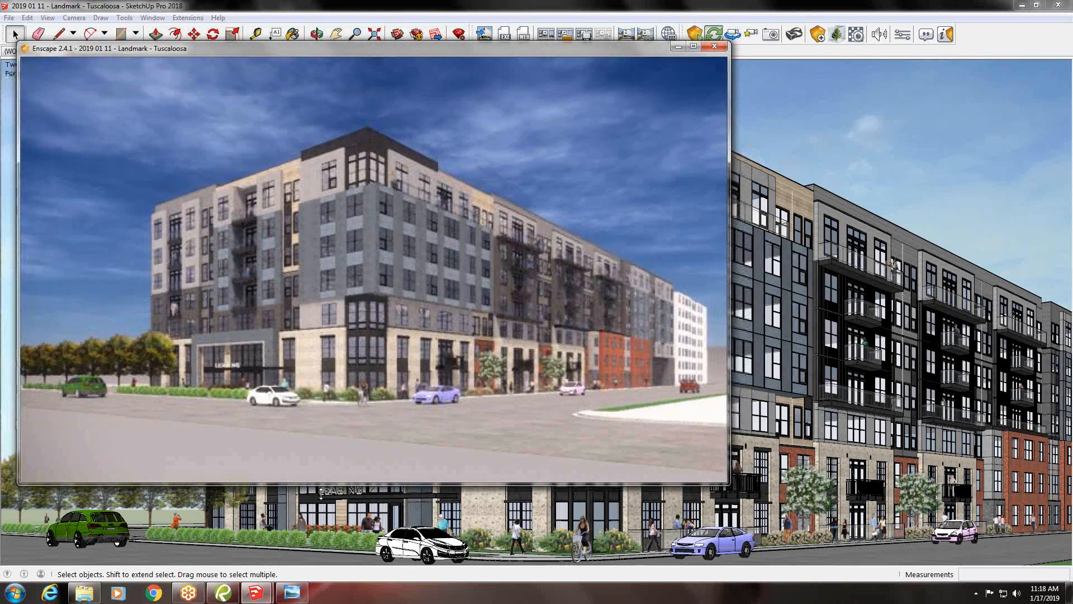
left_click_drag(323, 484, 323, 566)
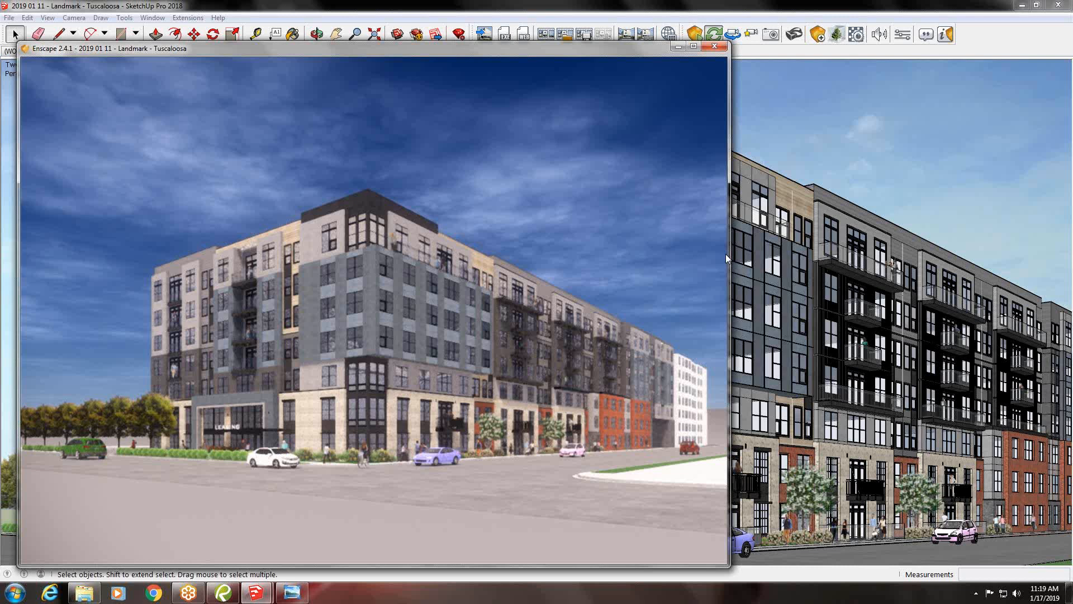
left_click_drag(728, 253, 1070, 235)
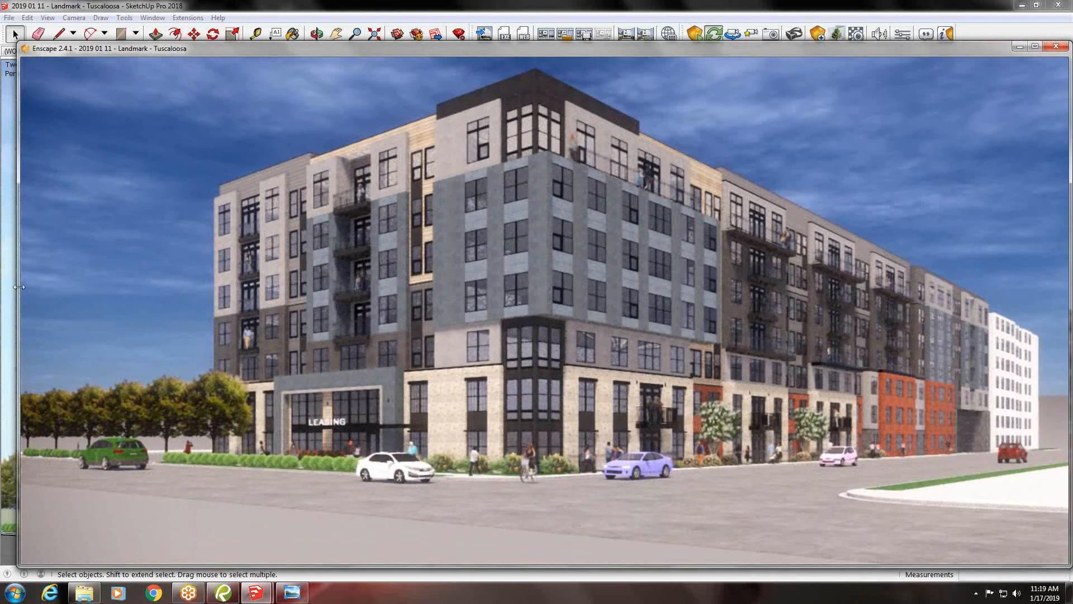
left_click_drag(19, 287, 2, 302)
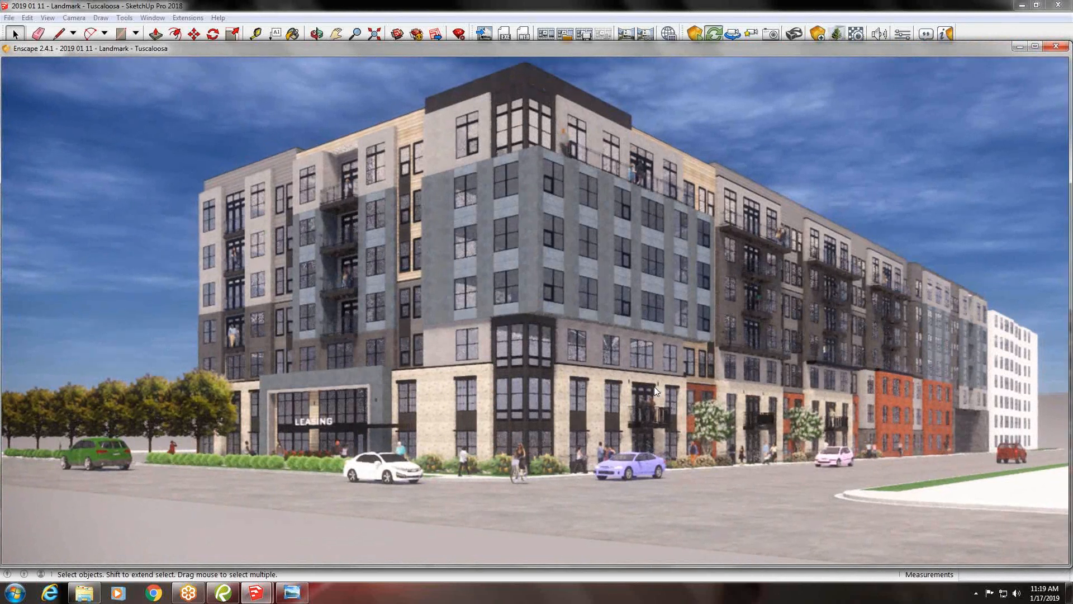
Switch to the SketchUp model and return to the live Enscape view to compare how the two display the building
left_click(574, 5)
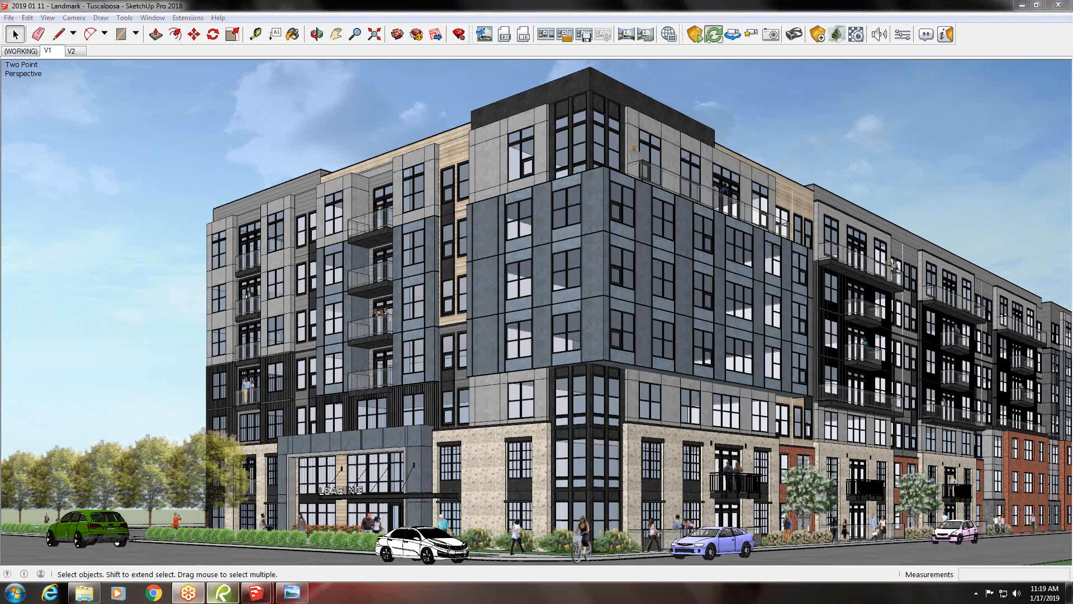
mouse_move(253, 595)
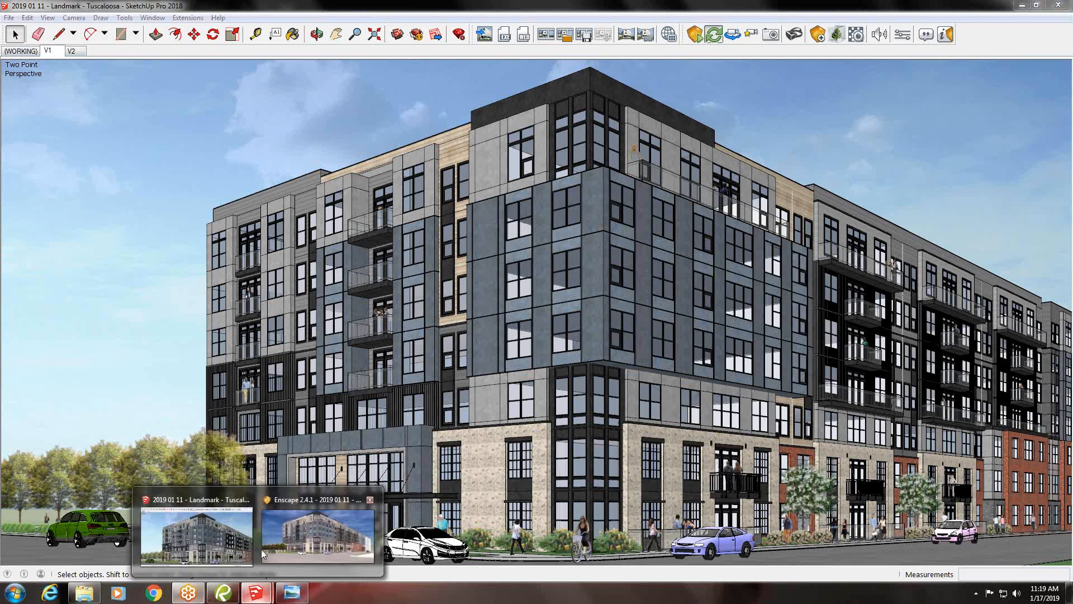
left_click(297, 535)
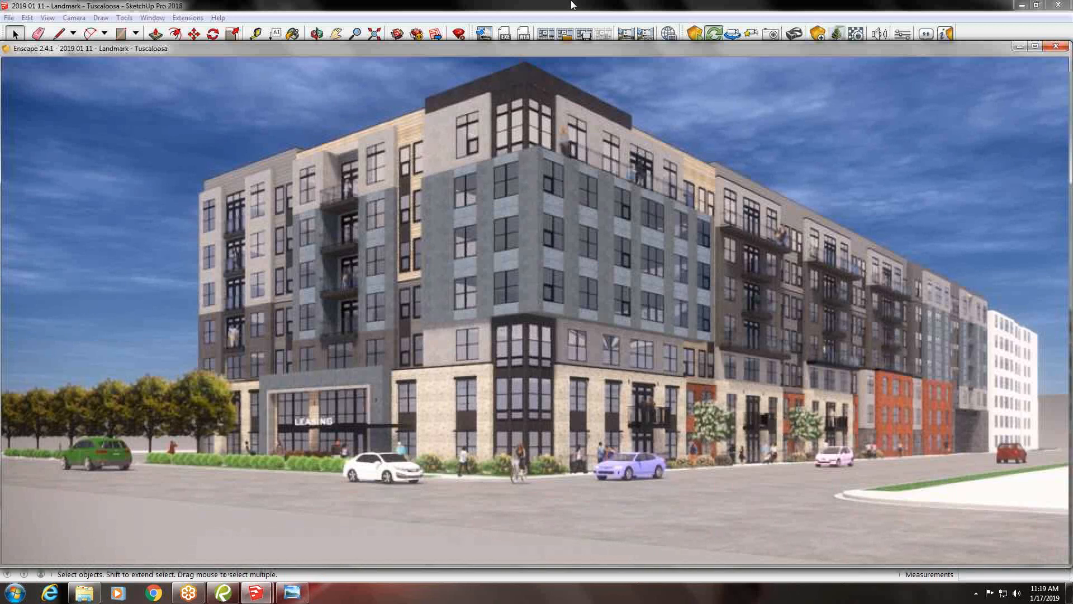
Open the Enscape Settings from SketchUp, minimize SketchUp and move the settings dialog across the Enscape view to uncover the building
left_click(416, 7)
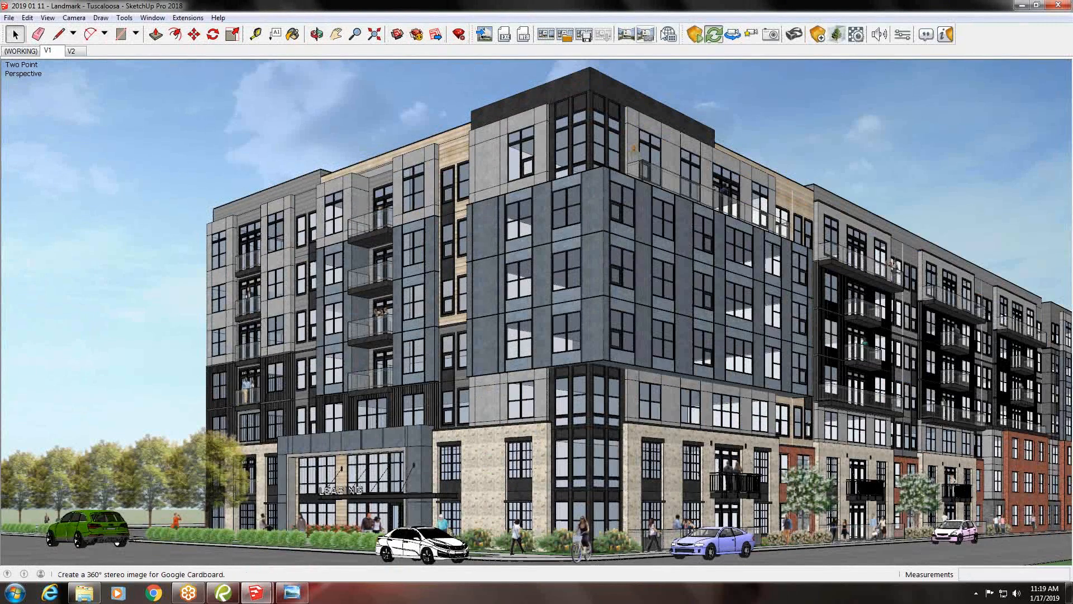
left_click(902, 34)
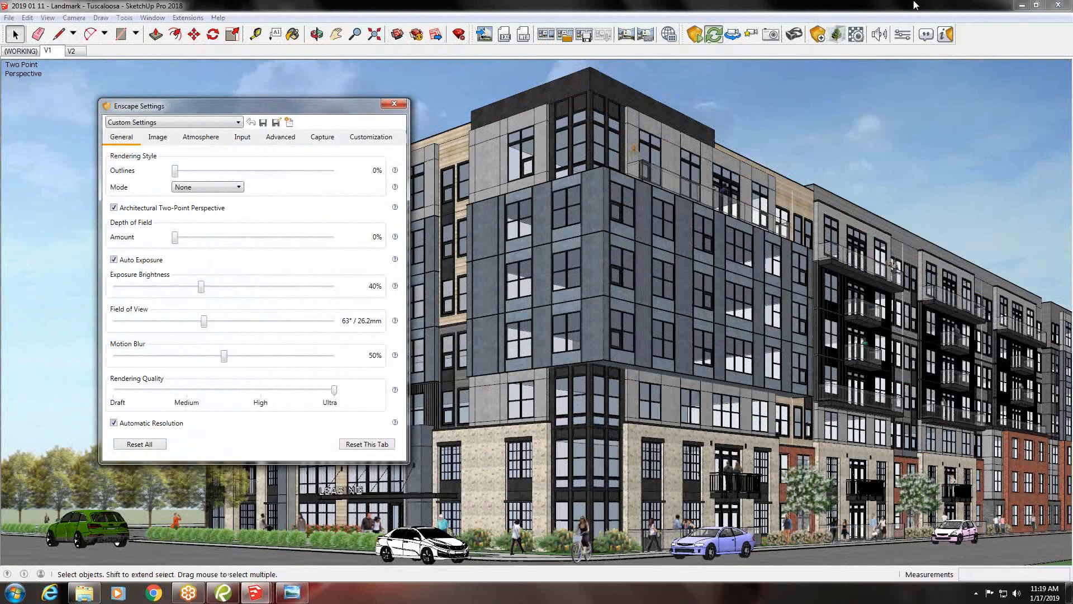
left_click(1022, 6)
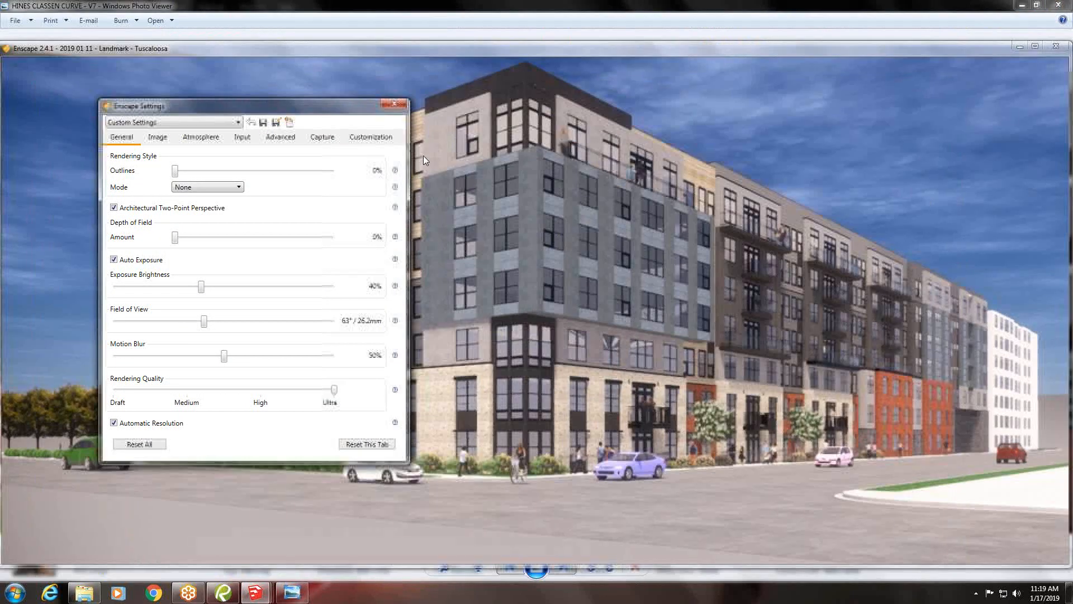
left_click_drag(365, 117, 987, 197)
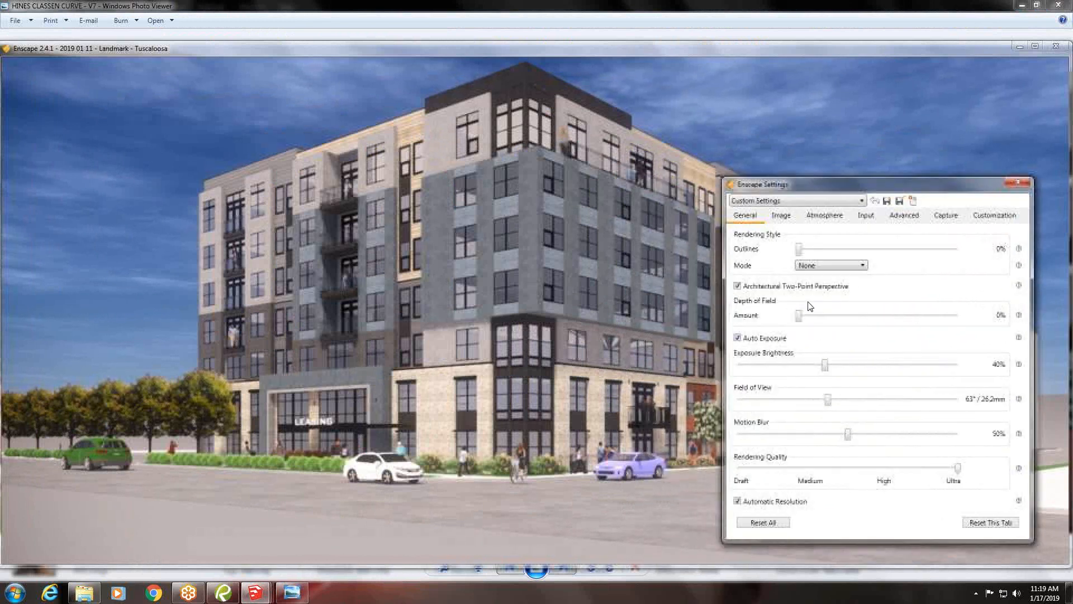
Try a depth of field amount of 20% with the settings dialog moved clear of the building, and restore it to 0%
left_click_drag(799, 314, 830, 325)
left_click_drag(844, 182, 372, 369)
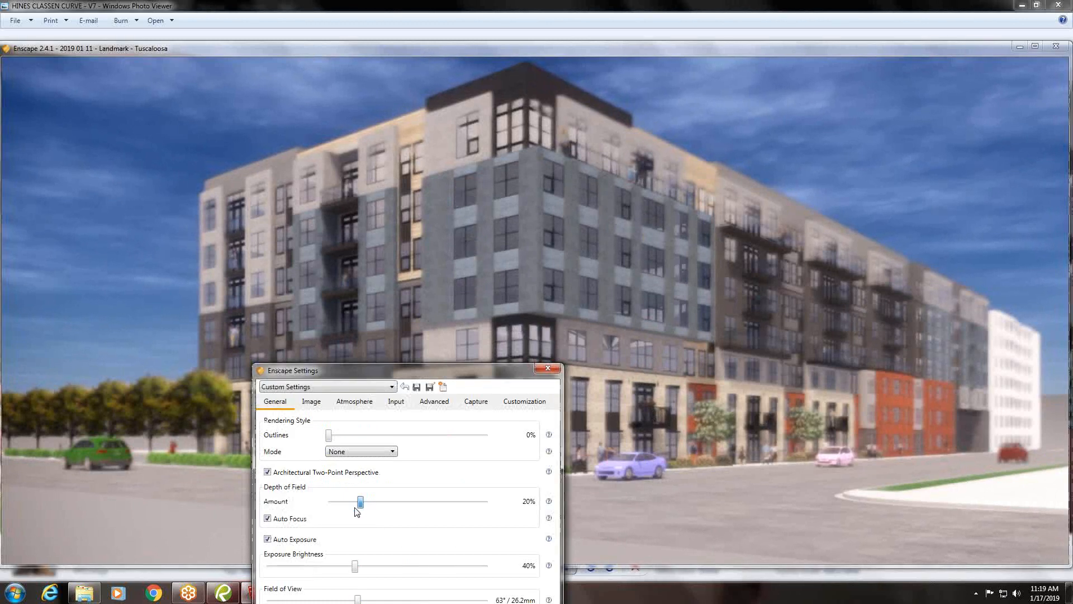
left_click_drag(362, 503, 328, 516)
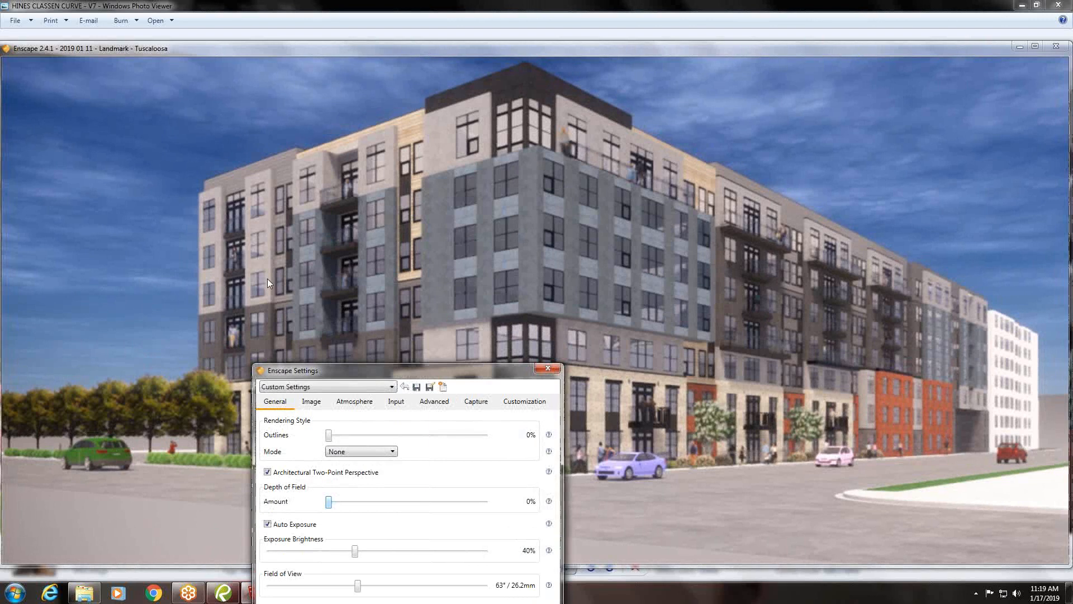
Try an exposure brightness of 57%, reduce it to 36%, and narrow the field of view to 51° / 34.9mm
left_click(357, 386)
left_click(350, 369)
left_click_drag(350, 369, 212, 262)
left_click_drag(216, 443, 254, 442)
left_click(254, 442)
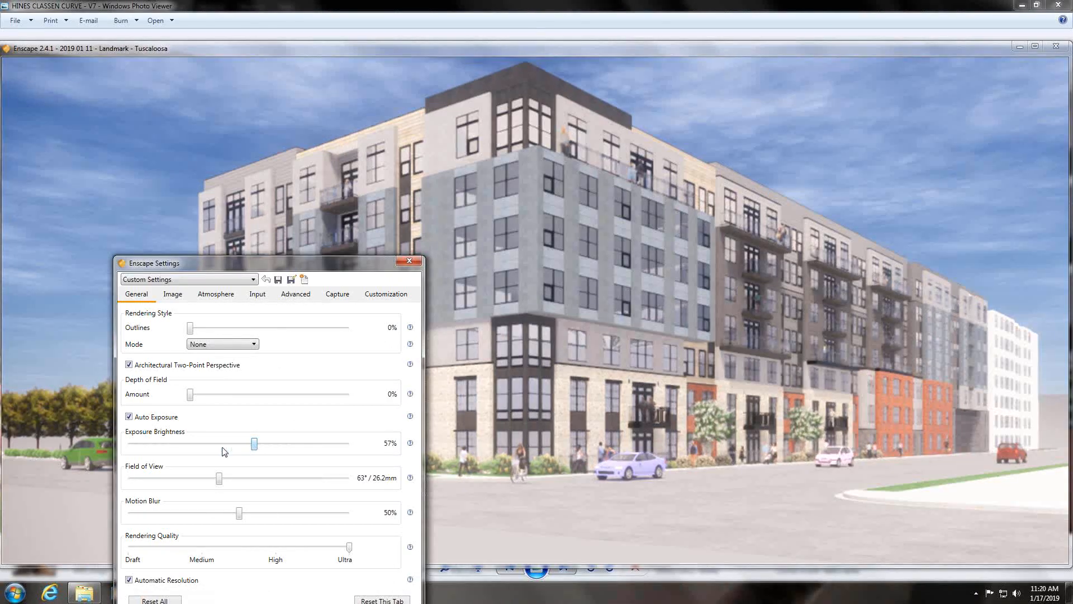
left_click(221, 444)
left_click(208, 443)
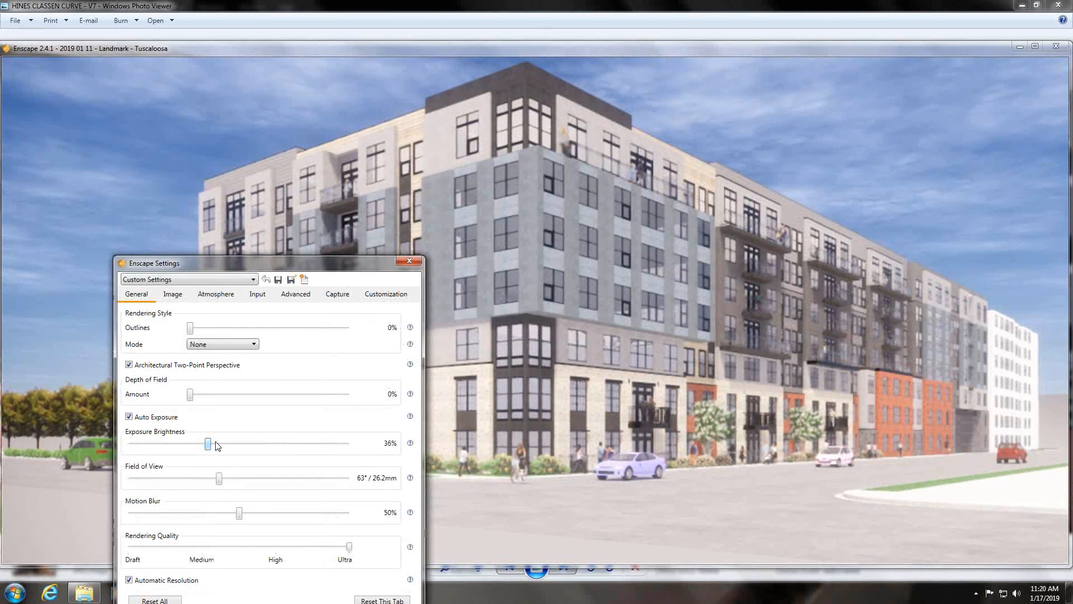
left_click_drag(227, 483, 197, 480)
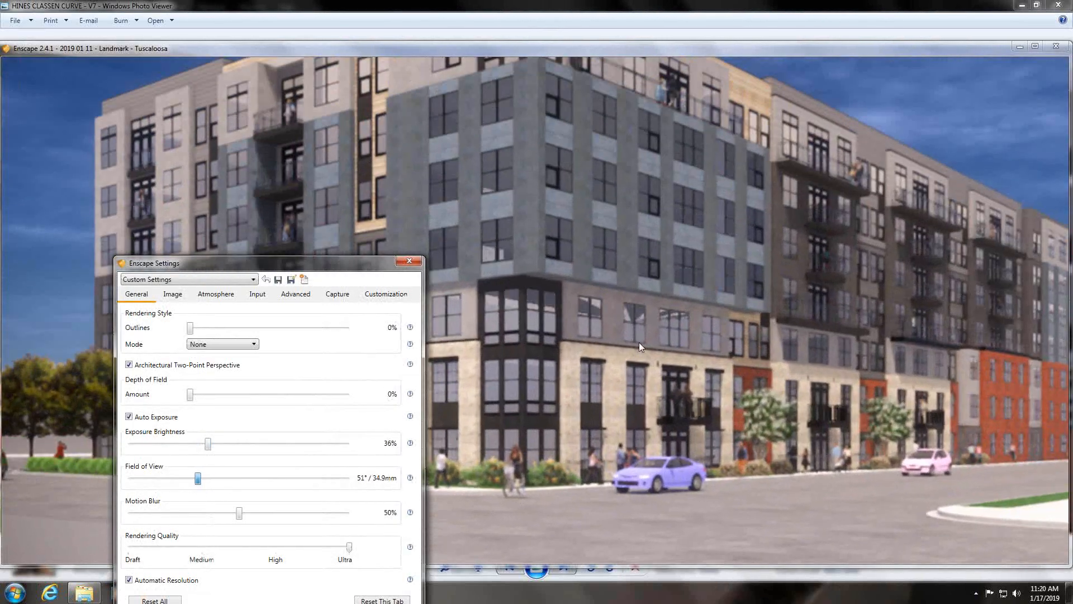
Fly the Enscape camera up, down, forward and back around the building corner to examine the roofline, facade and street level
left_click(632, 348)
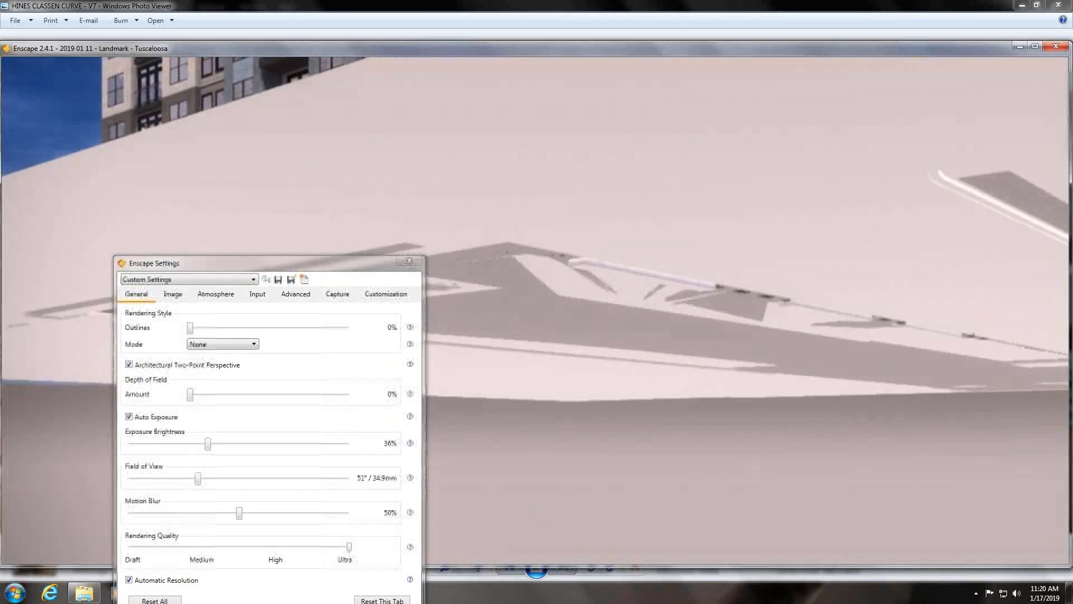
key("e")
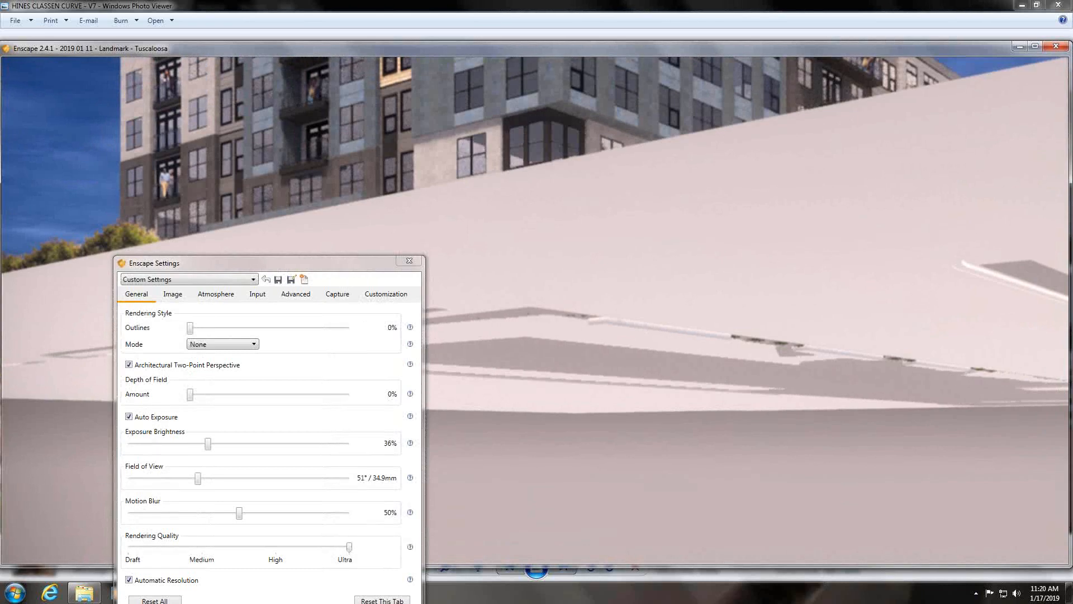
key("e")
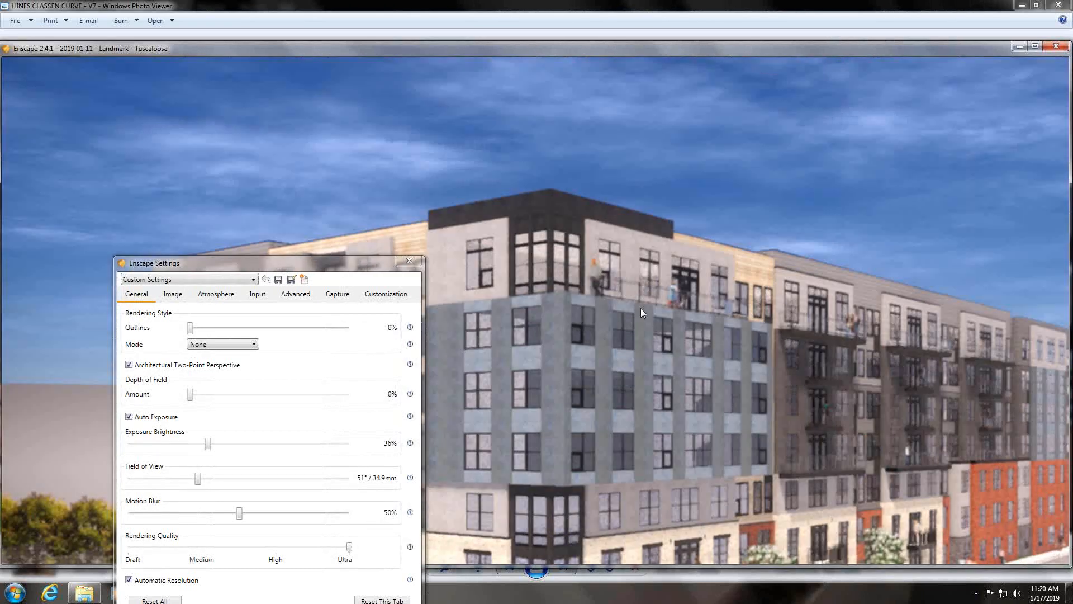
key("e")
key("w")
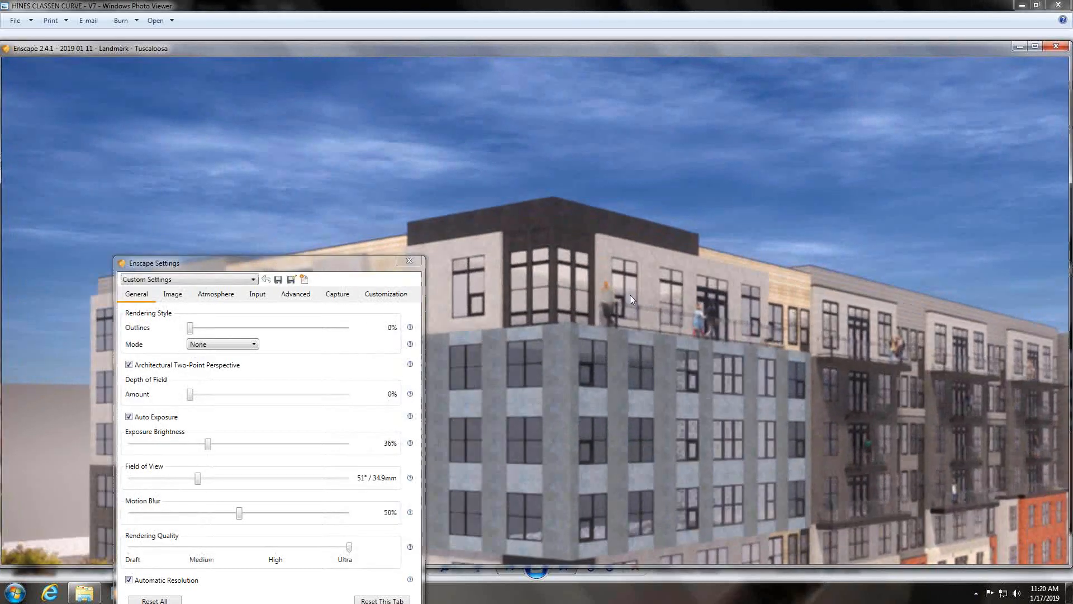
key("w")
key("q")
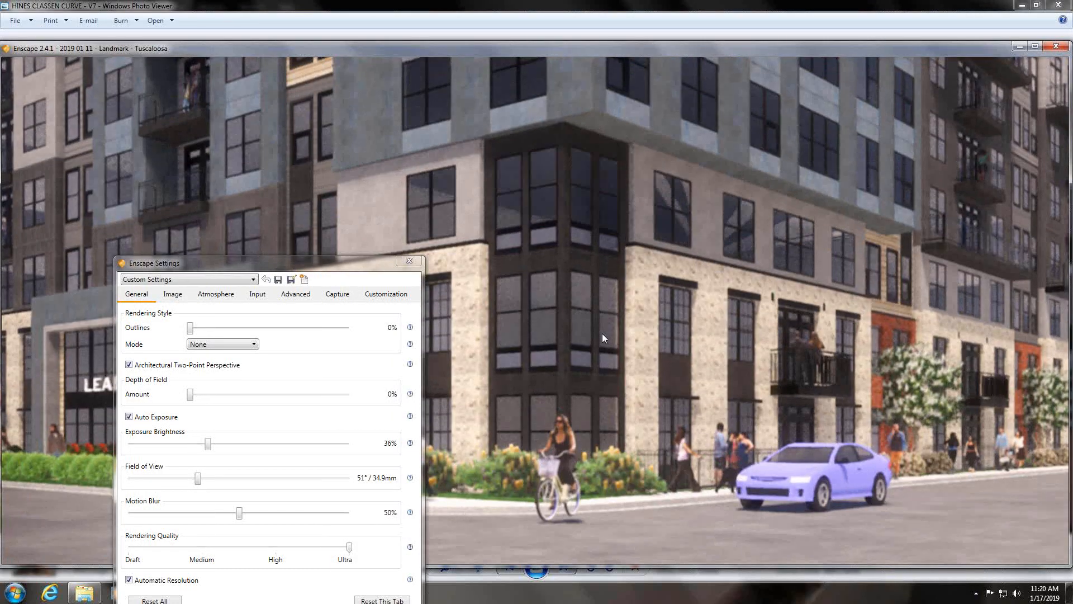
key("s")
key("q")
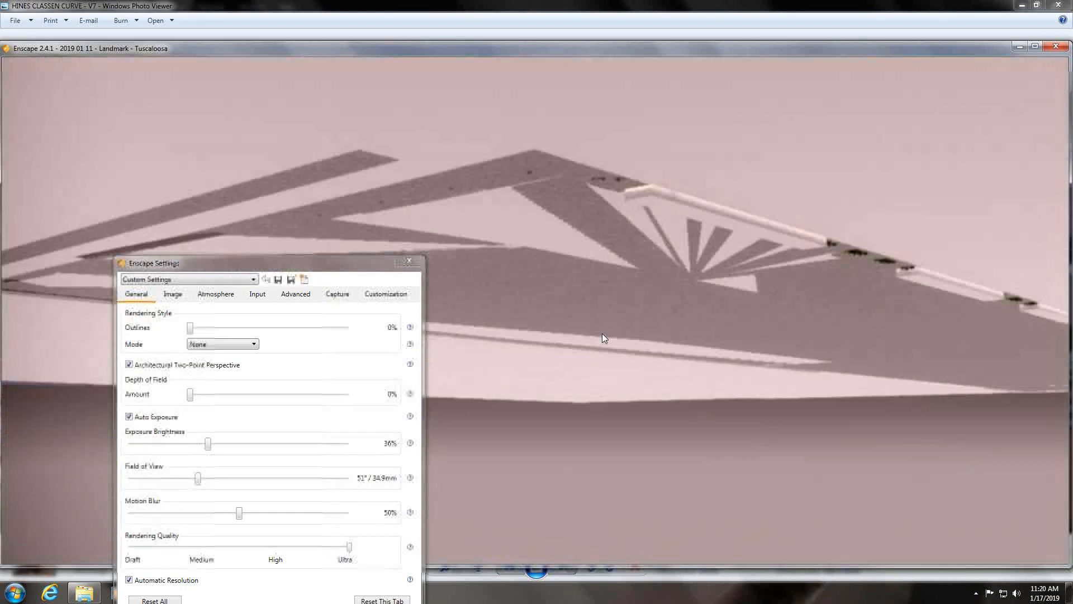
key("e")
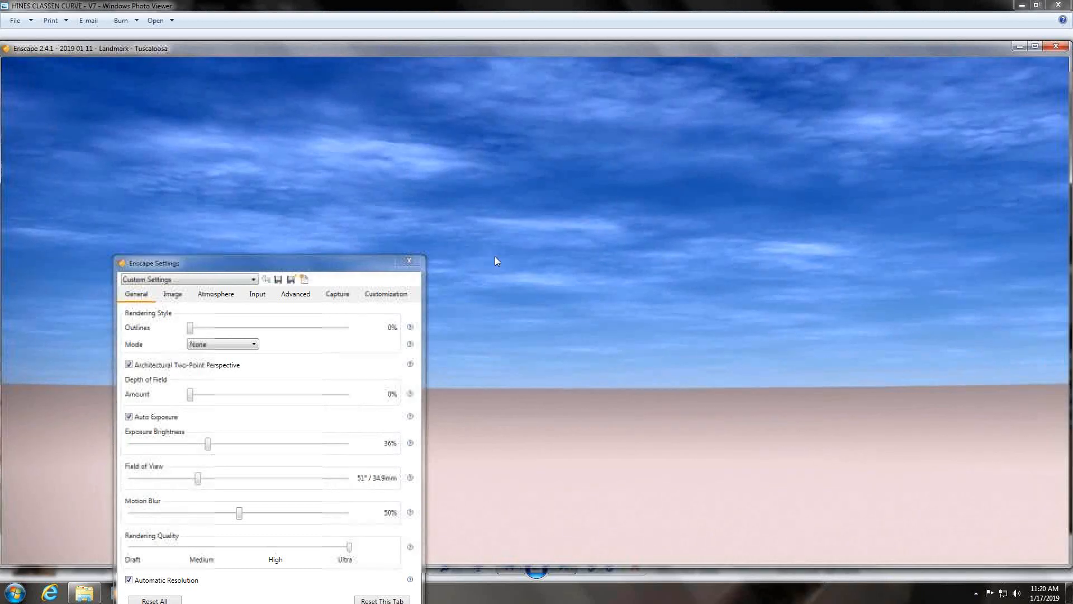
Enable Show On-Screen Help on Startup in Enscape's advanced settings and move the dialog away from the navigation help
left_click(296, 294)
key("q")
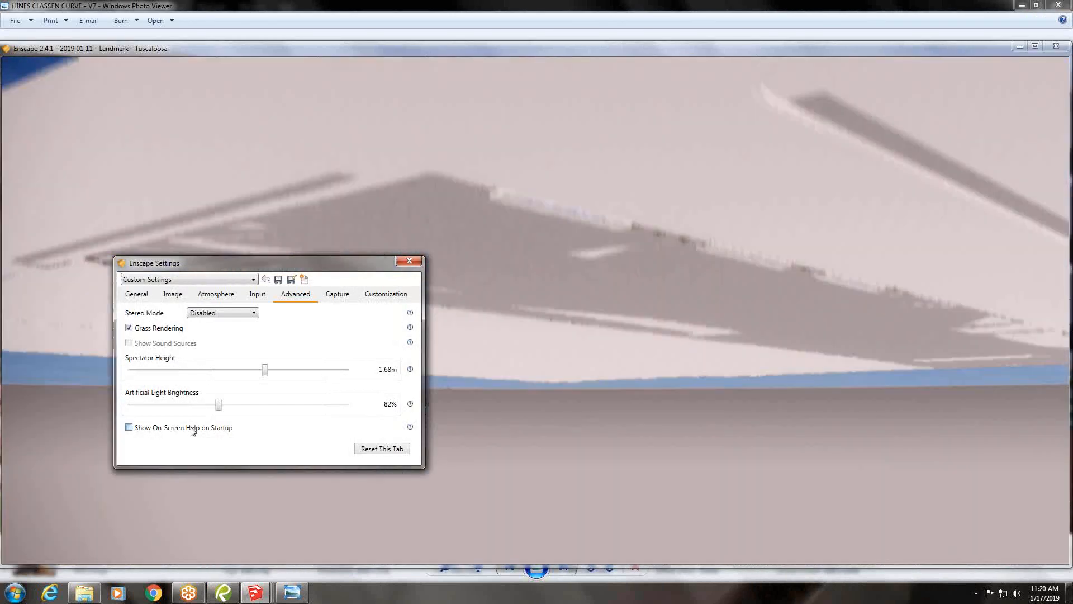
left_click(192, 428)
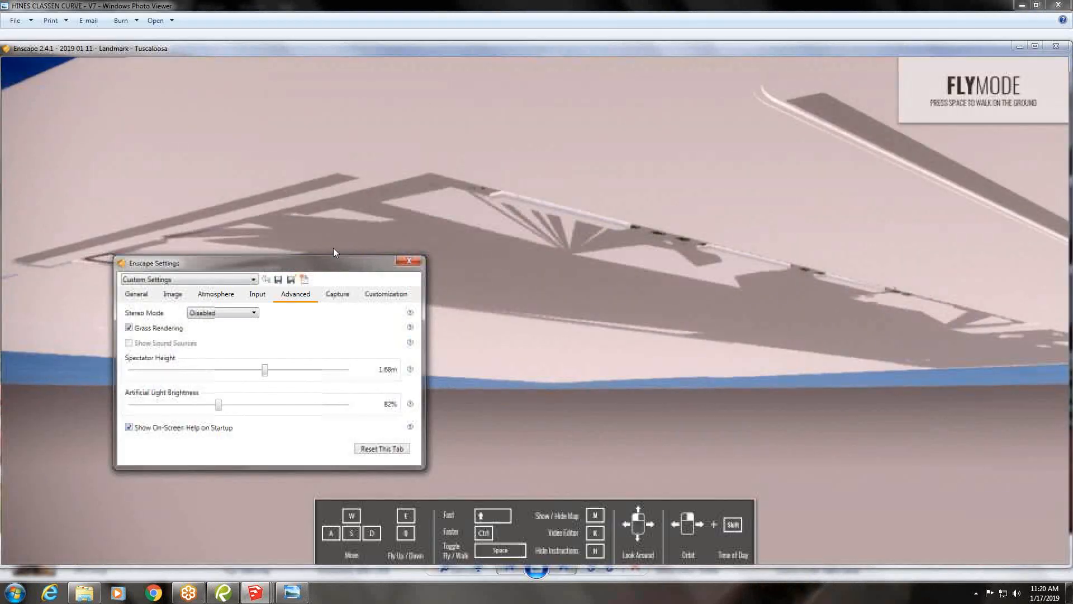
left_click_drag(392, 265, 217, 480)
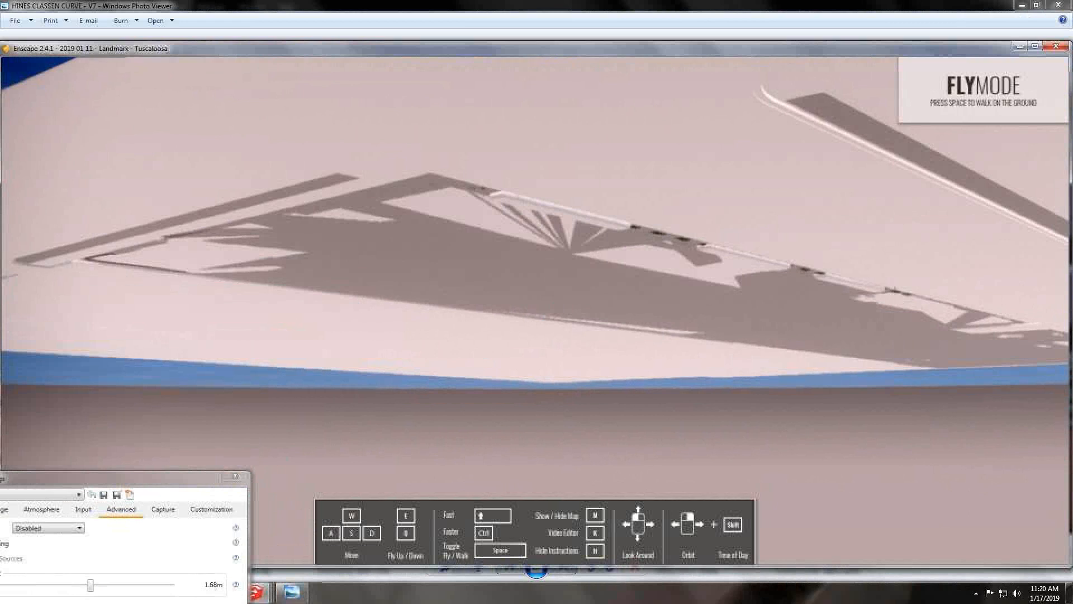
Adjust the flying height to face the upper floors and move forward to examine the blue corner facade, ending in walk mode
key("e")
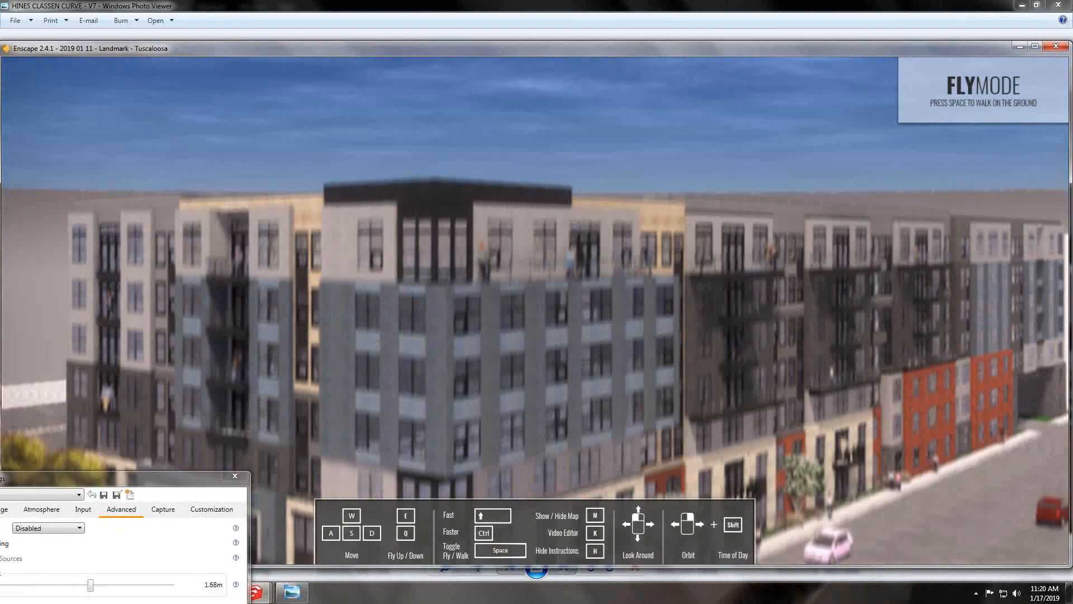
key("q")
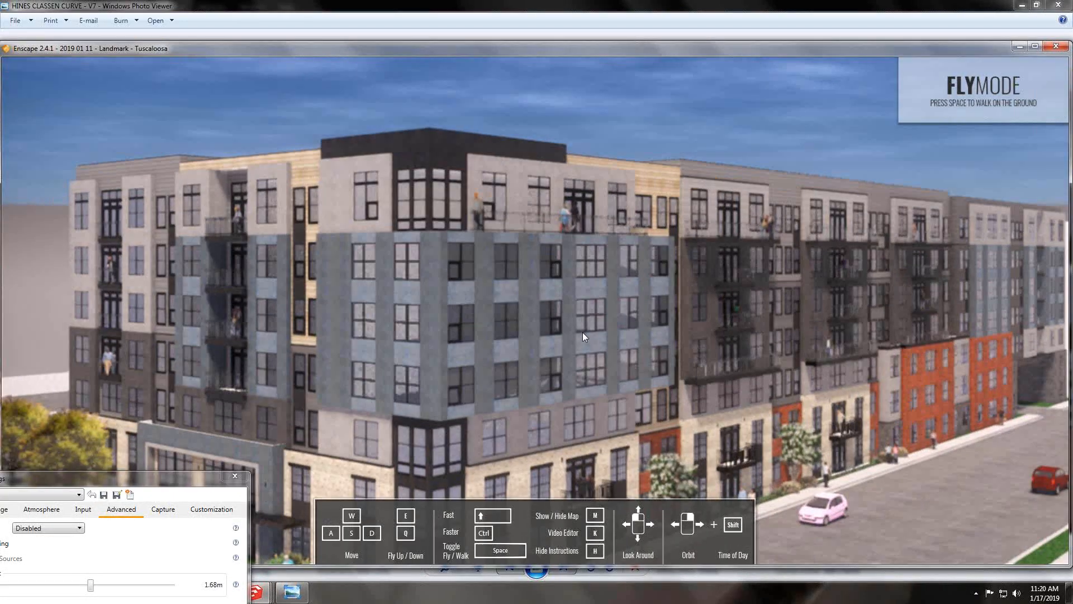
key("w")
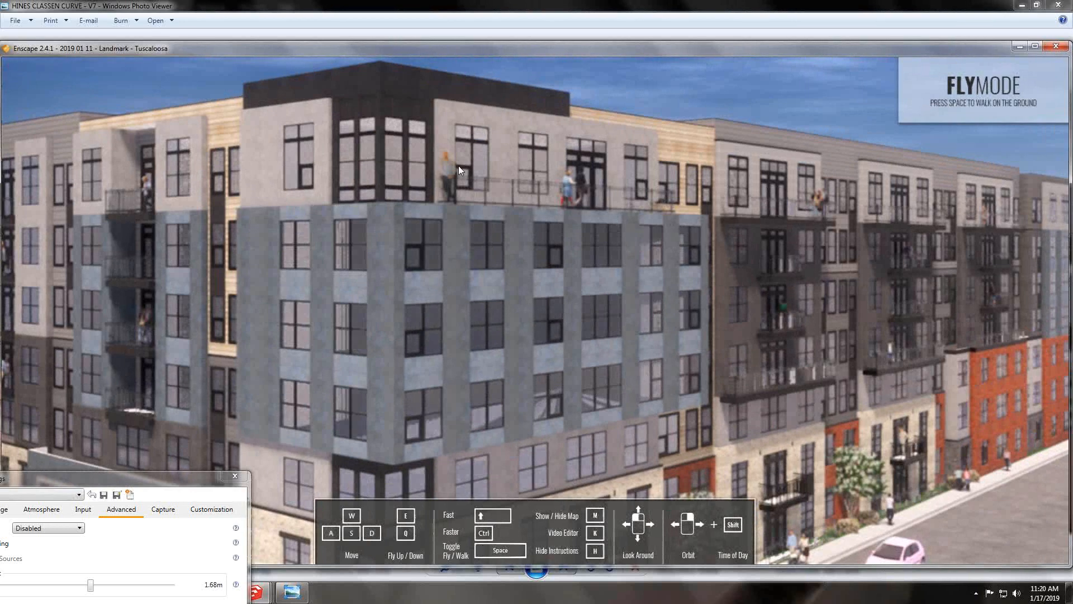
key("w")
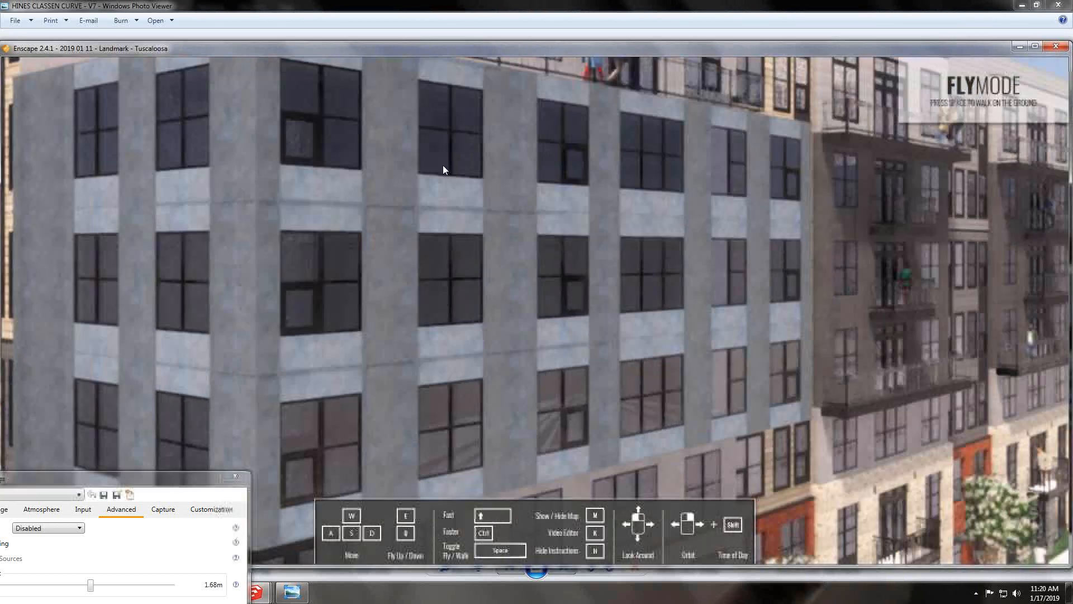
key("w")
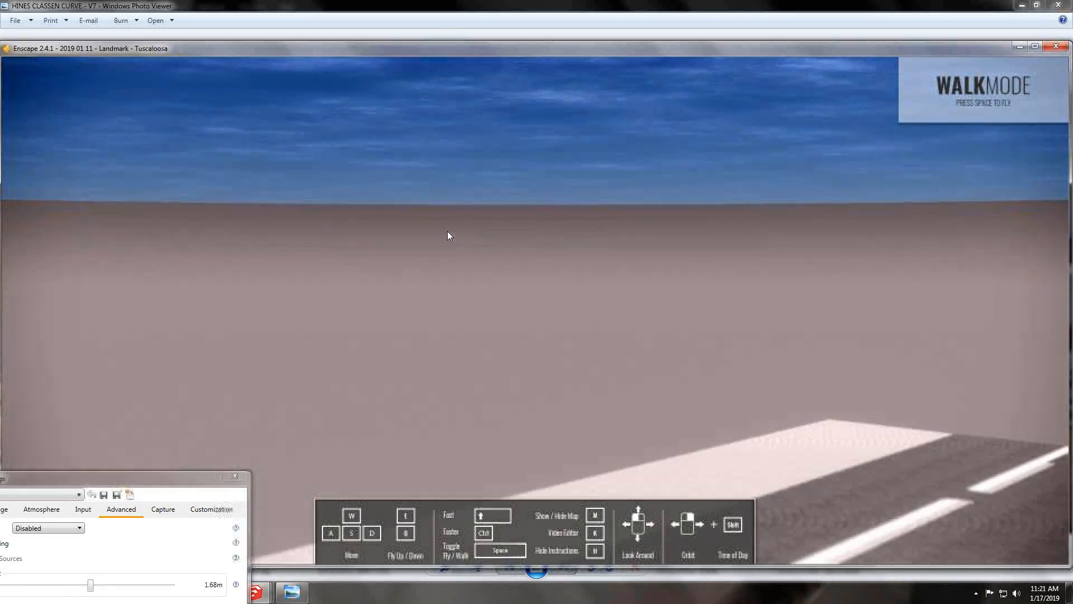
Return to fly mode, rise above the street trees and look around until facing the upper-floor balconies
key("space")
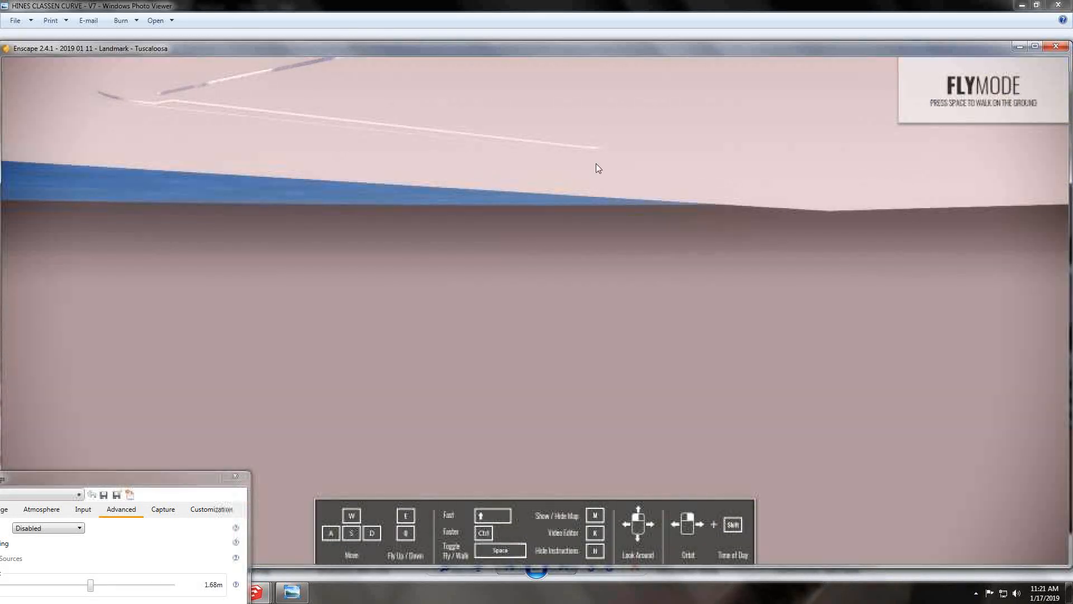
key("e")
left_click_drag(596, 163, 596, 218)
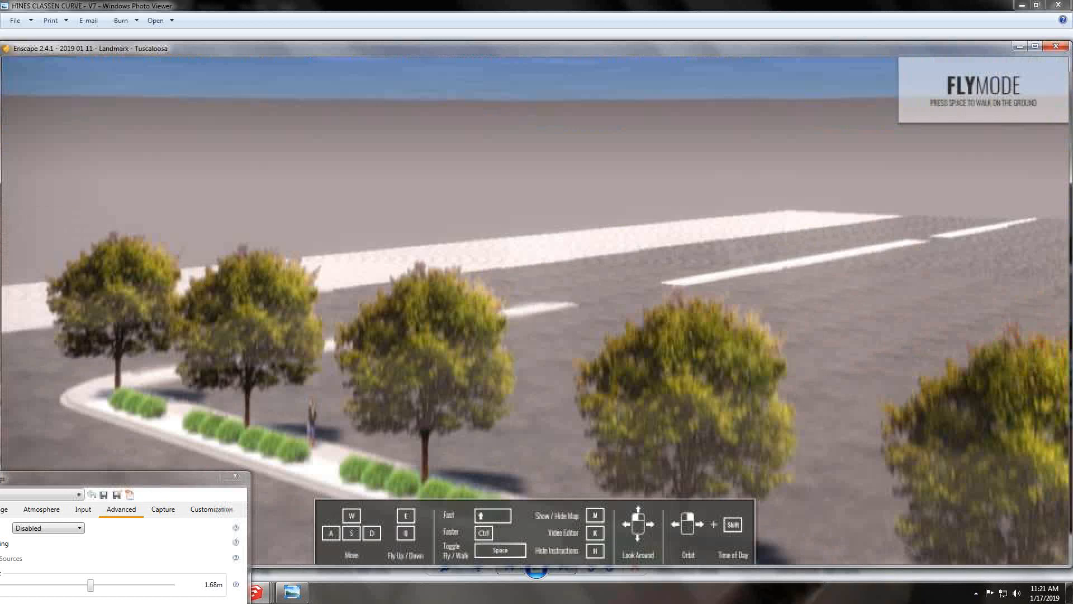
left_click_drag(526, 132, 706, 59)
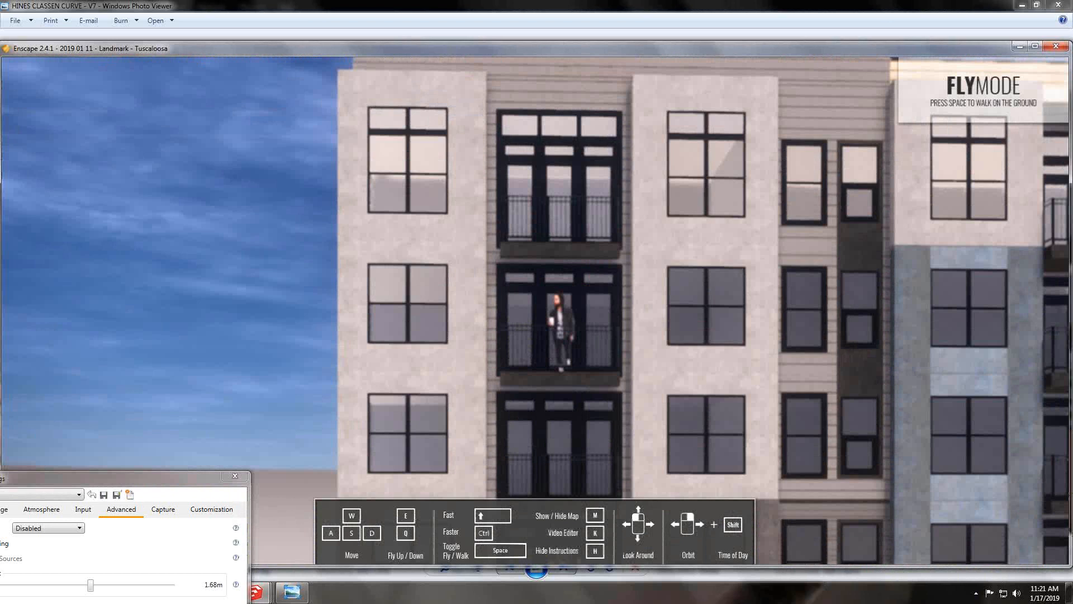
left_click_drag(454, 441, 462, 461)
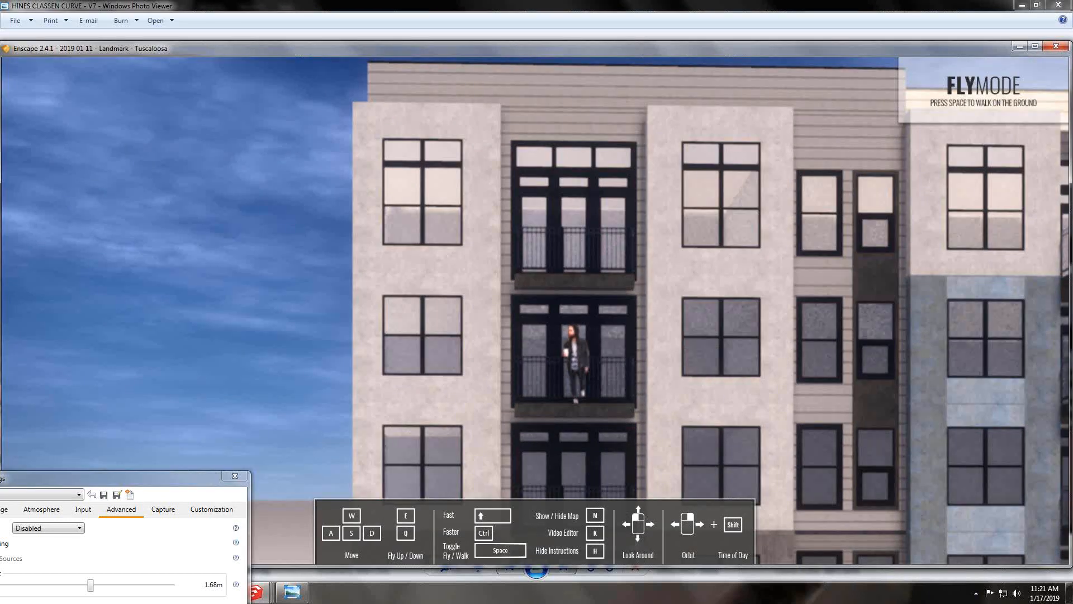
Orbit the view to an angle on the balcony facade and glide sideways along it to the blue corner section
right_click_drag(495, 269, 793, 328)
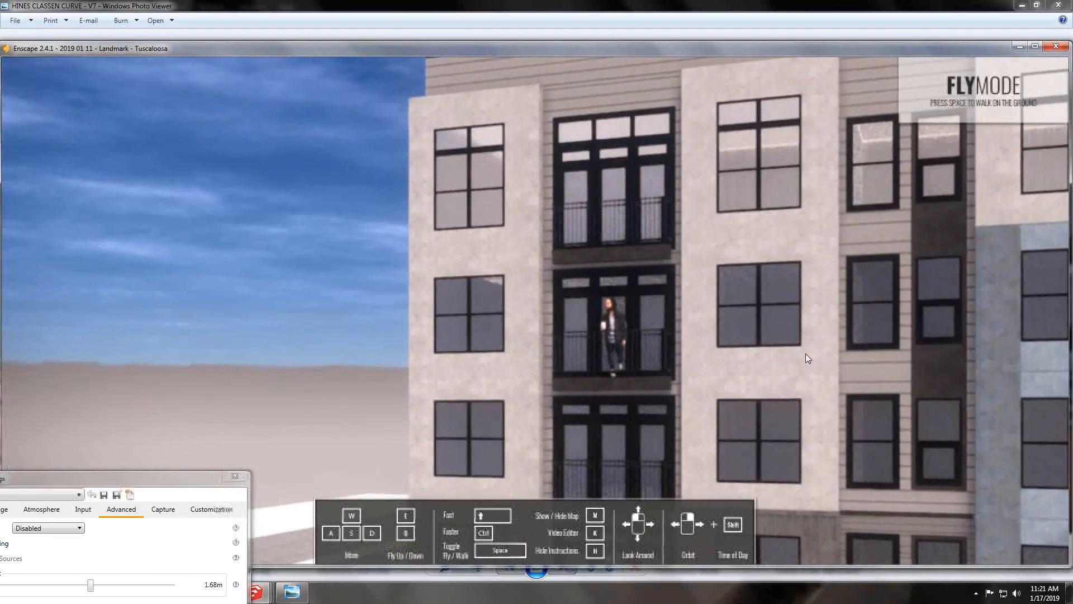
key("d")
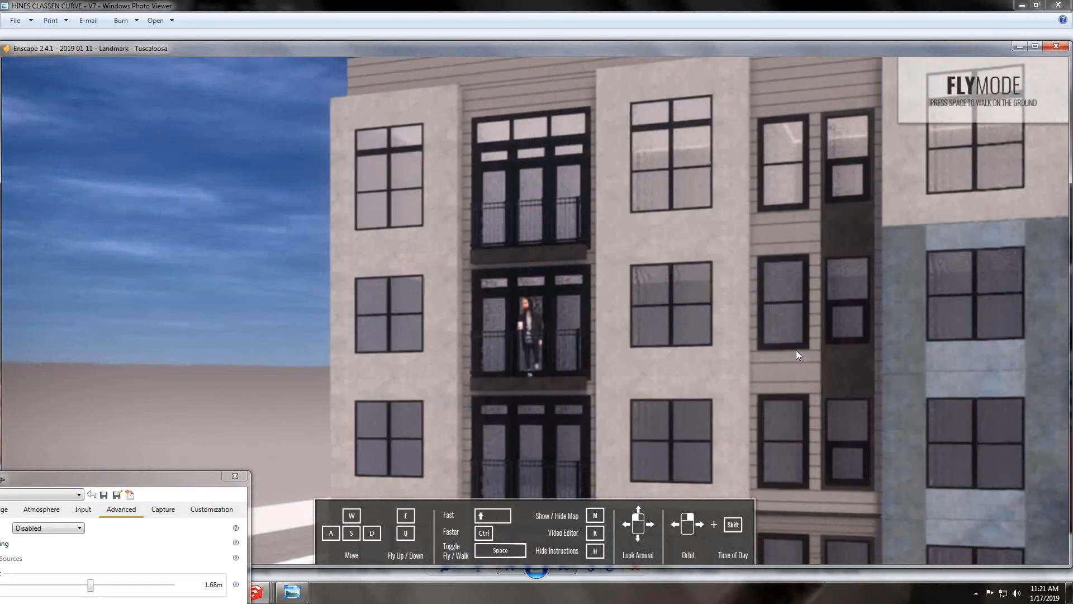
key("d")
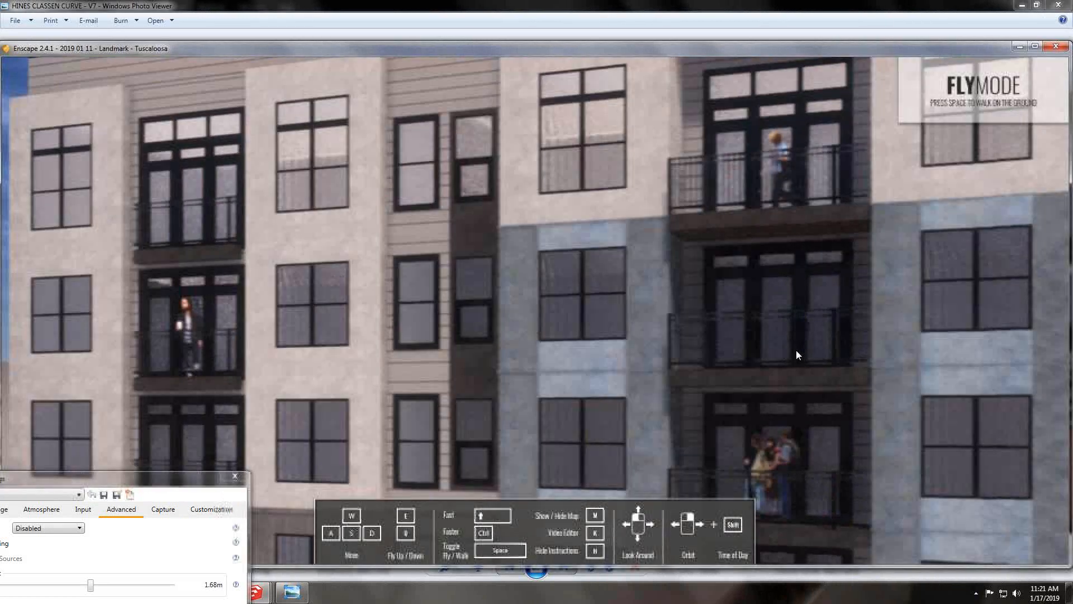
key("d")
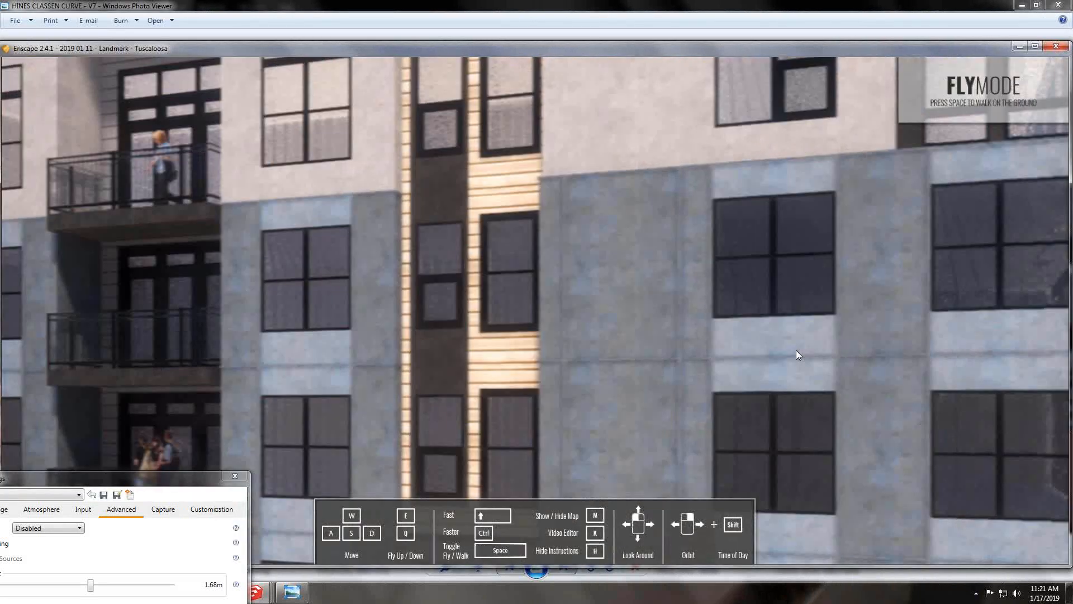
Glide sideways past the blue section to the building corner, look up at its roof, and drop to ground level in walk mode
key("d")
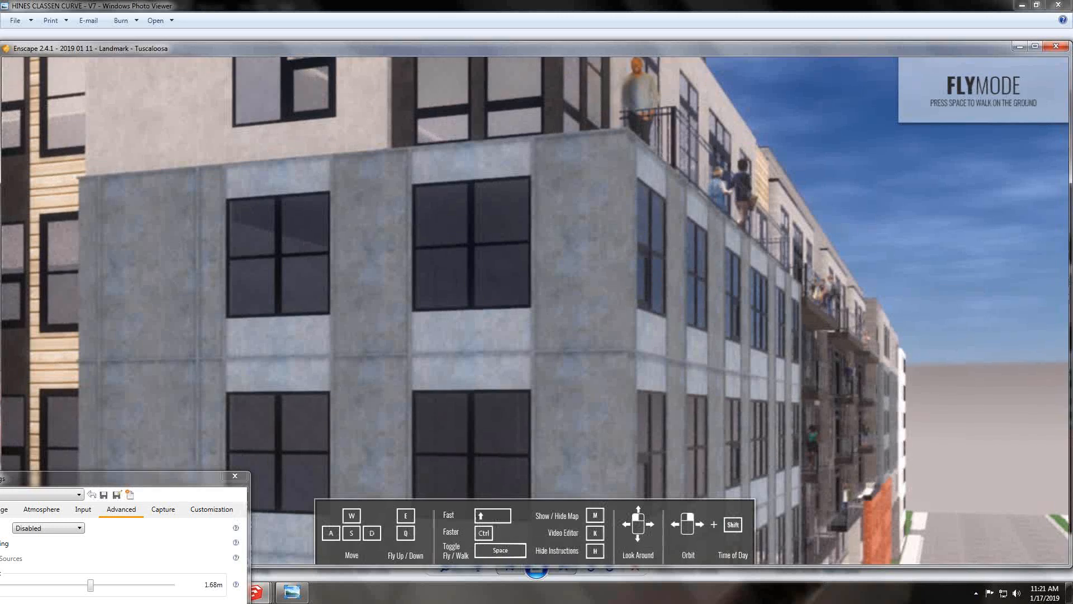
left_click_drag(742, 203, 673, 64)
left_click_drag(701, 129, 699, 126)
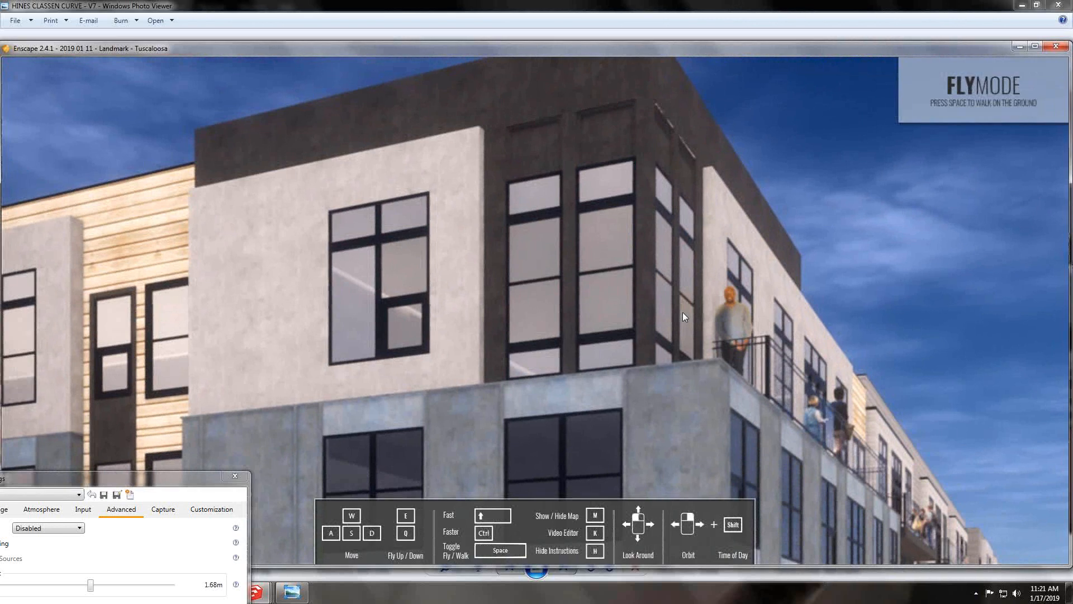
key("space")
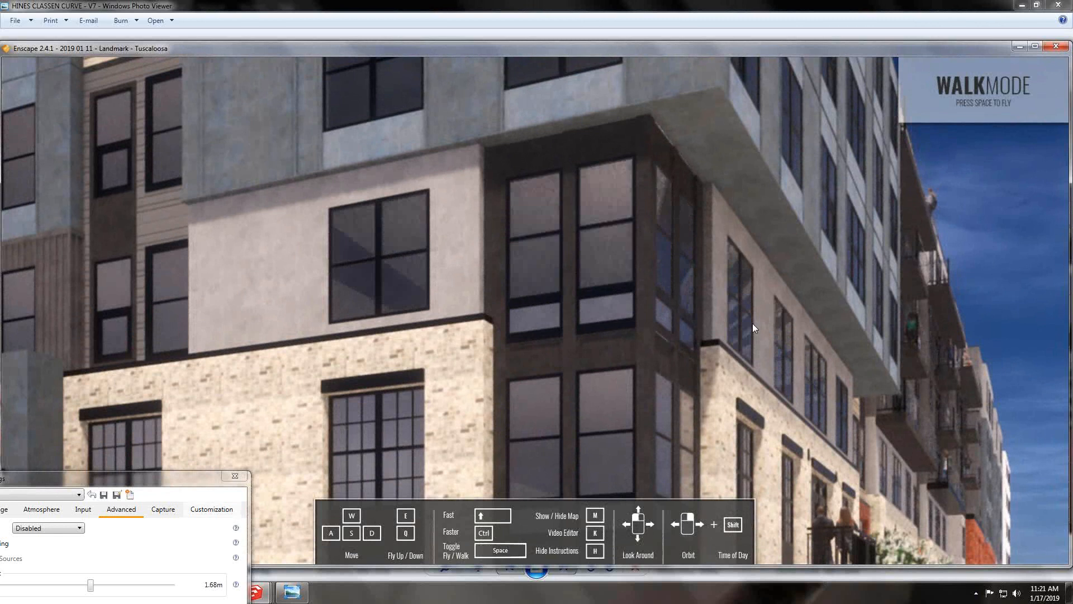
Bring the Enscape settings dialog fully into view and set the general Field of View to 80°
left_click_drag(753, 323, 306, 591)
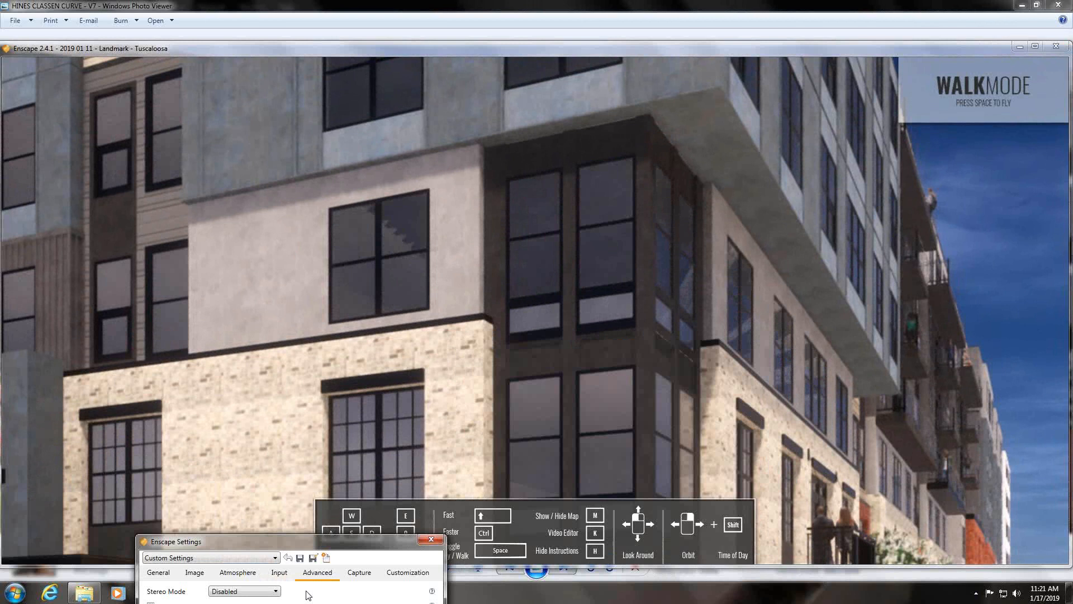
left_click_drag(363, 539, 640, 267)
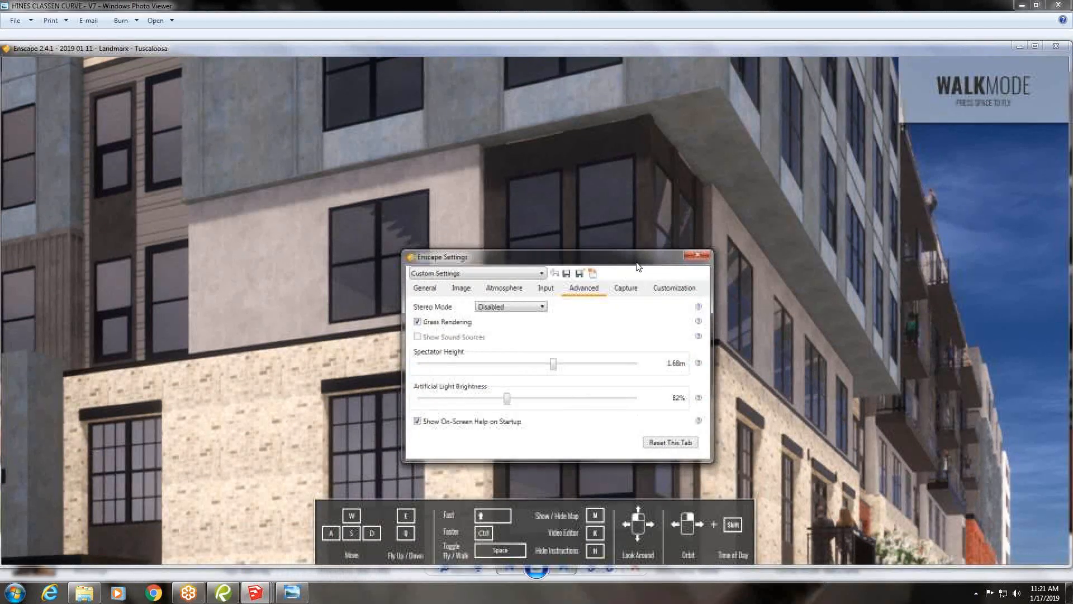
left_click(434, 291)
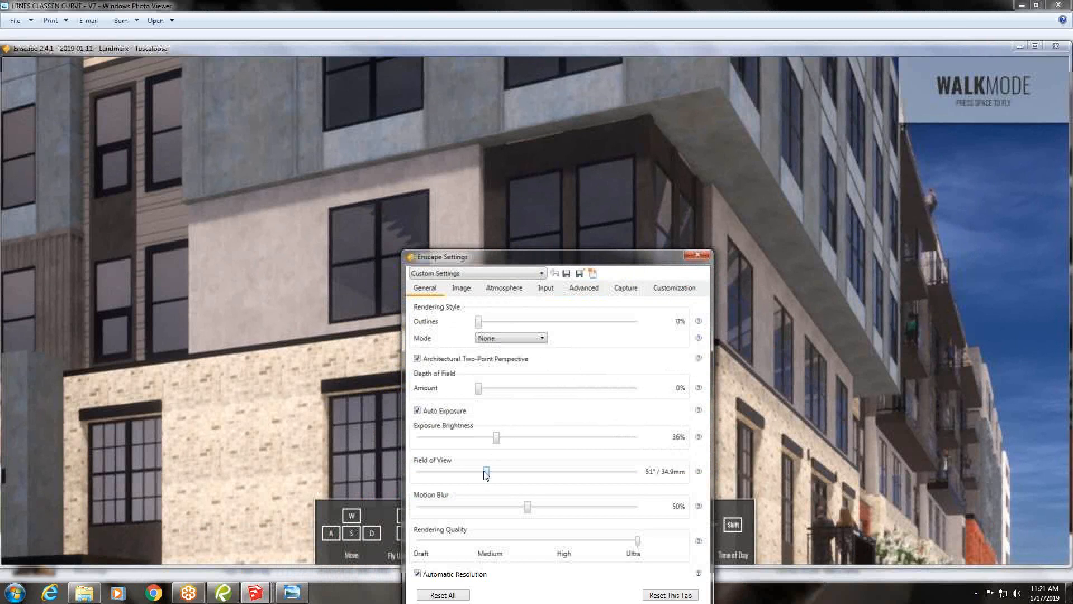
left_click_drag(486, 473, 548, 472)
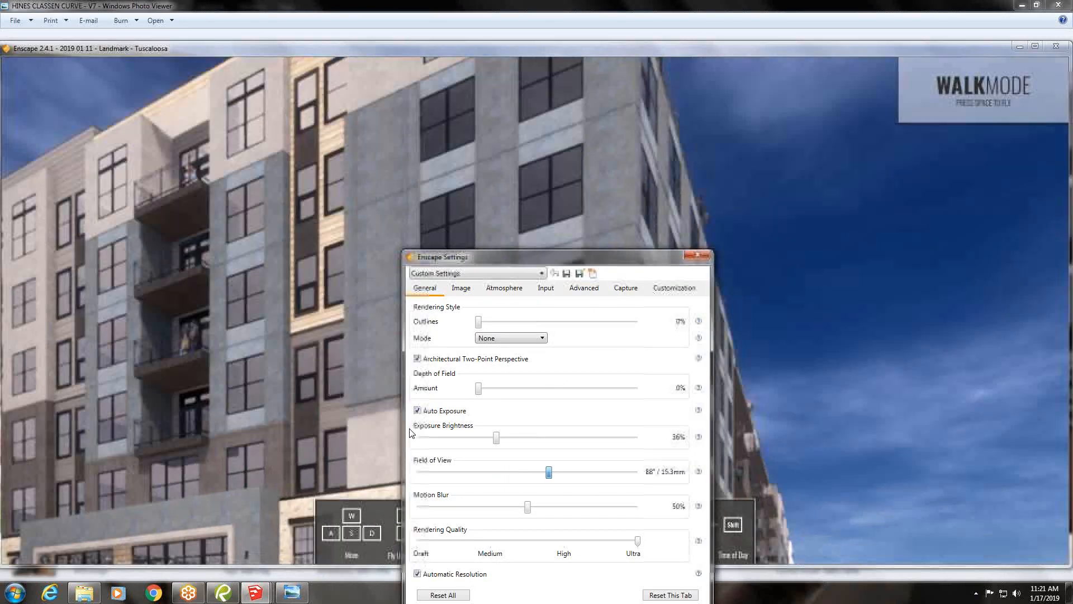
left_click(315, 363)
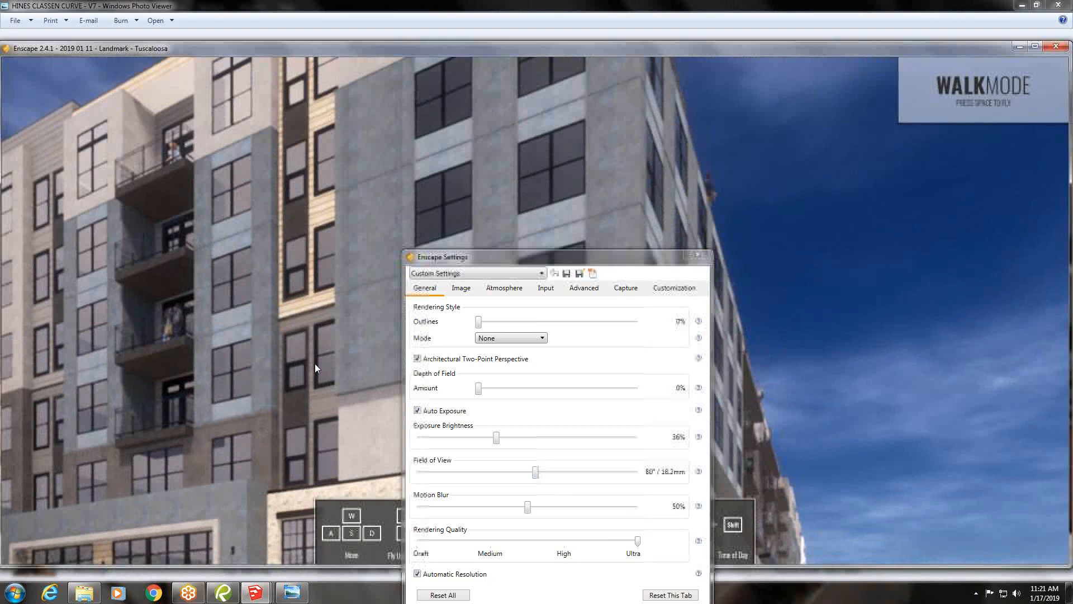
Back away from the building, return to fly mode, and orbit and look up until the whole corner is framed
key("s")
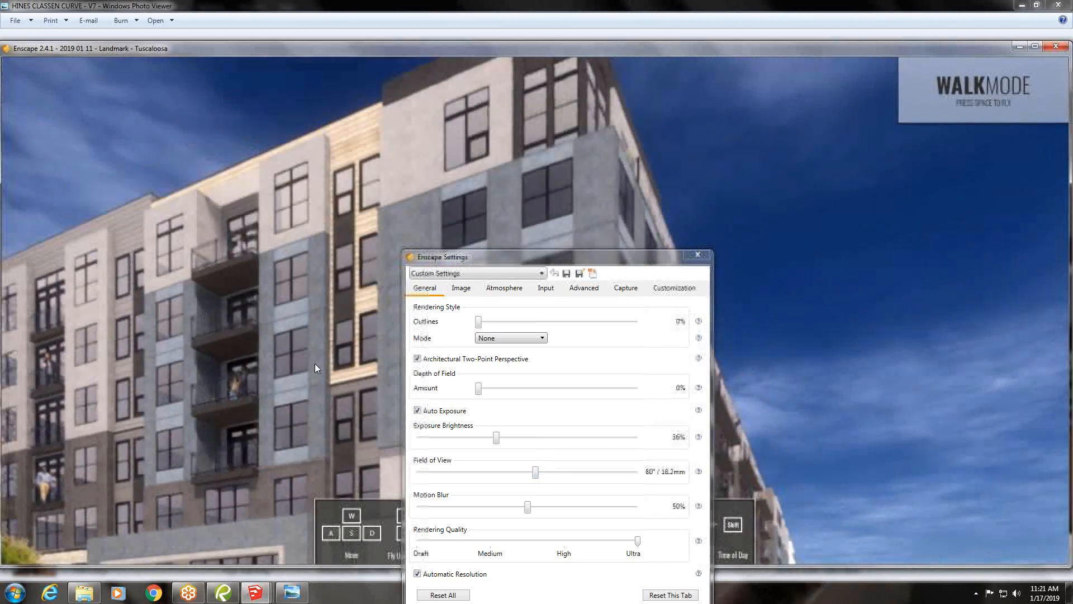
key("space")
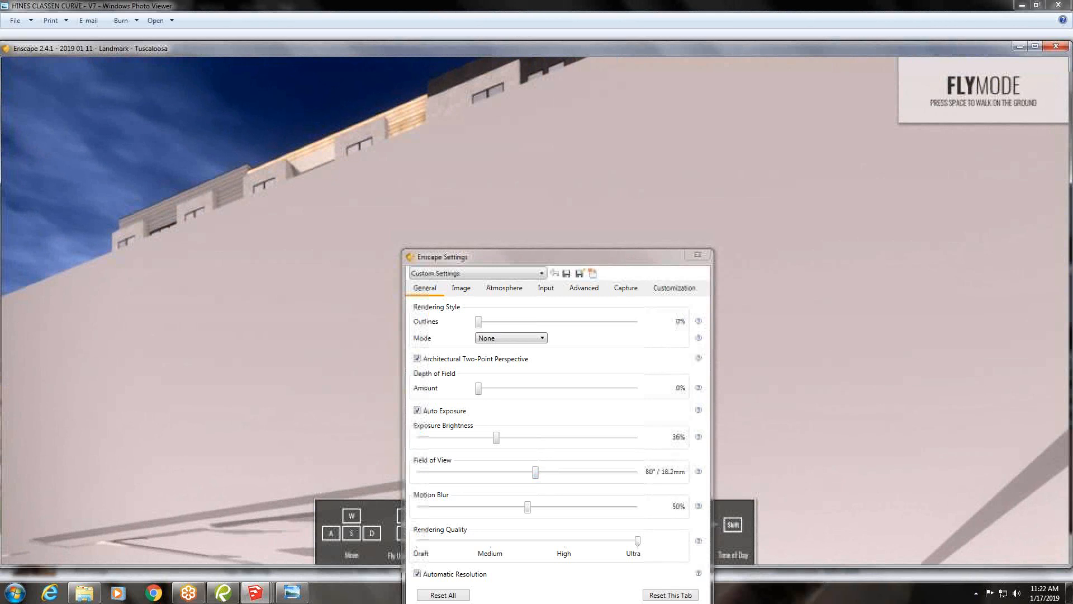
right_click_drag(317, 179, 306, 257)
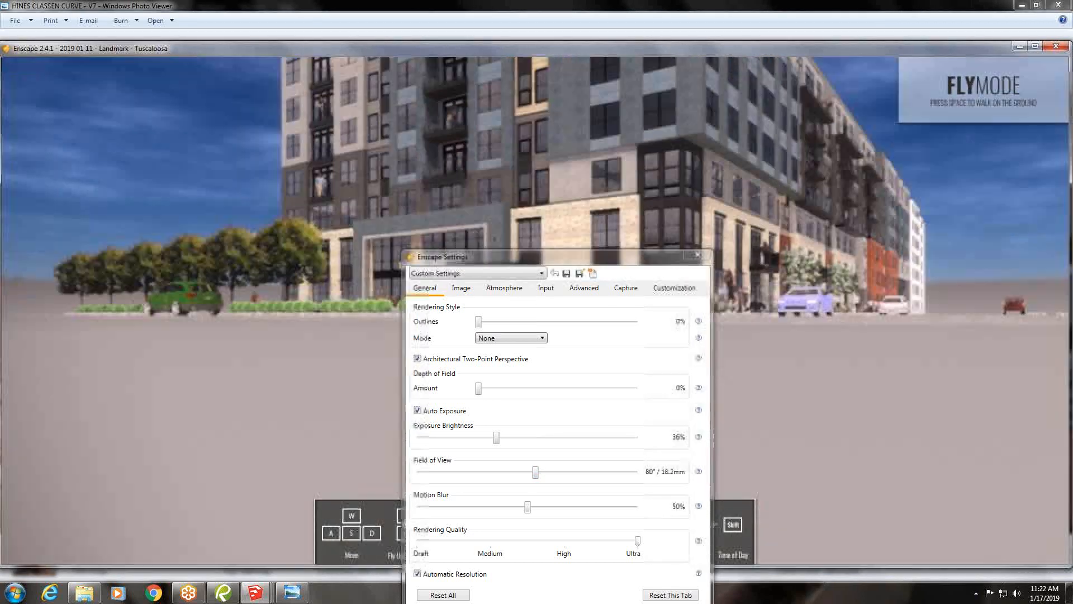
right_click_drag(559, 162, 574, 195)
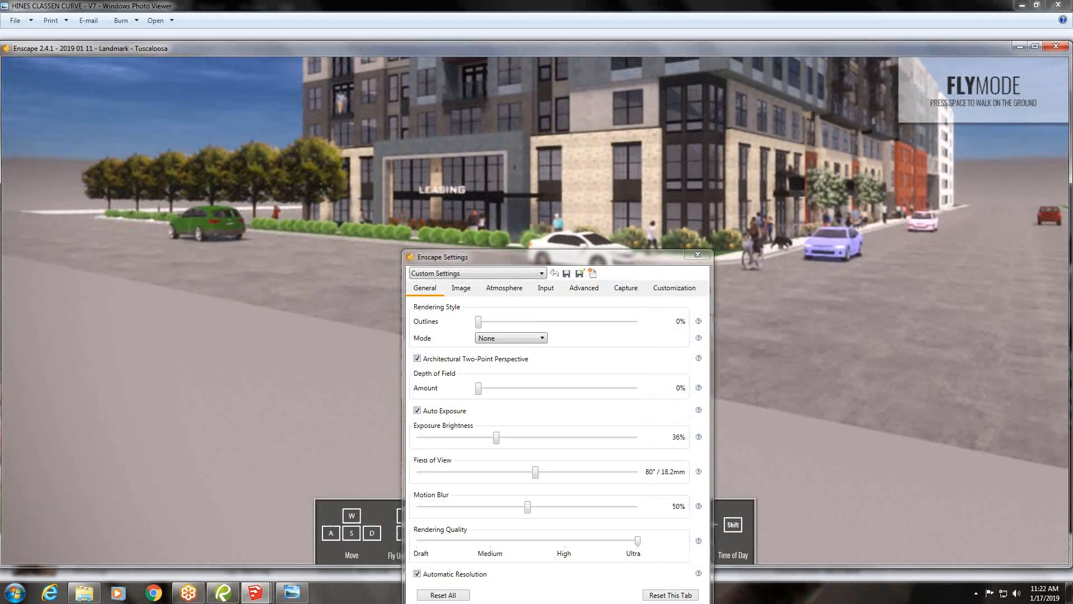
left_click_drag(657, 221, 674, 106)
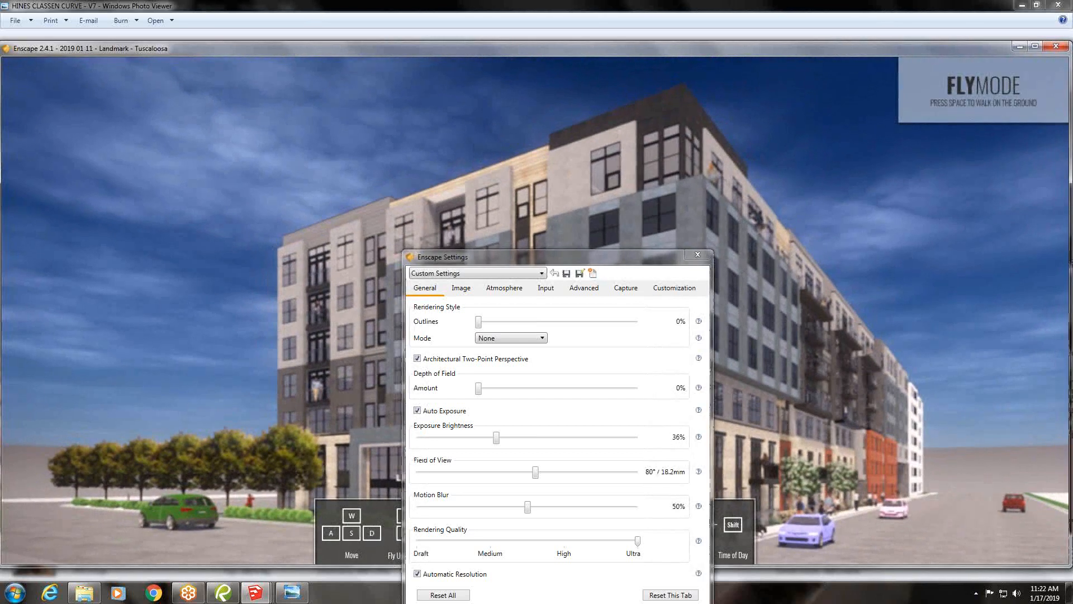
Move the settings dialog off the building and shift the time of day to a dusky pink sky
left_click(579, 368)
left_click_drag(629, 257, 251, 424)
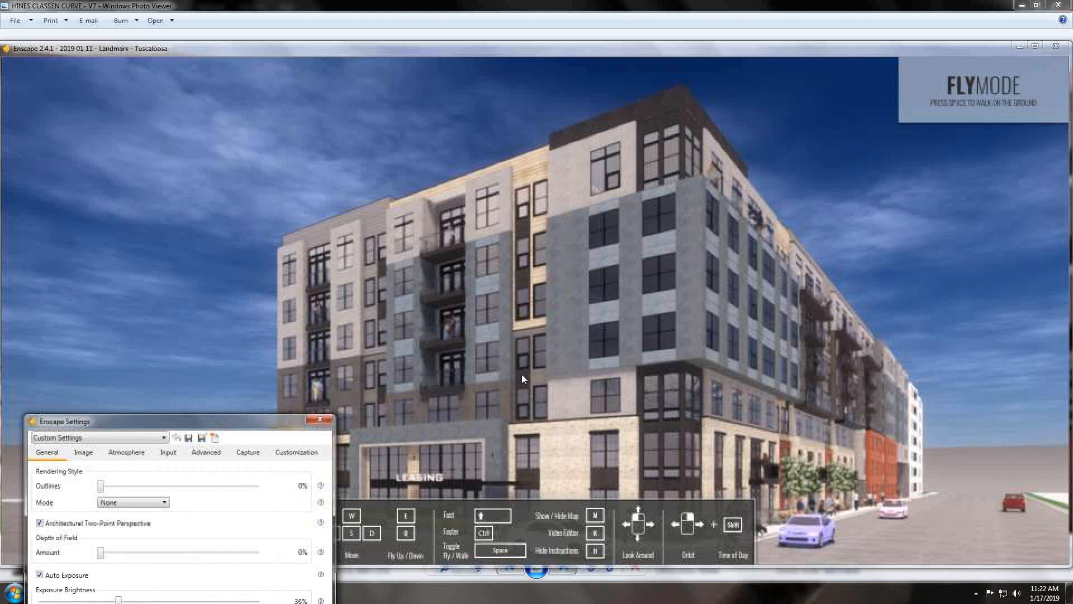
left_click(522, 374)
right_click_drag(522, 374, 492, 374, "shift")
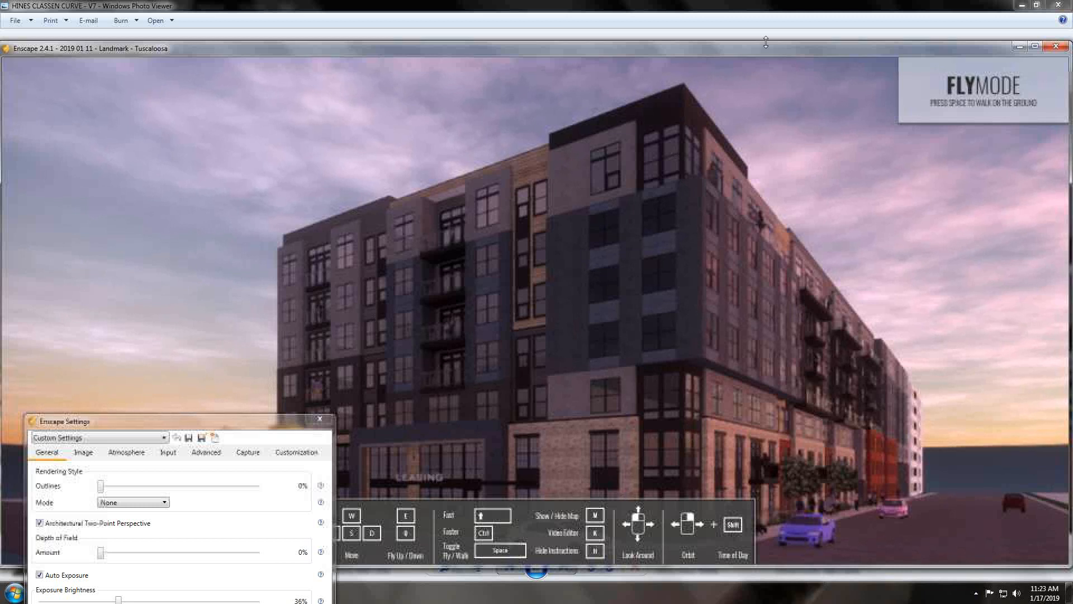
Turn and orbit slightly around the building corner and move closer to examine the facade in the dim light
left_click_drag(764, 312, 747, 312)
right_click_drag(747, 311, 702, 317)
right_click_drag(782, 346, 797, 361)
scroll(757, 332, "up", 3)
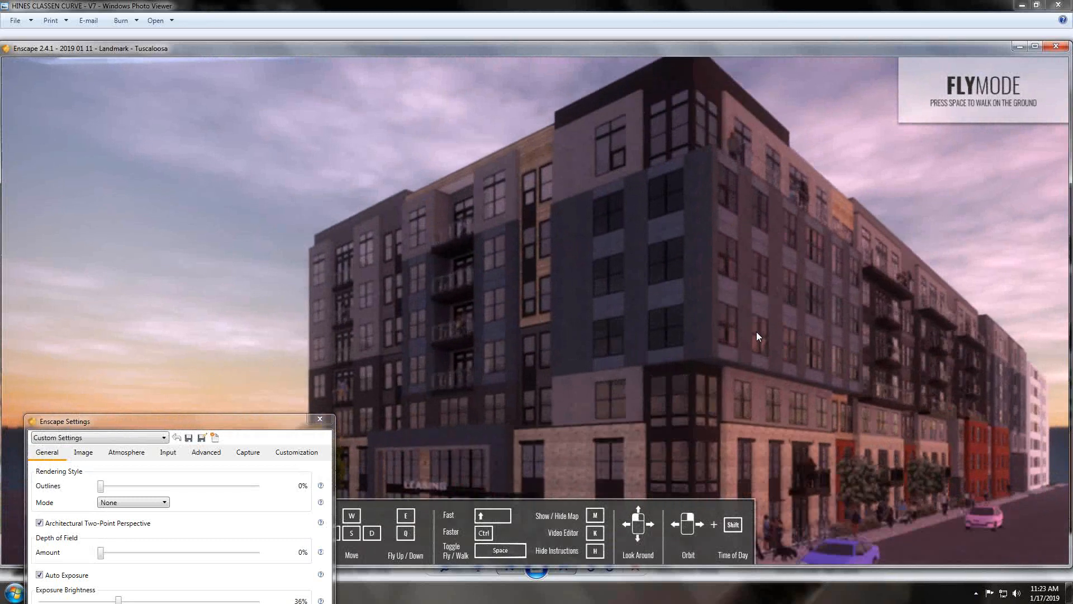
scroll(759, 328, "up", 1)
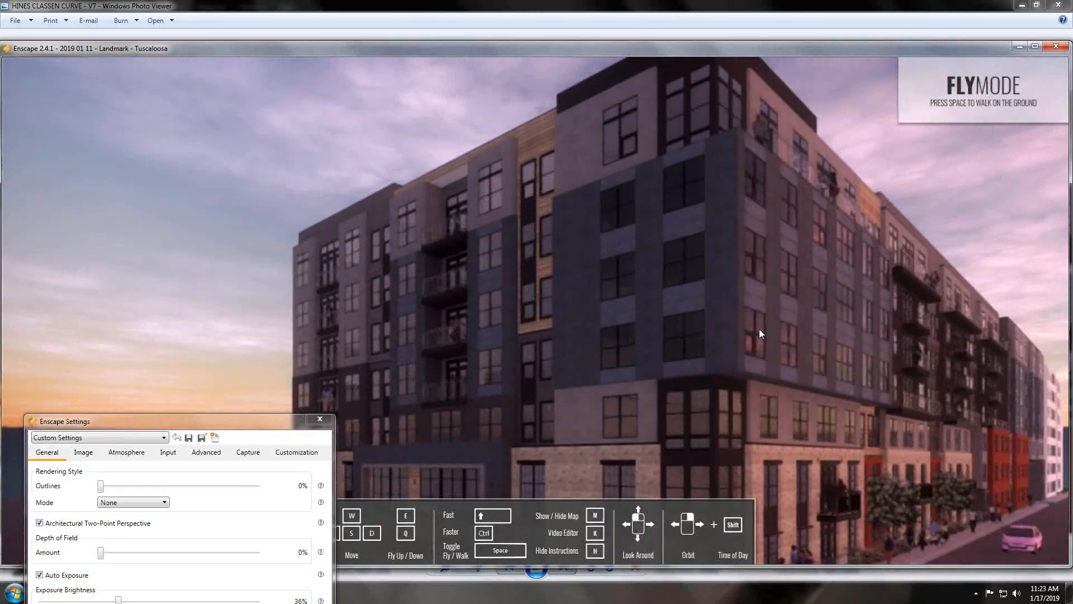
Orbit to the street corner with the cars, move closer, and look up at the building in walk mode
key("space")
key("space")
right_click_drag(763, 330, 776, 229)
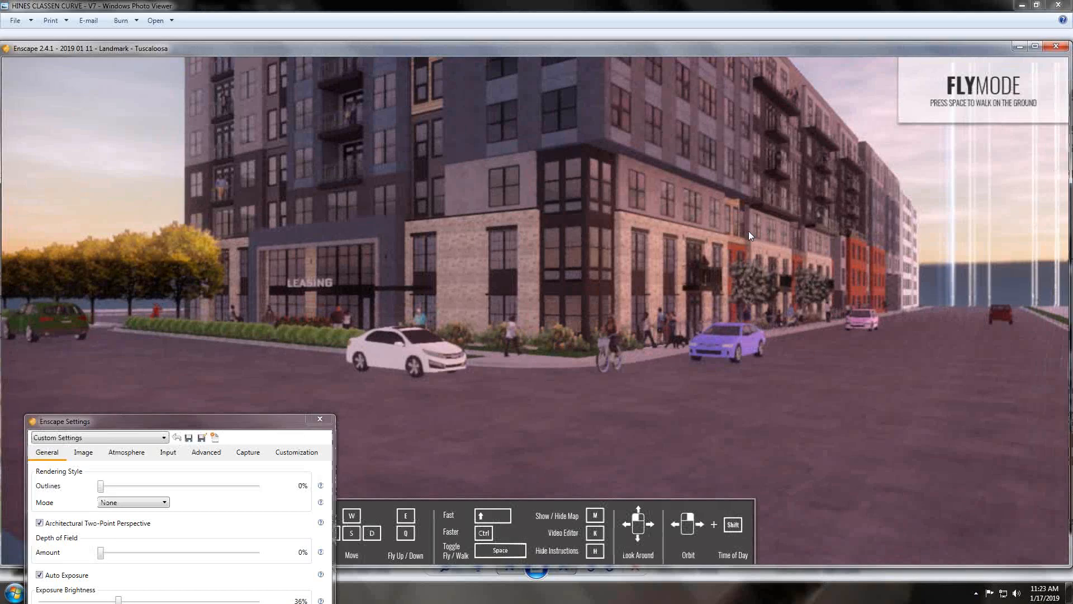
scroll(740, 232, "up", 3)
key("space")
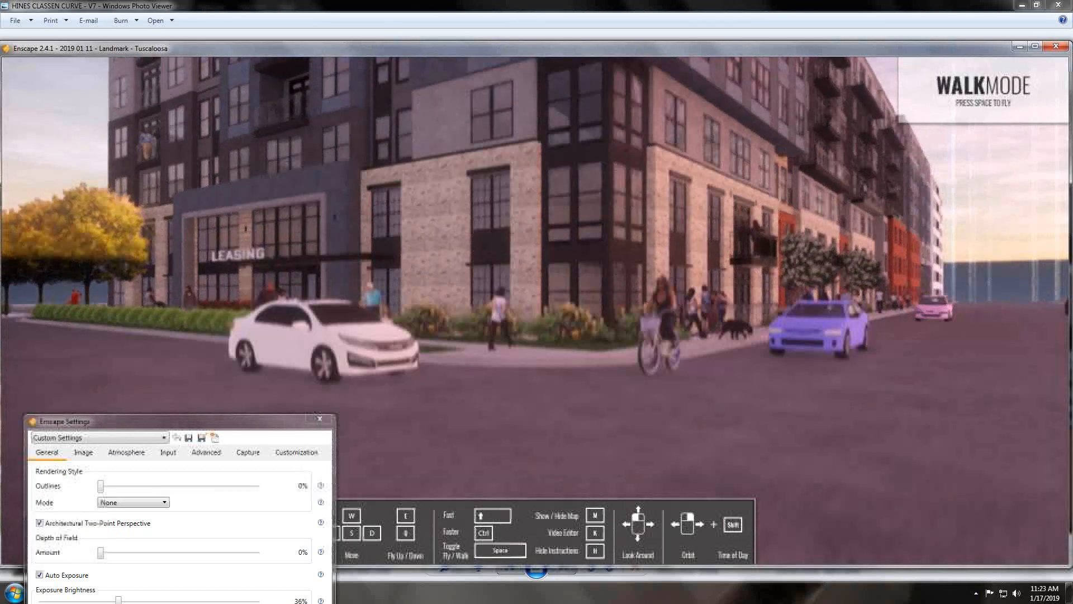
left_click_drag(740, 231, 721, 206)
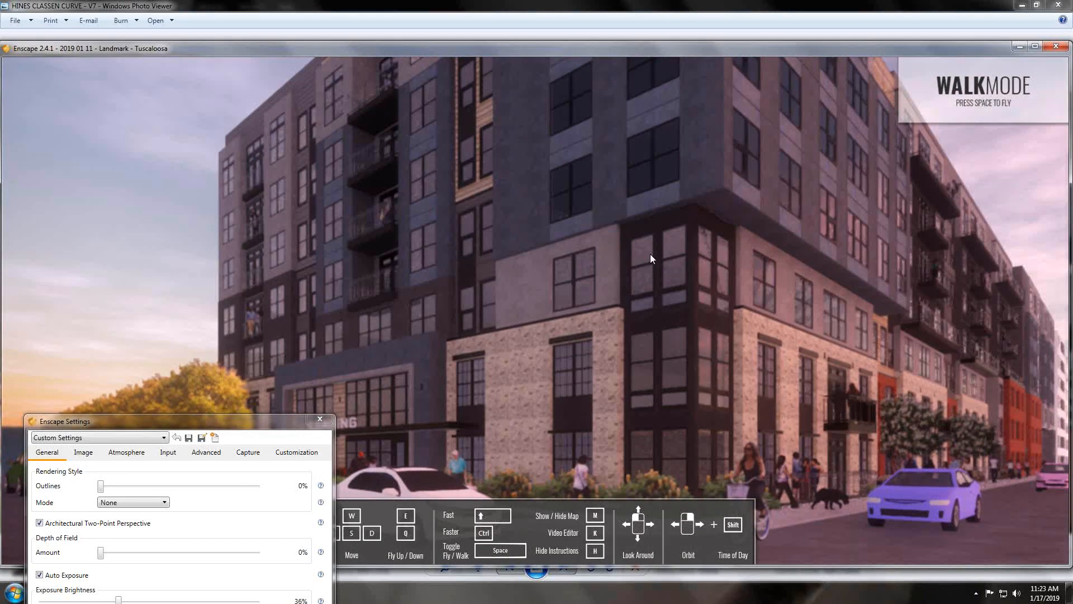
Return to fly mode, back away from the corner, and adjust the flying height to view the building up to its roof
key("space")
key("e")
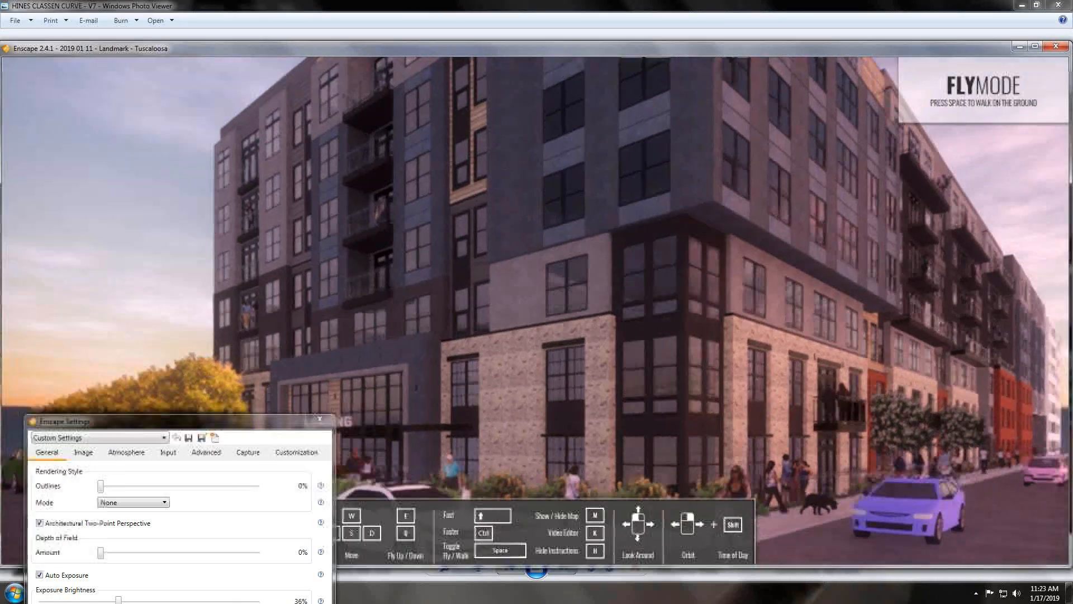
key("s")
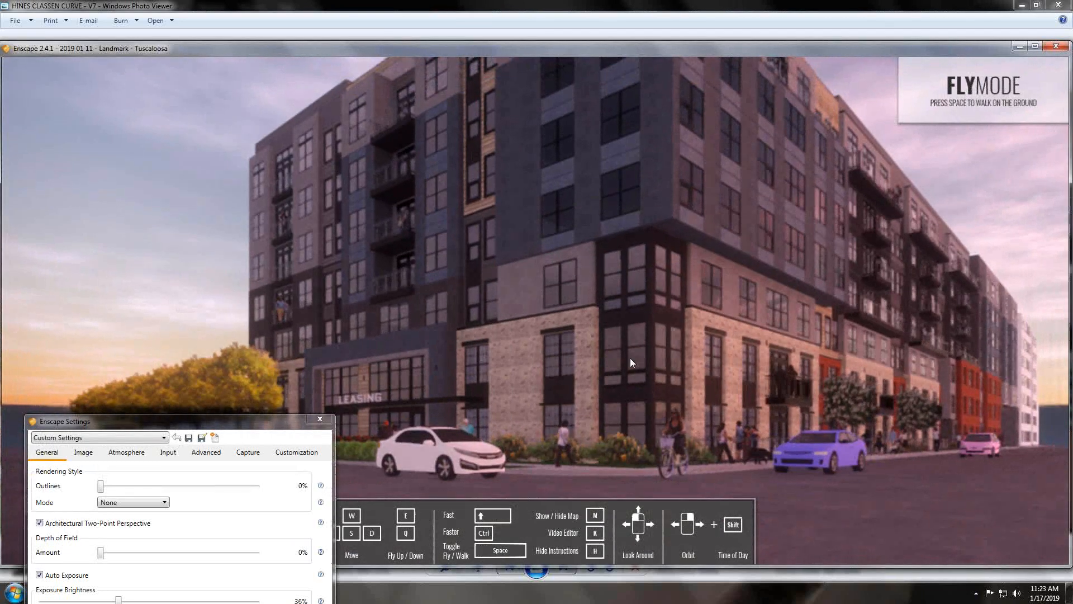
key("s")
key("e")
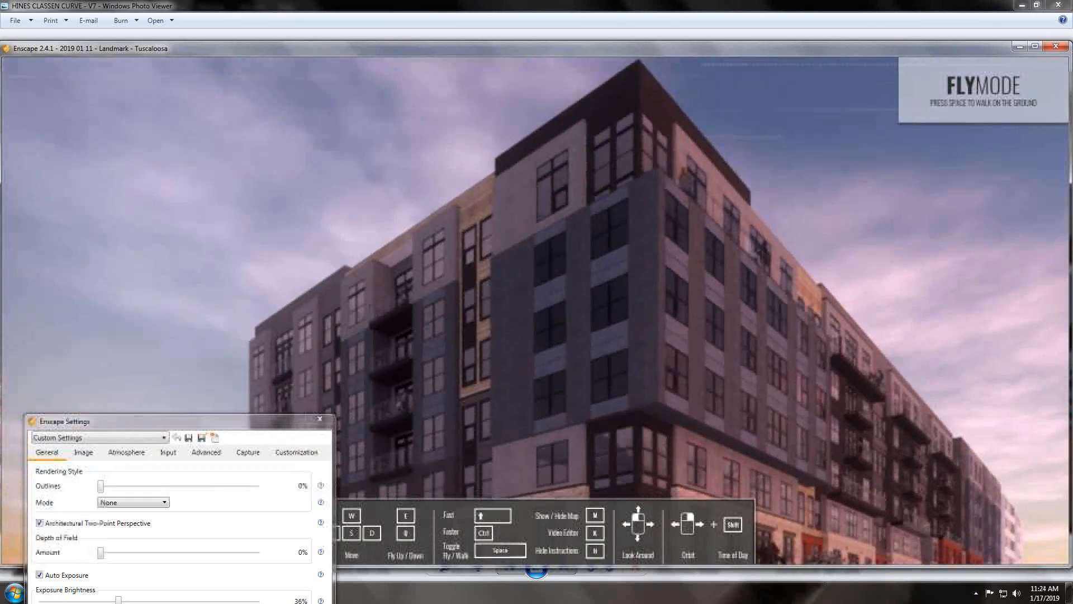
key("q")
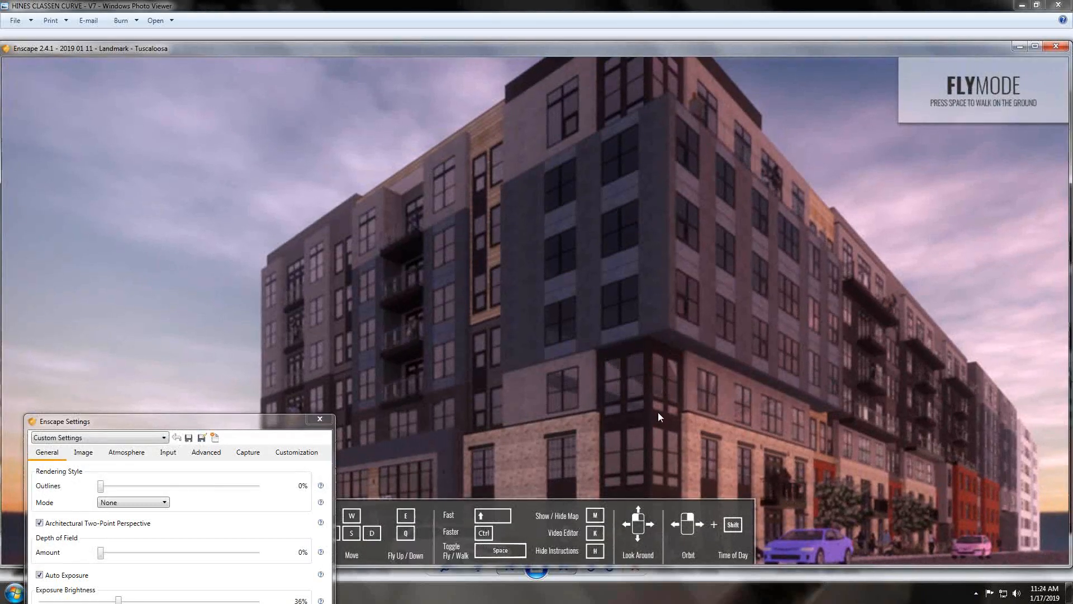
key("s")
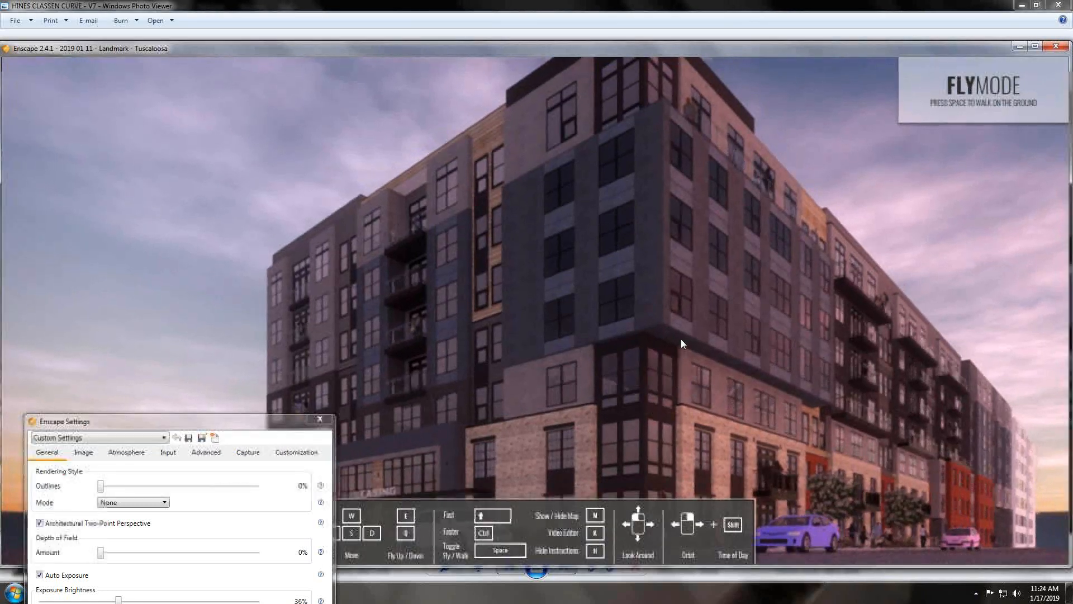
Fly forward at the fastest speed past the building, then orbit and look around to frame its street corner again
key("ctrl+w")
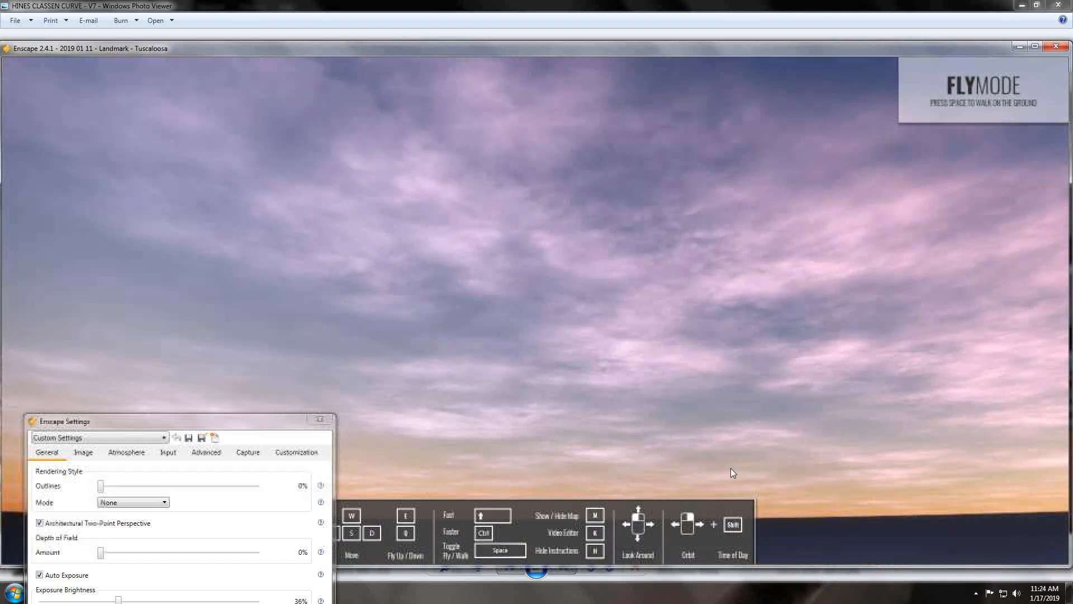
key("space")
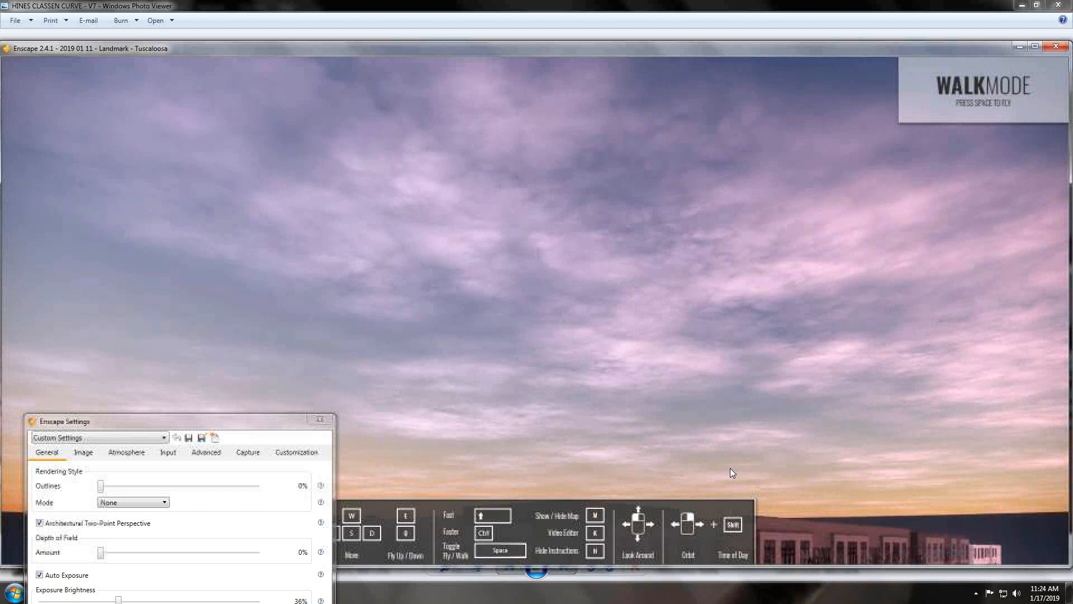
key("space")
right_click_drag(754, 447, 752, 492)
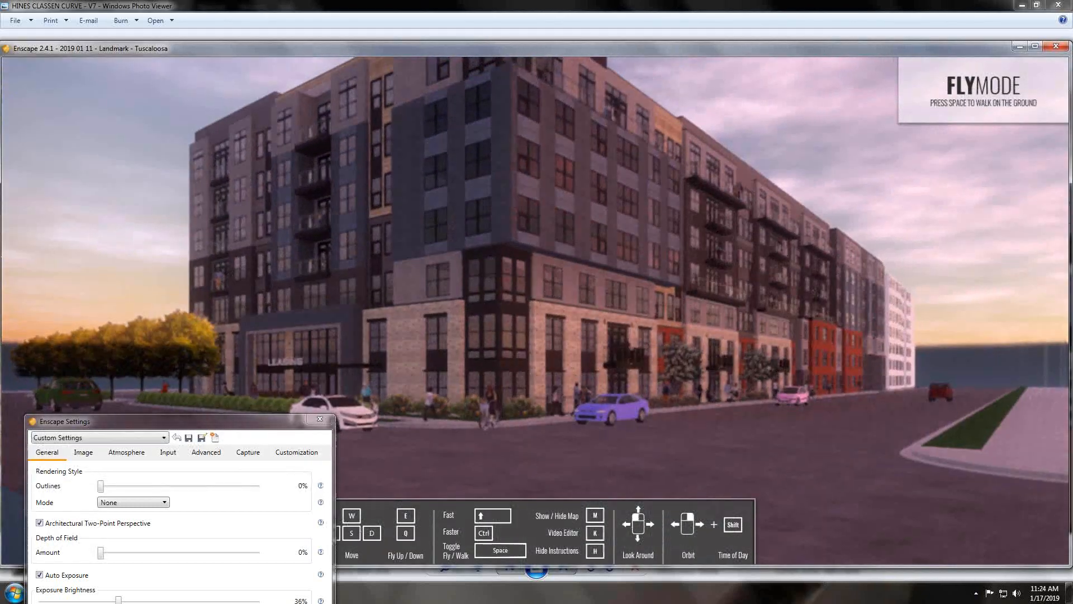
left_click_drag(752, 492, 725, 415)
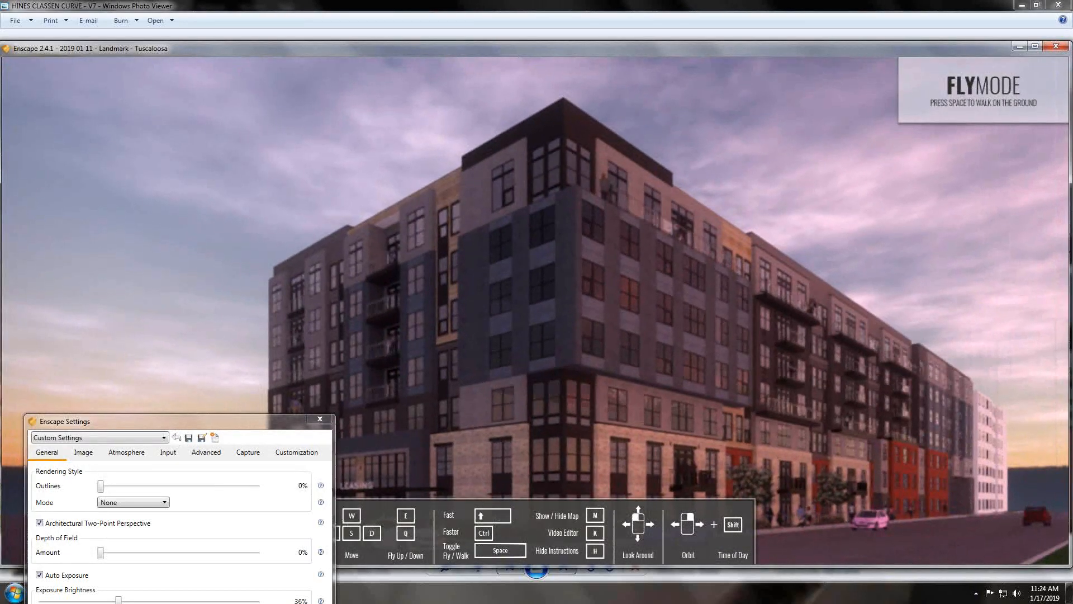
Close the Enscape settings dialog and adjust the time of day to 05:18
left_click_drag(274, 425, 230, 504)
left_click(276, 497)
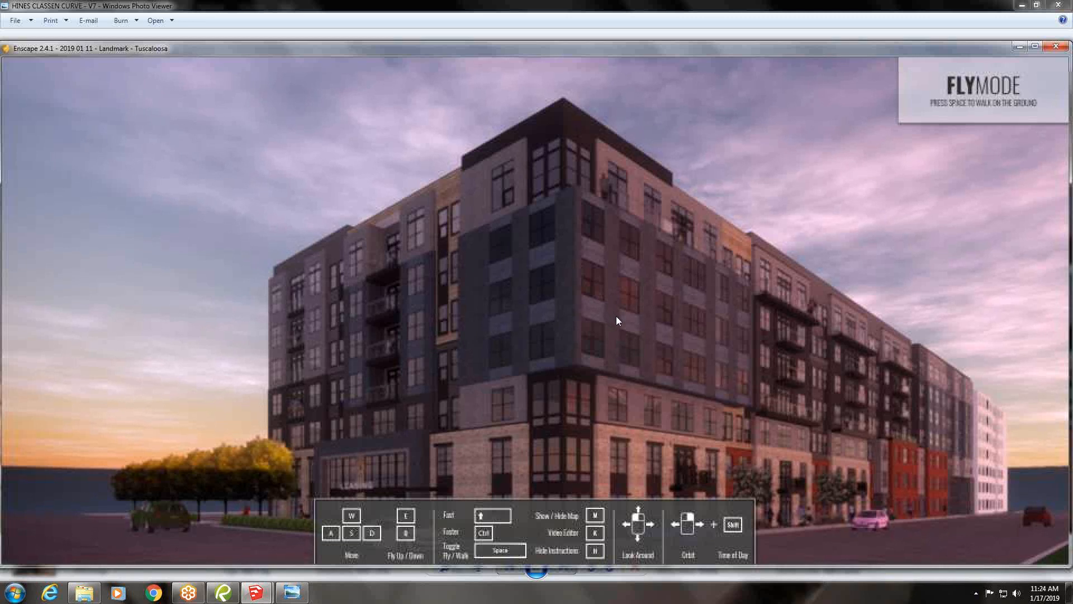
right_click_drag(647, 321, 593, 321, "shift")
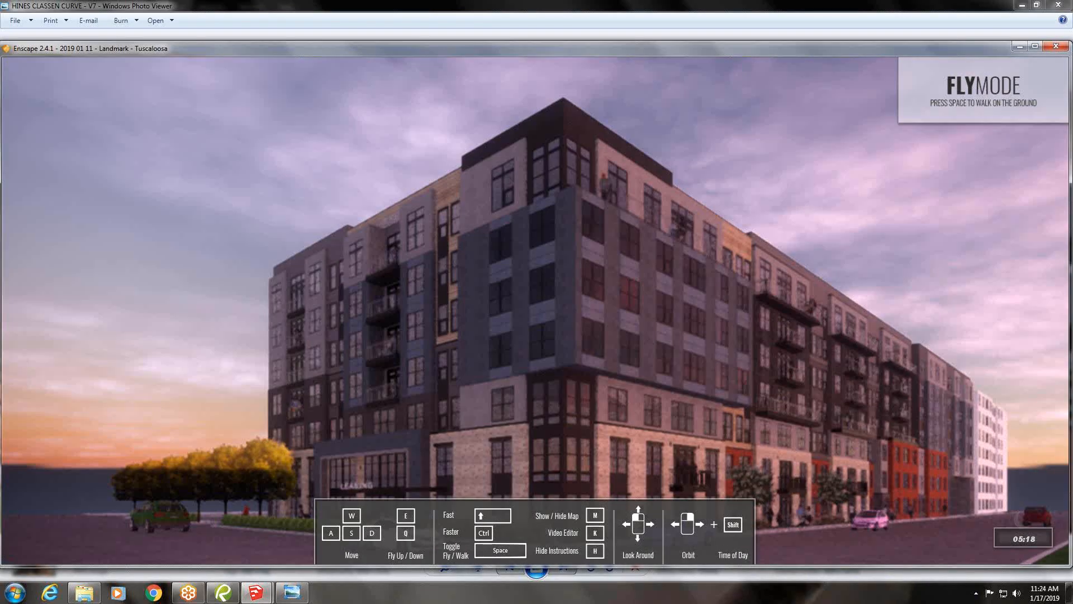
Narrow the Enscape window to half the screen, close the example photo, minimize its folder, and switch to the SketchUp model
left_click_drag(1070, 168, 513, 206)
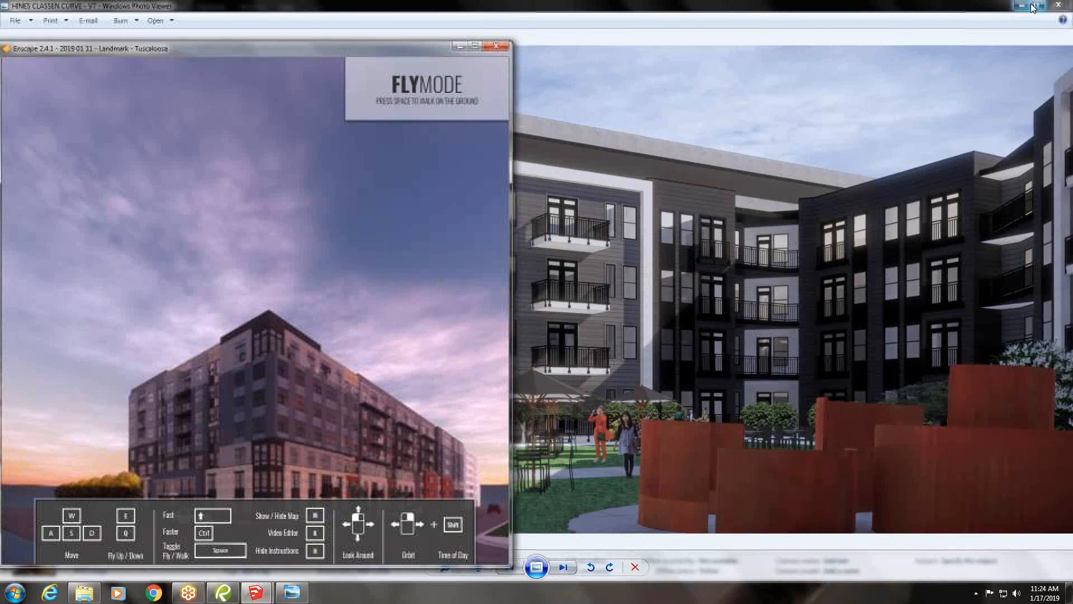
left_click(1035, 6)
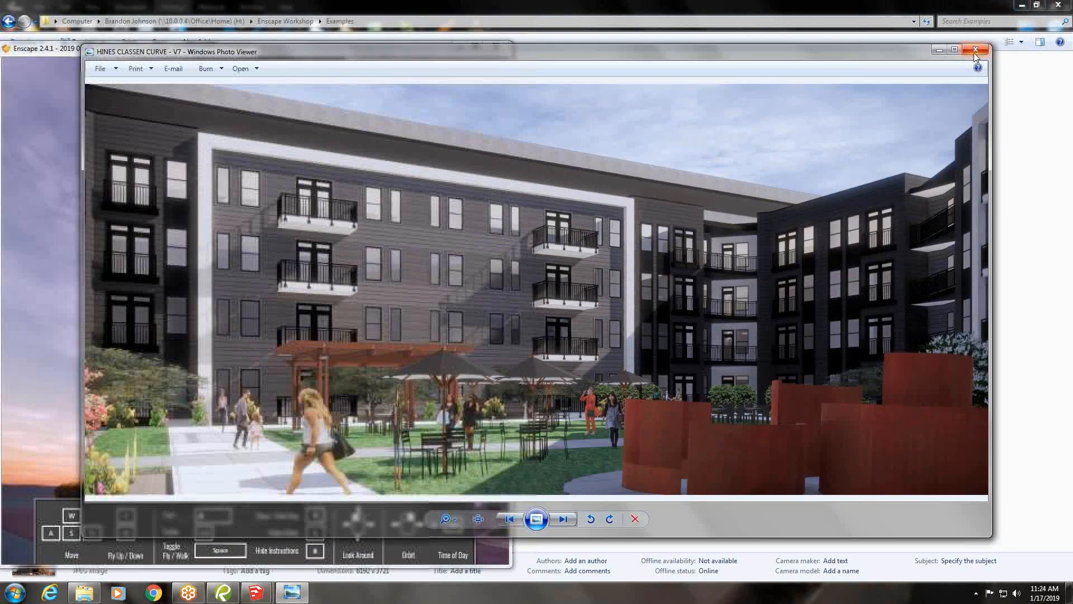
left_click(976, 49)
left_click(1022, 5)
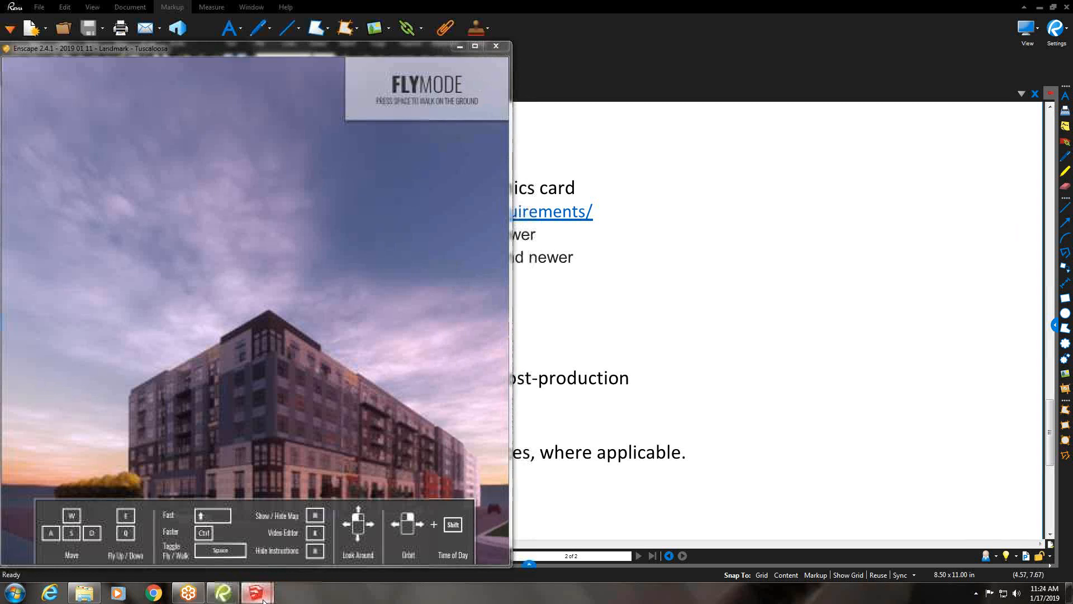
mouse_move(260, 594)
left_click(223, 531)
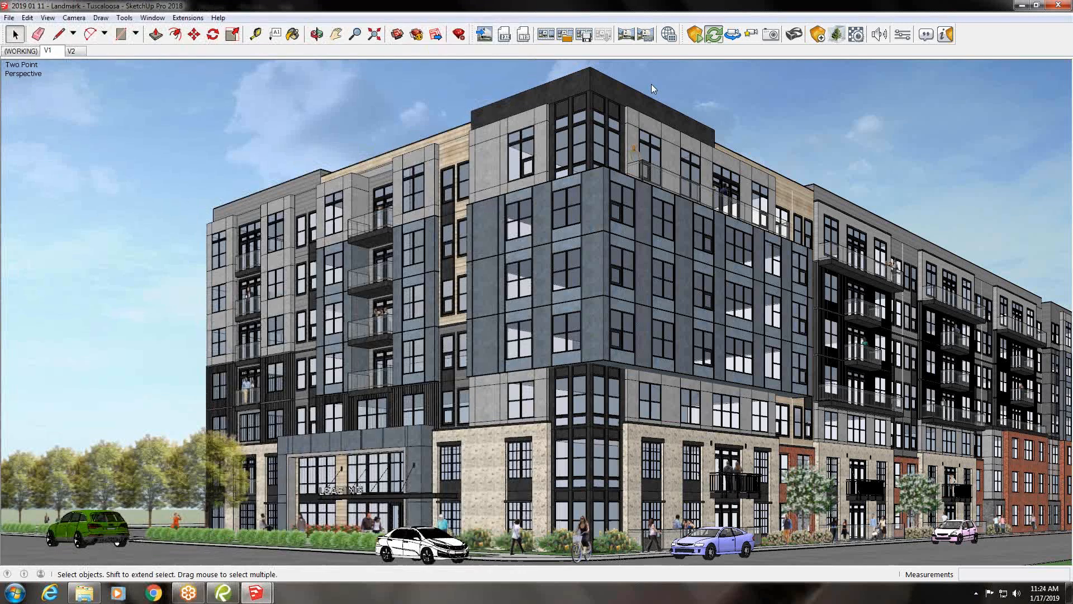
Place a smaller SketchUp window beside the Enscape view and extrude the blue wall panel at the building's corner outward
left_click(1036, 7)
left_click_drag(572, 25, 1061, 41)
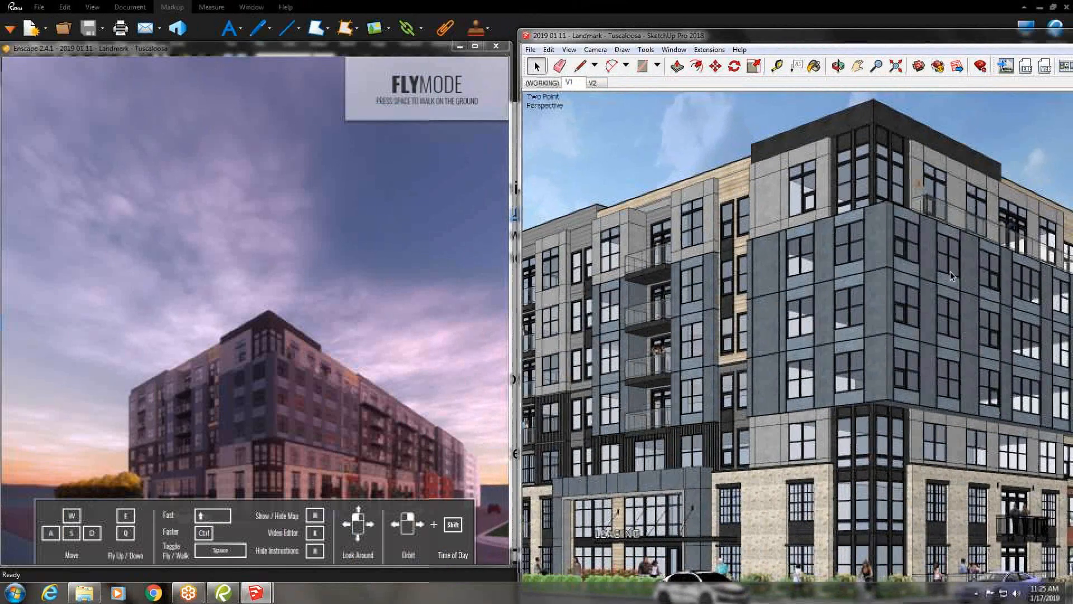
mouse_move(904, 330)
middle_mouse_down()
mouse_move(905, 348)
mouse_move(901, 323)
middle_mouse_up()
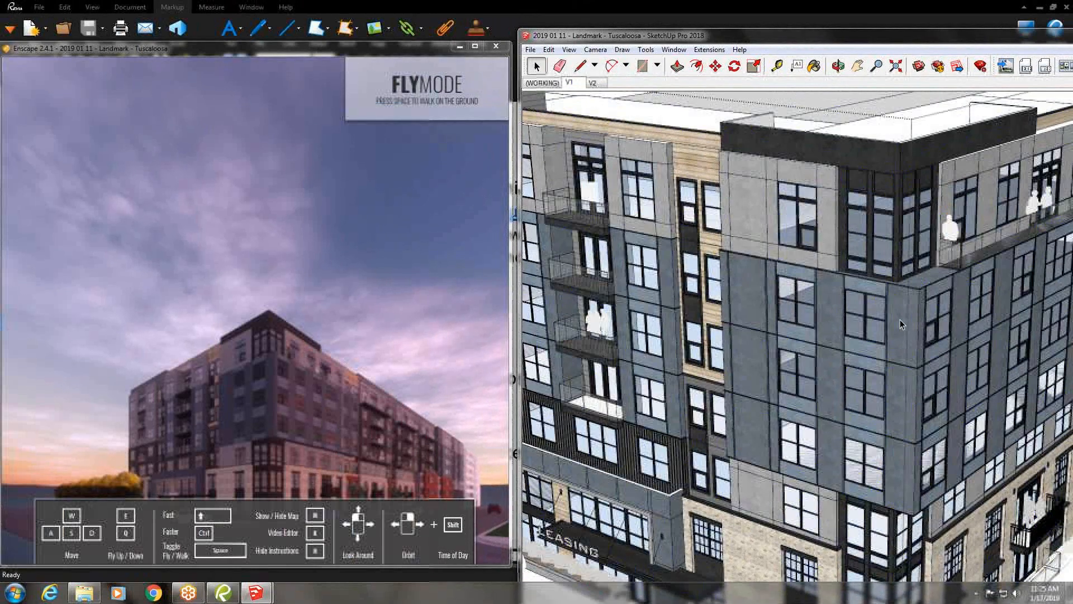
double_click(902, 324)
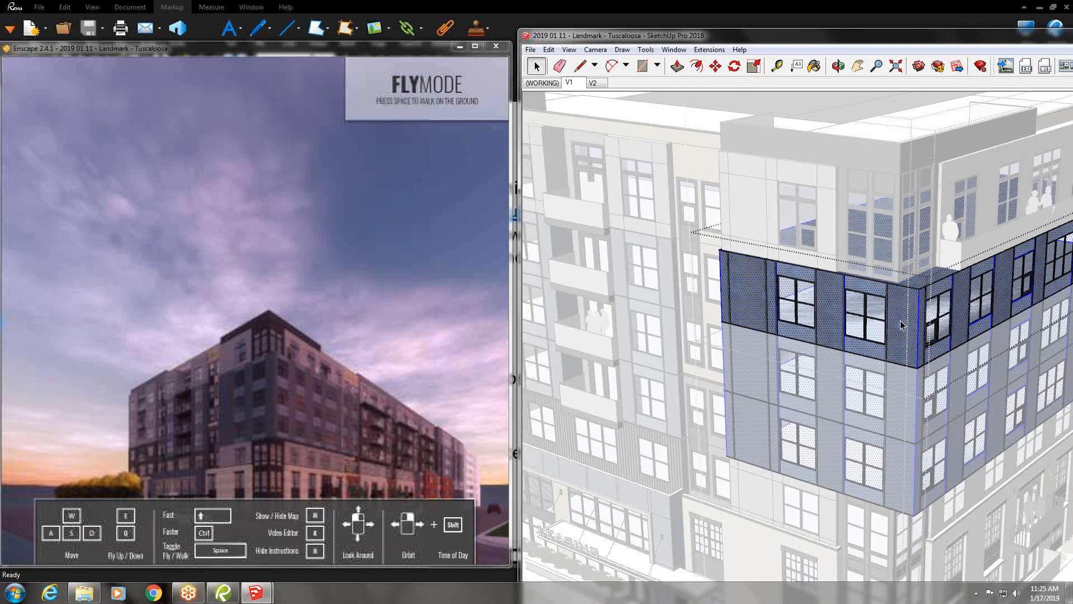
key("p")
left_click(901, 323)
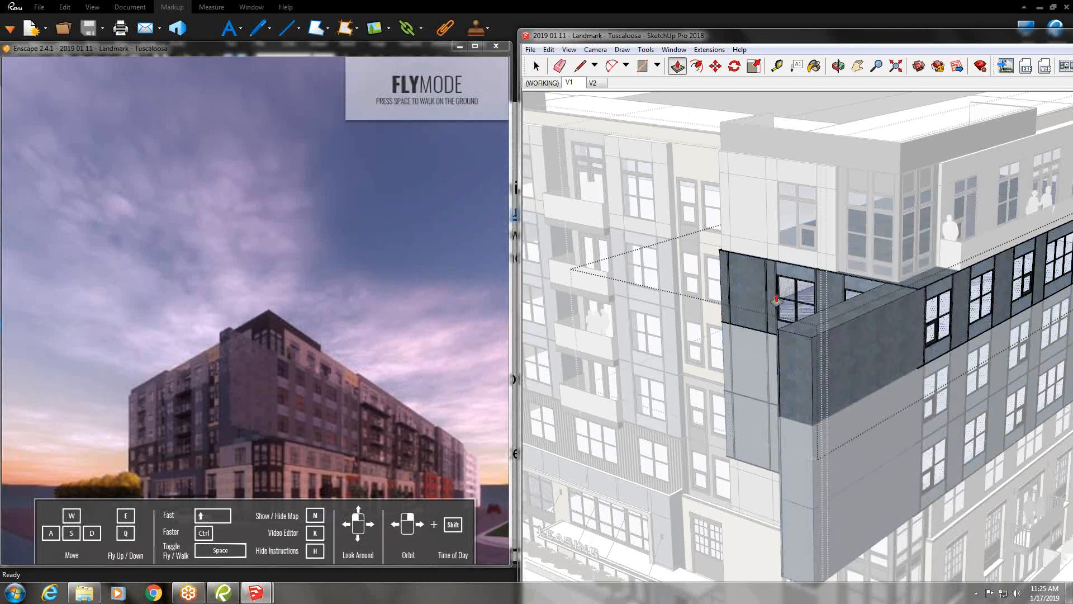
key("space")
left_click(602, 401)
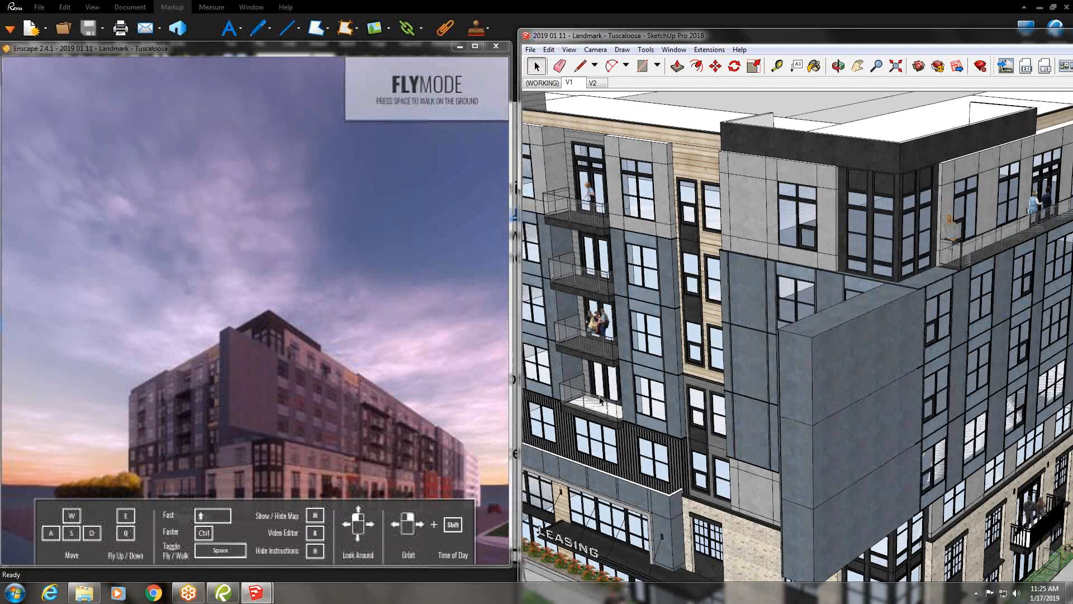
Extrude the remaining blue wall panels of the same facade outward by the same distance and leave the group
double_click(749, 299)
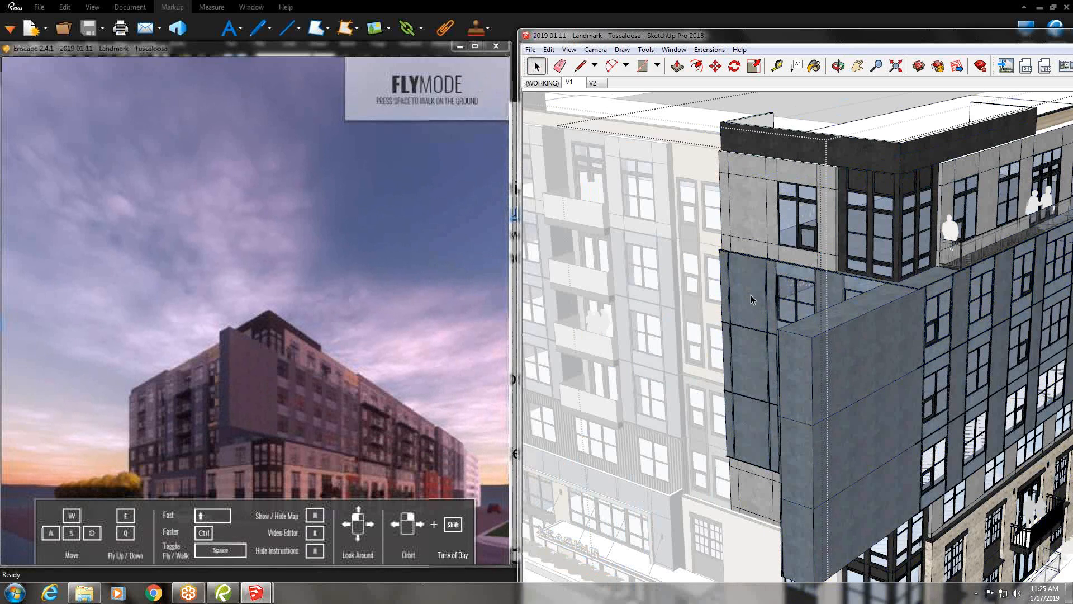
key("p")
double_click(749, 299)
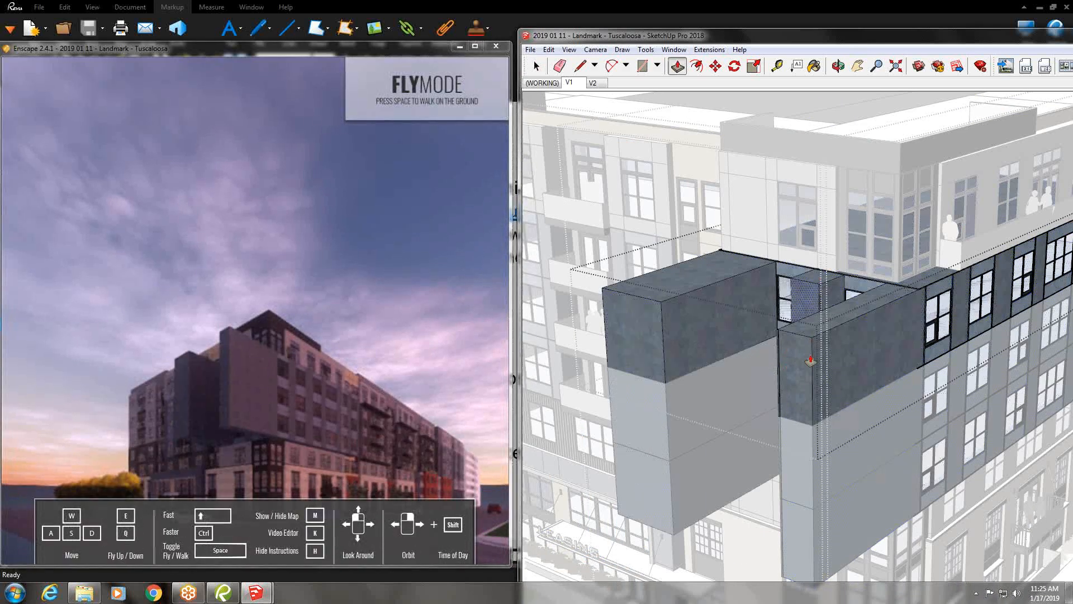
double_click(805, 297)
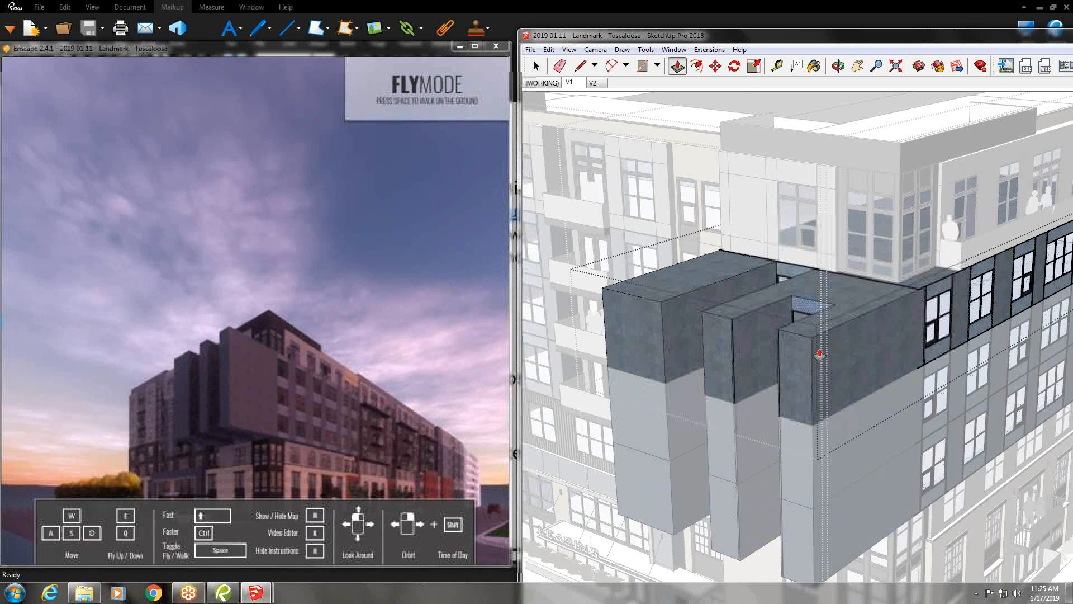
left_click(807, 364)
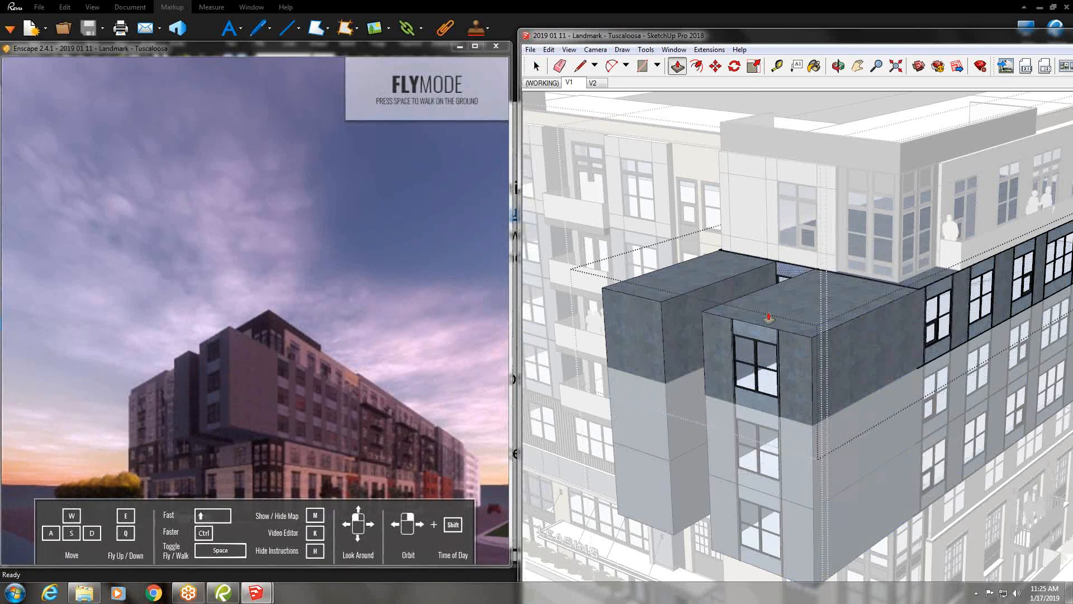
double_click(763, 322)
key("space")
key("Escape")
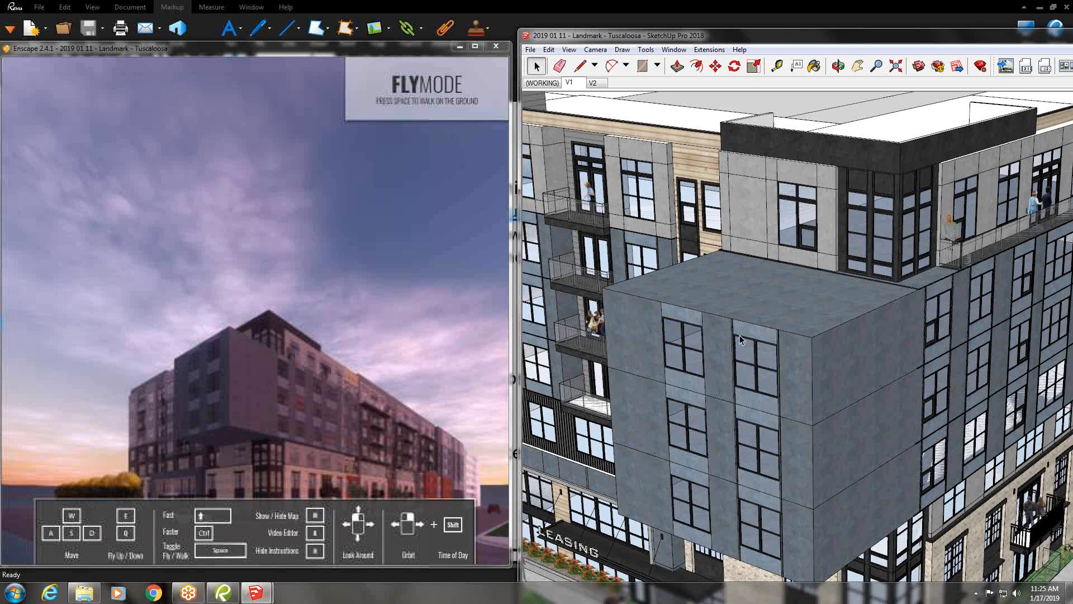
View the projecting corner volume from street level in SketchUp and in a temporarily widened Enscape window
mouse_move(797, 297)
middle_mouse_down()
mouse_move(757, 106)
mouse_move(779, 138)
mouse_move(759, 163)
middle_mouse_up()
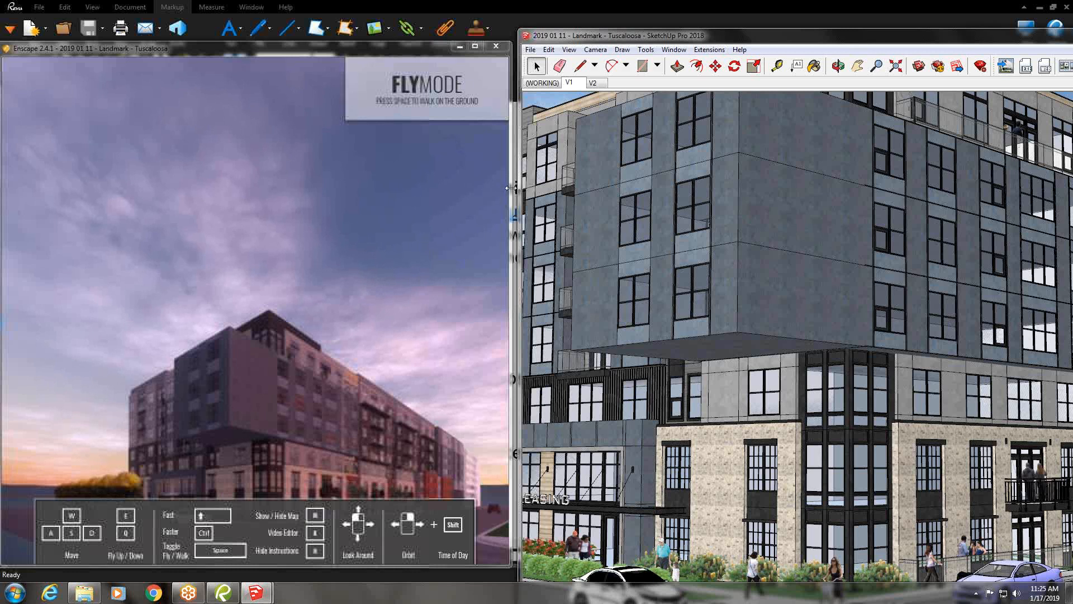
left_click_drag(511, 188, 1071, 187)
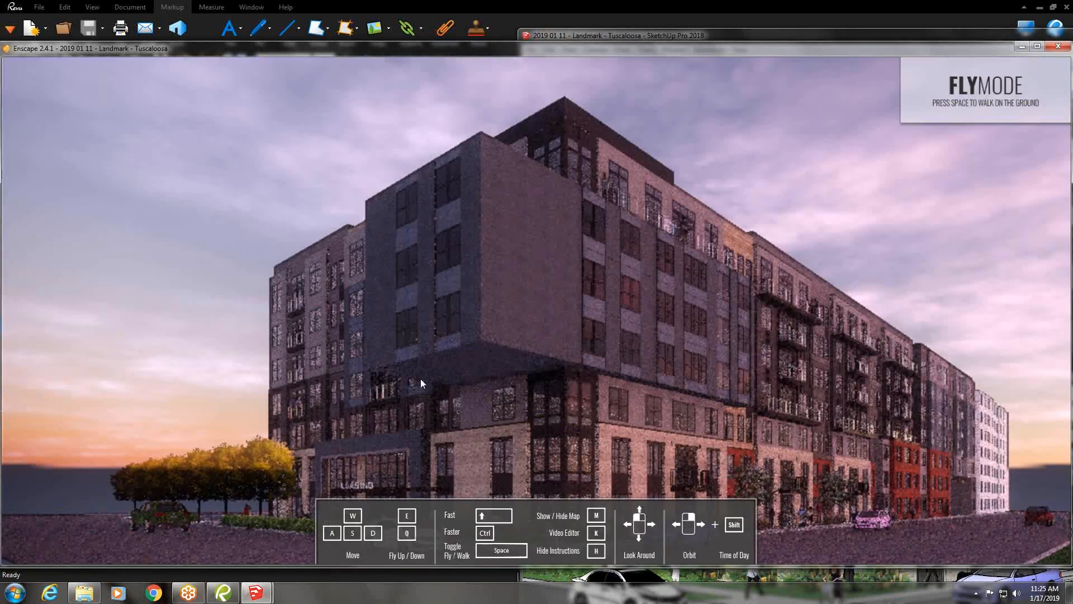
left_click_drag(646, 326, 597, 320)
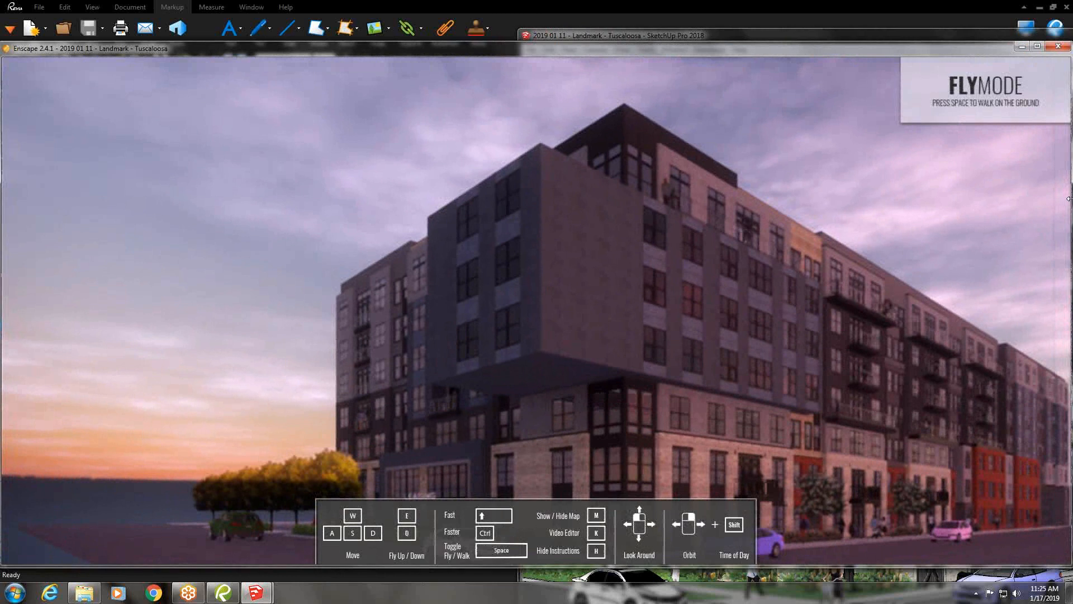
left_click_drag(1069, 199, 575, 199)
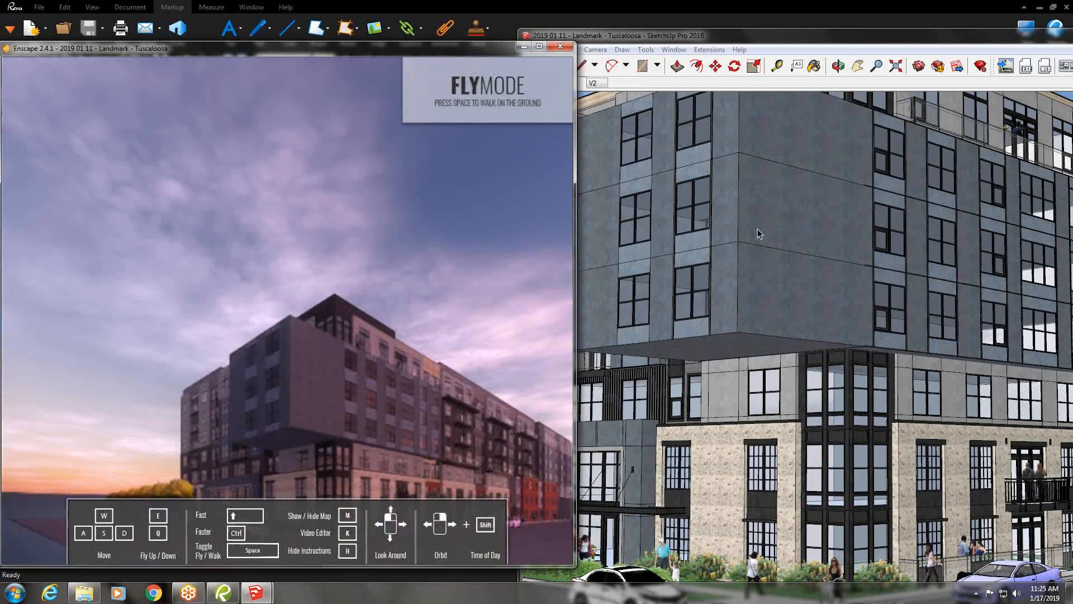
Switch back to the SketchUp model and maximize its window
left_click(759, 233)
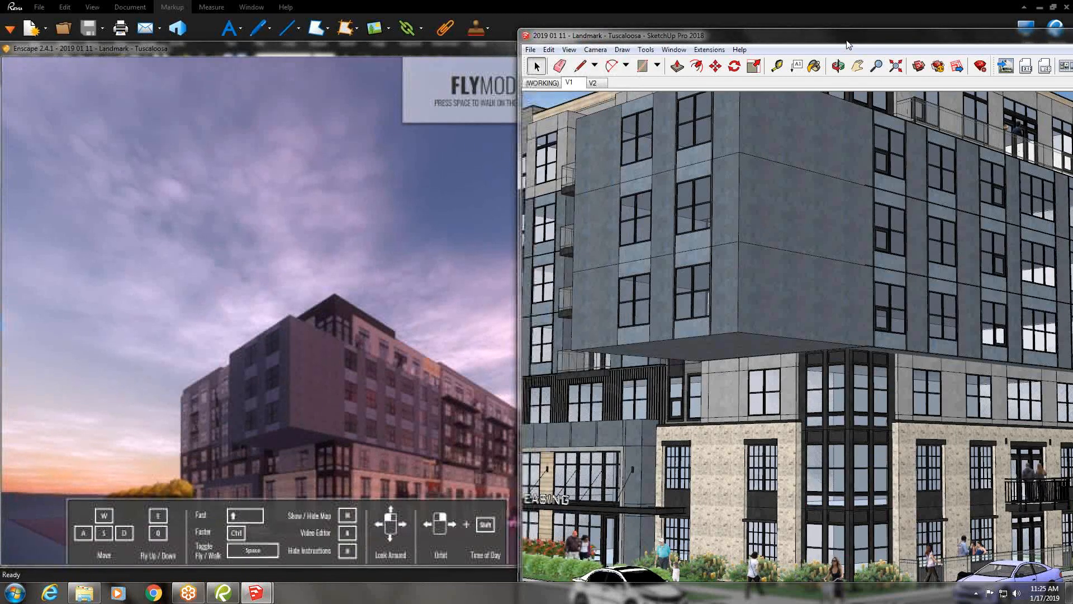
left_click(675, 50)
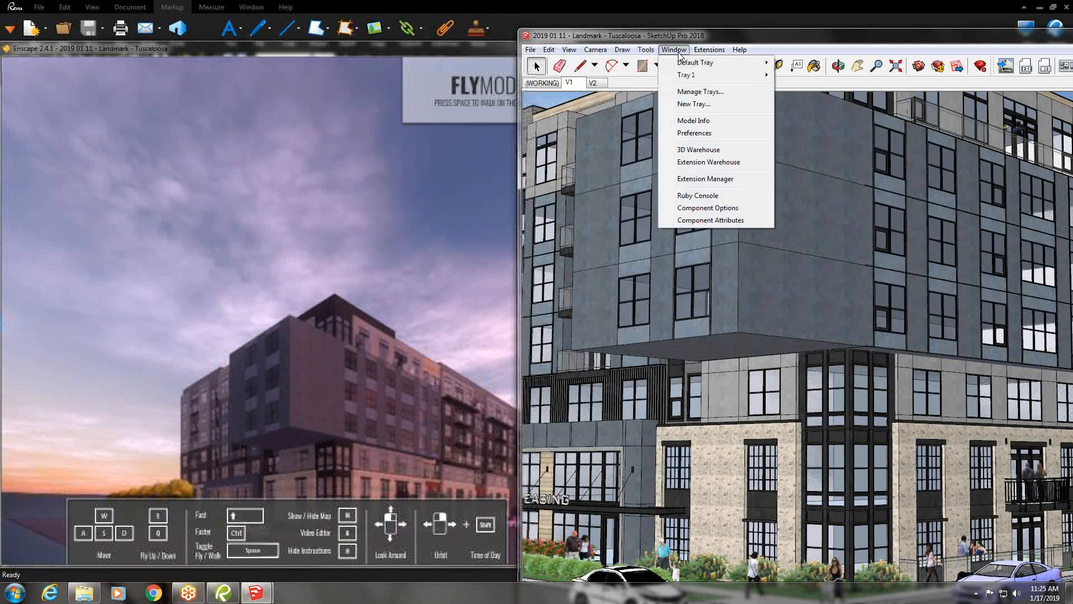
left_click(716, 33)
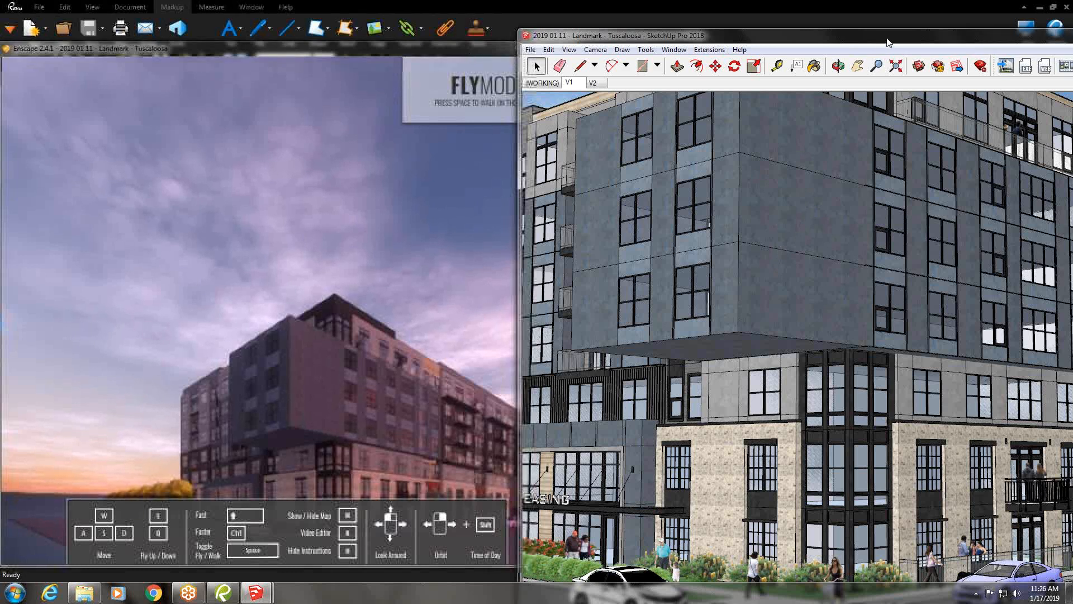
mouse_move(889, 42)
left_mouse_down()
mouse_move(796, 53)
mouse_move(750, 100)
mouse_move(727, 5)
left_mouse_up()
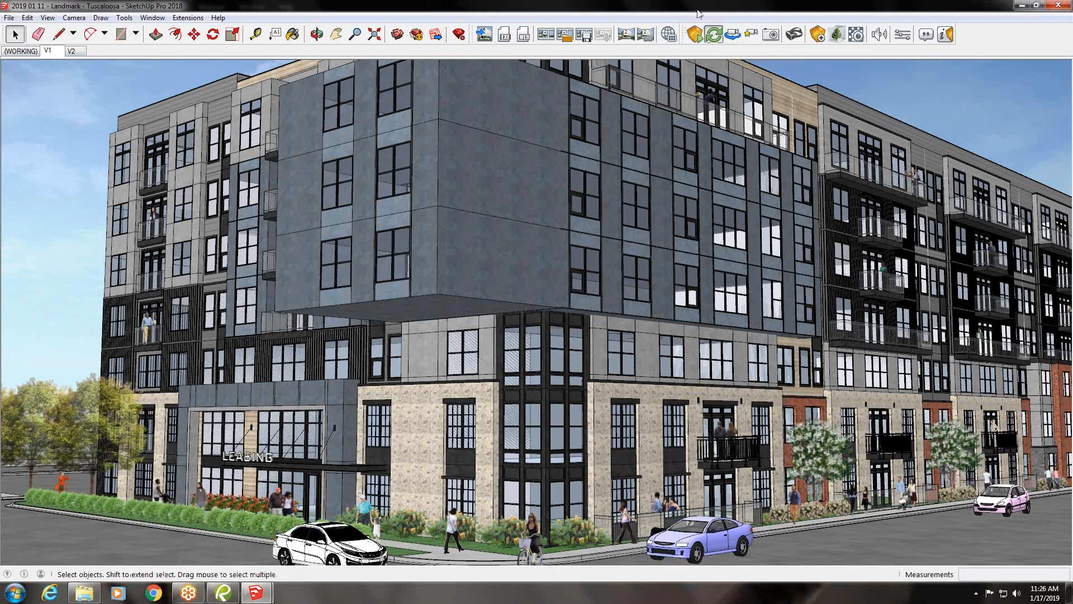
Shrink the SketchUp window to look around the projecting corner in Enscape, then maximize SketchUp again
mouse_move(699, 14)
left_mouse_down()
mouse_move(731, 148)
mouse_move(524, 253)
mouse_move(514, 243)
mouse_move(530, 258)
mouse_move(700, 225)
mouse_move(714, 204)
left_mouse_up()
left_click_drag(290, 279, 313, 286)
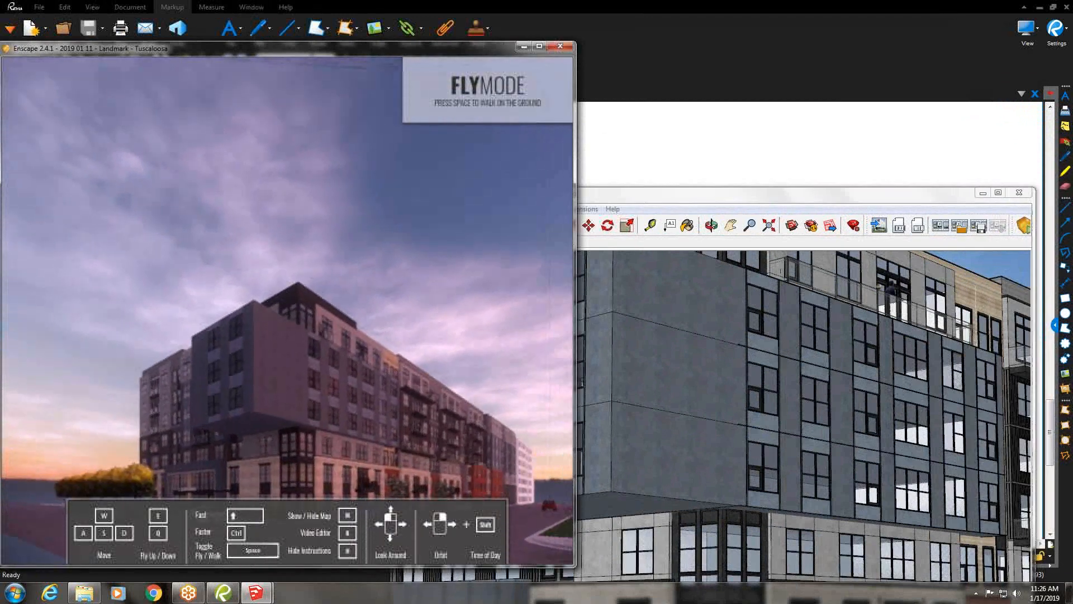
left_click(680, 275)
left_click_drag(699, 196, 718, 2)
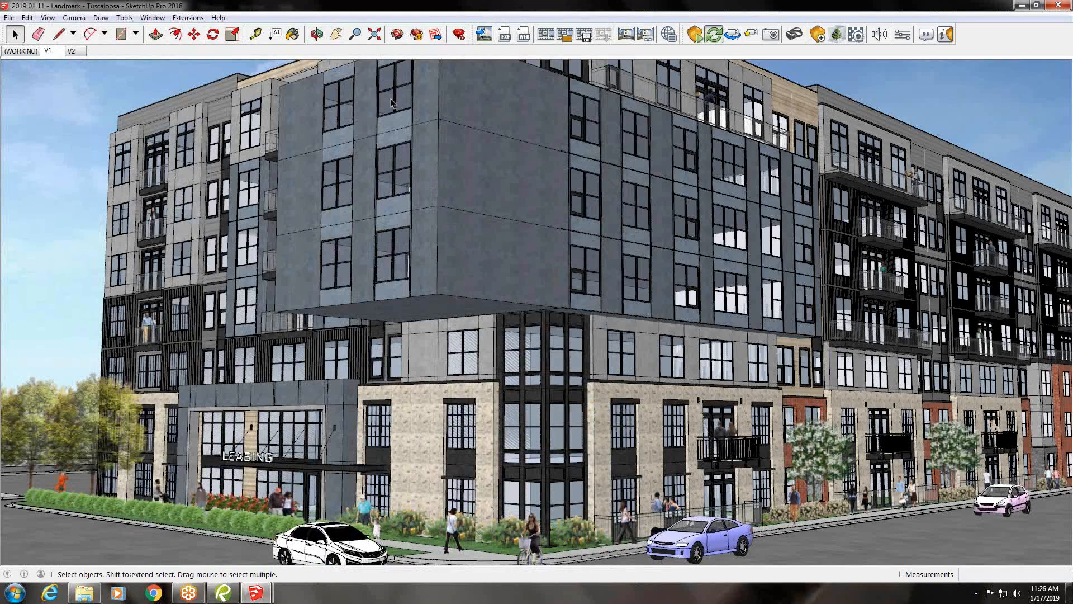
Recall scene V1, turn on Enscape's view synchronization, and widen the Enscape window to nearly full screen
left_click(56, 53)
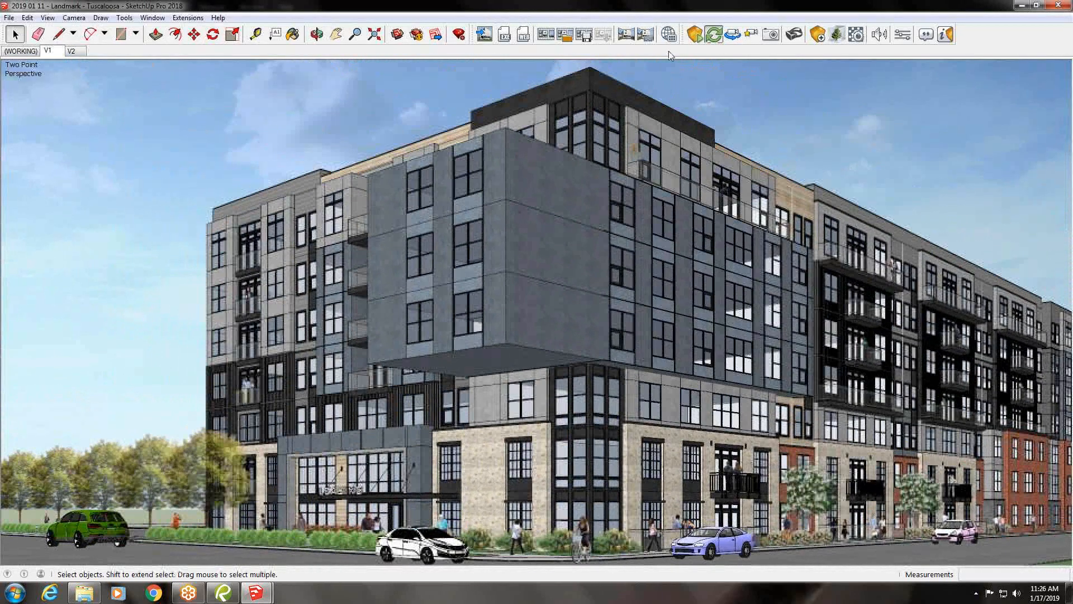
left_click(737, 36)
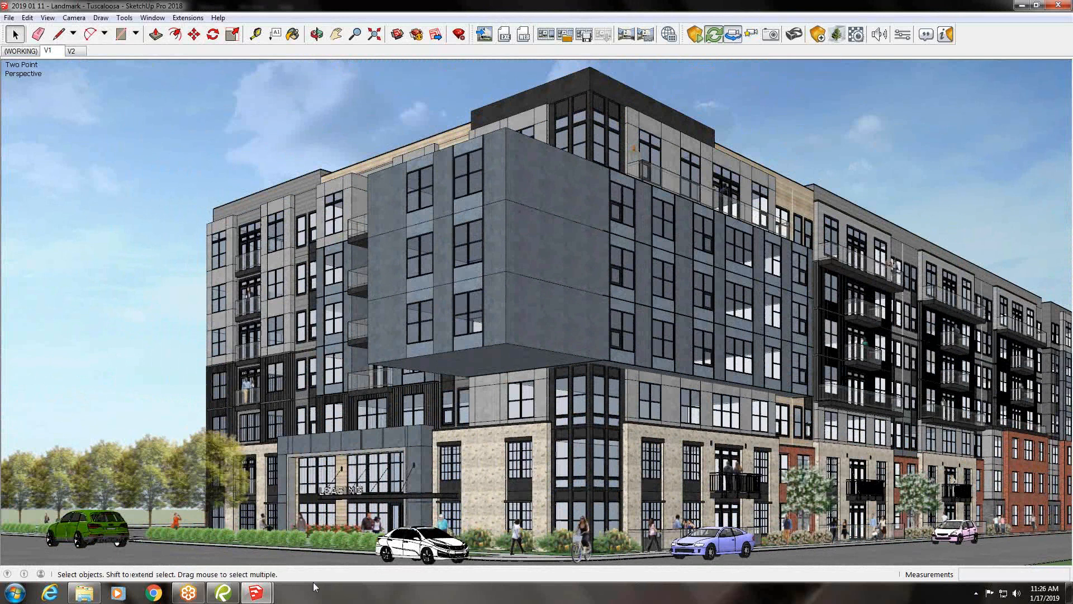
mouse_move(259, 596)
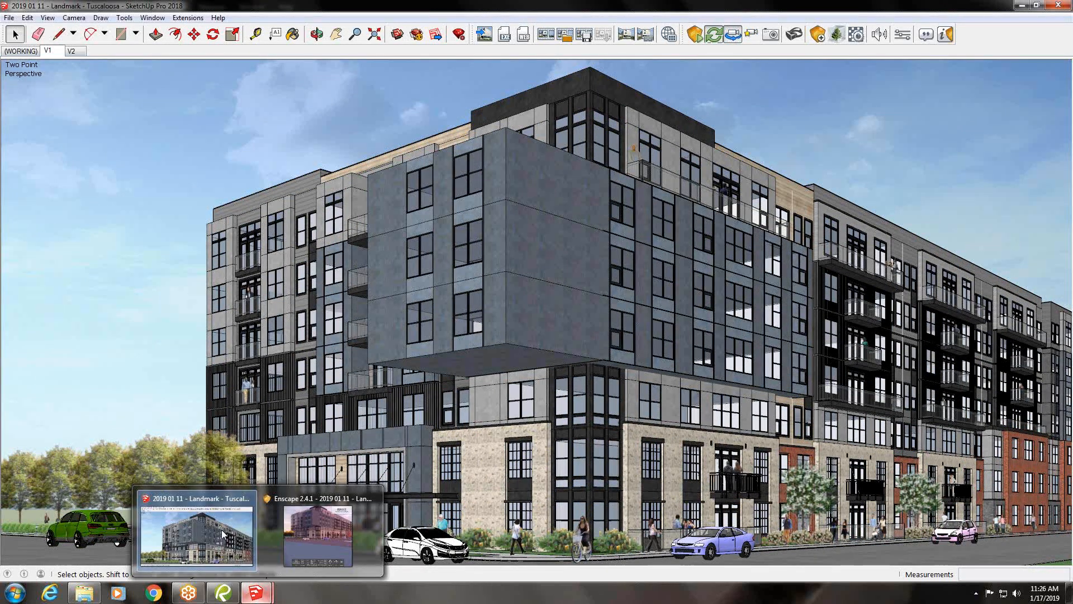
left_click(320, 525)
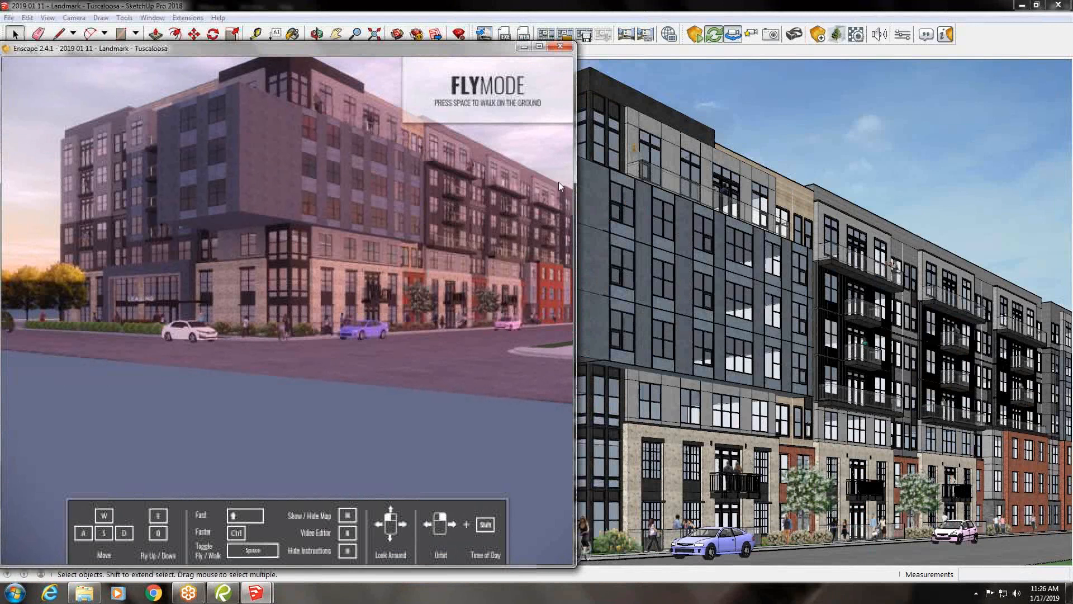
left_click_drag(576, 204, 1065, 274)
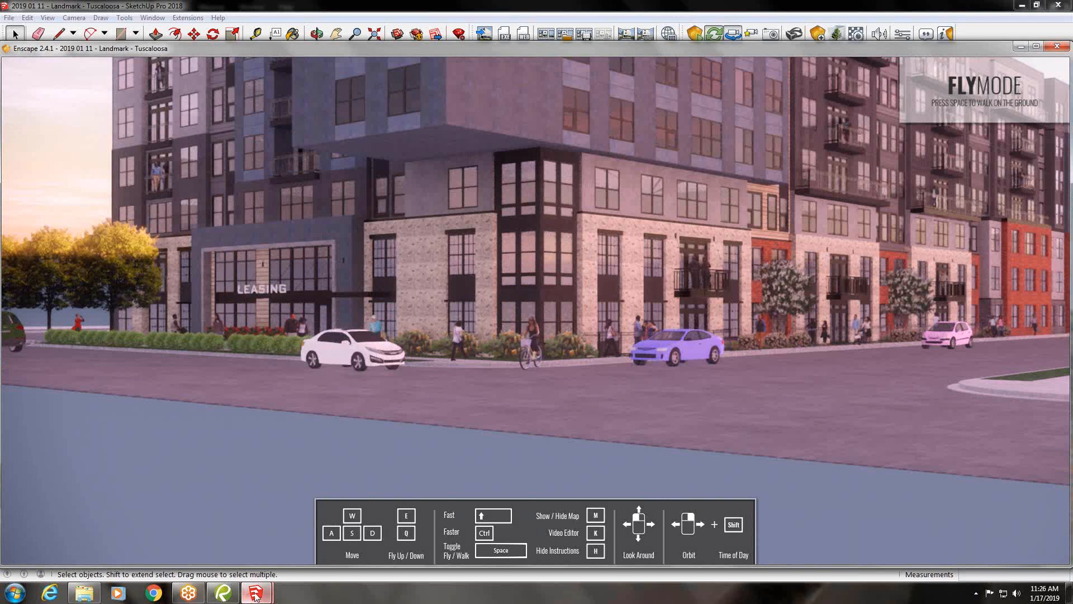
Return to the SketchUp model and pan its view slightly while the Enscape views are synchronized
mouse_move(255, 594)
left_click(243, 548)
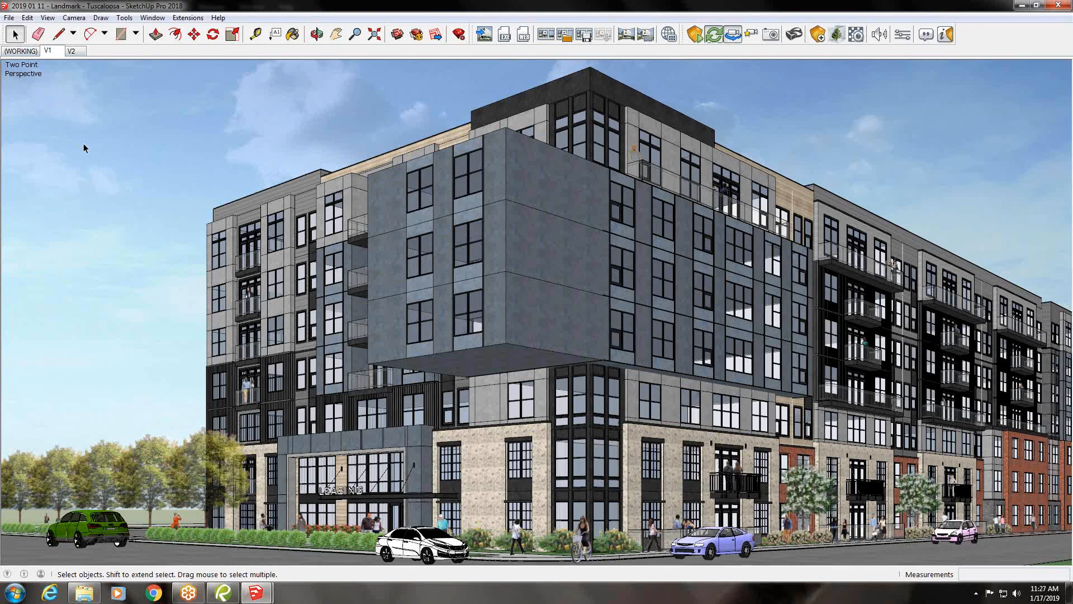
key("h")
left_click_drag(114, 346, 88, 333)
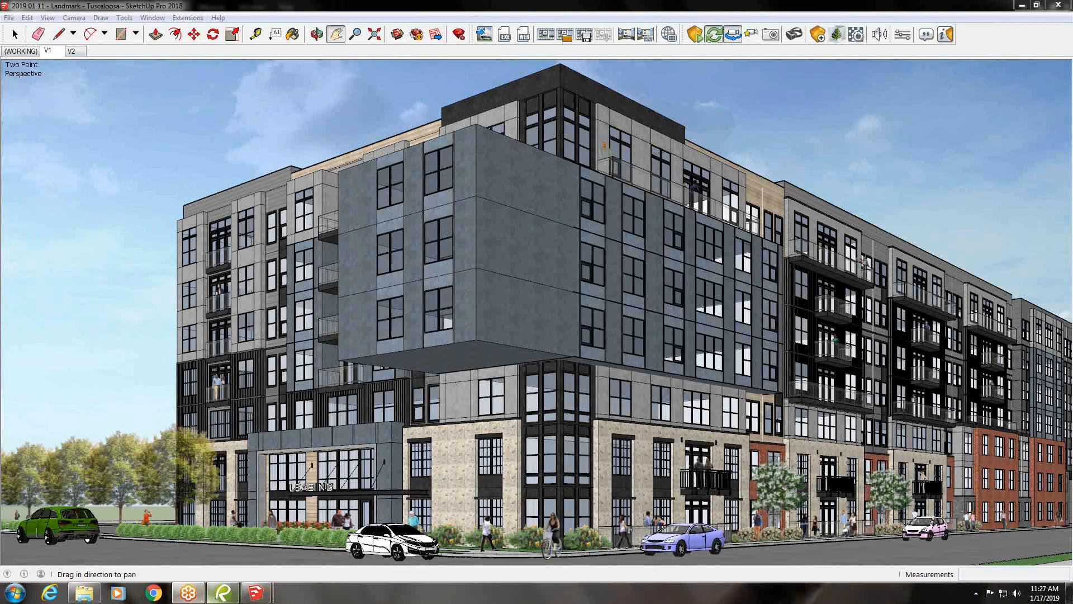
mouse_move(221, 594)
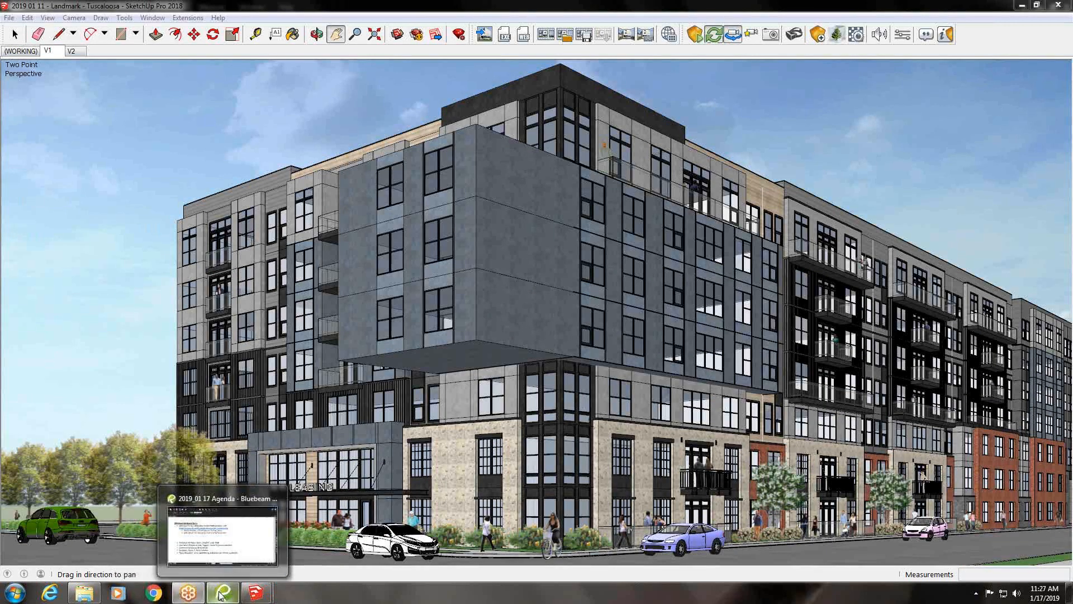
left_click(220, 532)
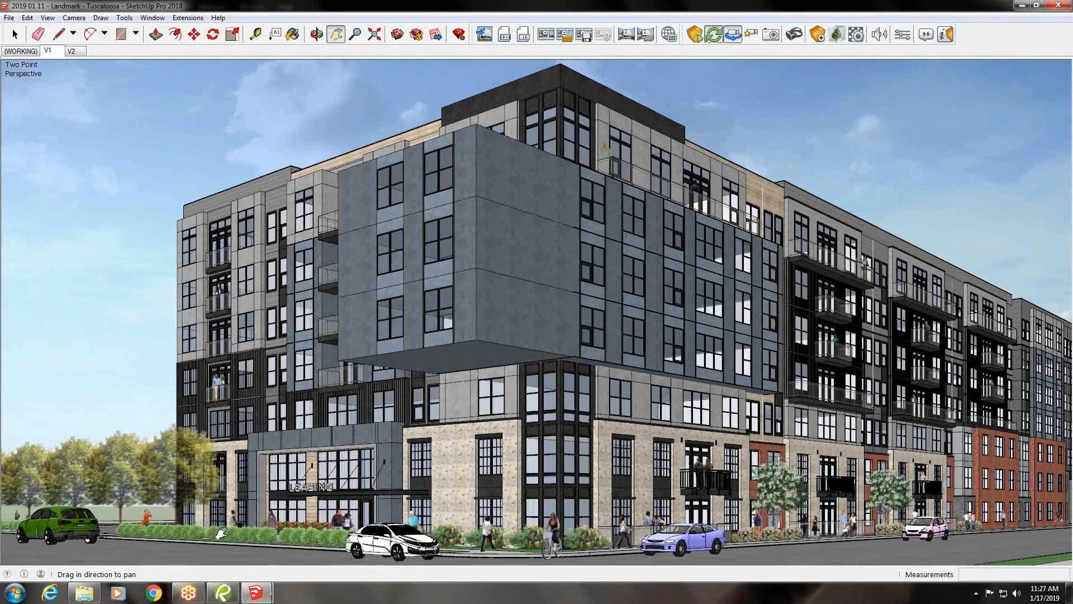
Switch to the Enscape window, fly up and sideways around the projecting corner, and look up toward the roof
mouse_move(257, 592)
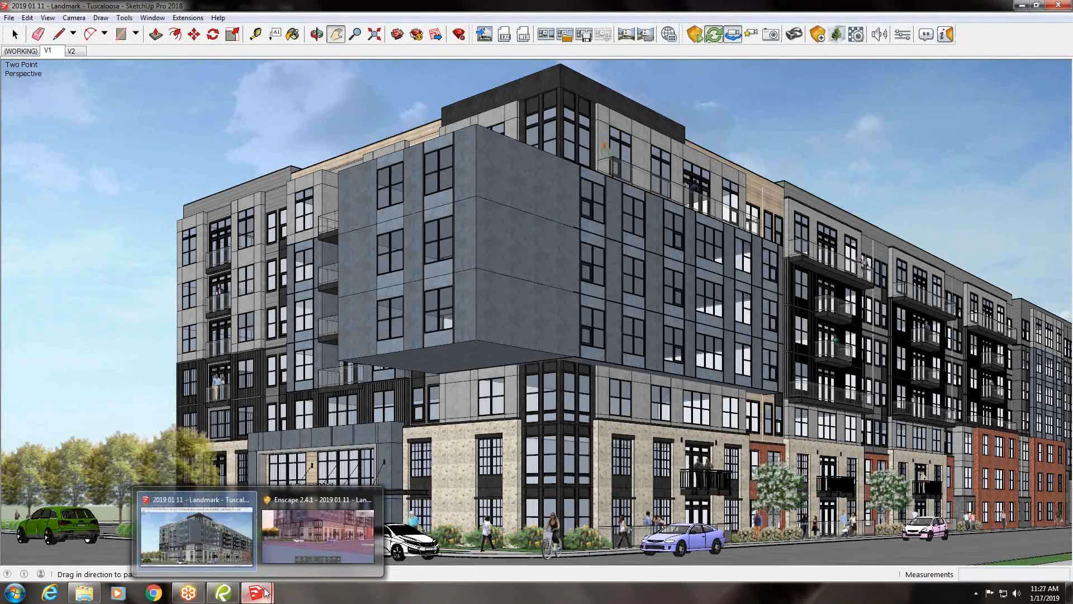
left_click(294, 538)
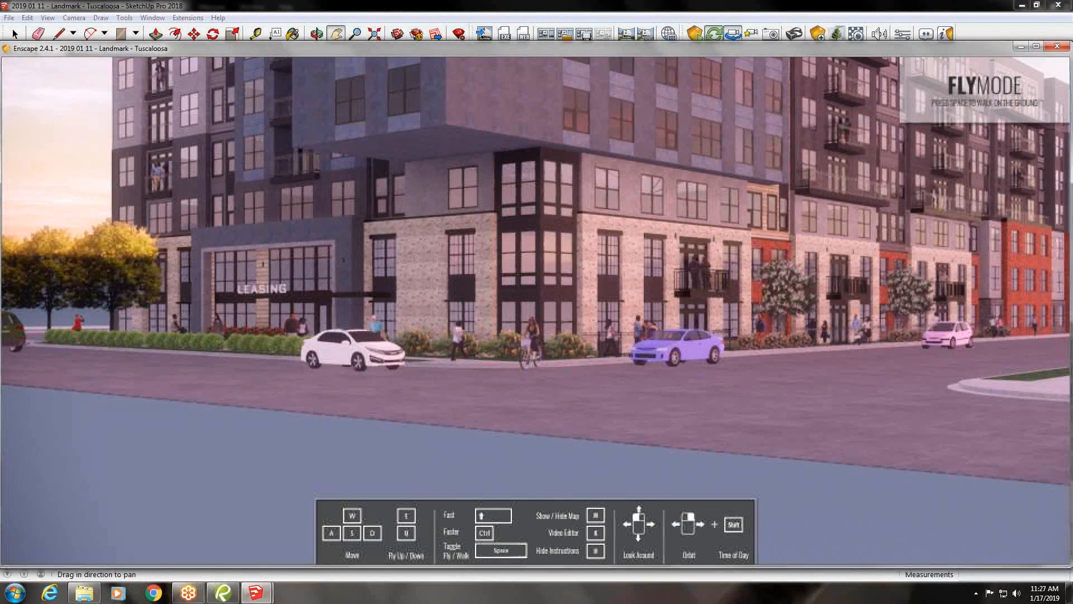
key("a")
key("e")
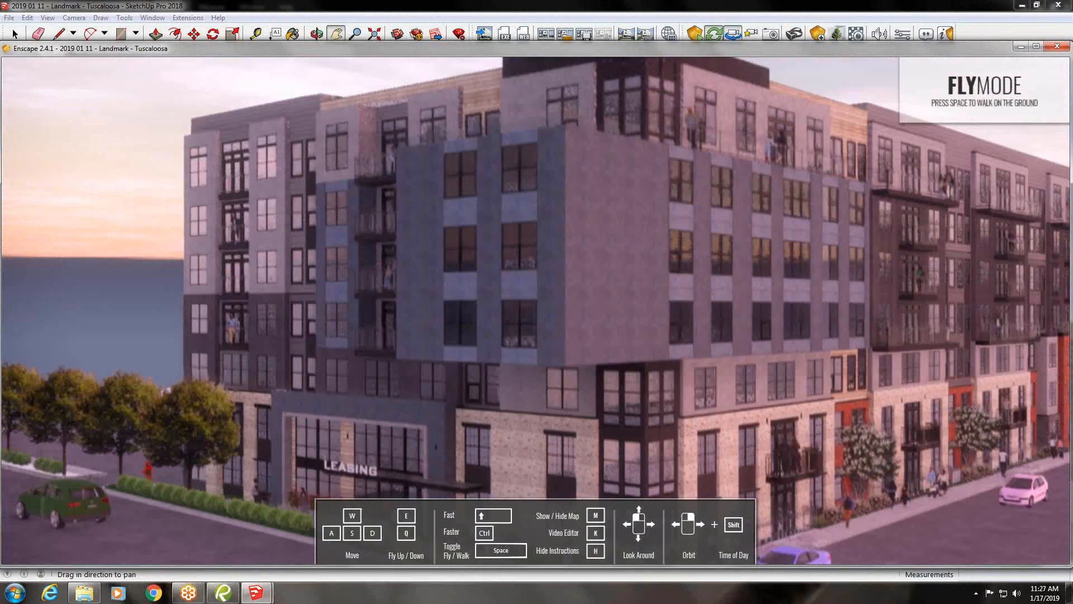
key("e")
key("d")
key("q")
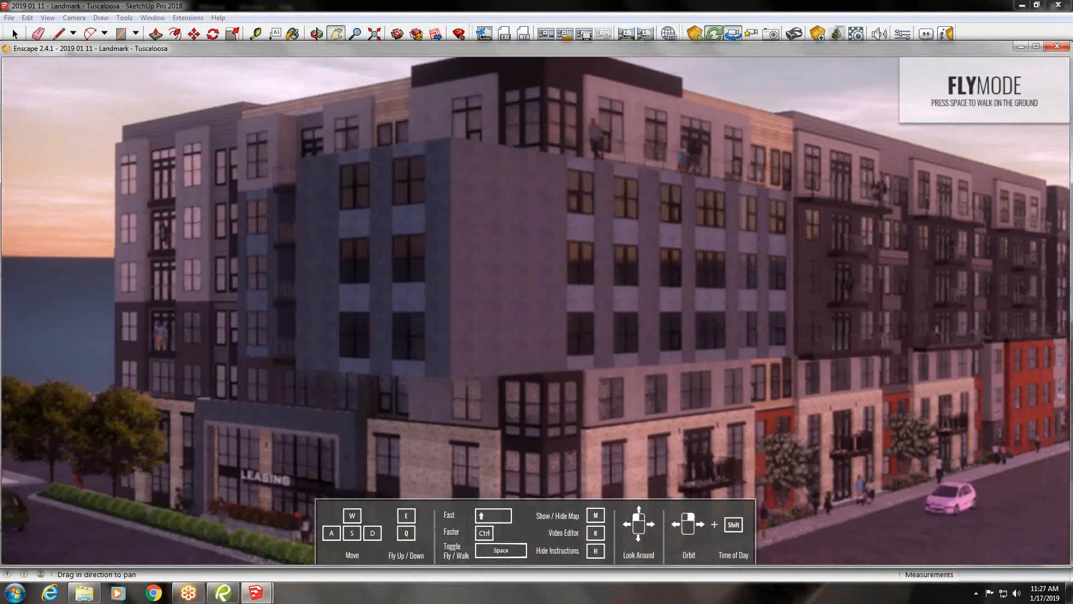
key("d")
key("q")
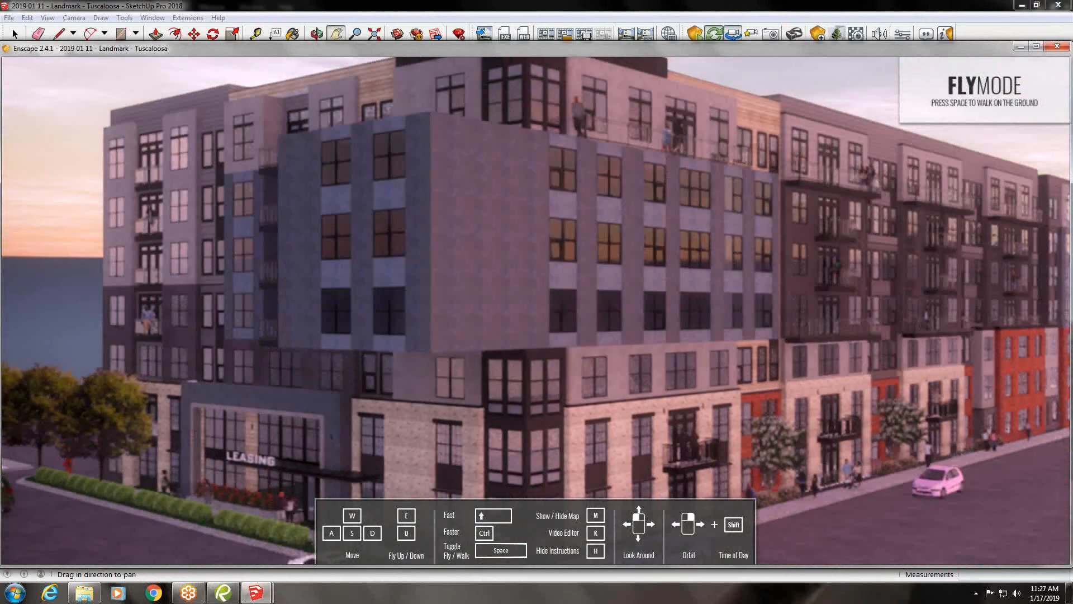
left_click_drag(542, 352, 591, 298)
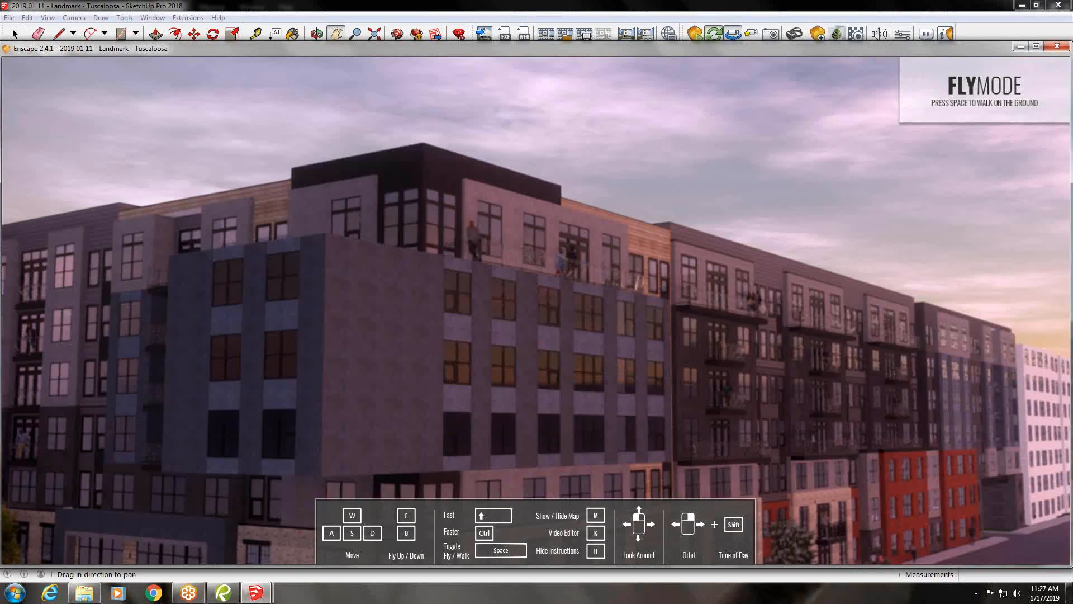
Look around the projecting corner in Enscape and compare the view with SketchUp scene V1 before returning to Enscape
left_click_drag(690, 287, 656, 280)
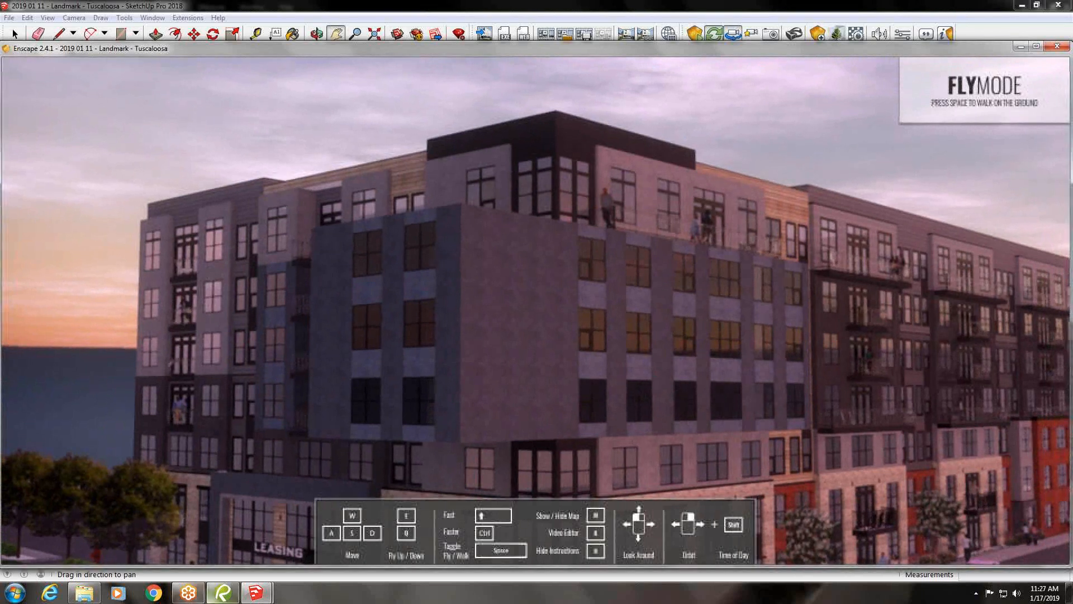
mouse_move(260, 597)
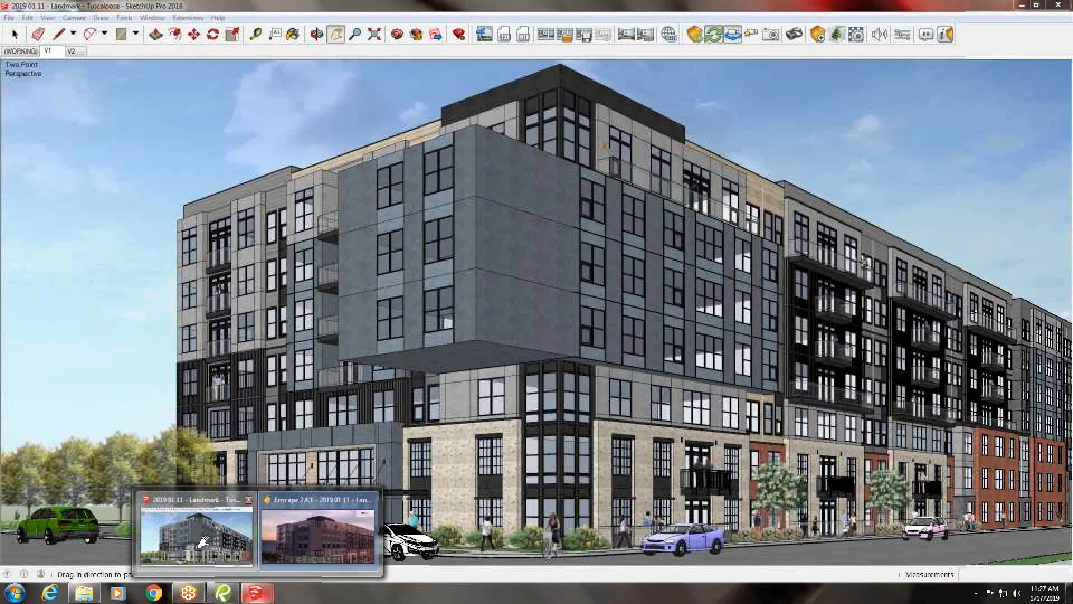
left_click(205, 541)
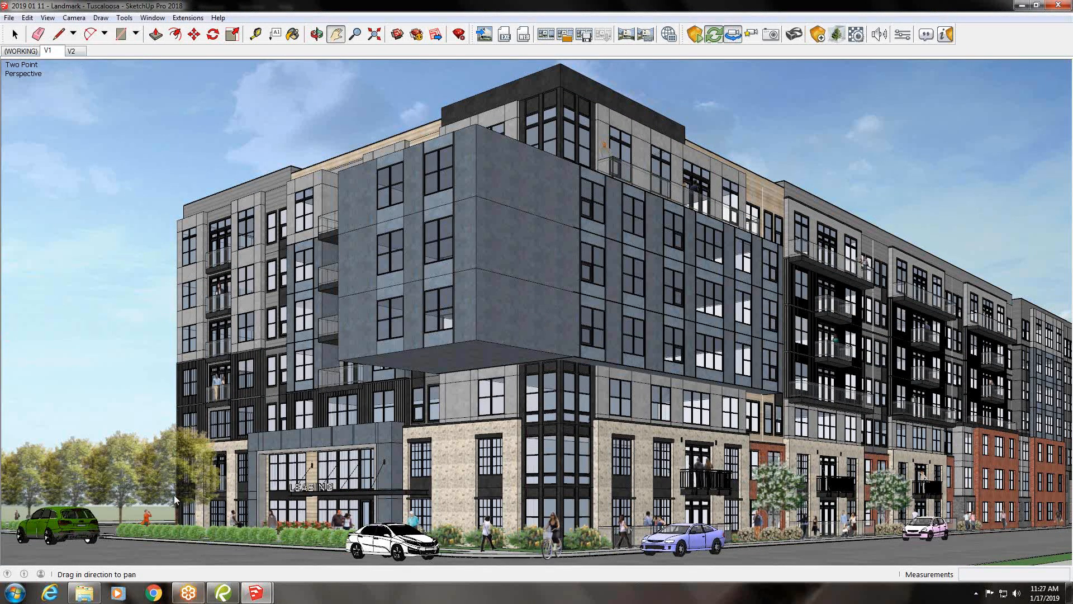
mouse_move(246, 598)
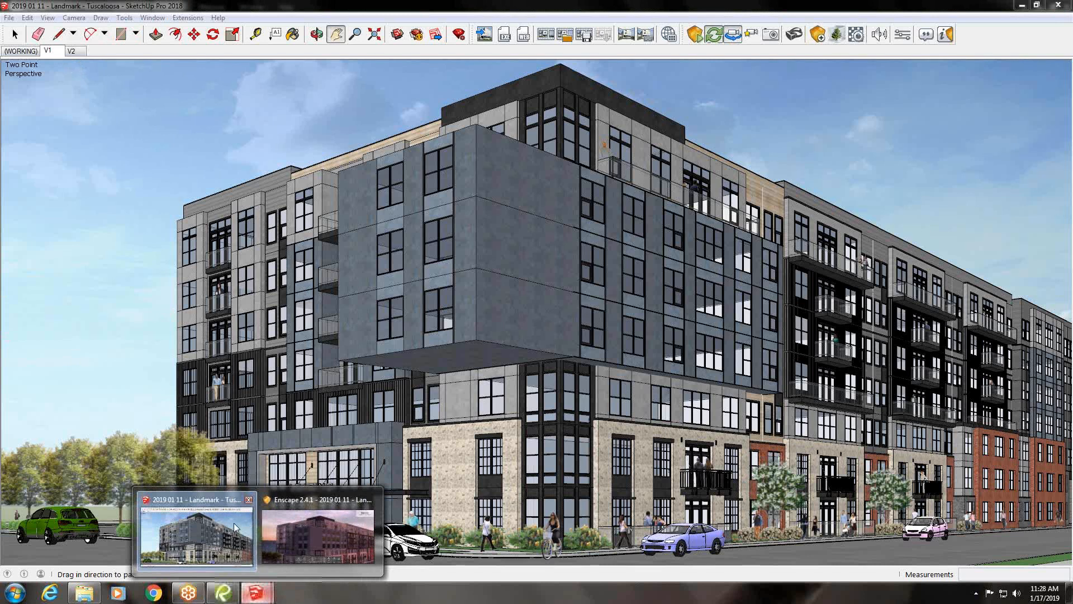
left_click(301, 505)
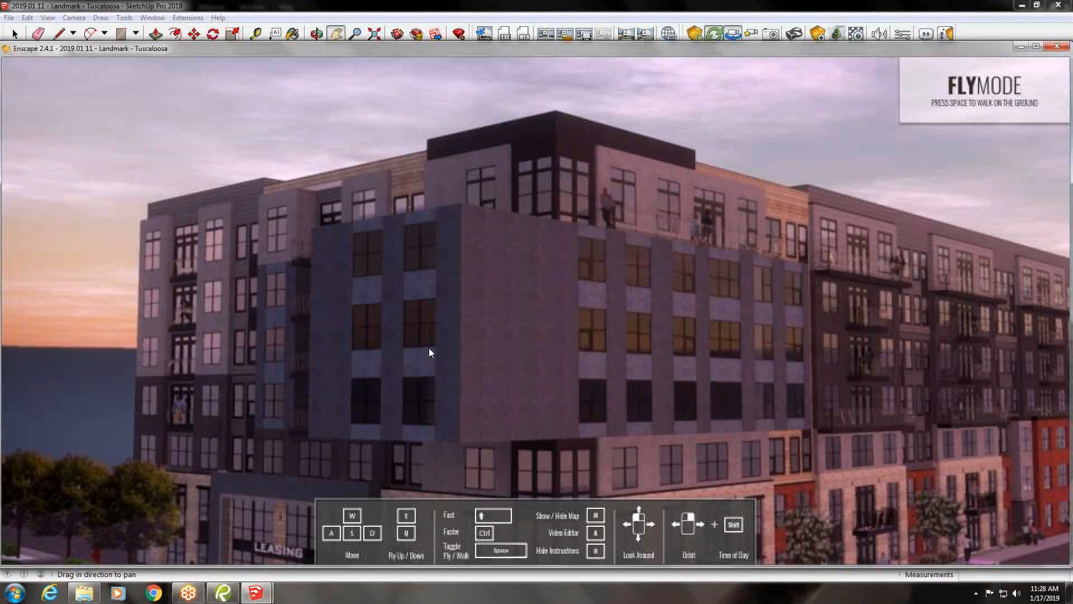
Drop to the ground in walk mode, return to fly mode, and fly up and around to face the projecting corner
key("space")
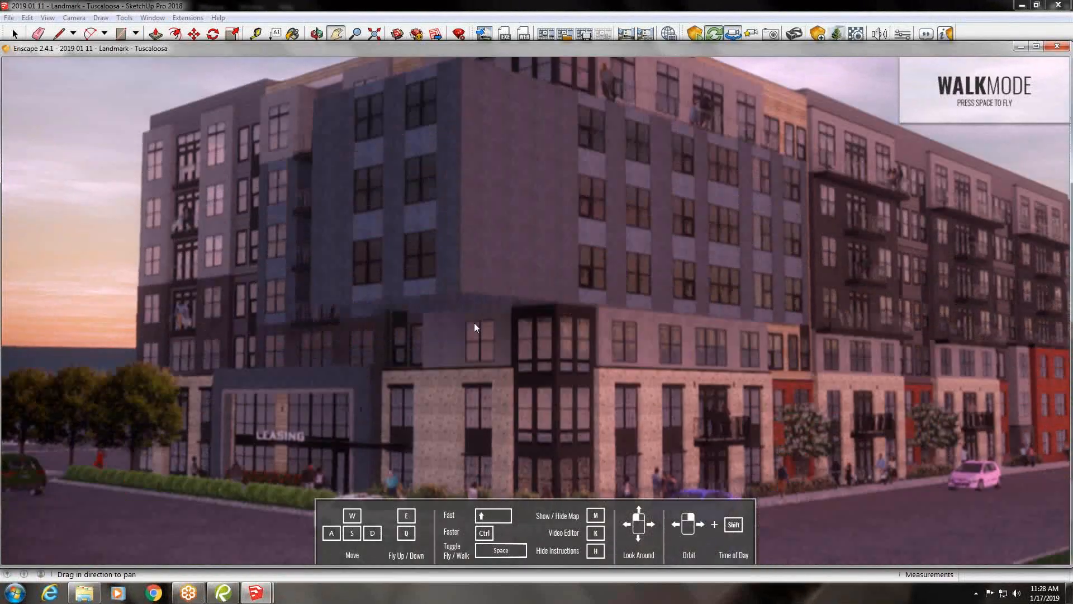
key("space")
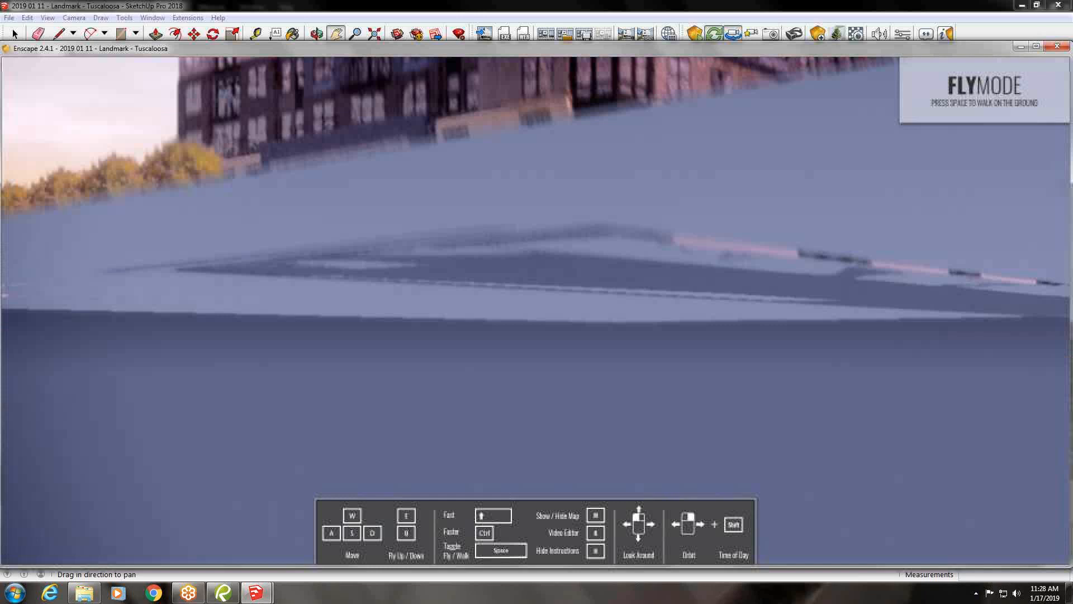
key("e")
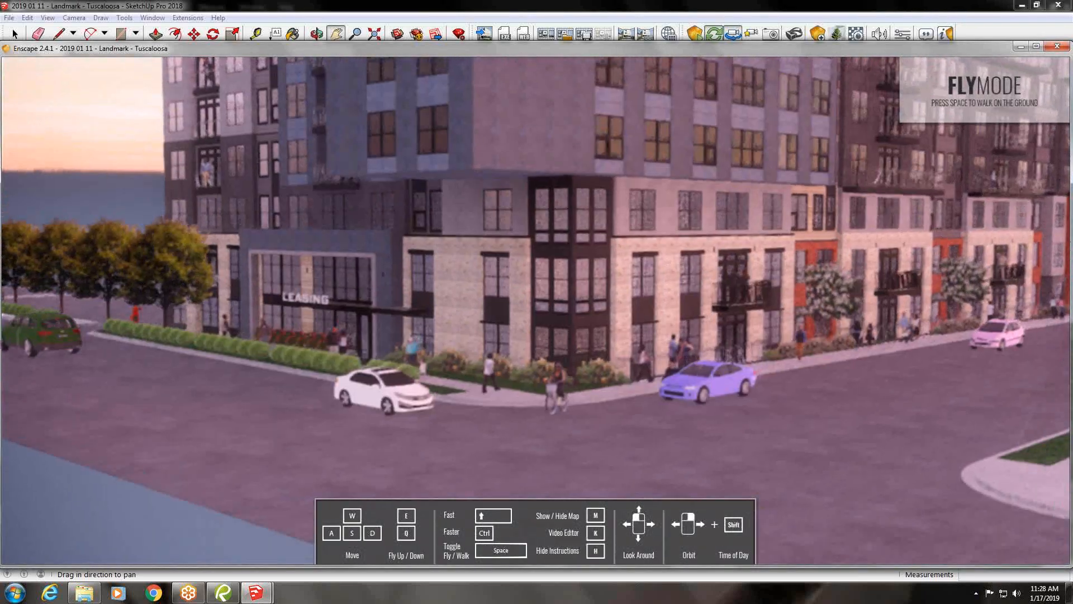
key("d")
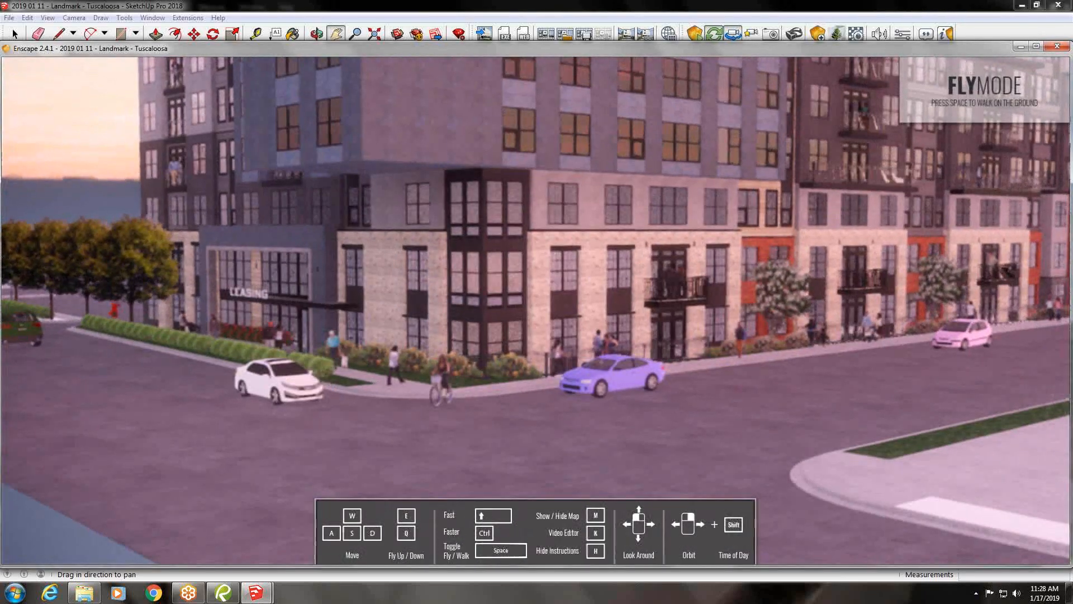
right_click_drag(504, 341, 505, 271)
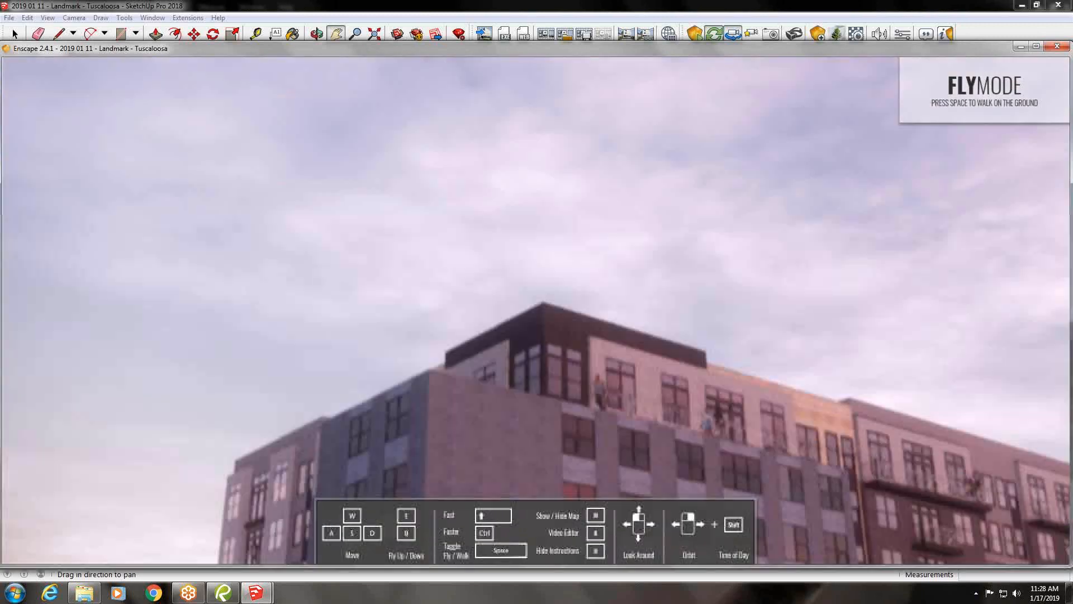
left_click_drag(504, 271, 441, 267)
mouse_move(441, 268)
right_mouse_down()
mouse_move(419, 235)
mouse_move(437, 264)
right_mouse_up()
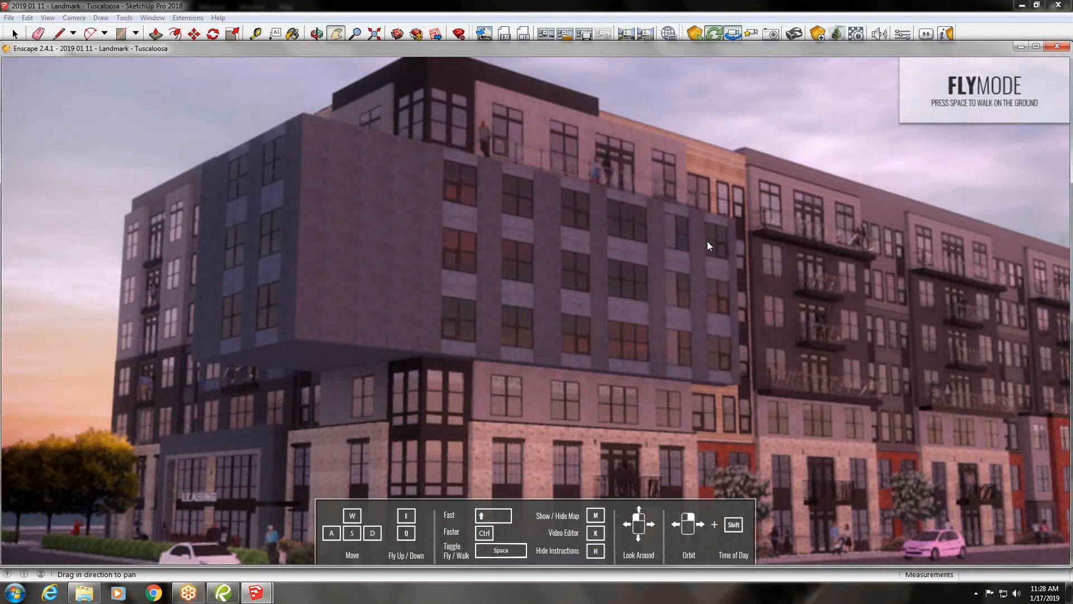
Check the SketchUp scene again, then return to Enscape and frame the whole building from the street corner
left_click(756, 8)
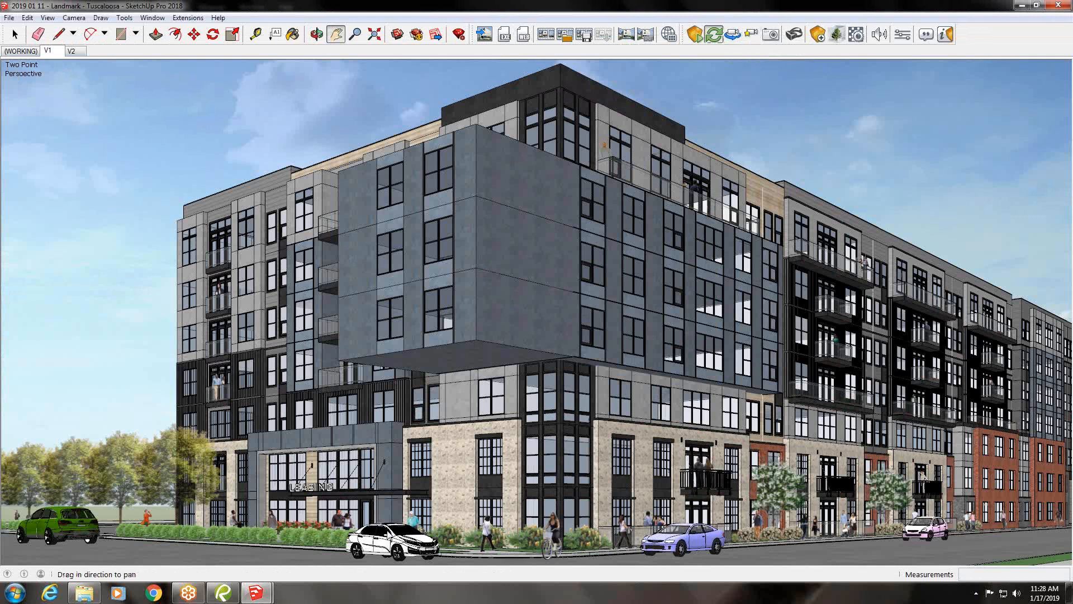
mouse_move(256, 596)
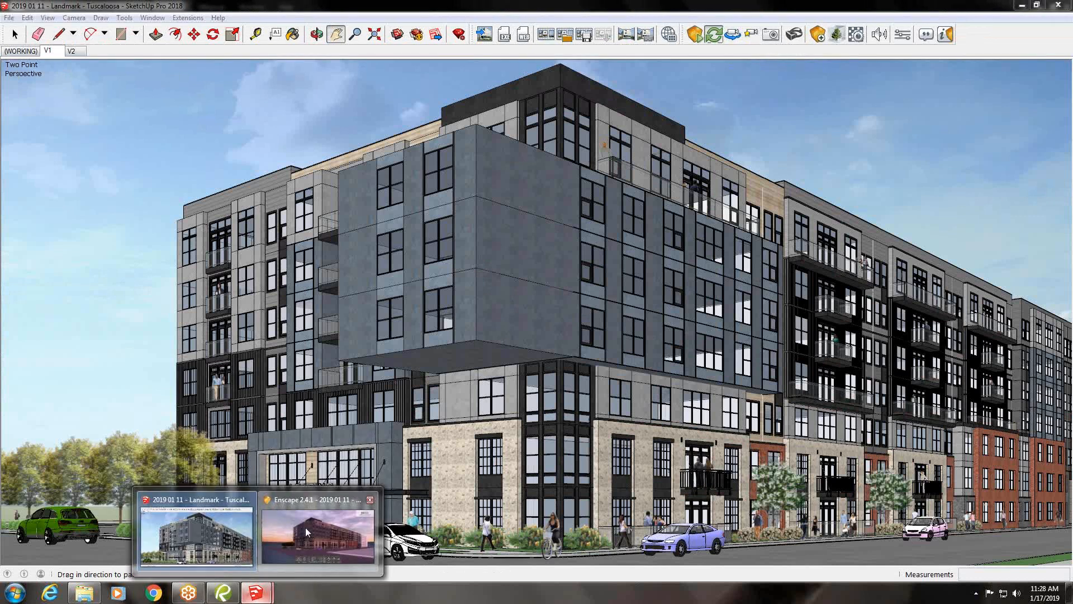
left_click(307, 530)
left_click_drag(601, 370, 588, 364)
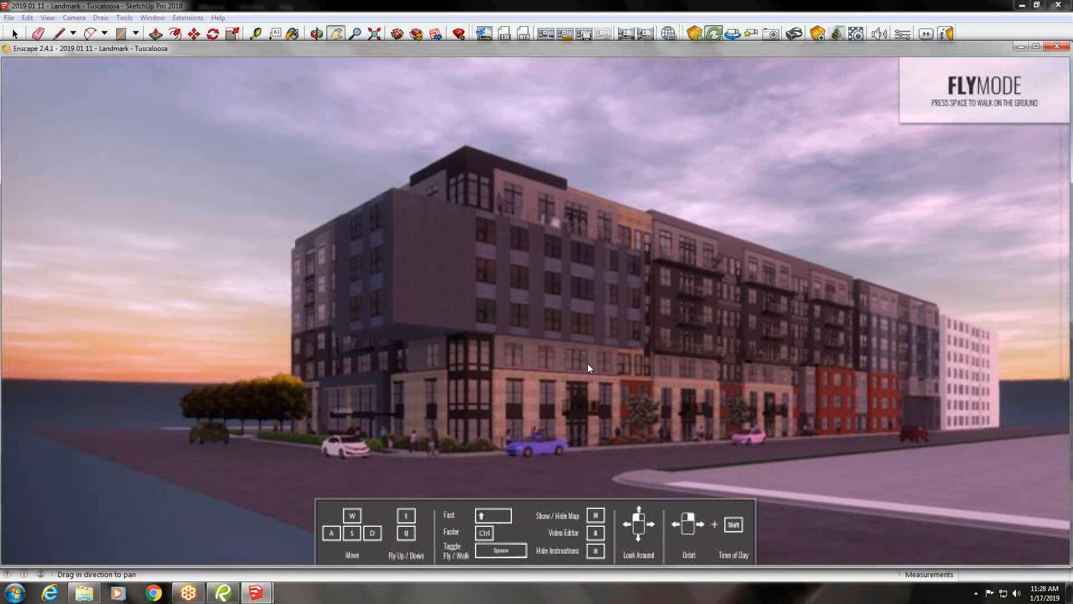
scroll(587, 363, "up", 2)
scroll(587, 364, "up", 3)
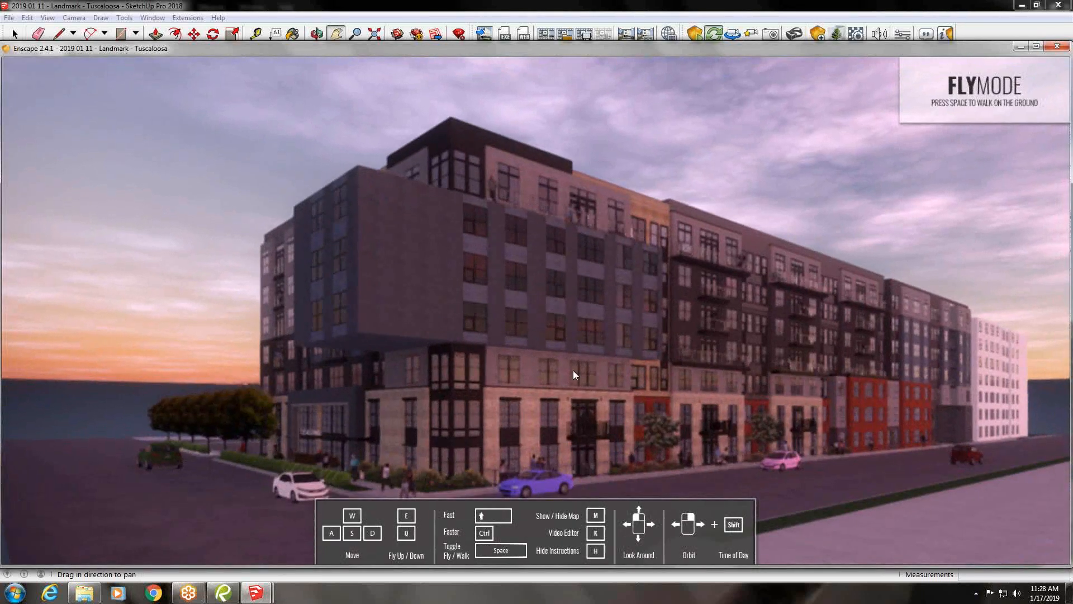
scroll(572, 370, "up", 2)
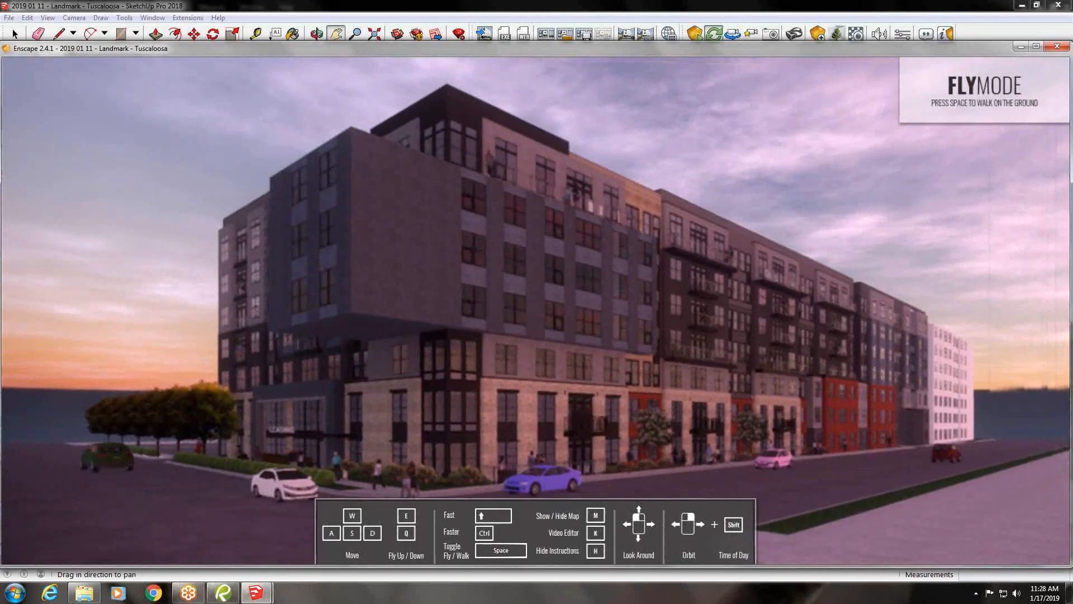
Return to SketchUp, open the Enscape settings, and move the dialog fully onto the screen
mouse_move(256, 592)
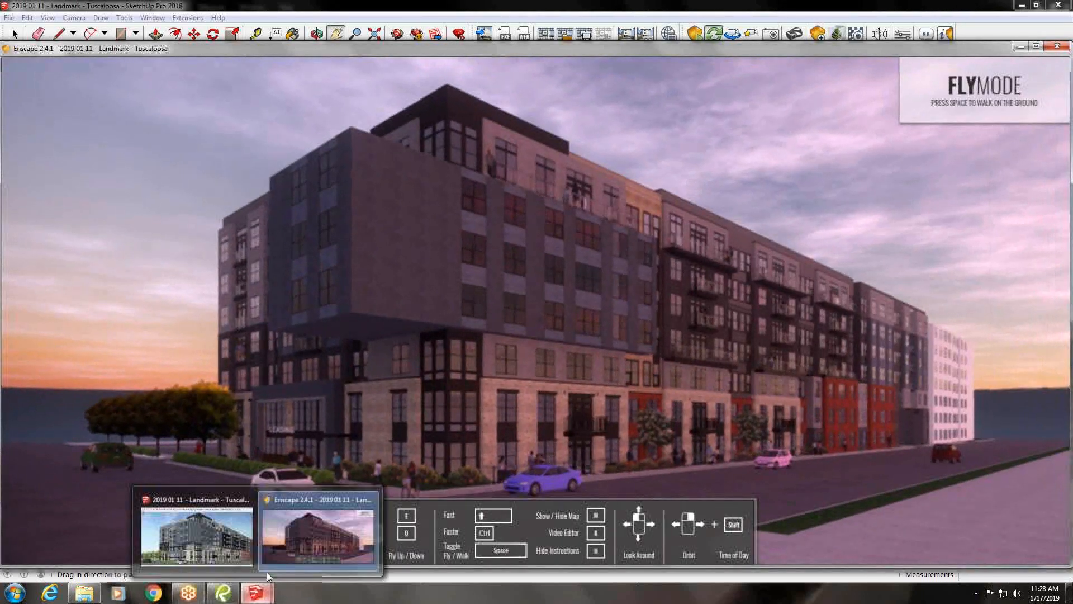
left_click(244, 545)
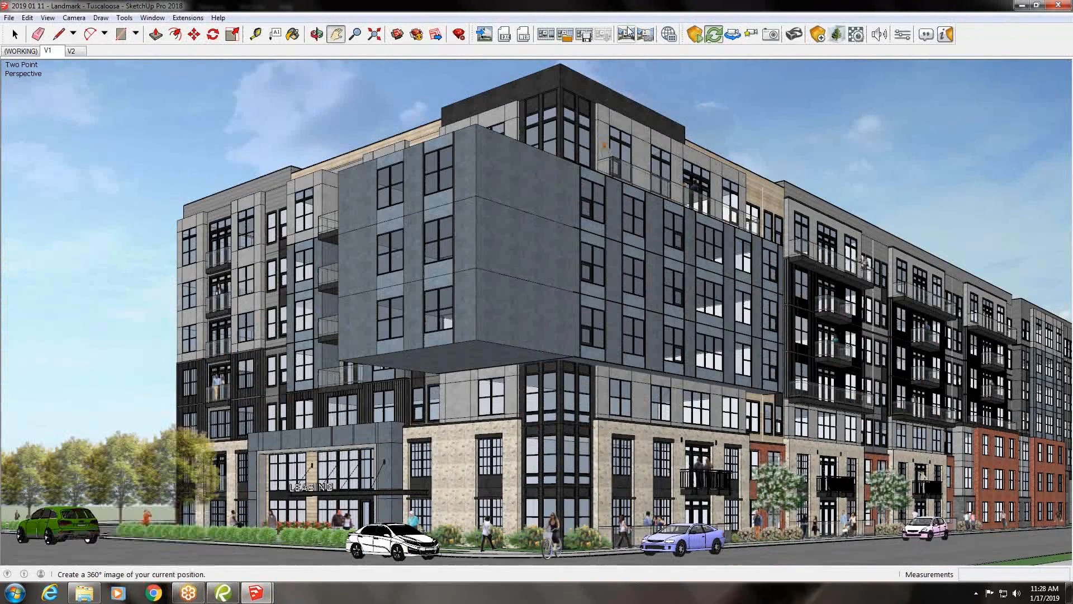
left_click(902, 35)
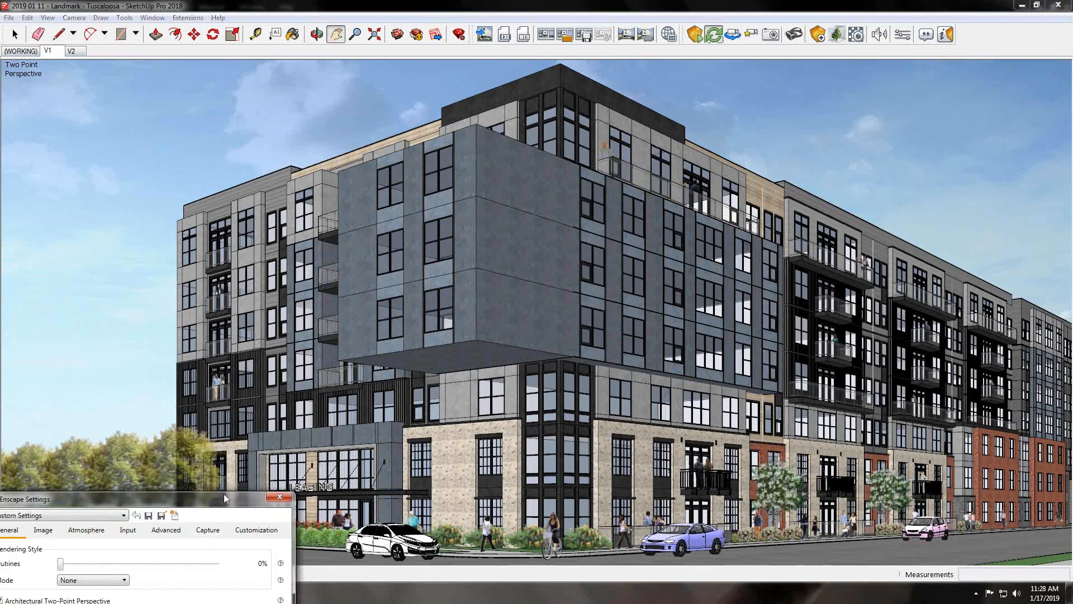
left_click_drag(203, 504, 526, 234)
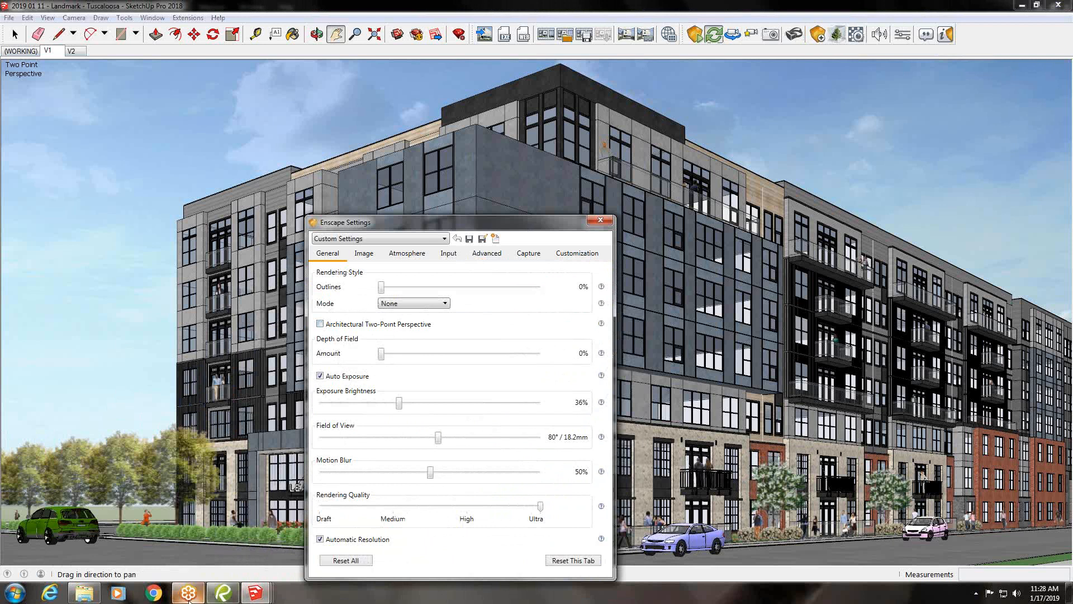
Bring the Enscape view up behind the settings dialog and move the dialog clear of the building
mouse_move(233, 596)
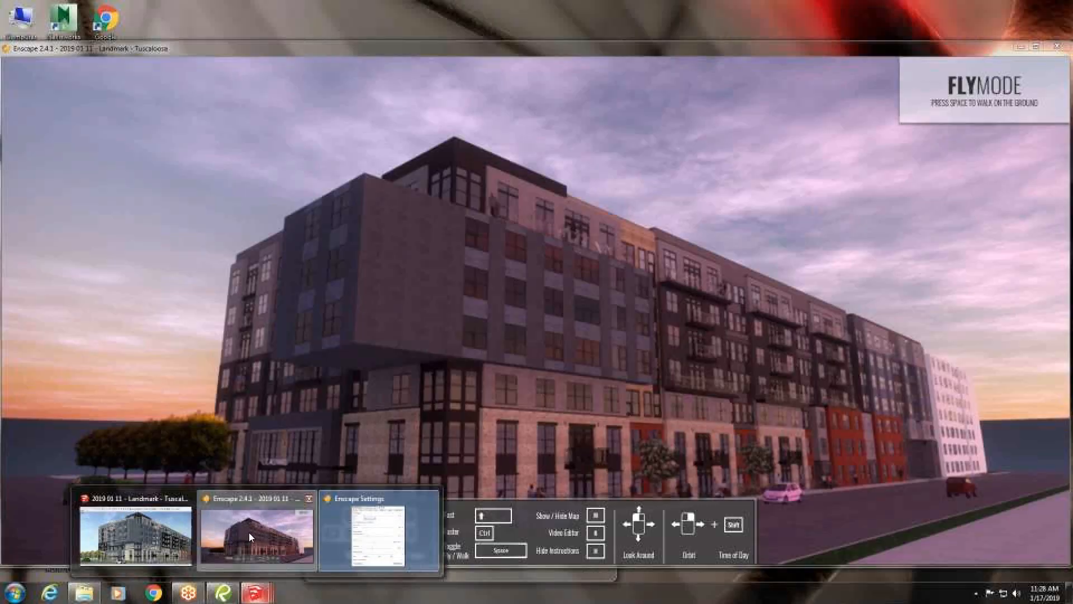
left_click(249, 532)
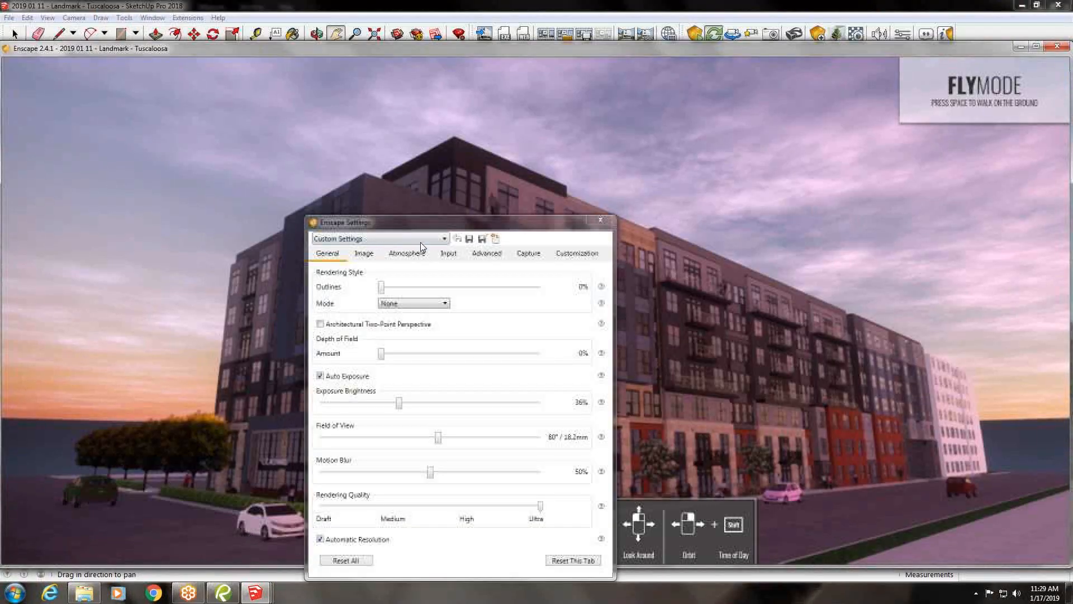
left_click_drag(425, 229, 228, 516)
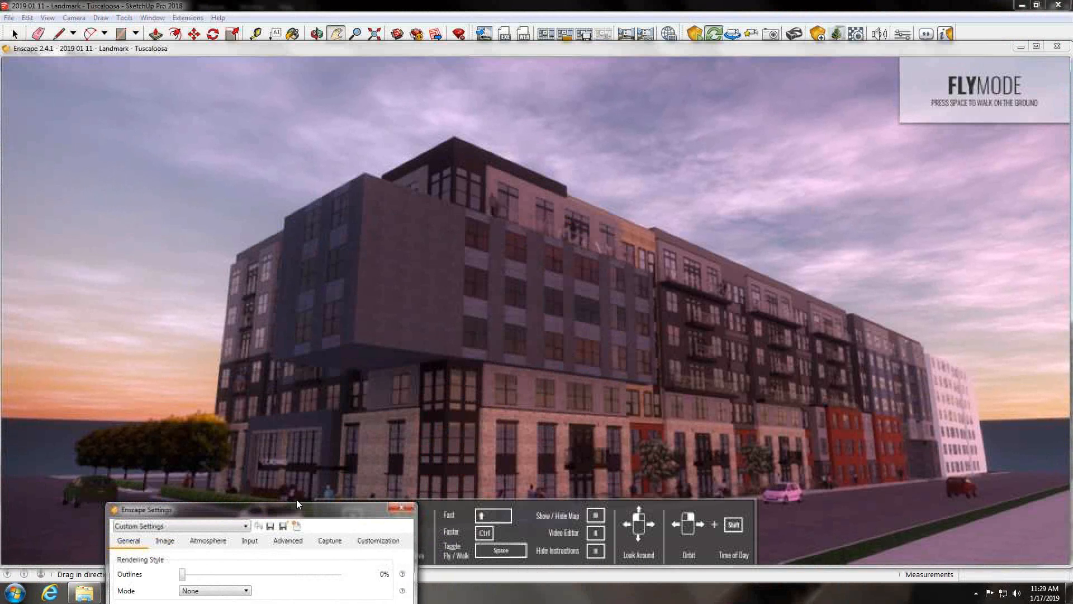
Bring the general rendering settings back into full view, set the field of view to 81°, and enable Architectural Two-Point Perspective
left_click_drag(311, 510, 472, 184)
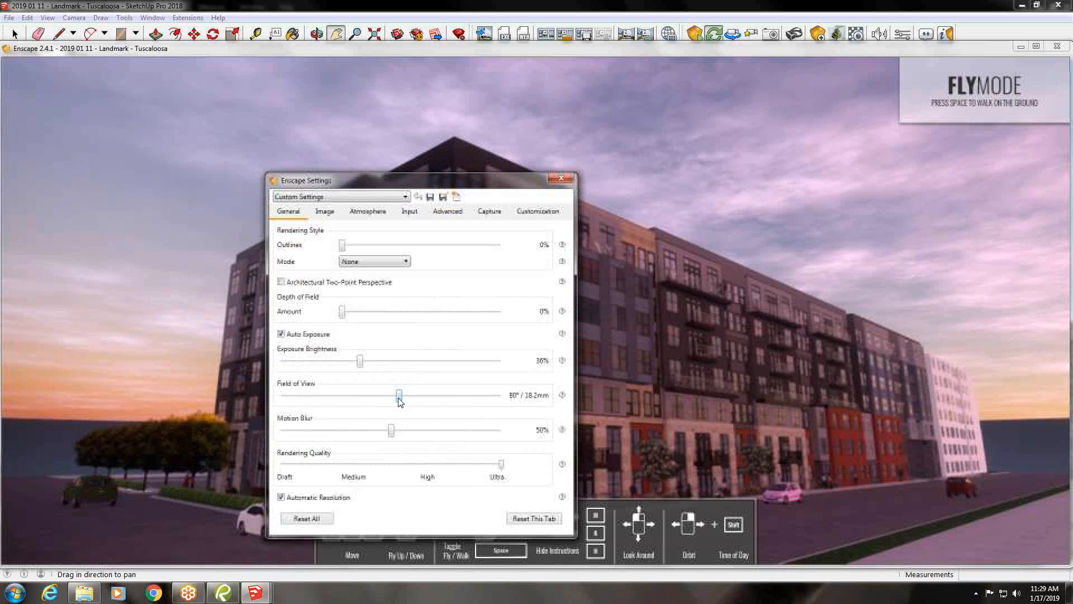
left_click_drag(399, 395, 401, 396)
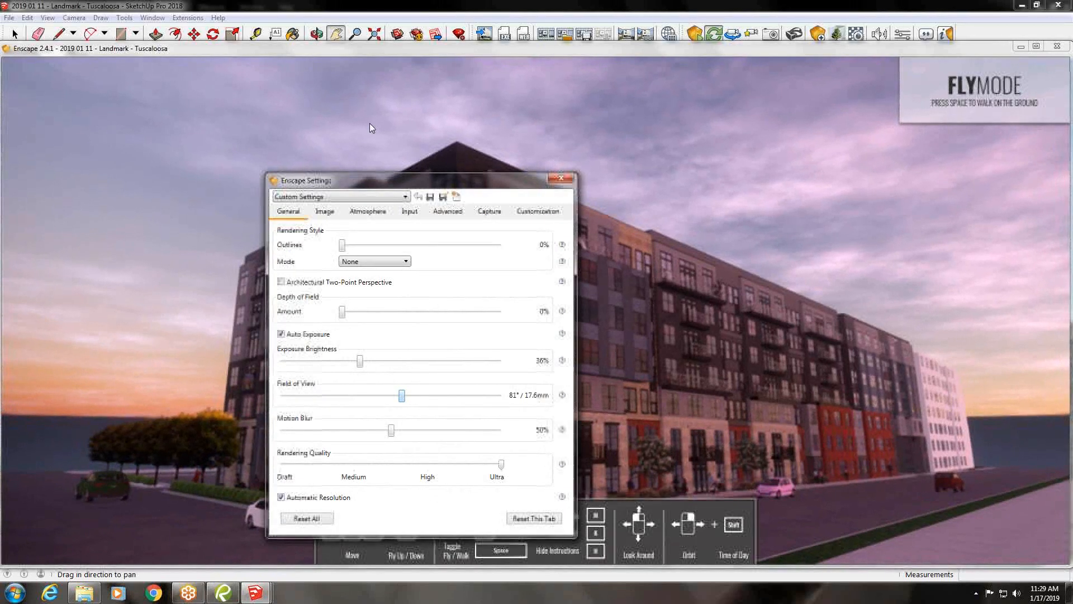
left_click(314, 285)
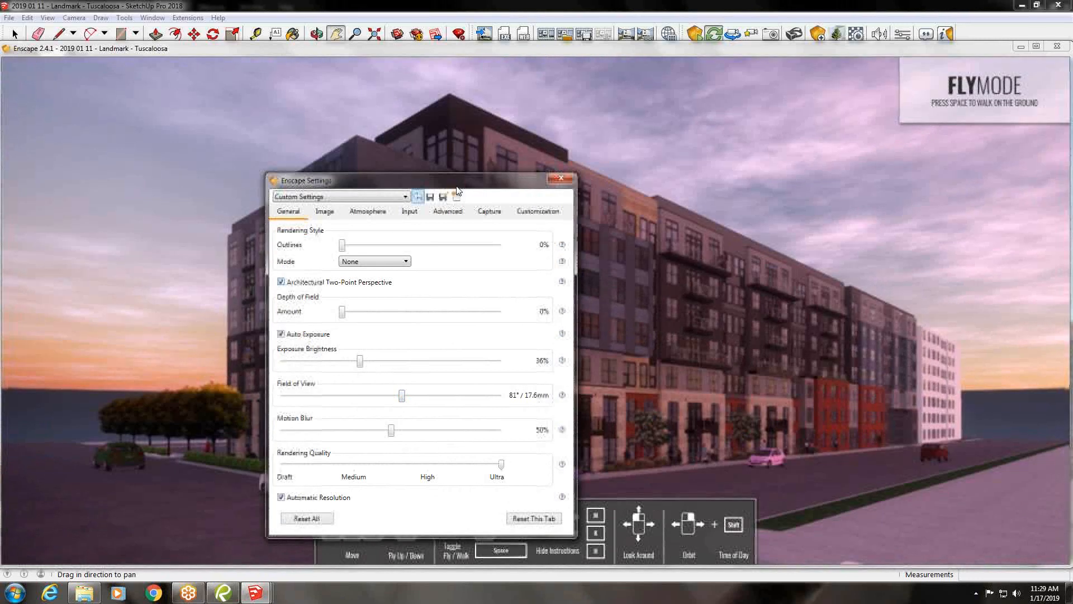
Move the settings dialog off the building's upper part and show the capture settings
left_click_drag(450, 182, 330, 372)
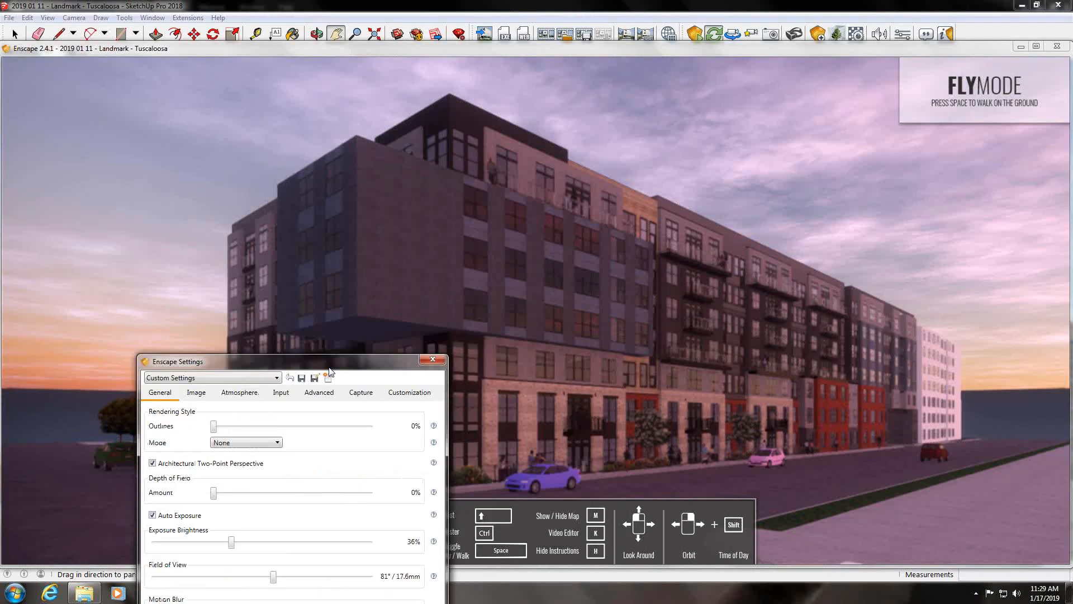
left_click(361, 393)
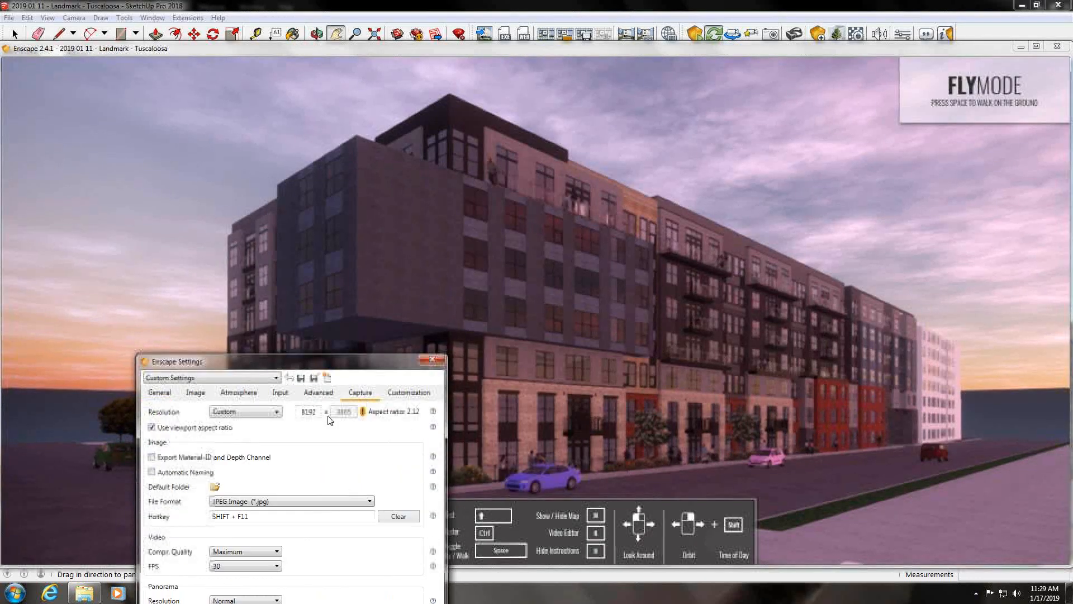
Set the custom capture resolution width to 4000, keeping the viewport aspect ratio
left_click_drag(342, 365, 570, 246)
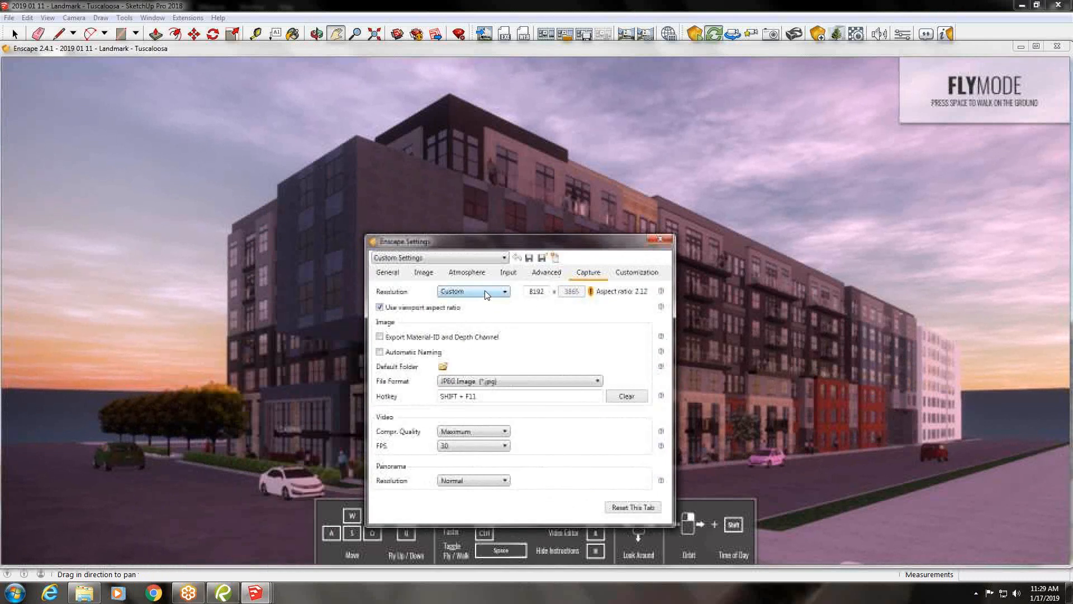
left_click(505, 292)
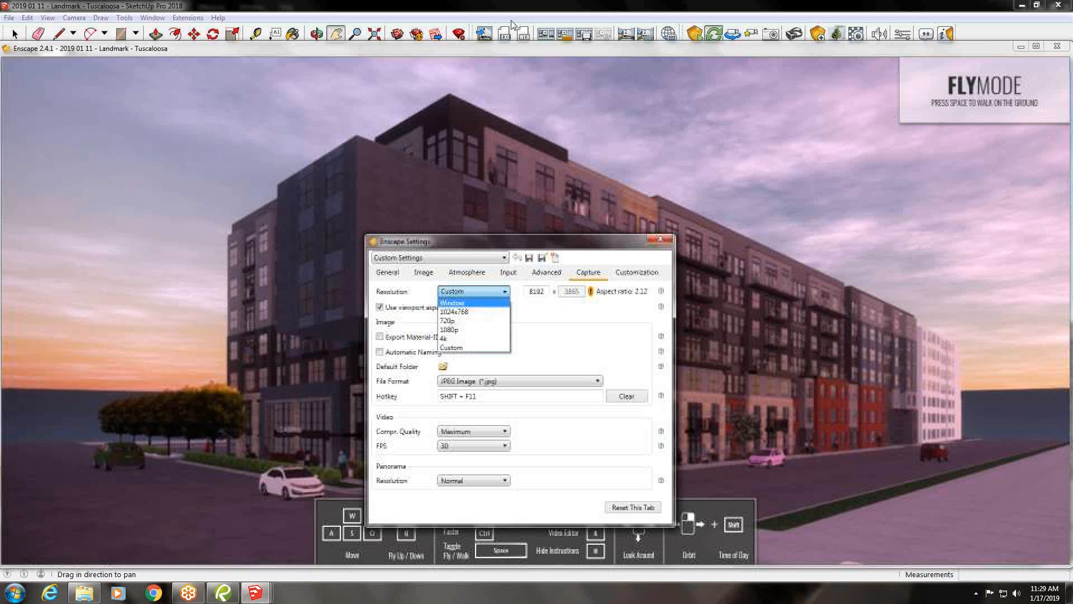
left_click(491, 289)
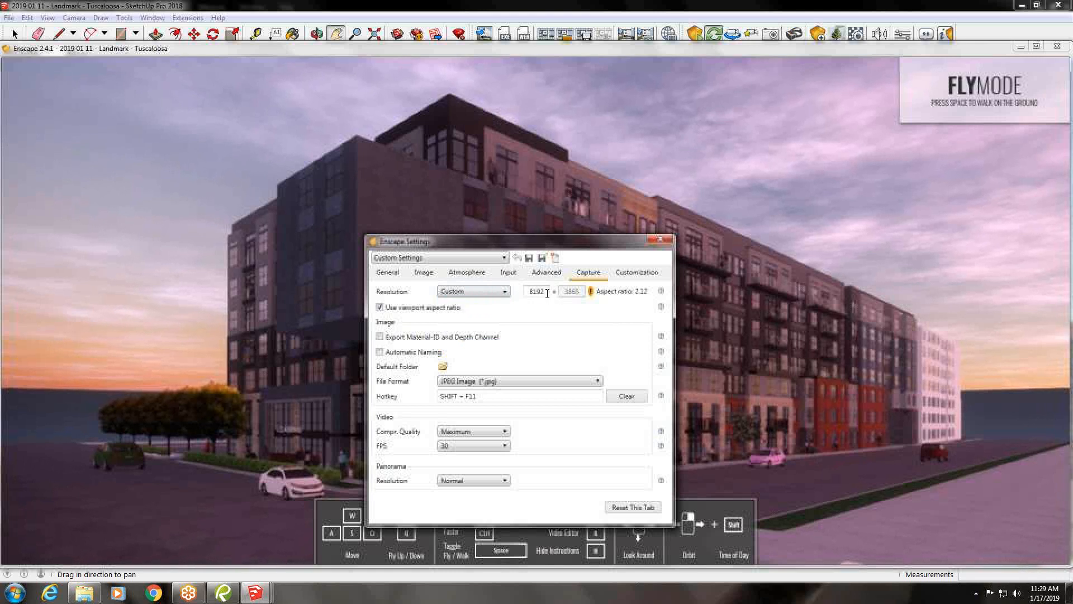
double_click(548, 295)
type("4000")
left_click(606, 220)
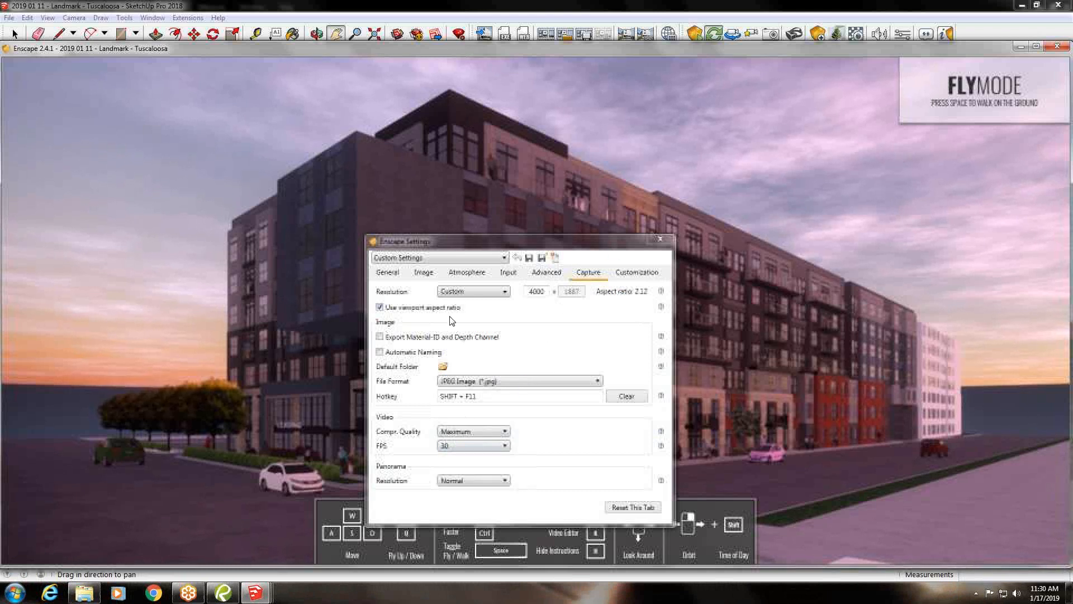
Try the material-ID and depth channel export option, turn it back off, and close the Enscape settings
left_click_drag(466, 240, 845, 139)
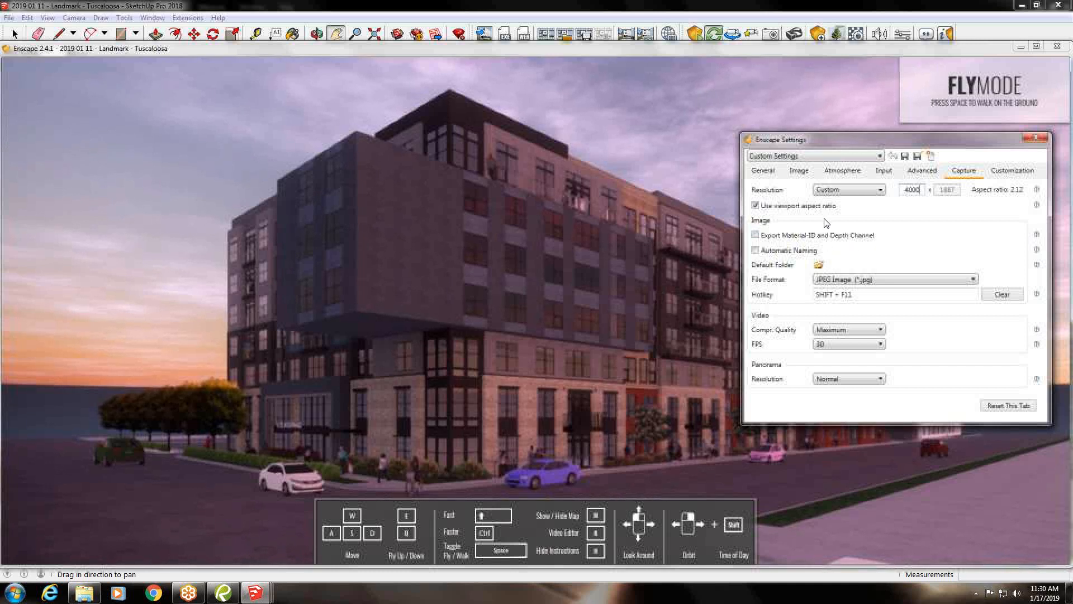
left_click(825, 235)
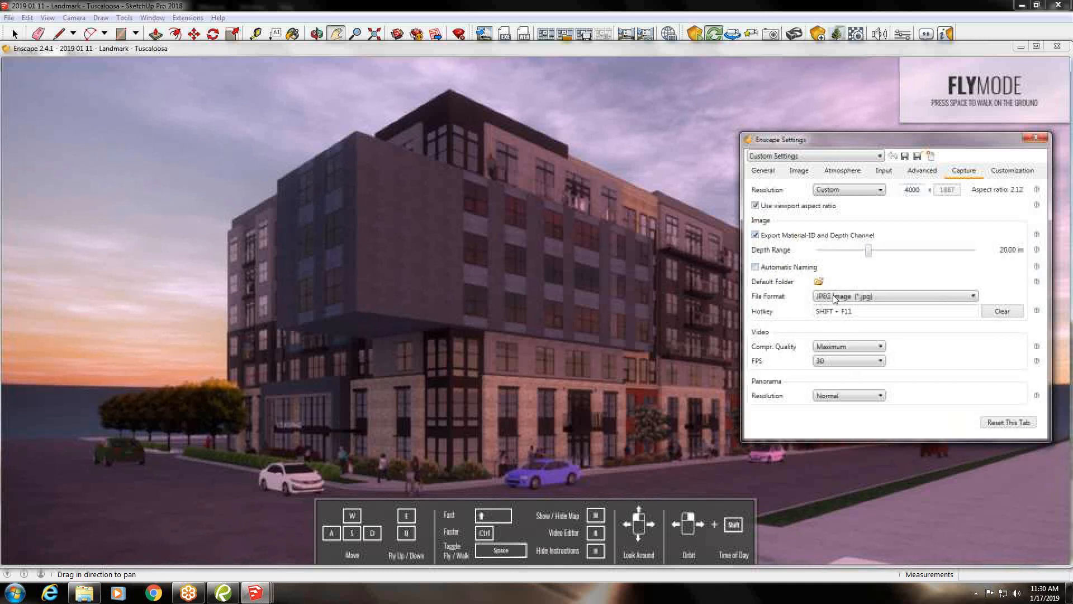
left_click(806, 236)
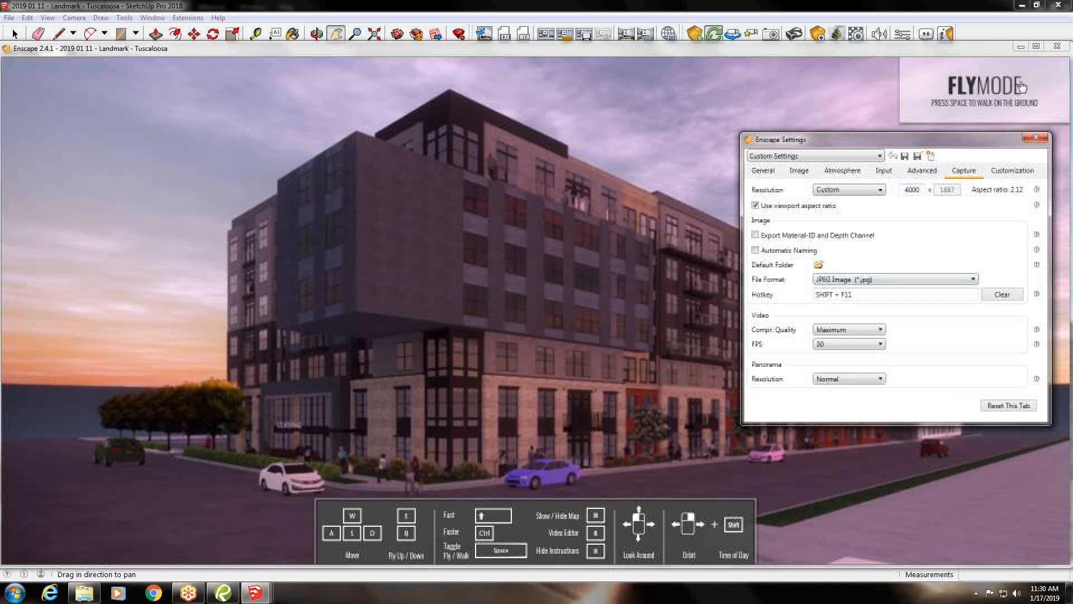
left_click(1036, 138)
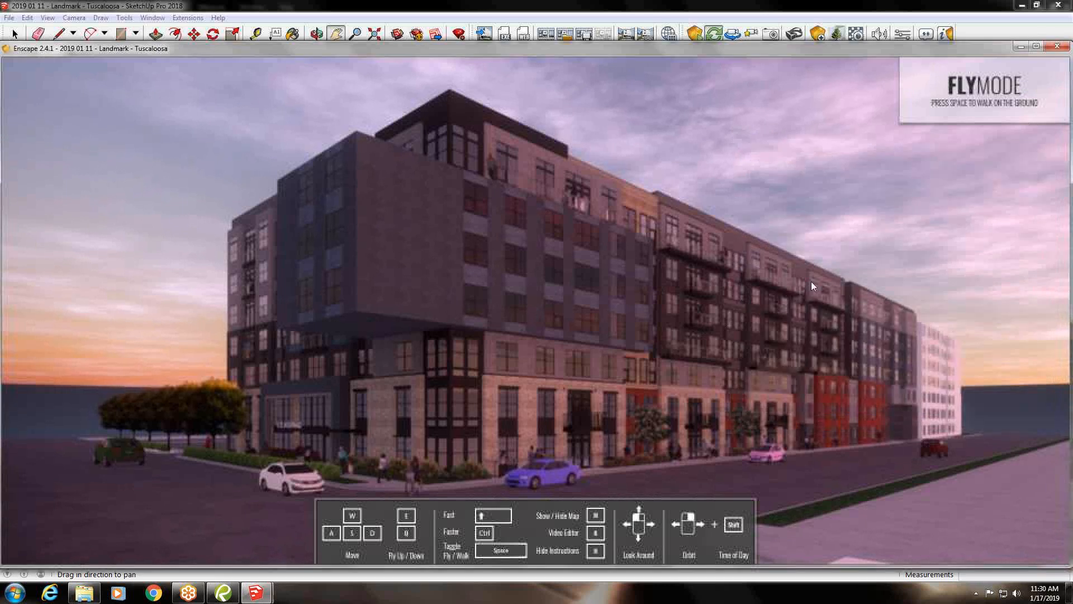
Shift the render's time of day through bright daylight and on to nightfall
mouse_move(657, 295)
right_mouse_down("shift")
mouse_move(1018, 295)
mouse_move(990, 295)
right_mouse_up("shift")
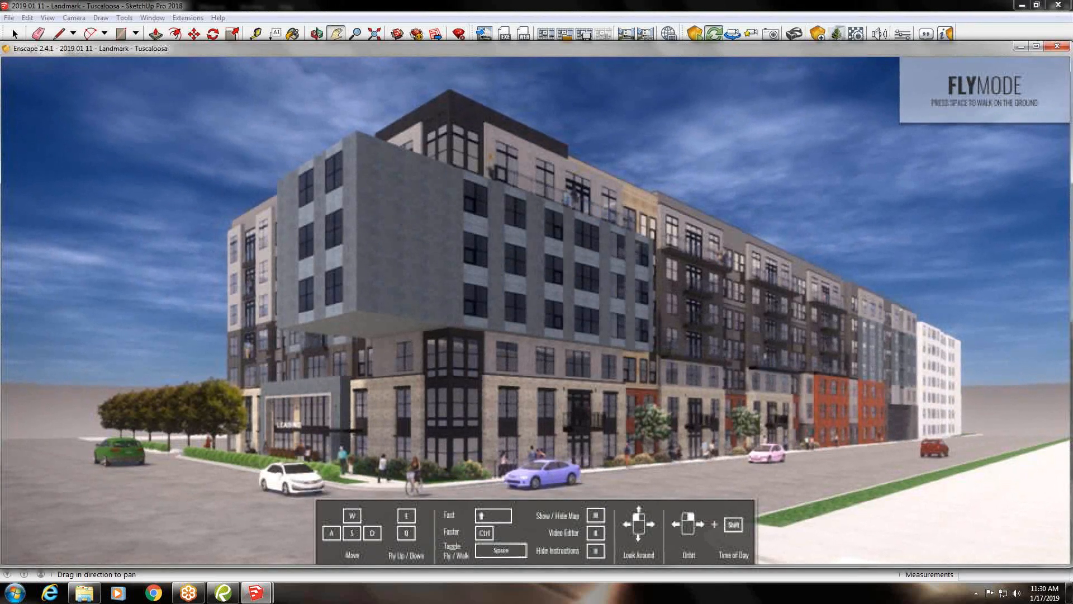
right_click_drag(537, 310, 741, 310, "shift")
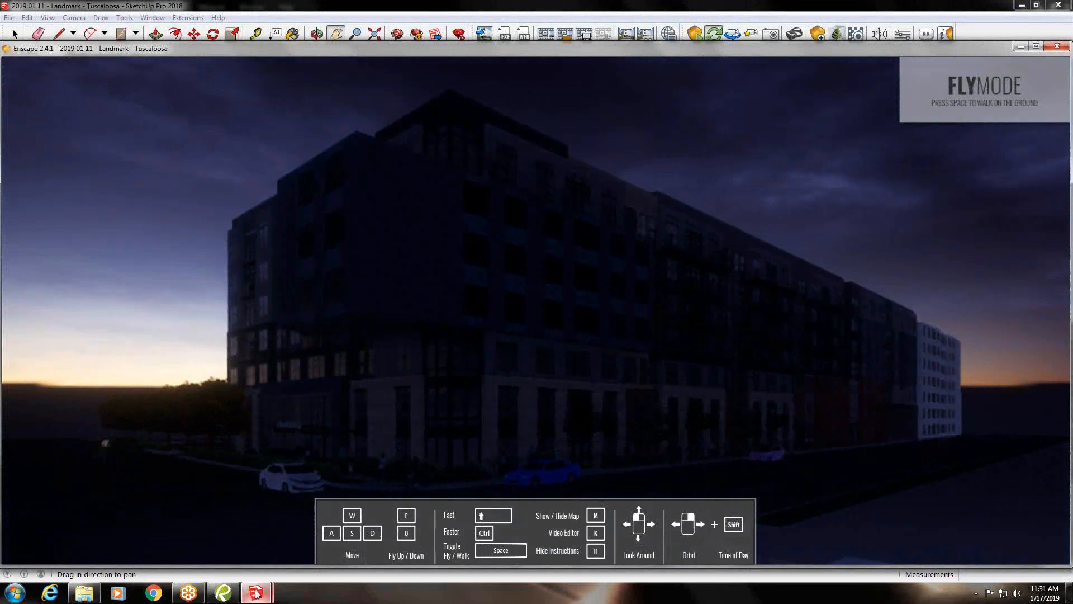
Switch to the SketchUp model window, review the saved presets in the Enscape settings, and close them
mouse_move(256, 592)
right_click(243, 527)
left_click(226, 526)
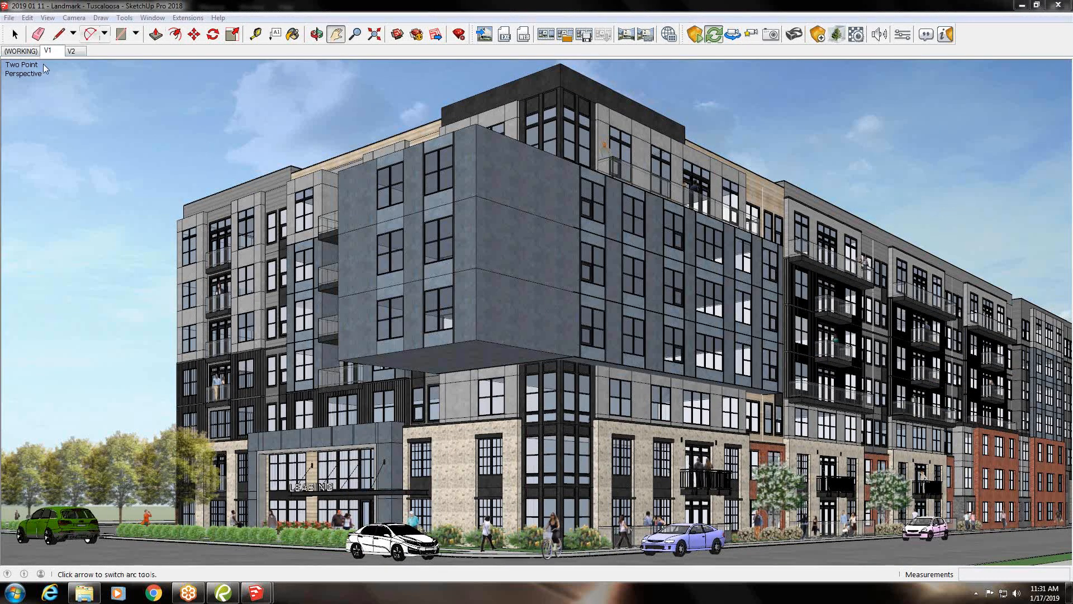
left_click(903, 35)
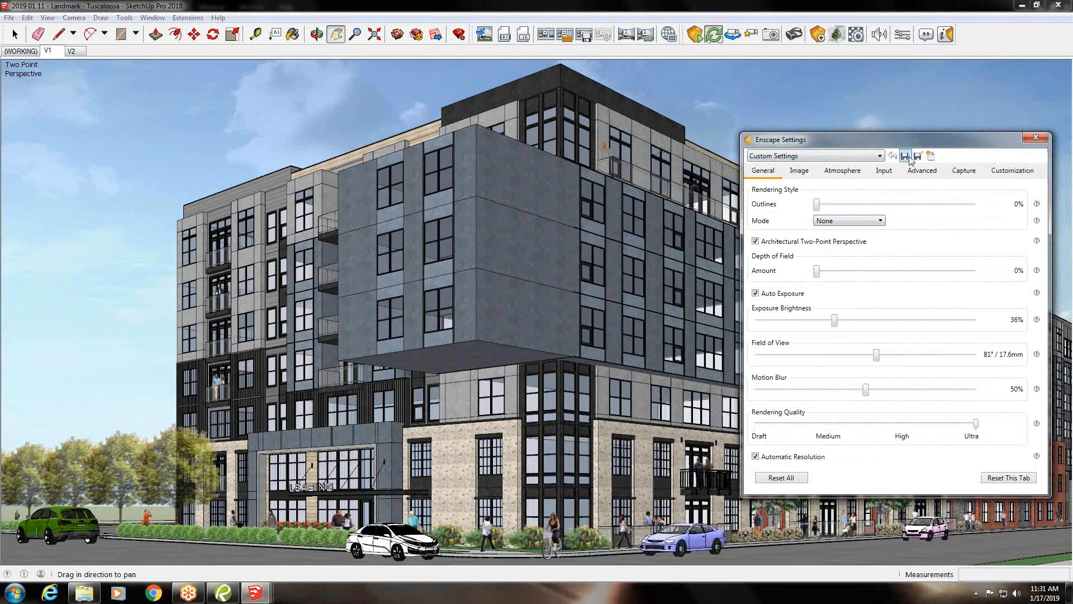
left_click(880, 156)
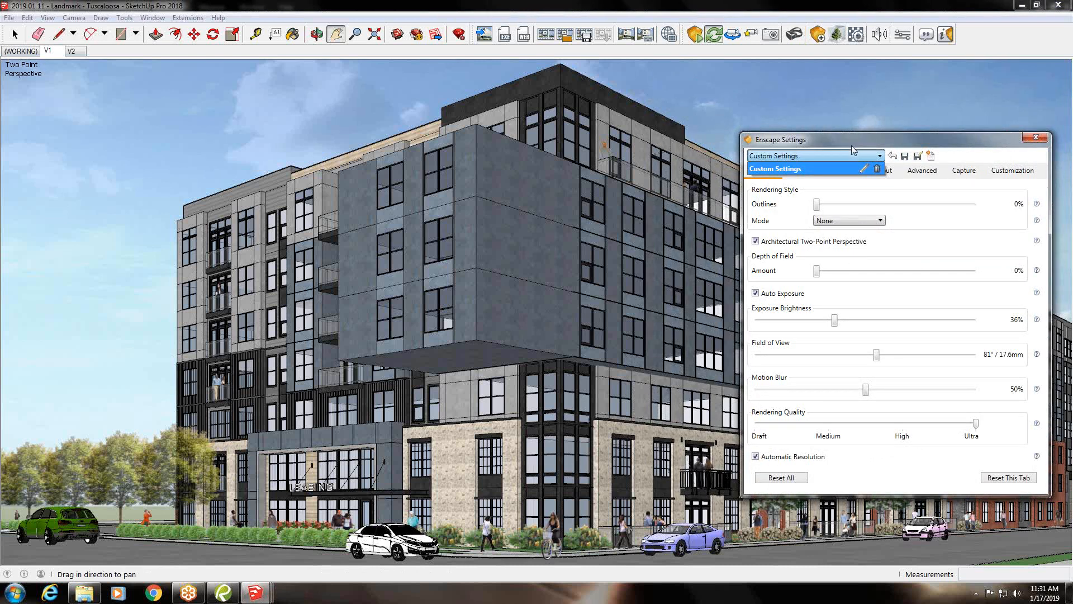
left_click(984, 144)
left_click_drag(987, 145, 925, 134)
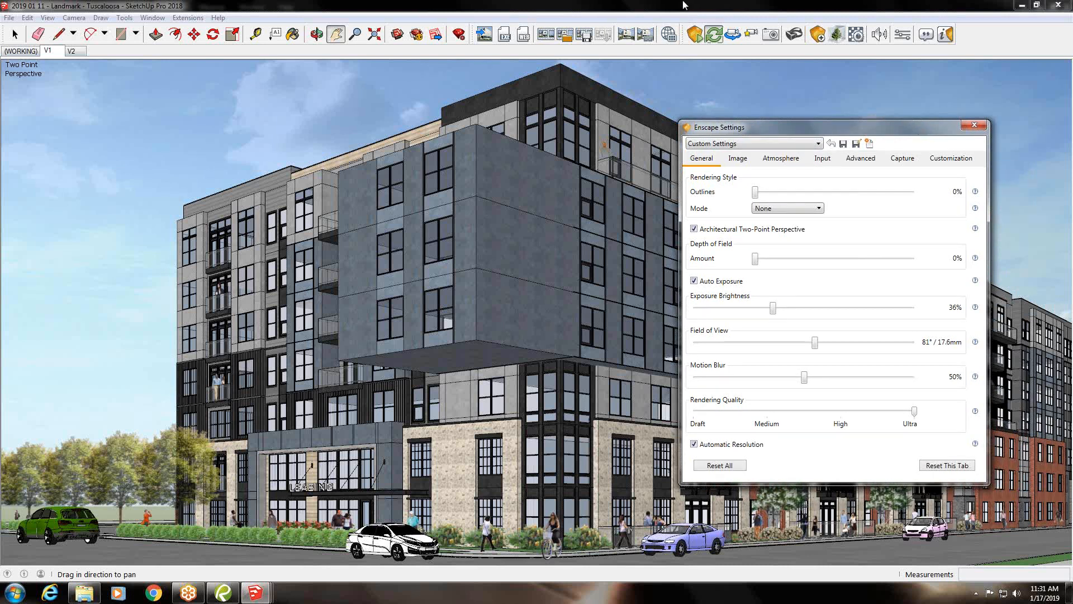
left_click(976, 127)
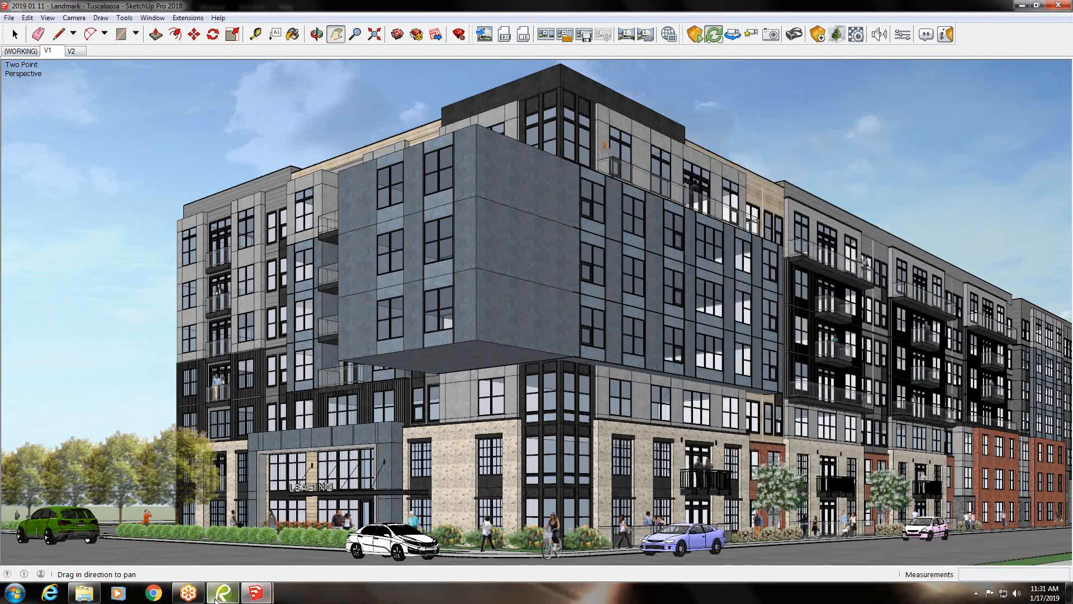
Return to the Enscape render window and shift the time of day back to bright daylight
mouse_move(256, 593)
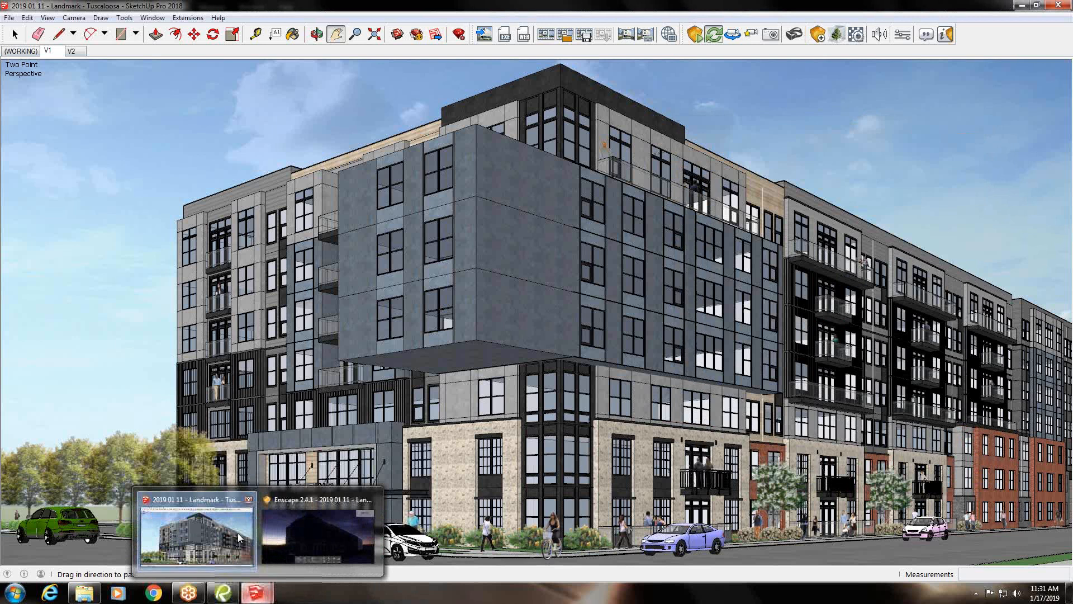
left_click(316, 529)
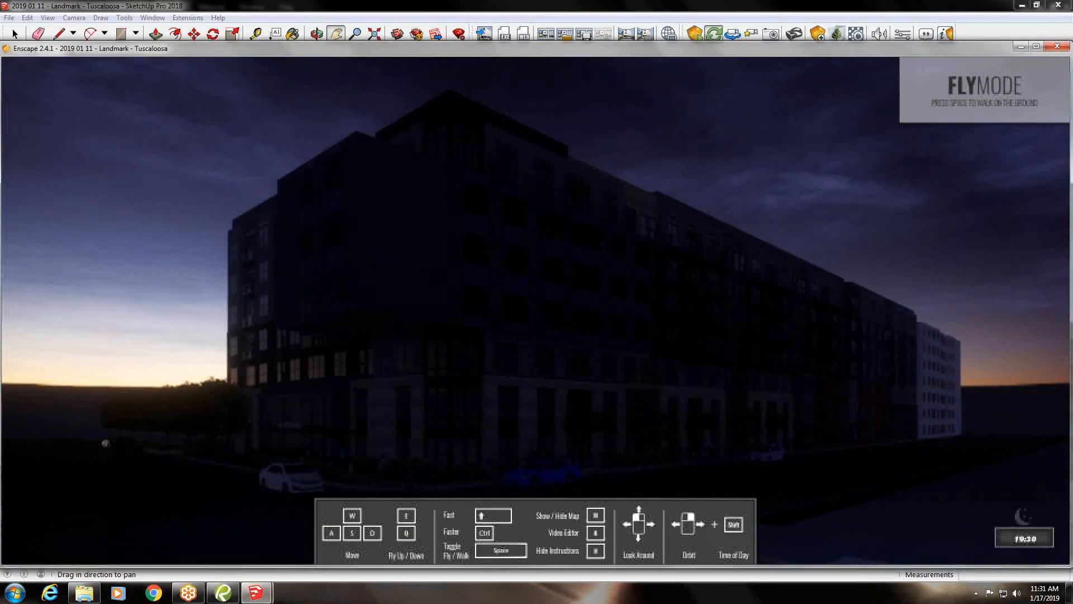
right_click_drag(536, 307, 234, 307, "shift")
right_click_drag(580, 274, 582, 273, "shift")
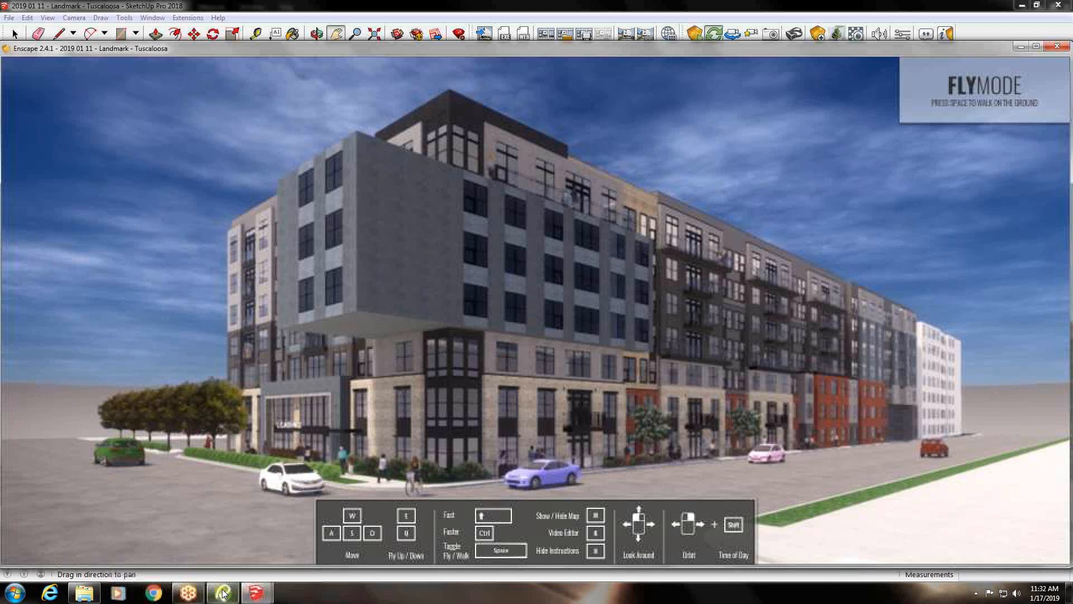
mouse_move(255, 593)
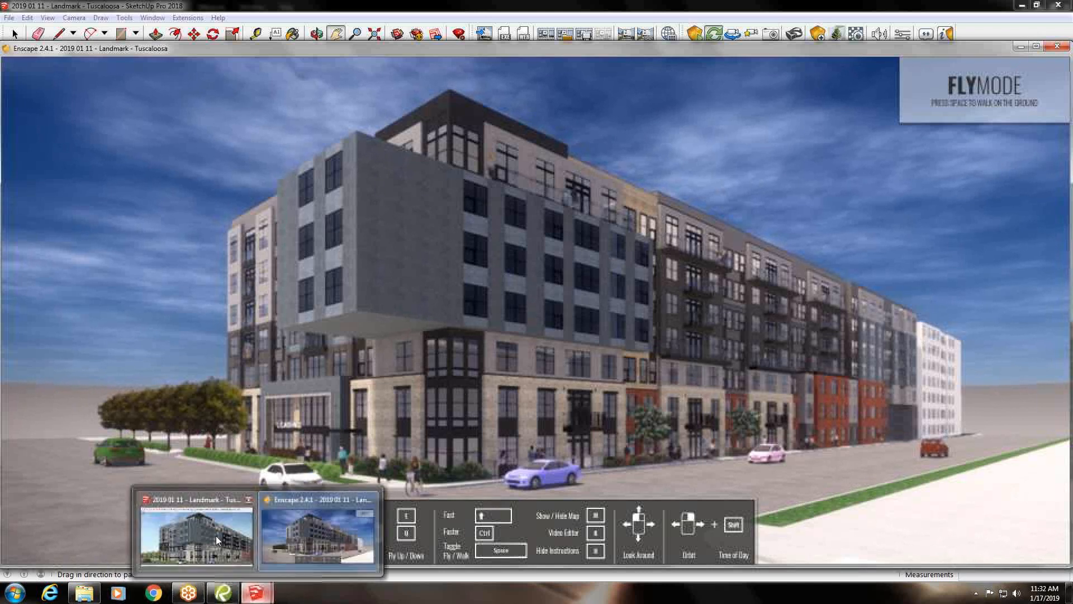
mouse_move(216, 536)
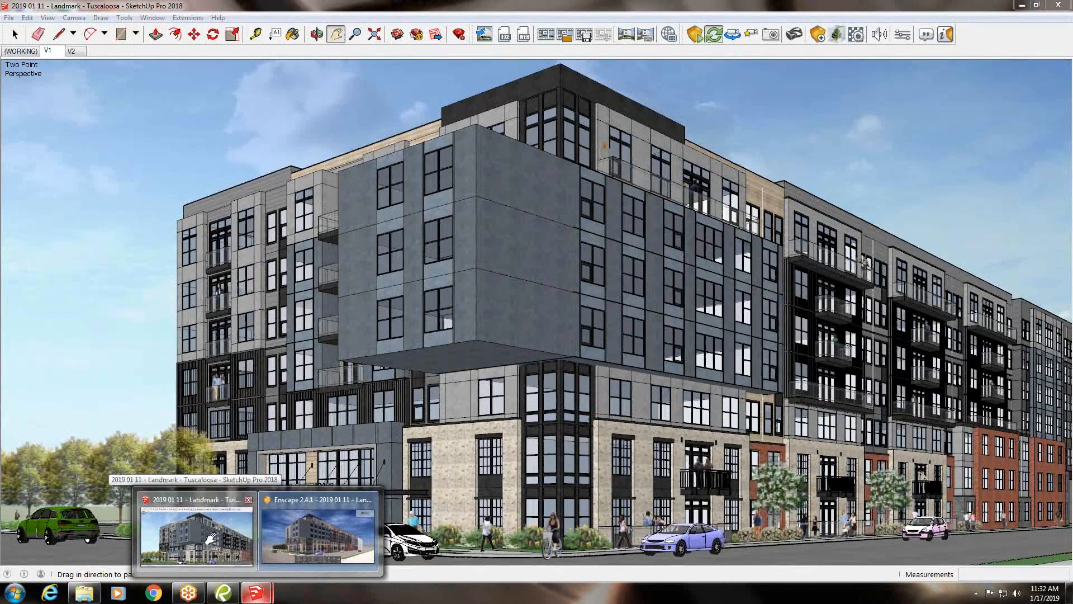
left_click(213, 537)
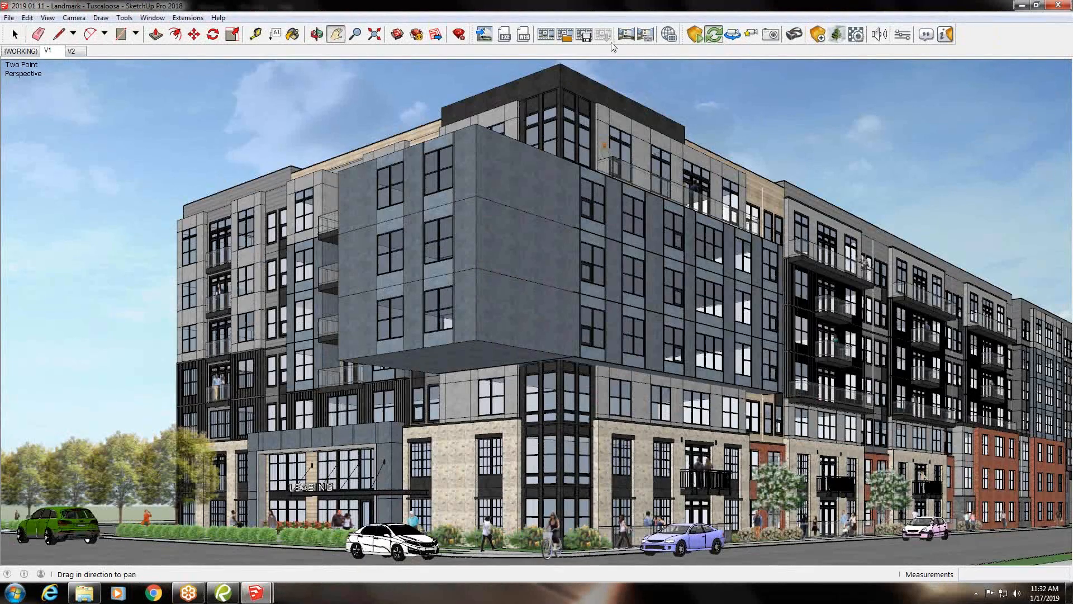
left_click(485, 35)
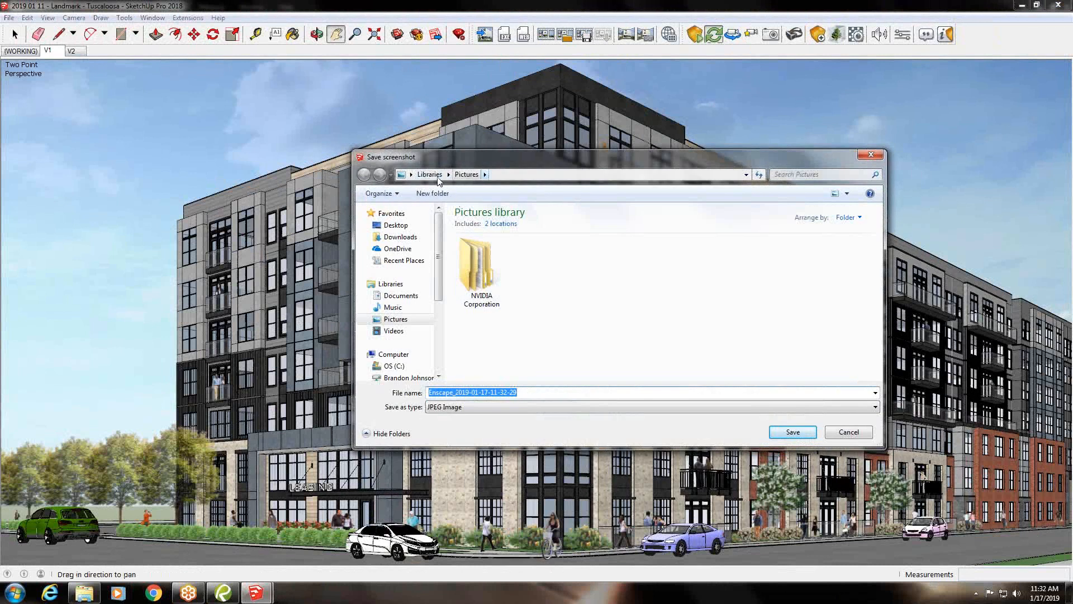
left_click(411, 377)
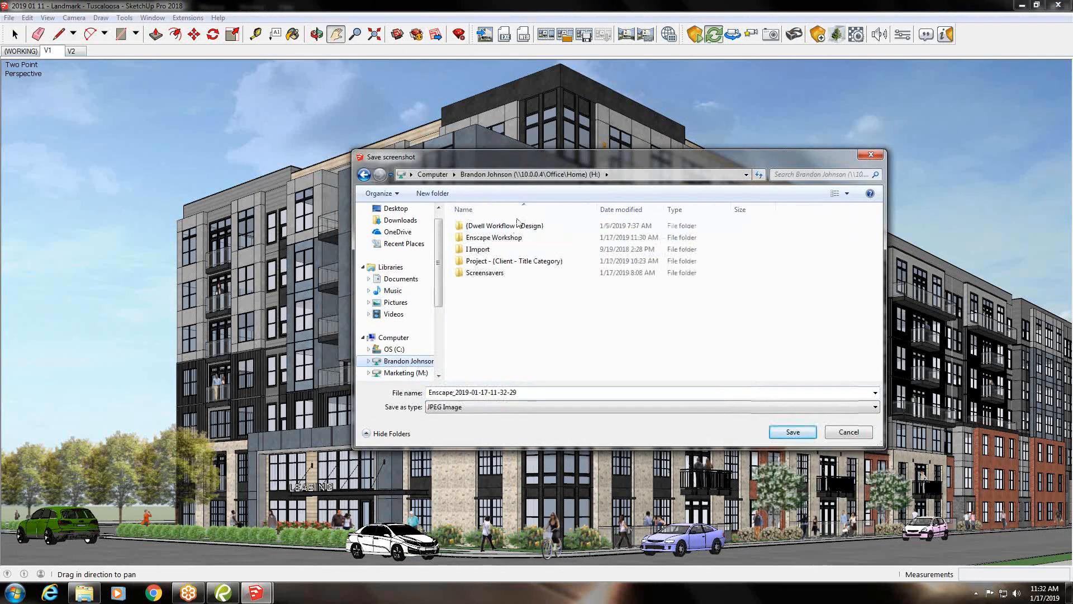
double_click(514, 239)
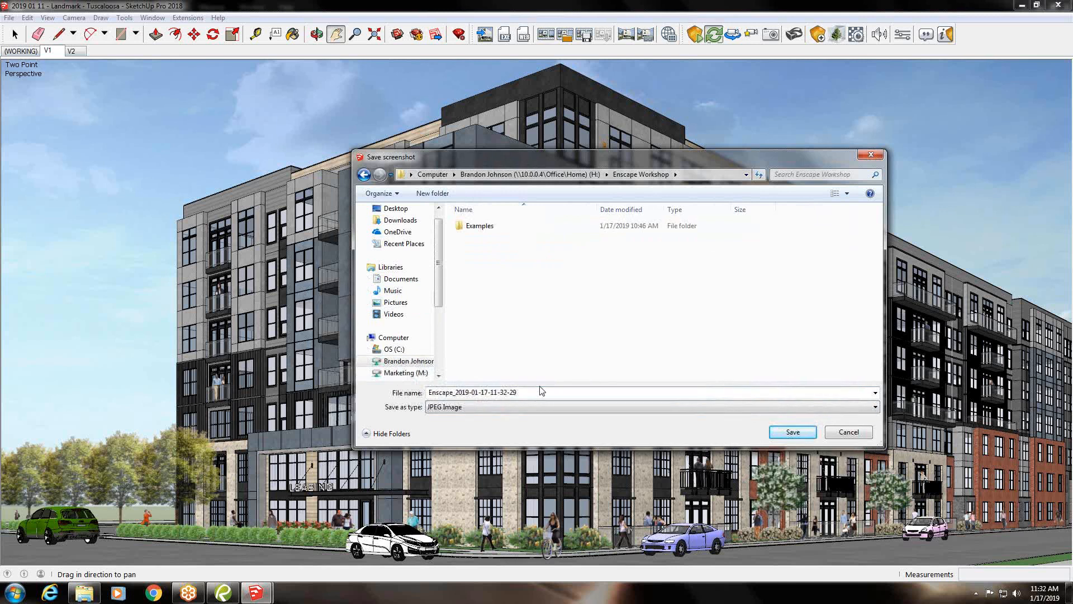
left_click(785, 432)
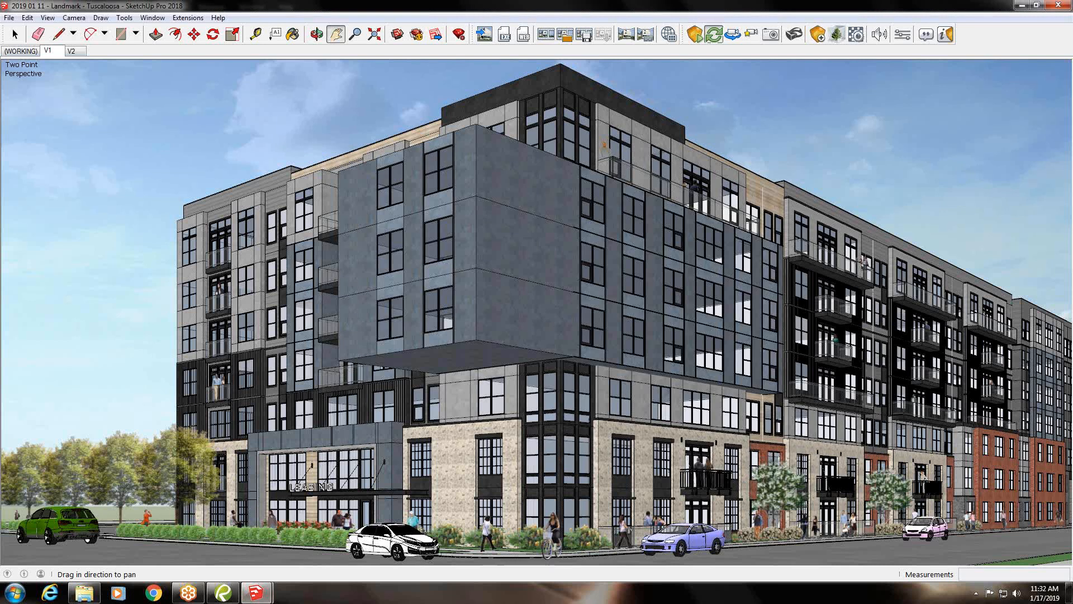
Minimize SketchUp and check the image rendering progress in the Enscape window
mouse_move(256, 594)
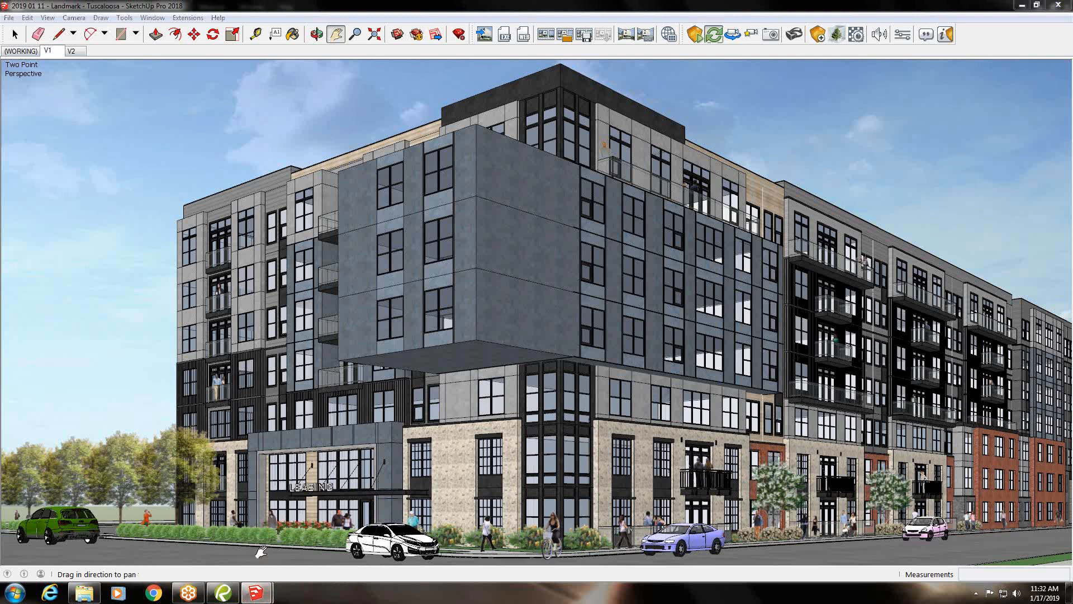
left_click(1022, 4)
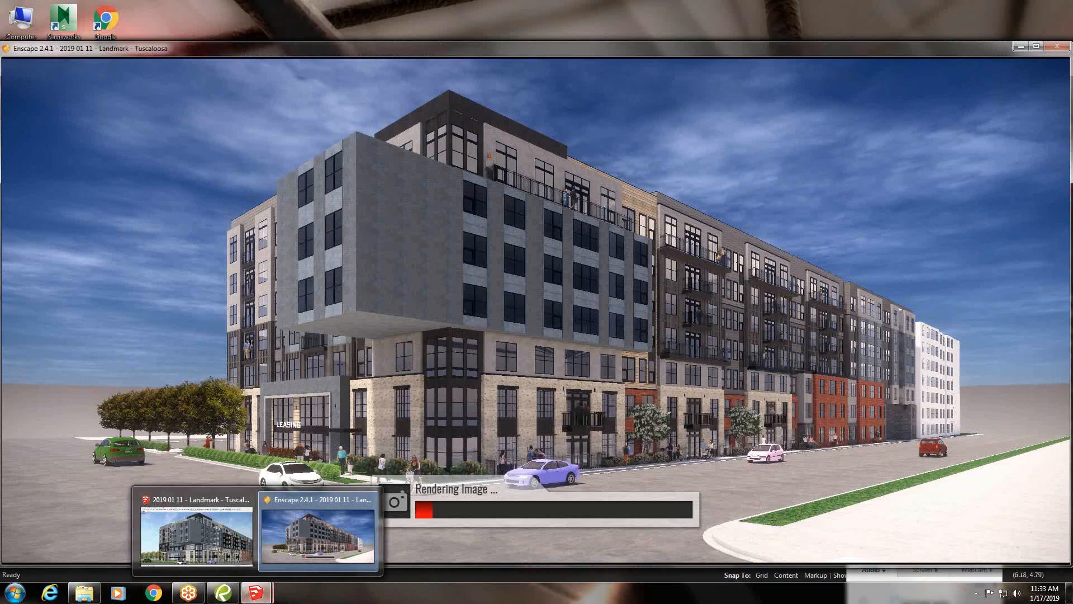
left_click(195, 551)
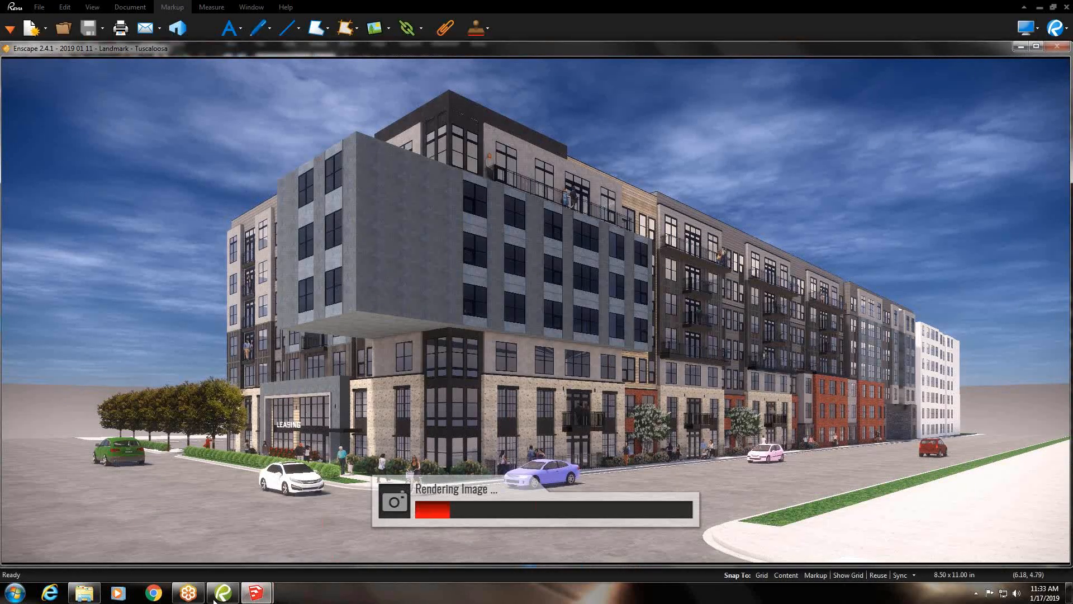
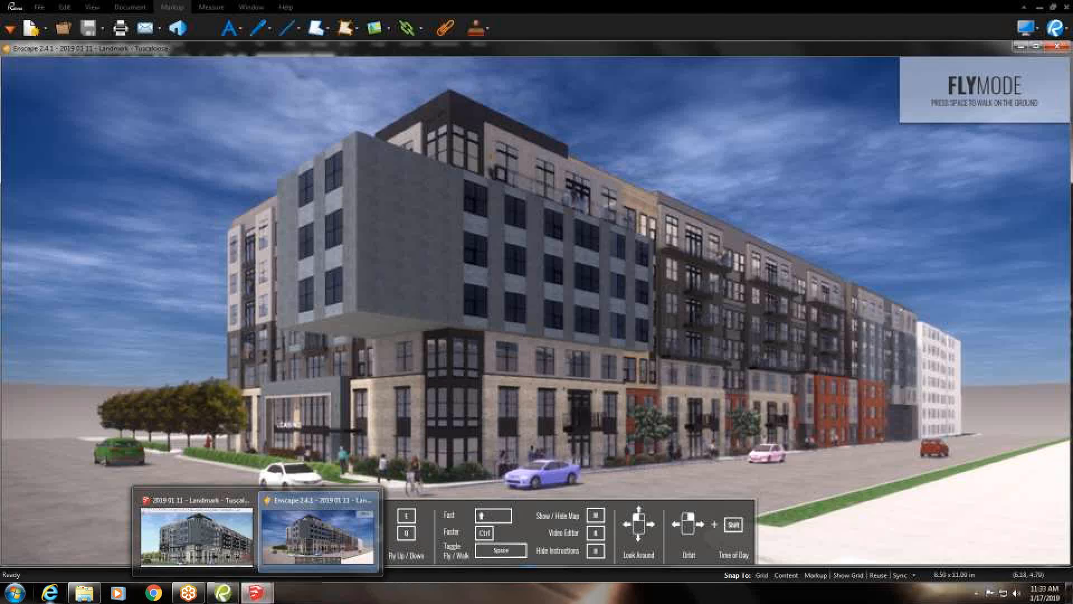
Switch to the file explorer, check the Enscape Workshop folder for the exported image, and move that window aside
mouse_move(91, 596)
left_click(95, 542)
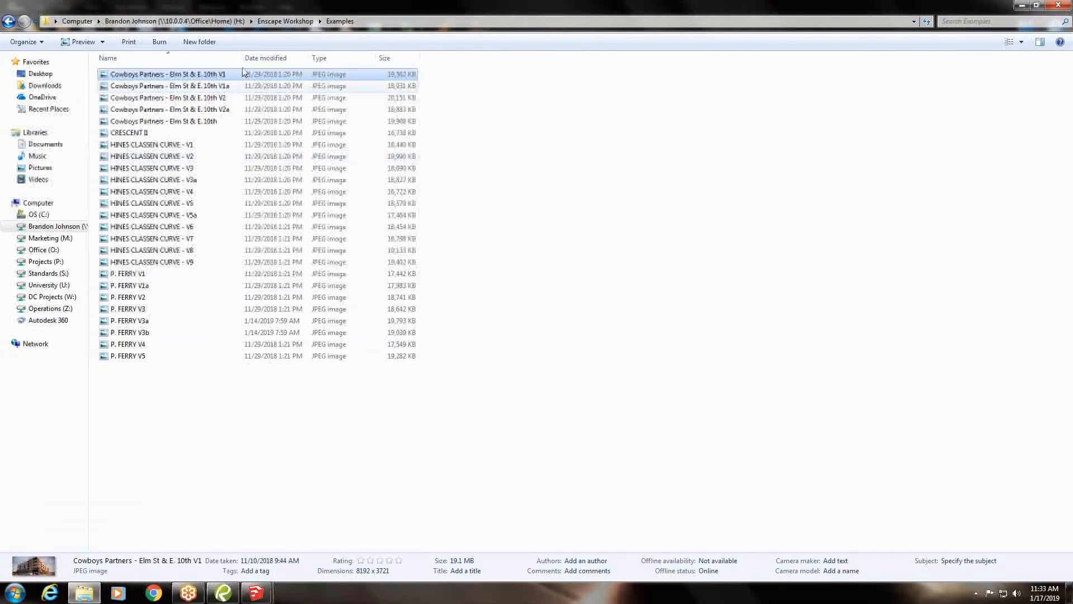
left_click(291, 22)
left_click(85, 592)
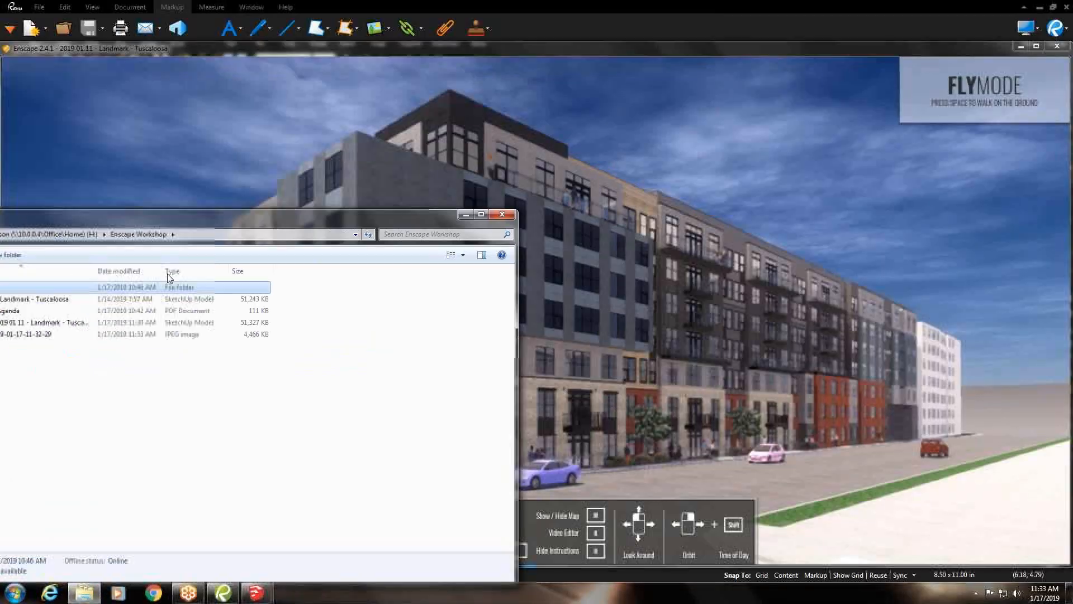
left_click_drag(109, 581, 121, 545)
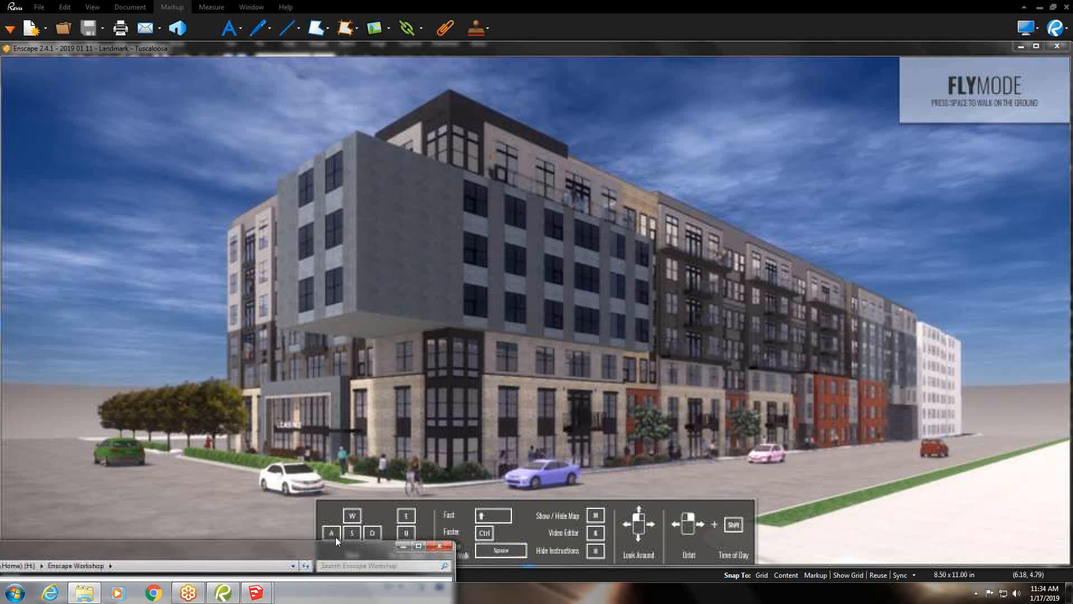
Bring the SketchUp model window back to the front
left_click(259, 594)
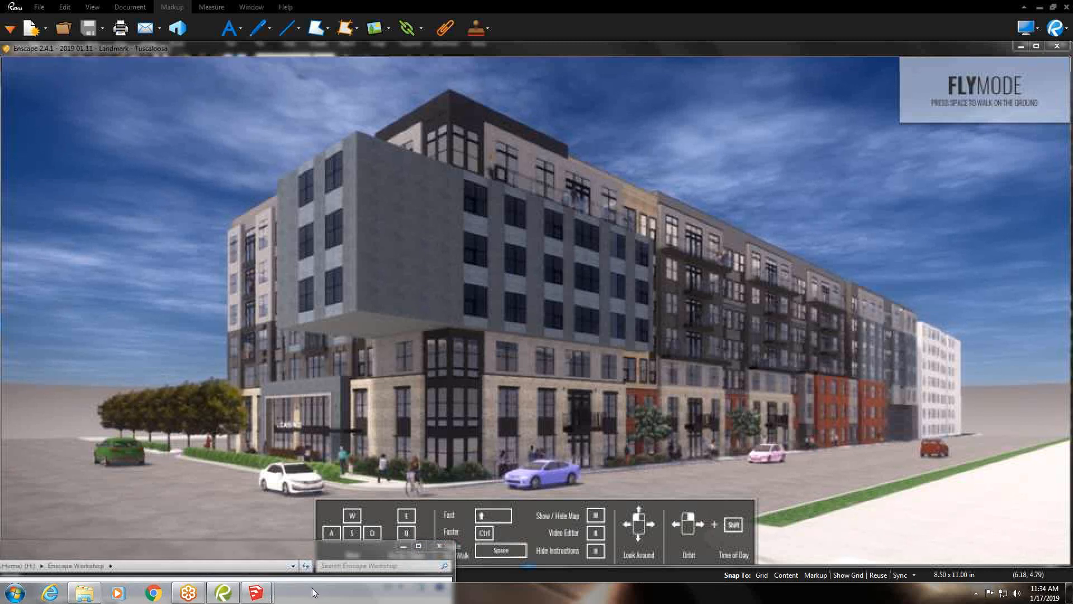
mouse_move(257, 593)
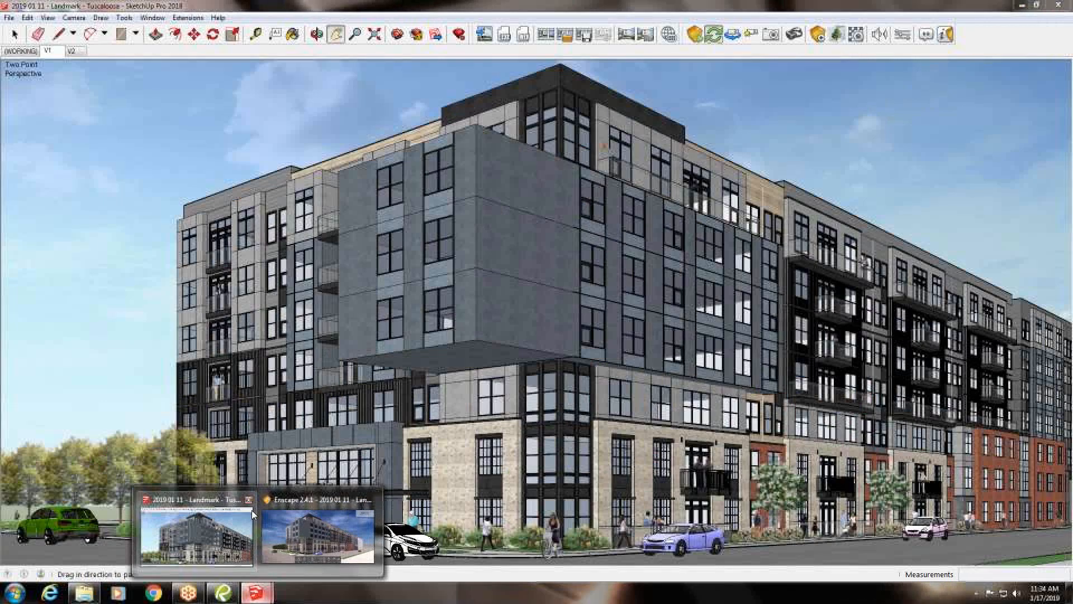
left_click(252, 510)
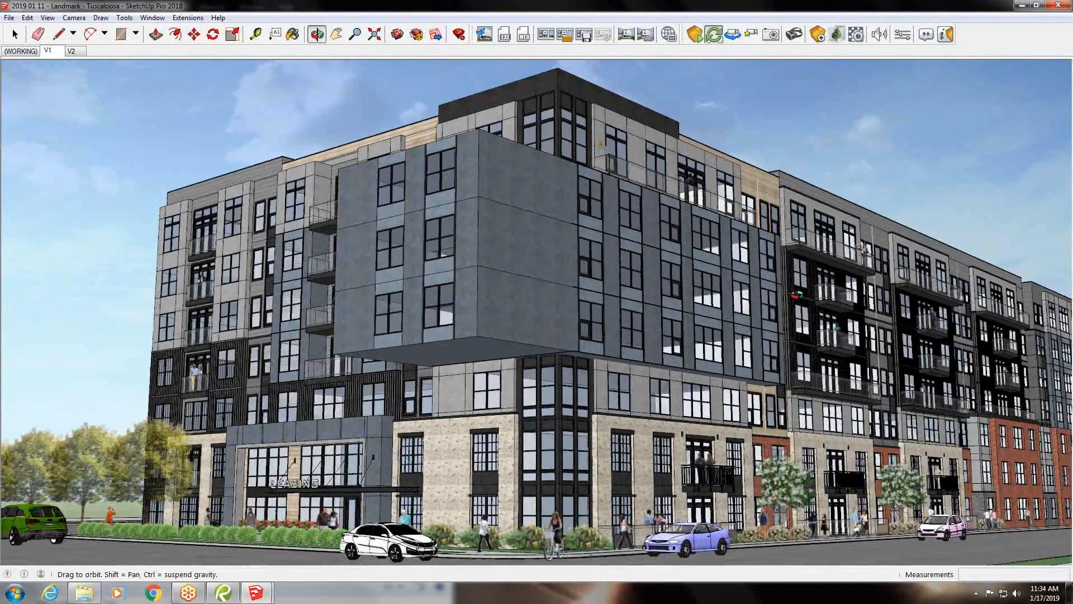
Open the Enscape Materials editor over an aerial view of the building and its surrounding streets
middle_click_drag(797, 295, 722, 420)
scroll(699, 408, "down", 3)
middle_click_drag(665, 343, 577, 304, "shift")
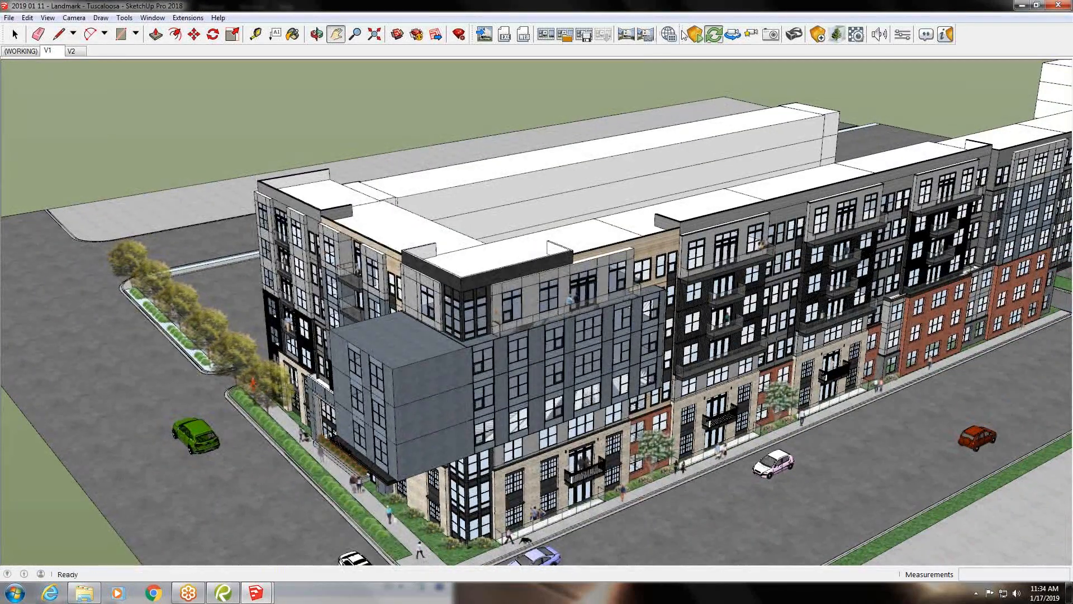
left_click(857, 35)
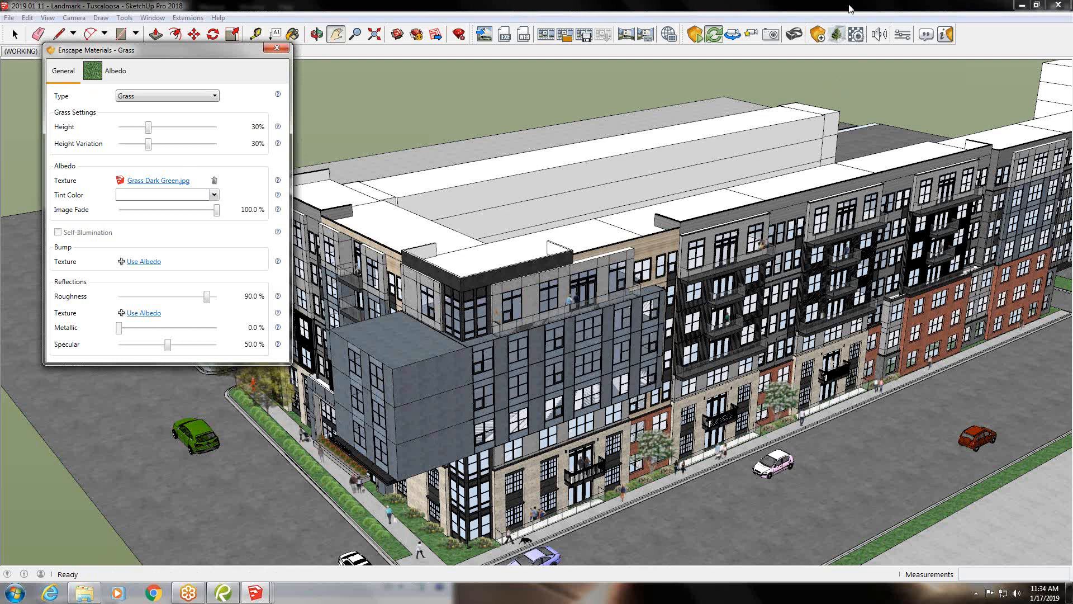
Show the tray with the Materials panel and sample the street surface to load its material in the Enscape editor
left_click(156, 18)
left_click(156, 18)
left_click(156, 18)
left_click(218, 17)
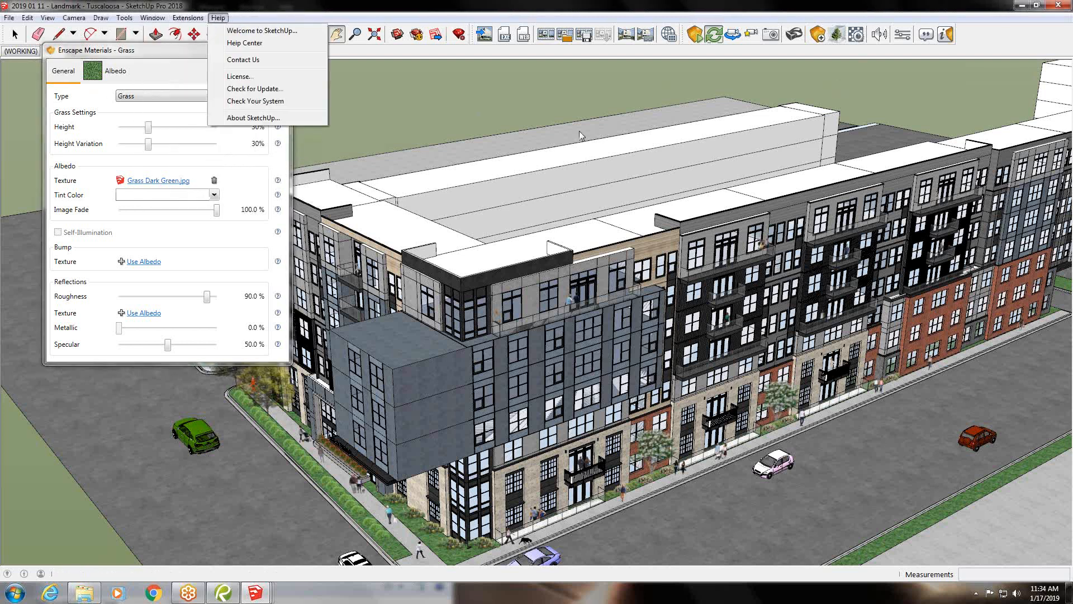
left_click(715, 5)
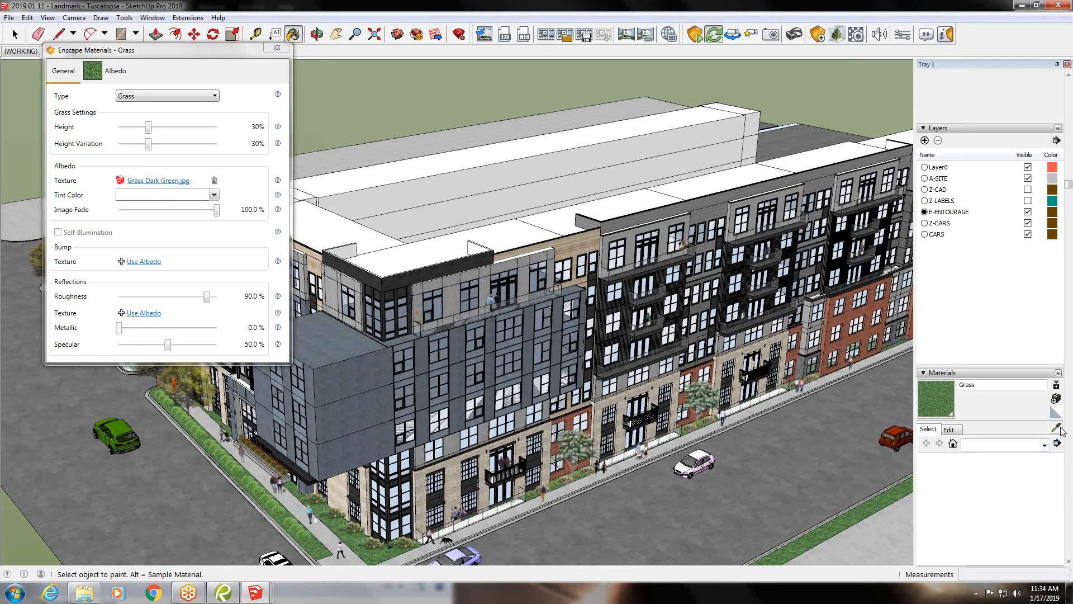
key("alt")
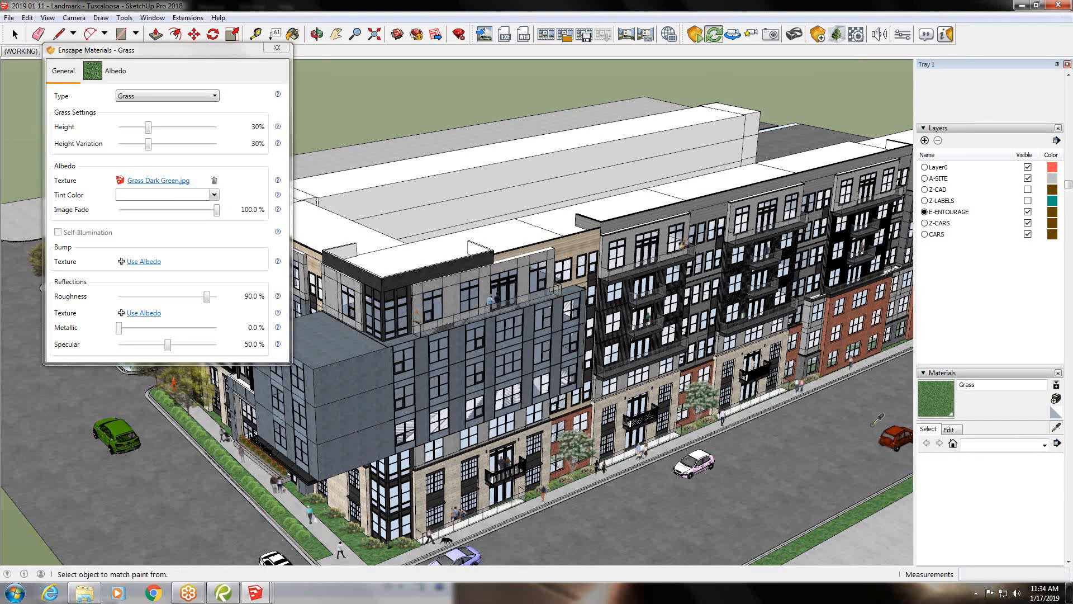
left_click(825, 429, "alt")
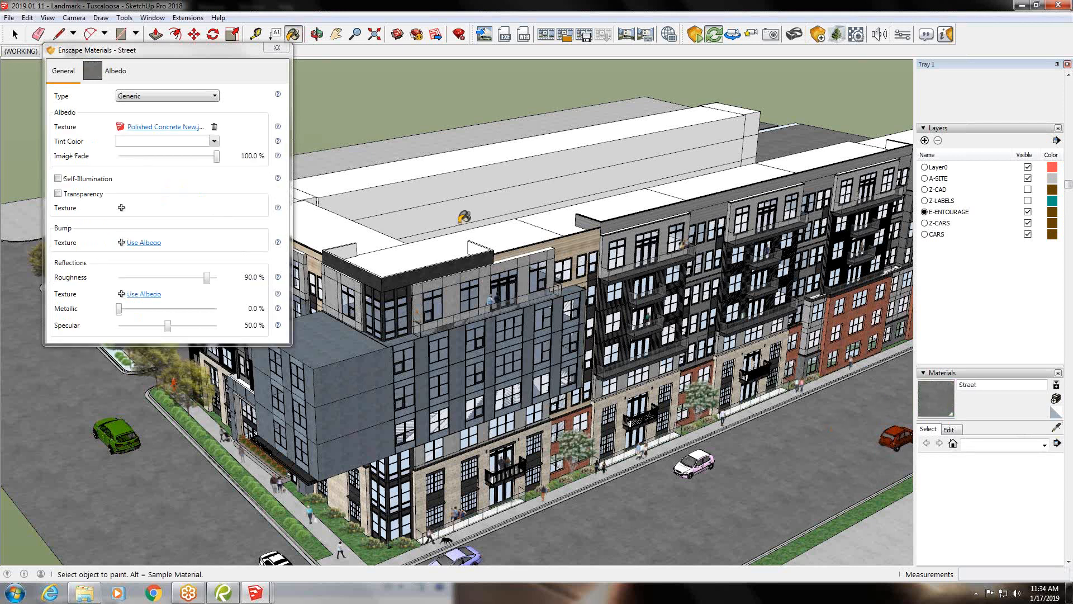
Move the material editor clear and shrink and shift the SketchUp window aside so the Enscape render shows behind the Street settings
left_click_drag(220, 56, 652, 125)
left_click(1022, 6)
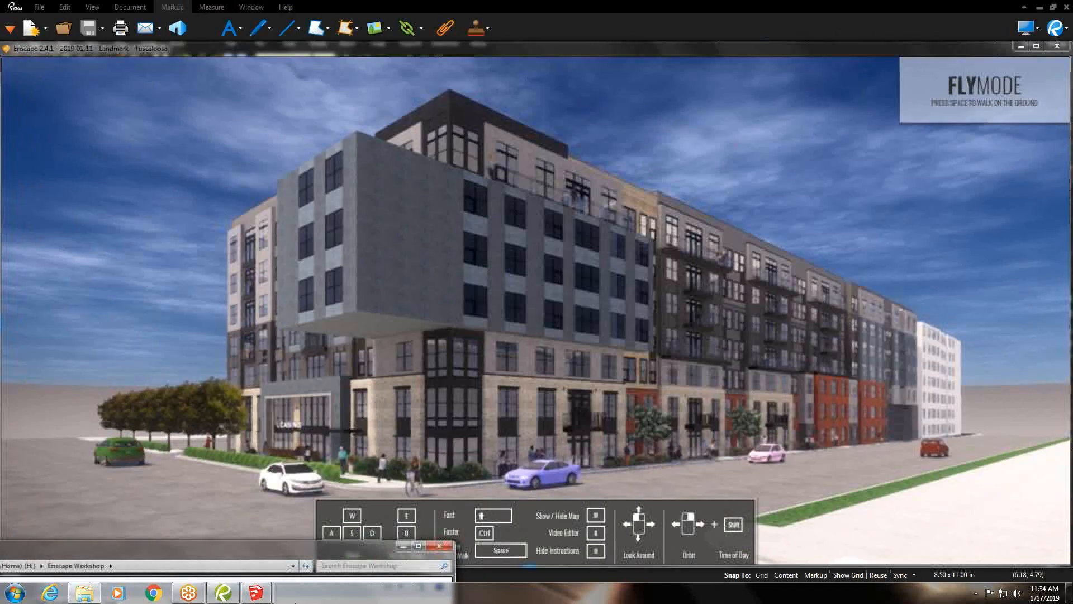
mouse_move(256, 592)
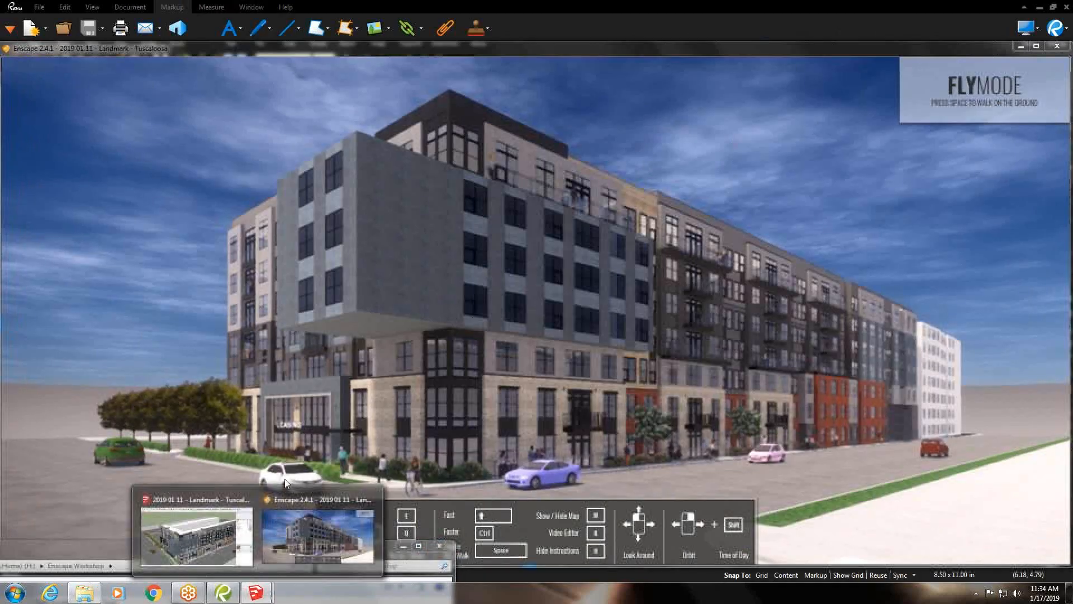
left_click(223, 525)
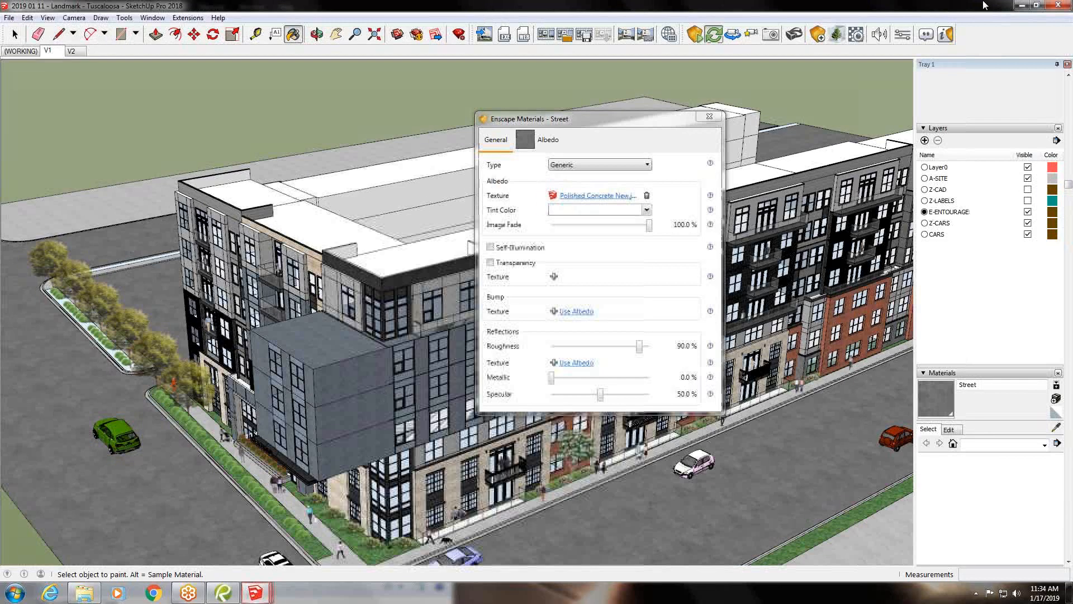
left_click(1036, 6)
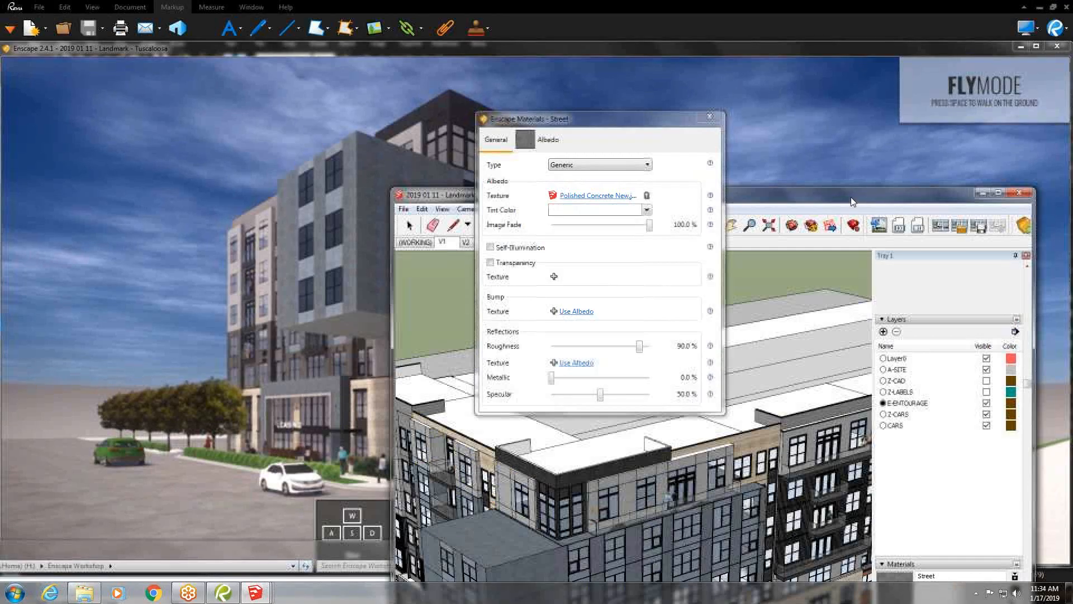
left_click_drag(851, 197, 589, 582)
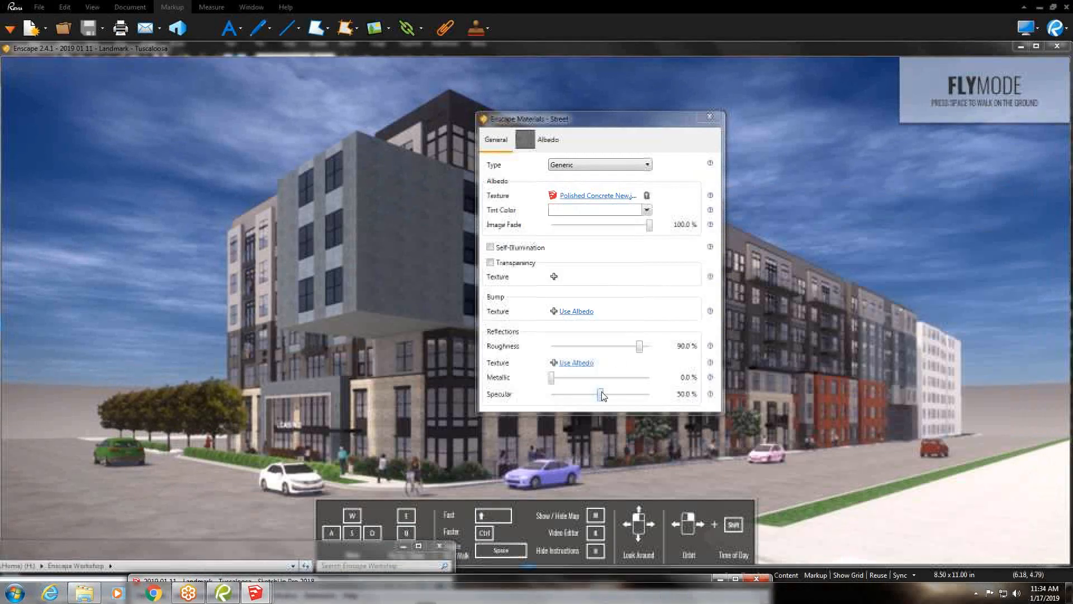
Set the Street material's roughness to 24.9% and specular to 52.9%, keeping image fade at 100%
left_click_drag(601, 396, 643, 396)
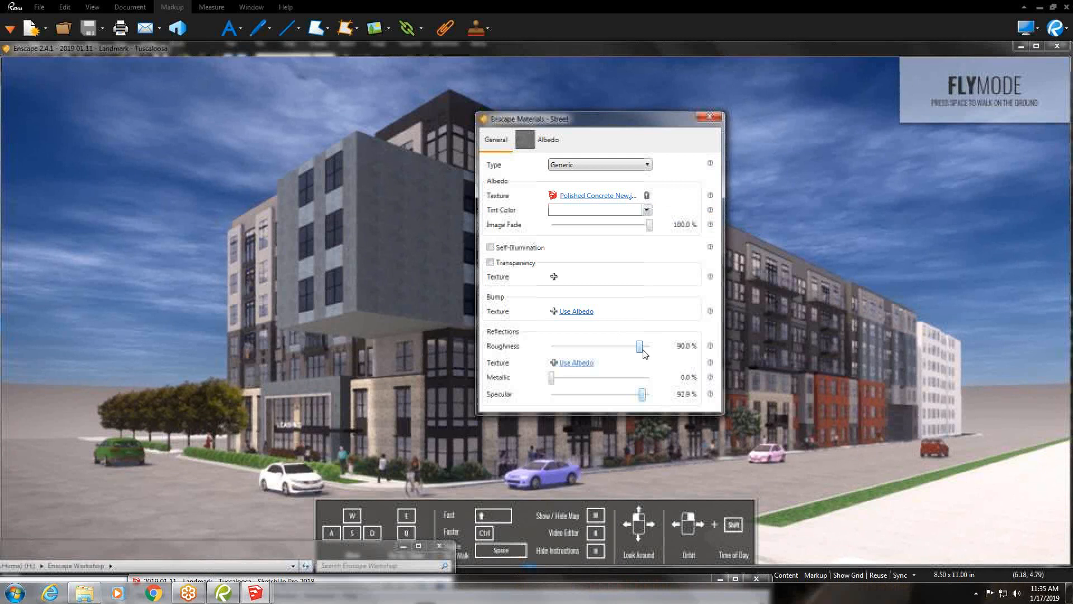
left_click_drag(640, 352, 576, 345)
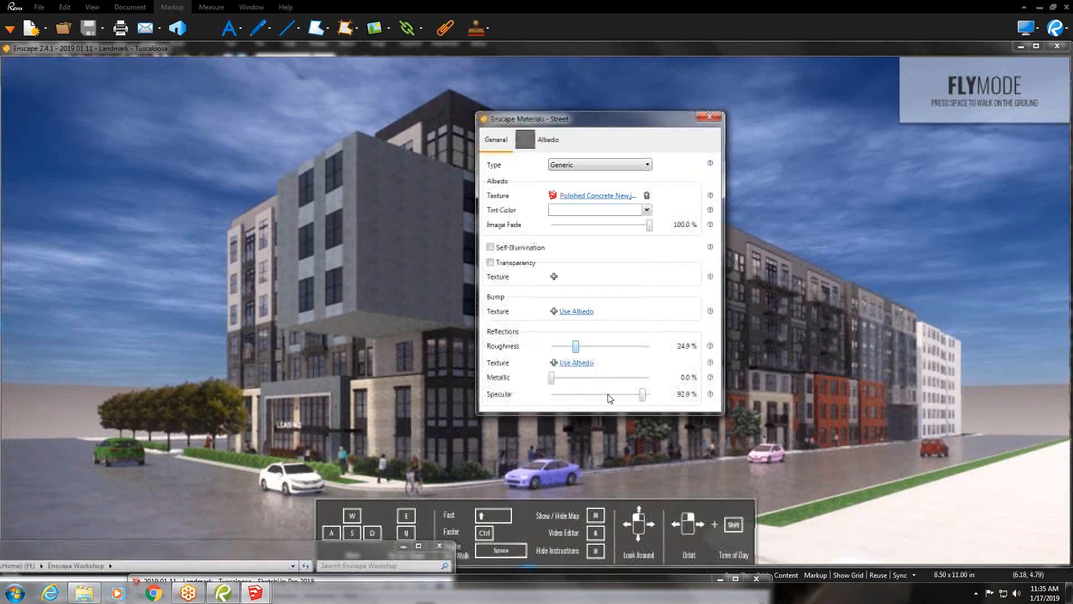
left_click_drag(642, 396, 602, 395)
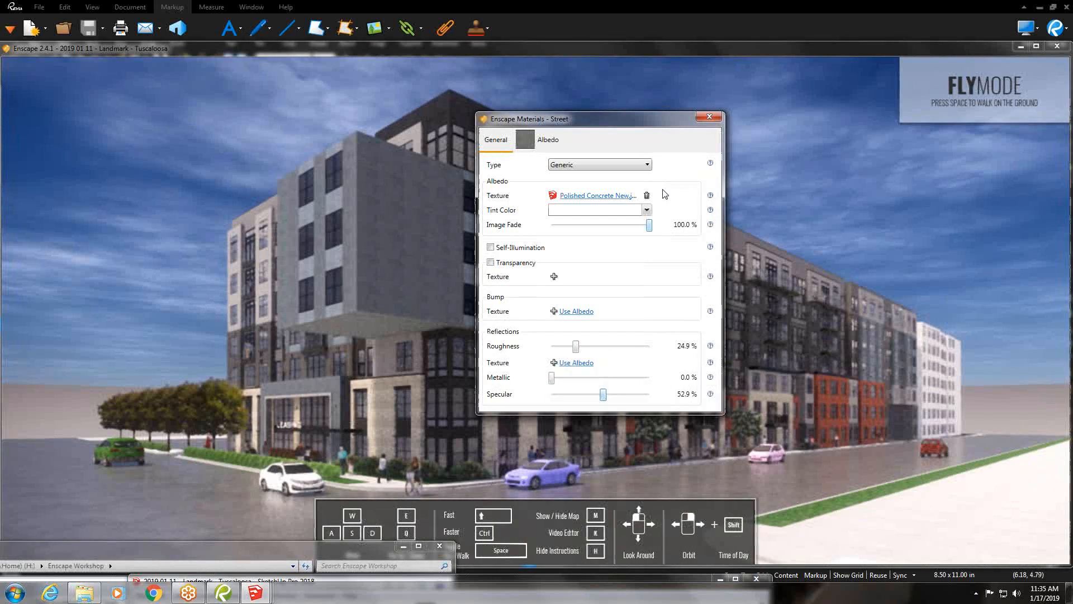
mouse_move(650, 230)
left_mouse_down()
mouse_move(632, 230)
mouse_move(652, 231)
left_mouse_up()
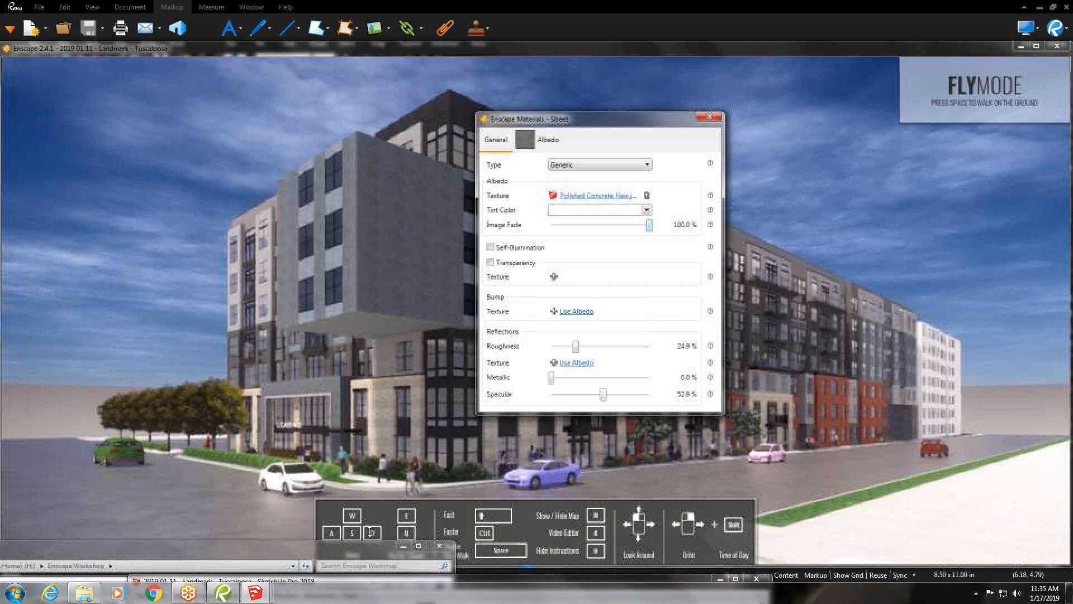
Minimize the Enscape render window and bring the SketchUp model window back to full screen
mouse_move(257, 593)
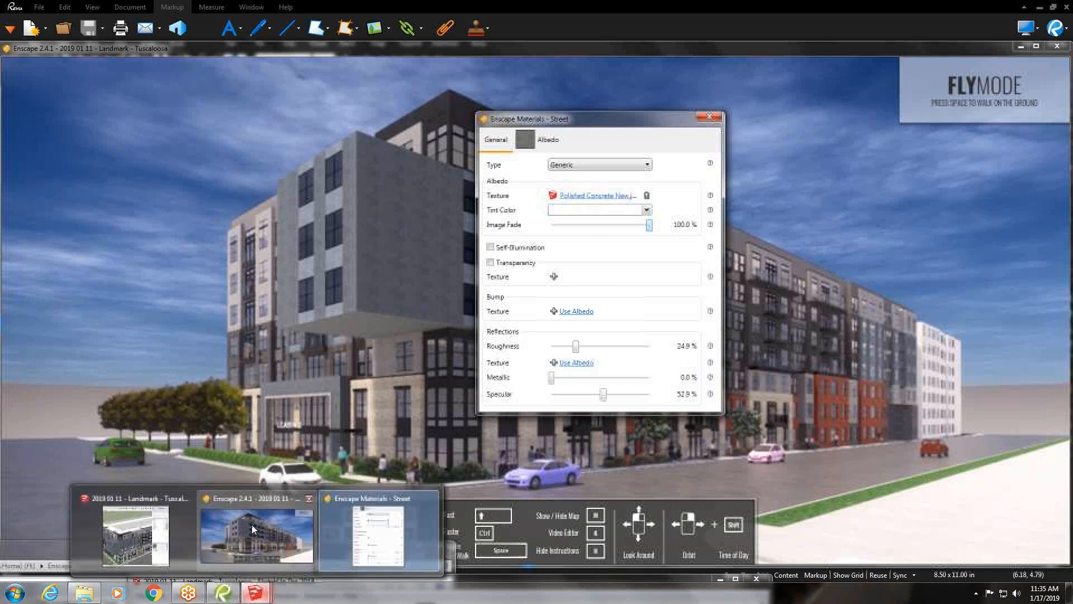
mouse_move(252, 525)
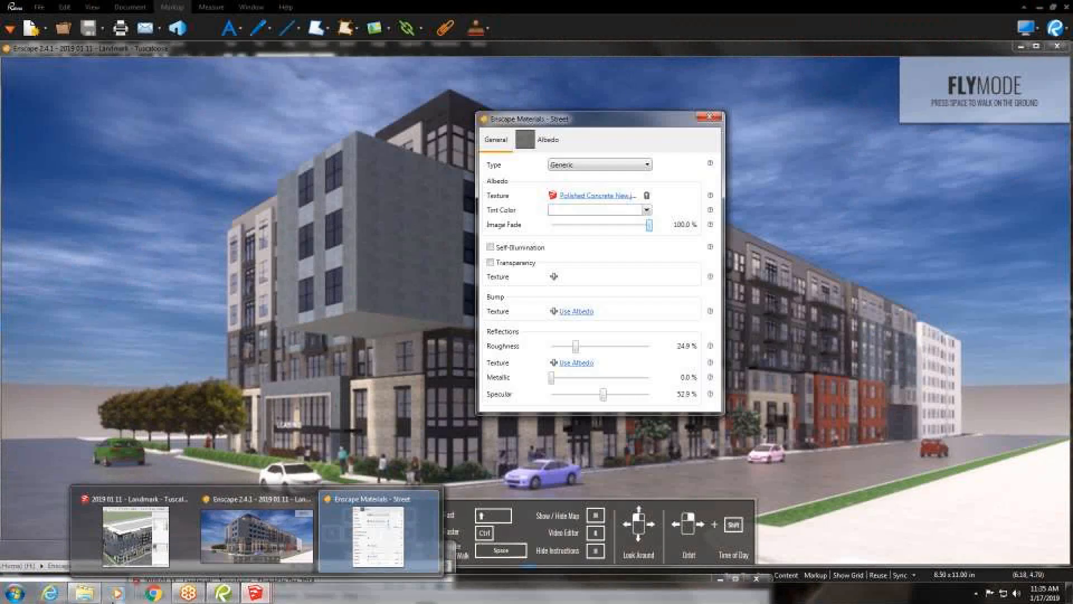
left_click(93, 600)
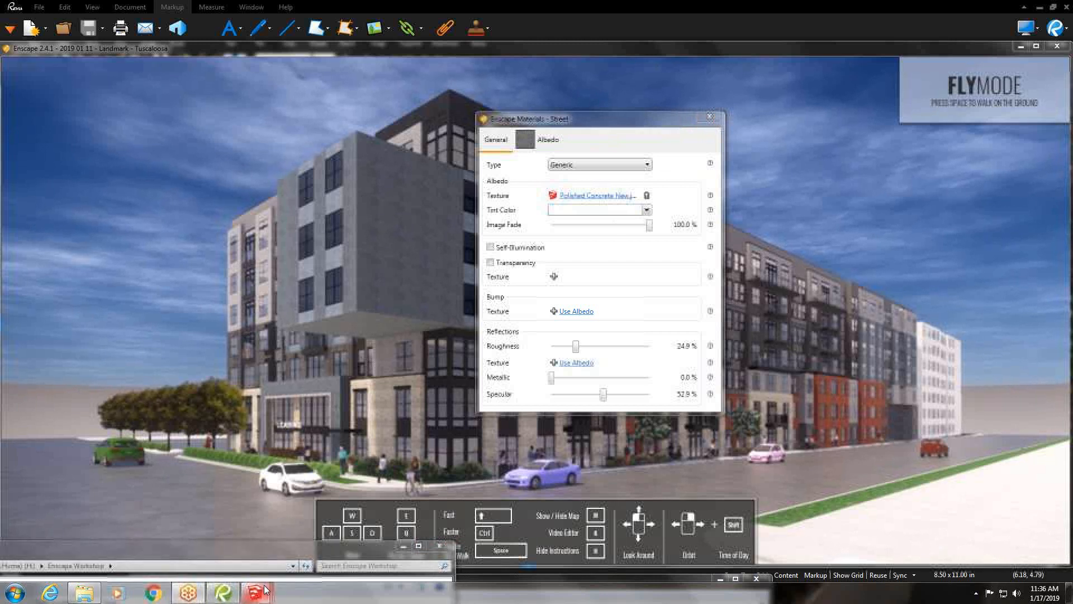
mouse_move(255, 591)
mouse_move(267, 535)
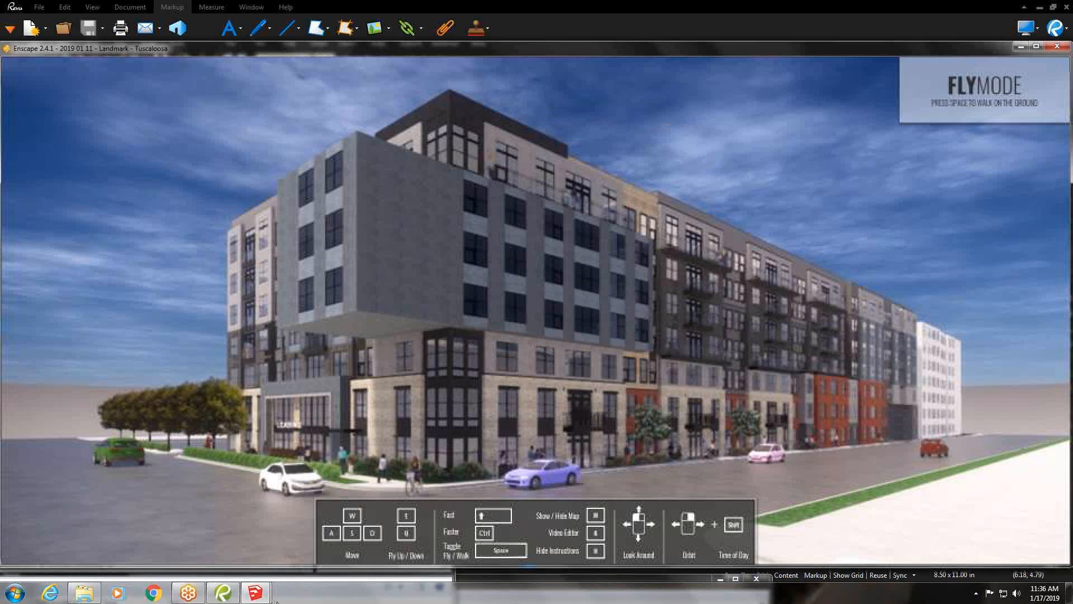
left_click(173, 526)
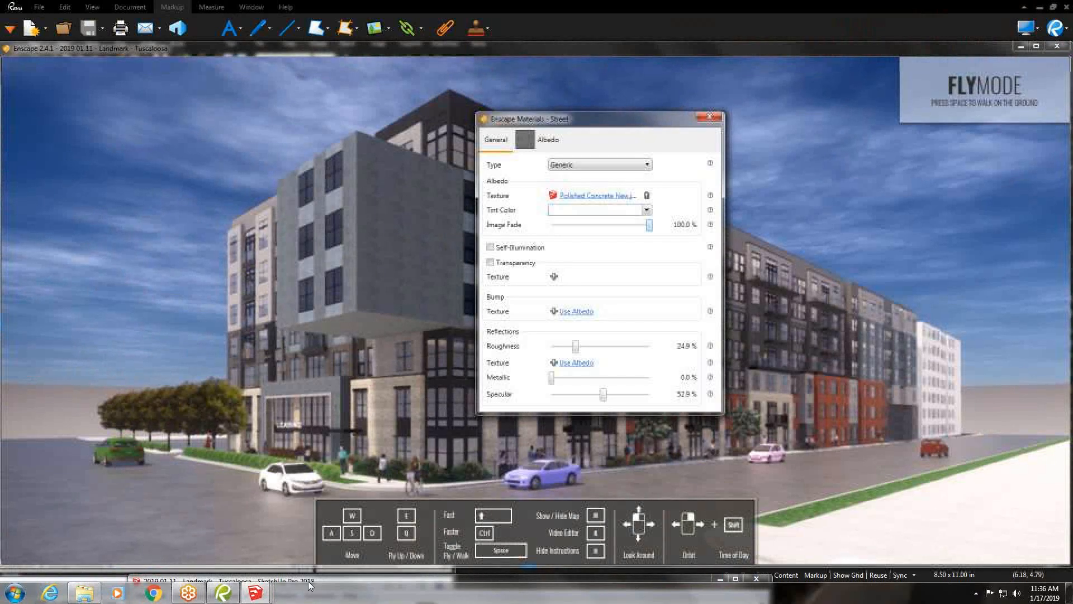
mouse_move(255, 592)
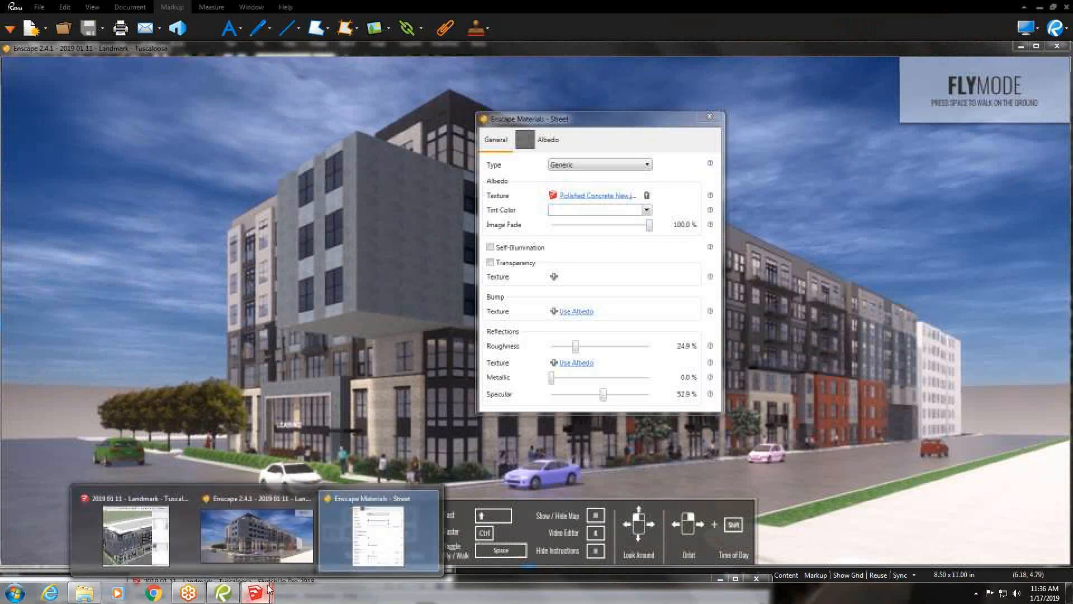
left_click(170, 528)
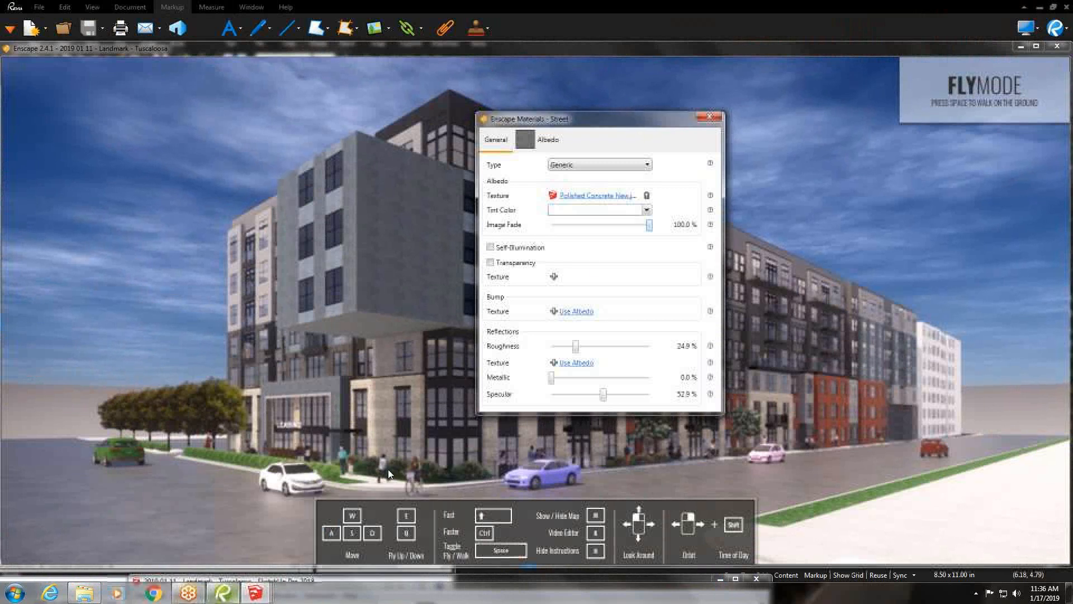
left_click(1023, 47)
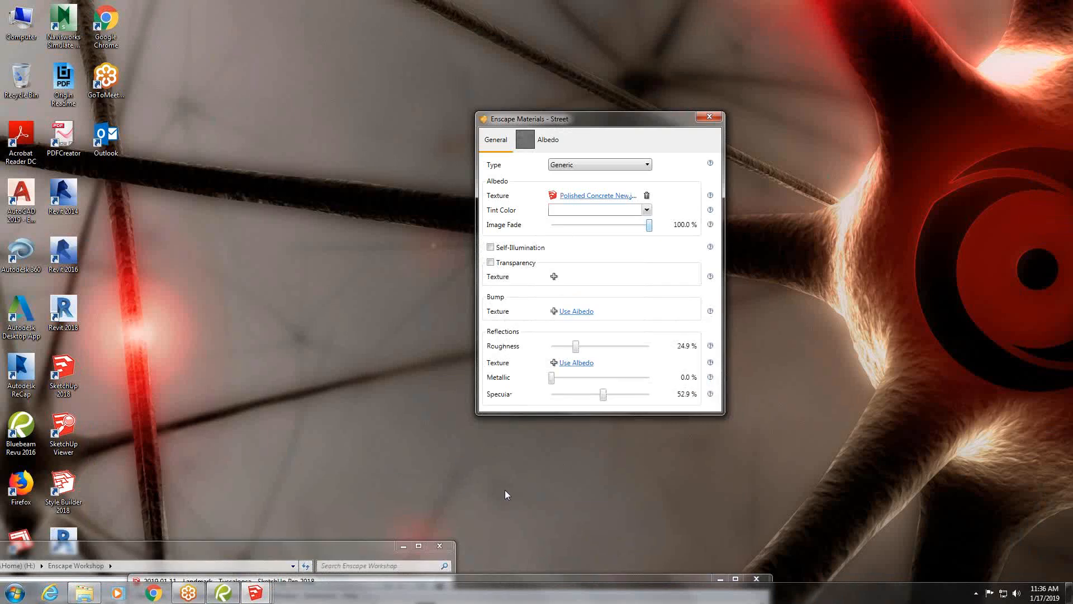
left_click(357, 568)
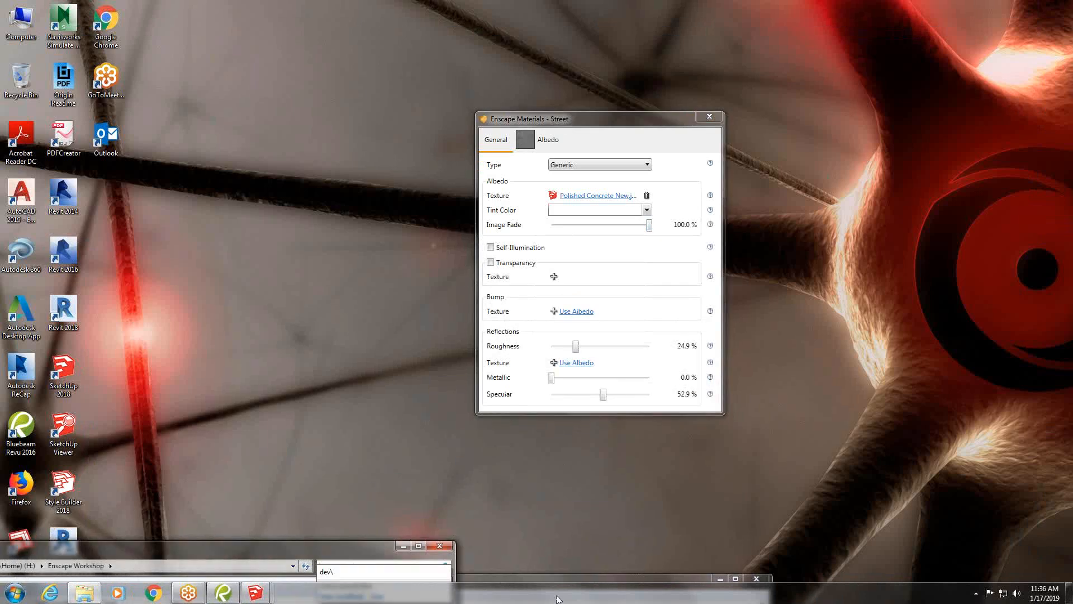
left_click(494, 532)
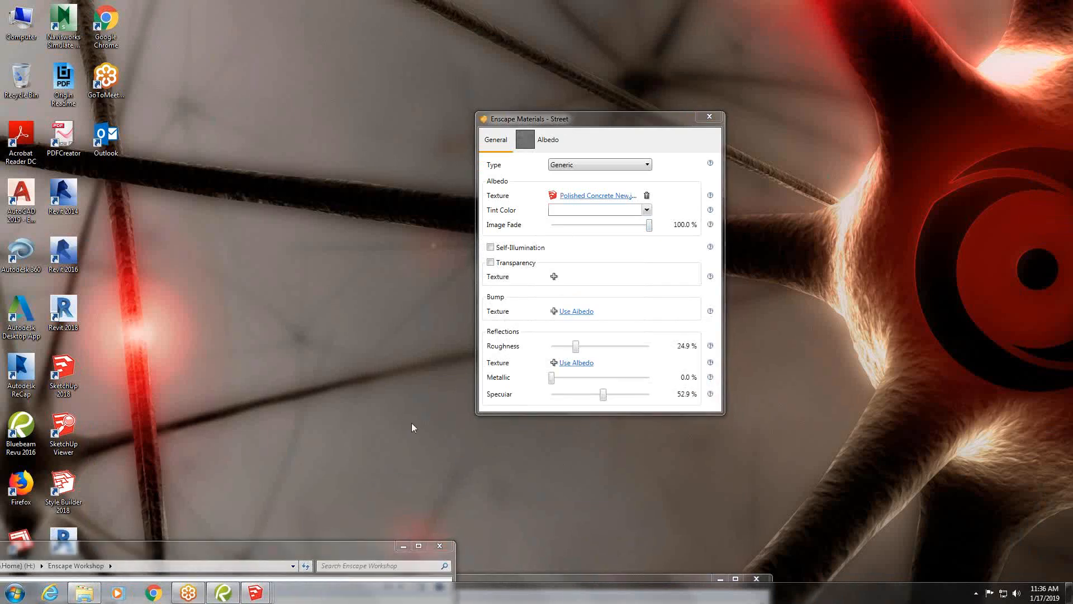
mouse_move(482, 579)
left_mouse_down()
mouse_move(453, 545)
mouse_move(395, 2)
mouse_move(371, 0)
left_mouse_up()
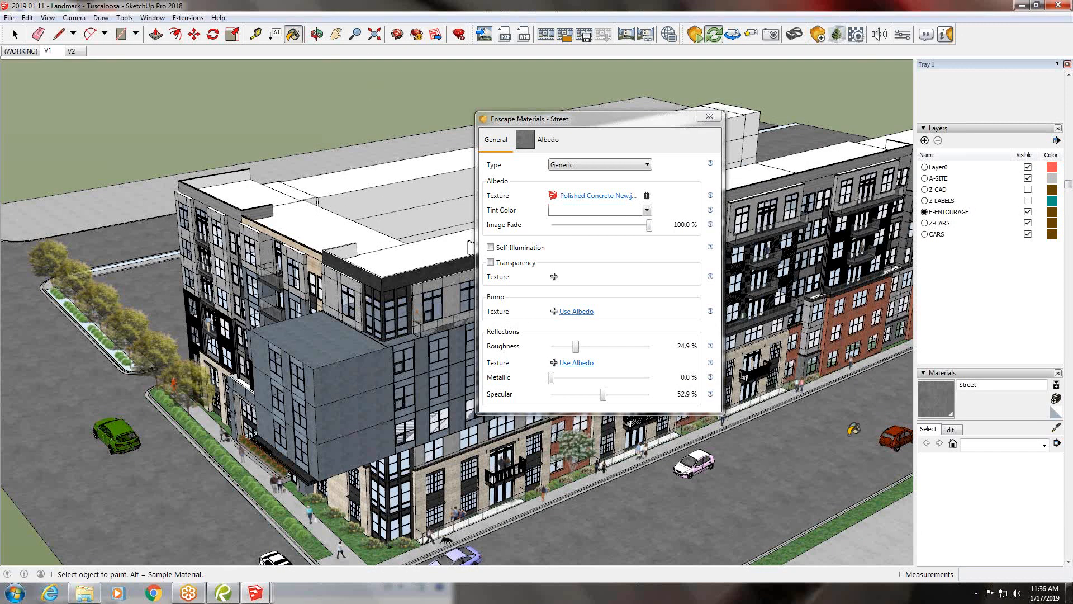
Sample the Grass material from the lawn at the building's corner and review its available Enscape material types
middle_click_drag(670, 546, 666, 551)
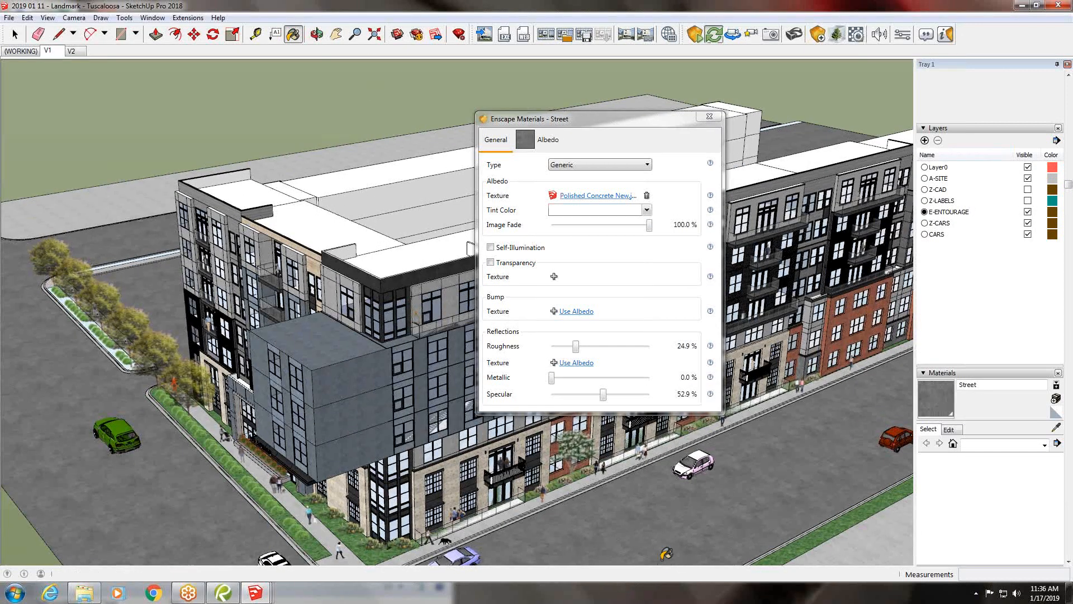
middle_click_drag(364, 502, 391, 492)
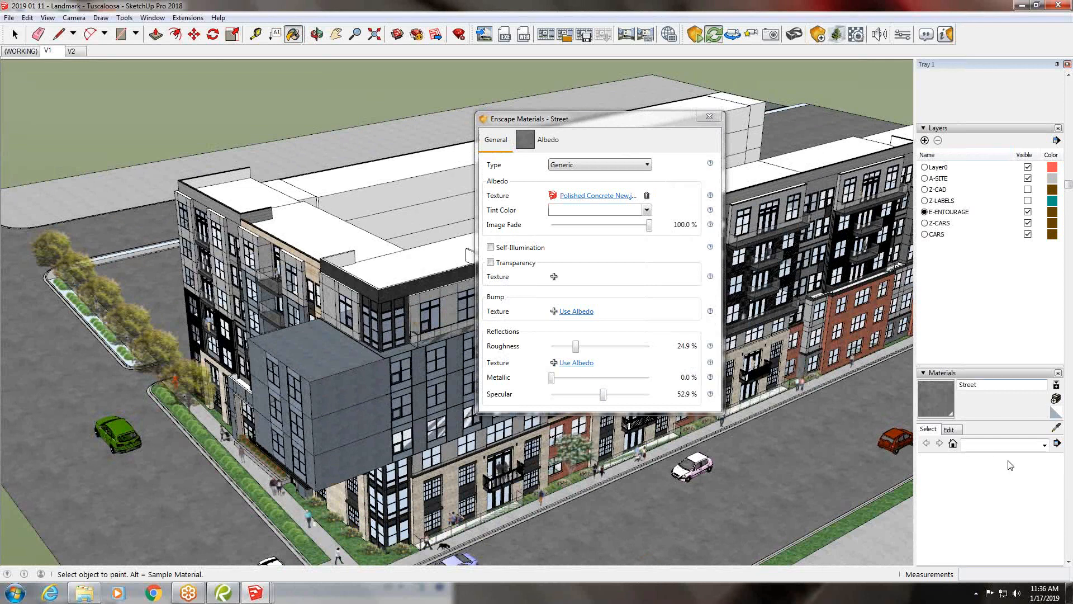
left_click(1056, 429)
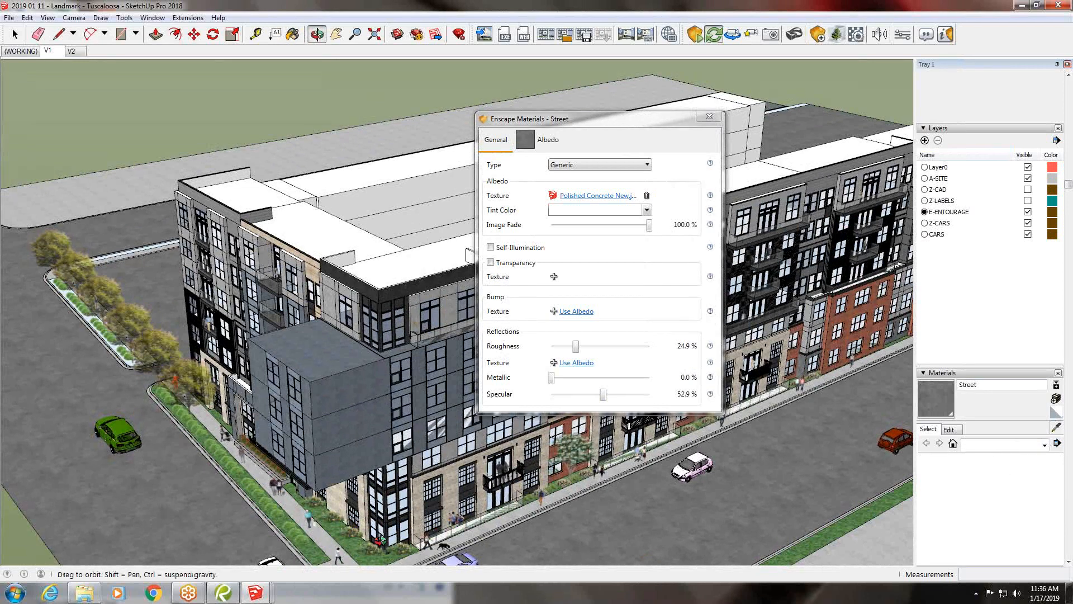
scroll(375, 541, "up", 6)
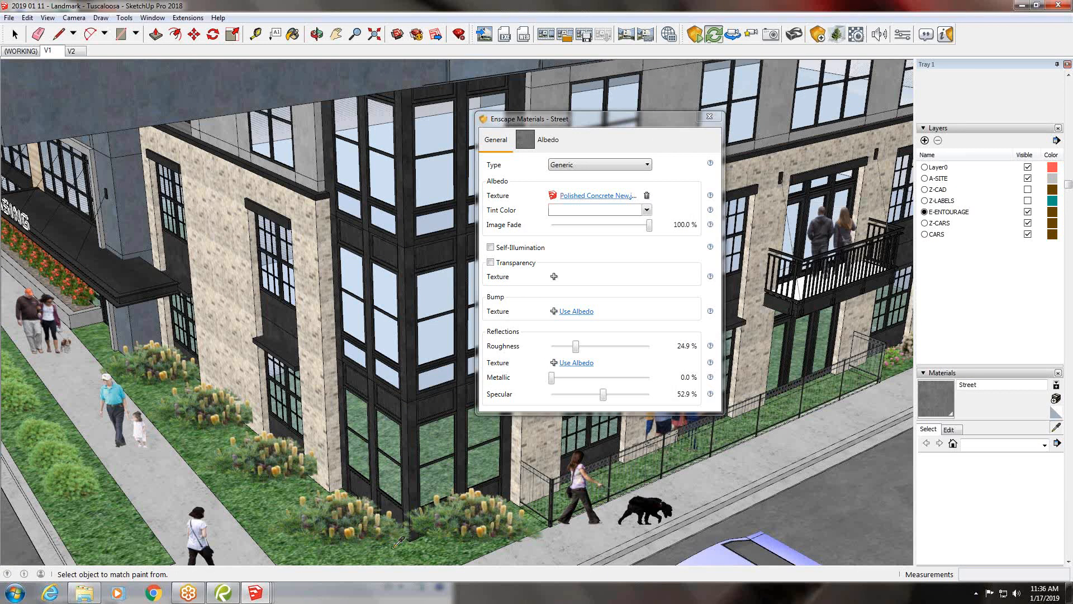
scroll(399, 542, "up", 2)
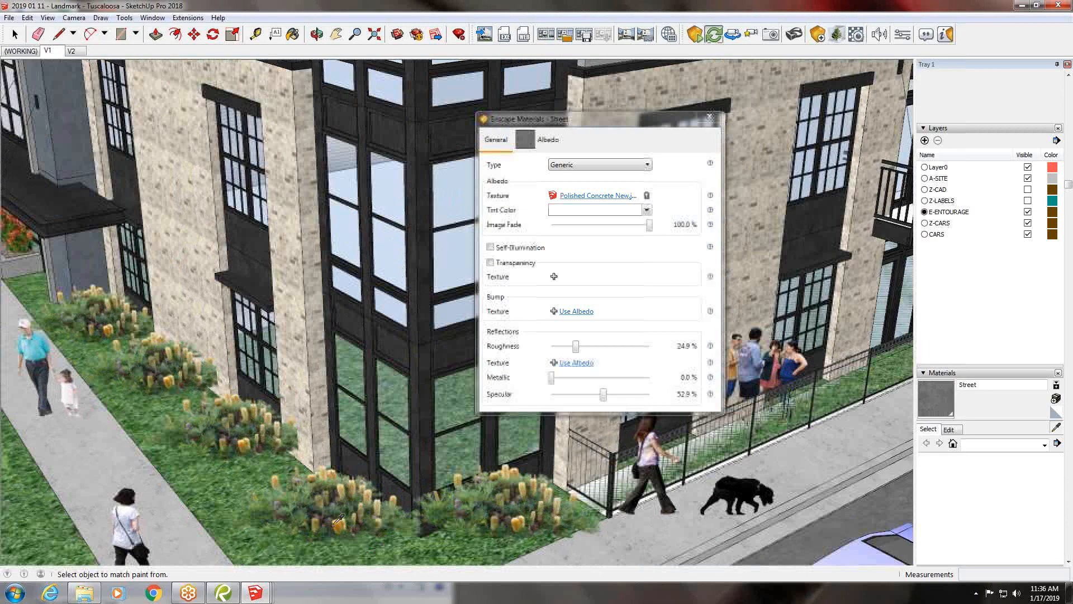
left_click(183, 482)
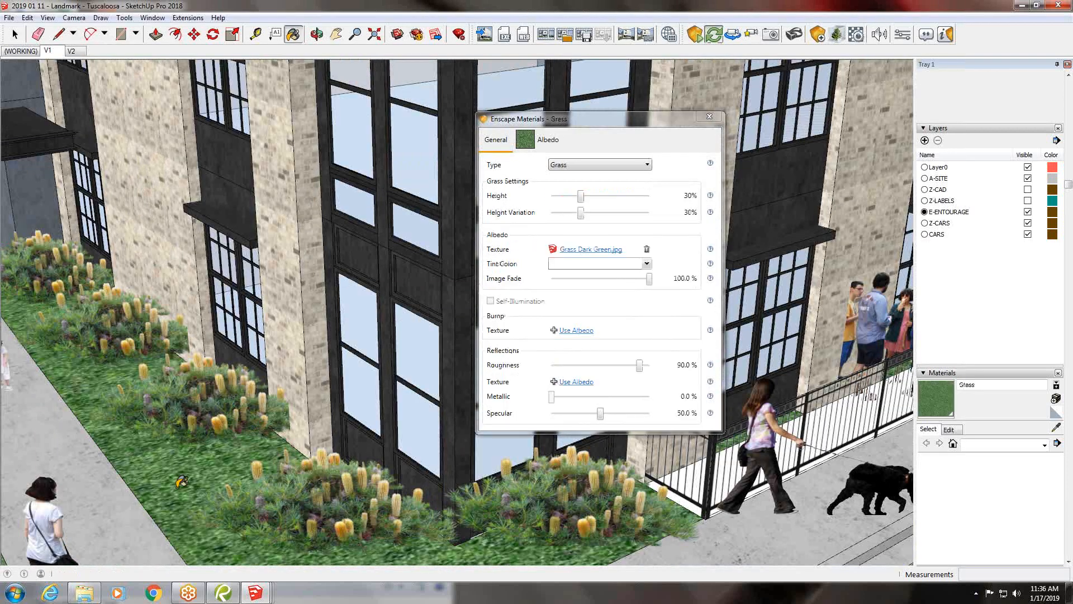
left_click(589, 168)
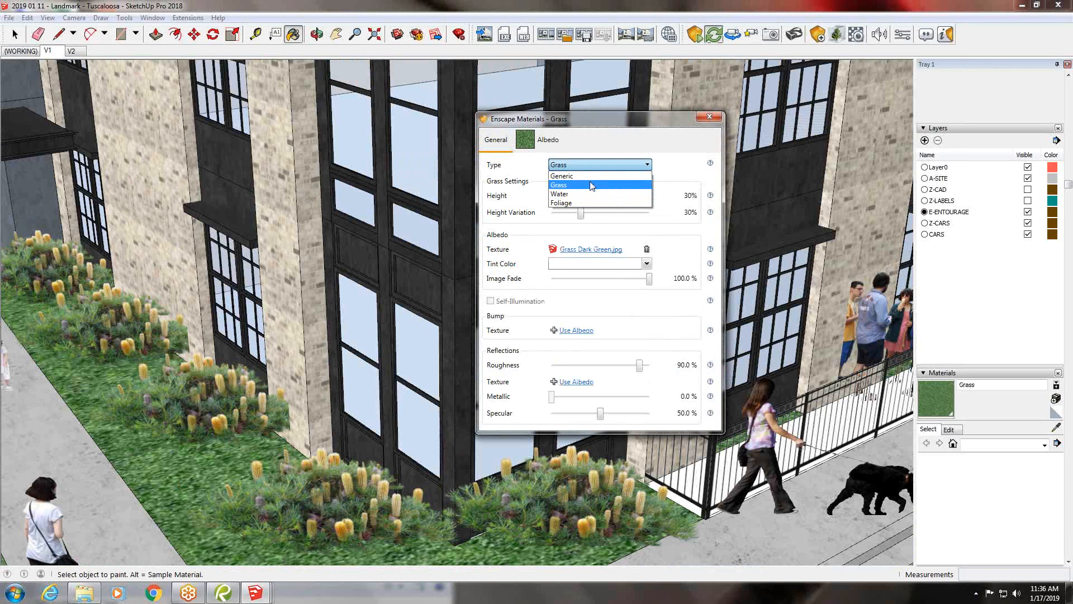
left_click(604, 162)
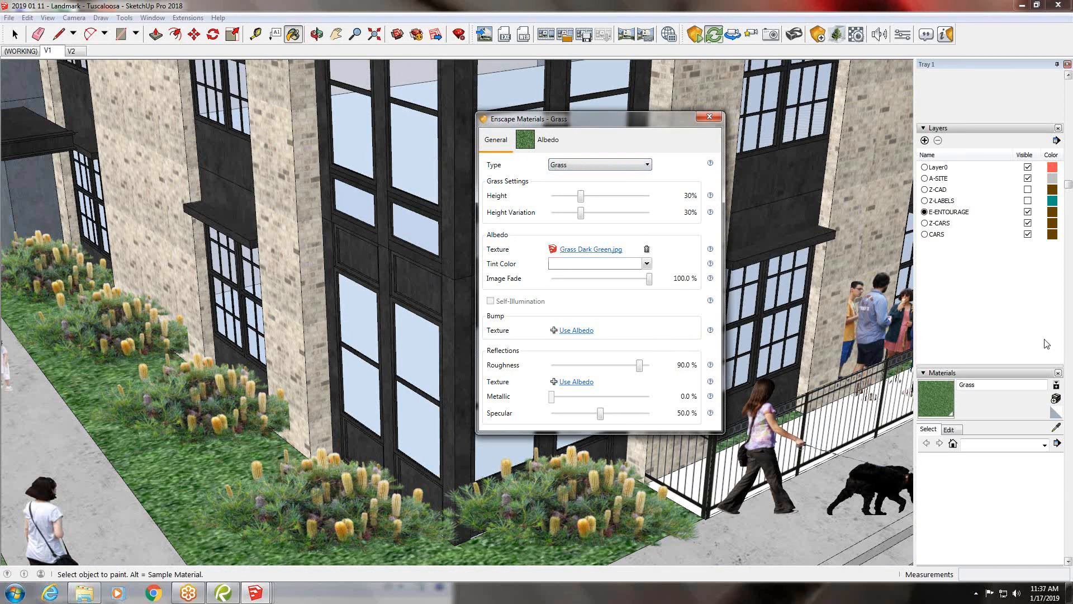
Sample the flowering shrub material at the building's corner and set its Enscape material type to Foliage
left_click(1057, 427)
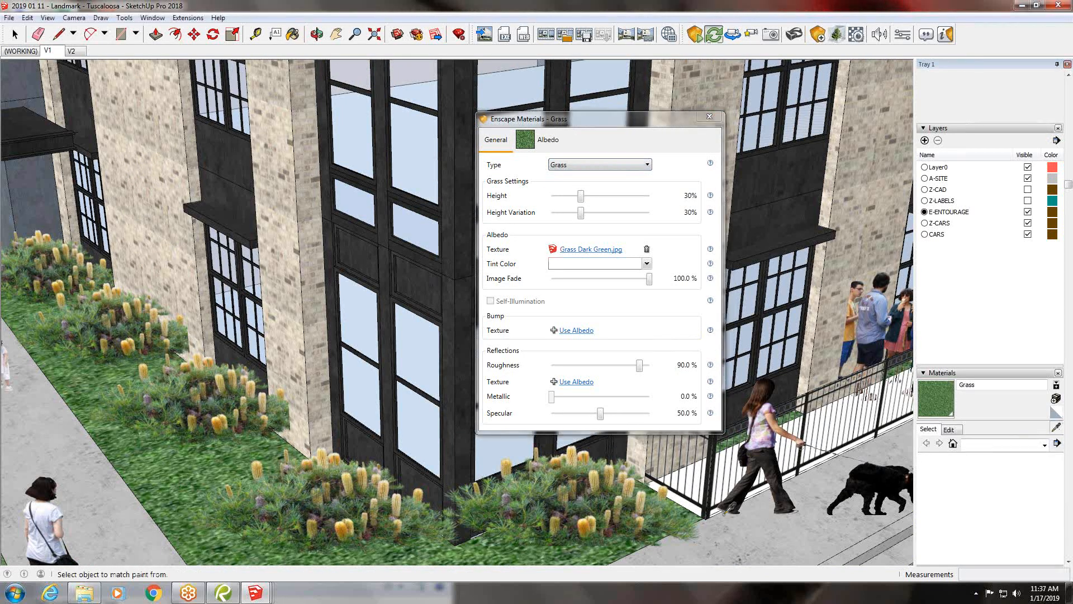
left_click(628, 506)
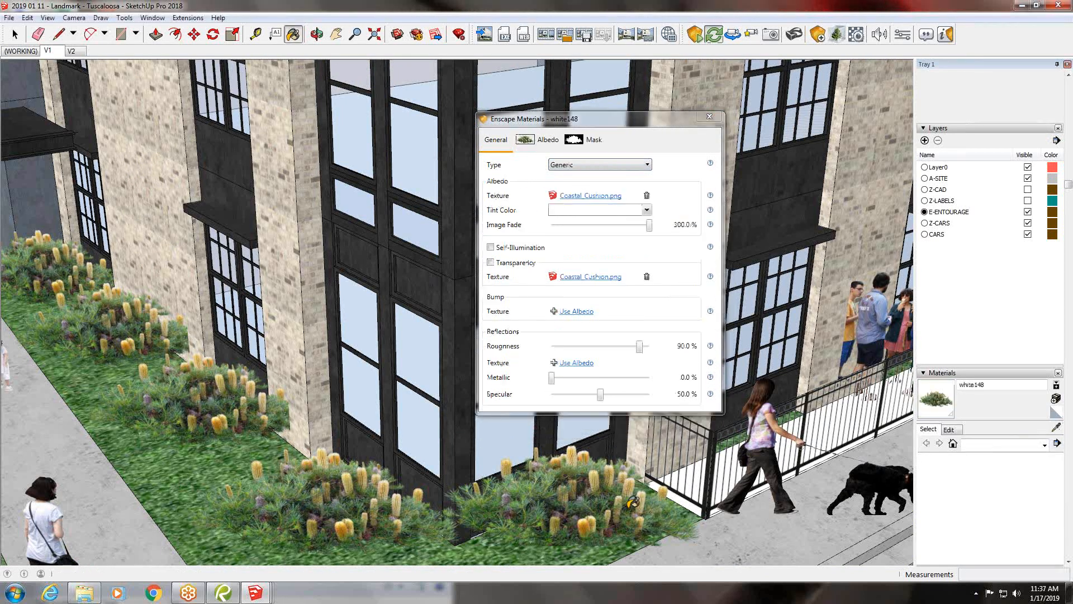
left_click(623, 164)
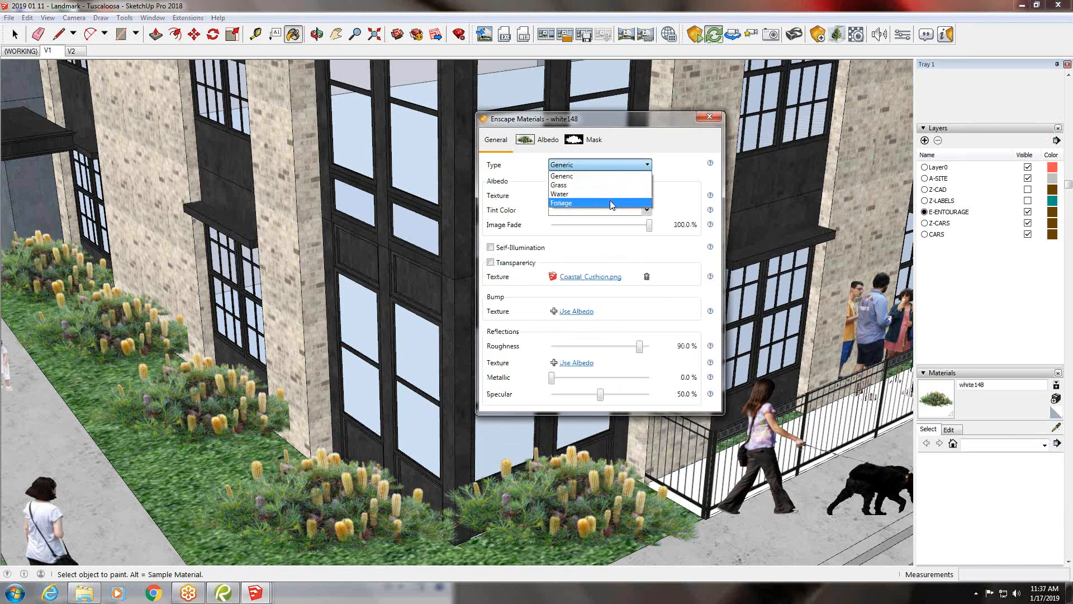
left_click(609, 201)
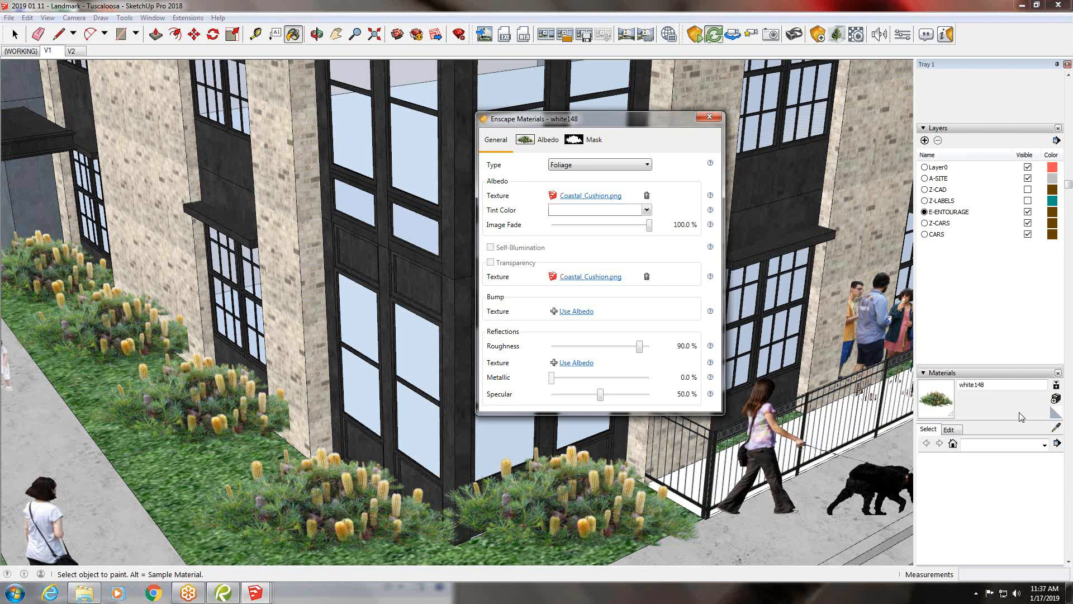
Sample the lawn's Grass material again and set its grass height to 100% and height variation to 50%
left_click(1056, 429)
left_click(1054, 429)
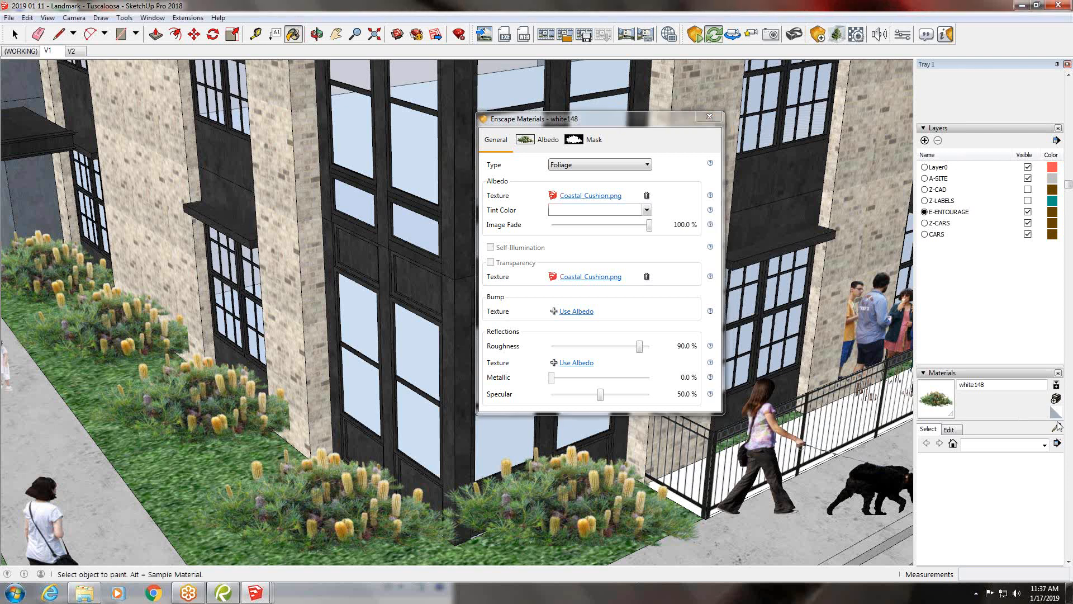
left_click(1056, 429)
left_click(208, 466)
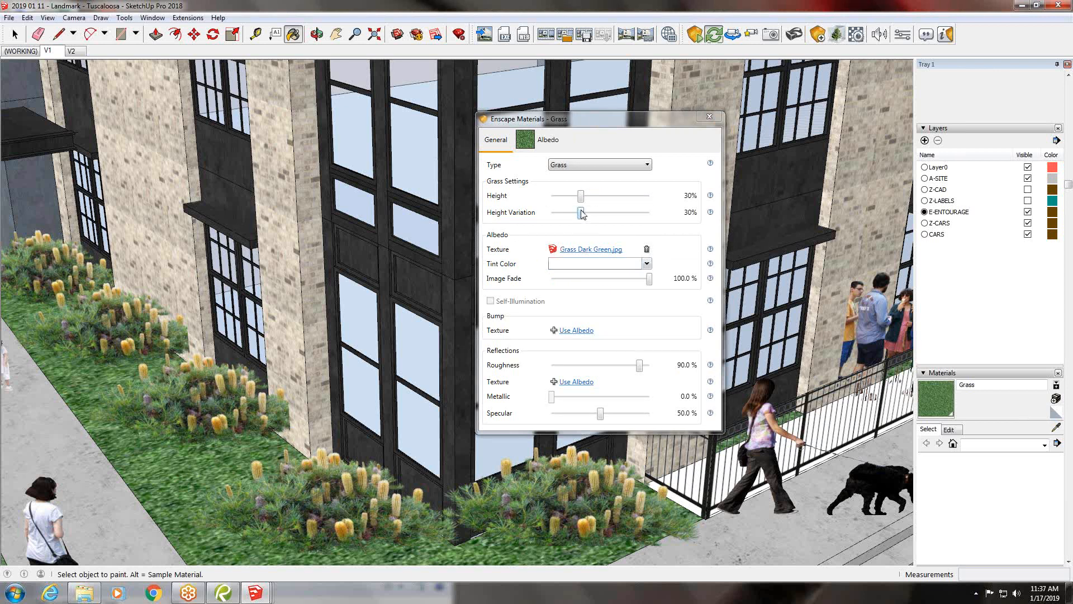
left_click_drag(581, 212, 659, 200)
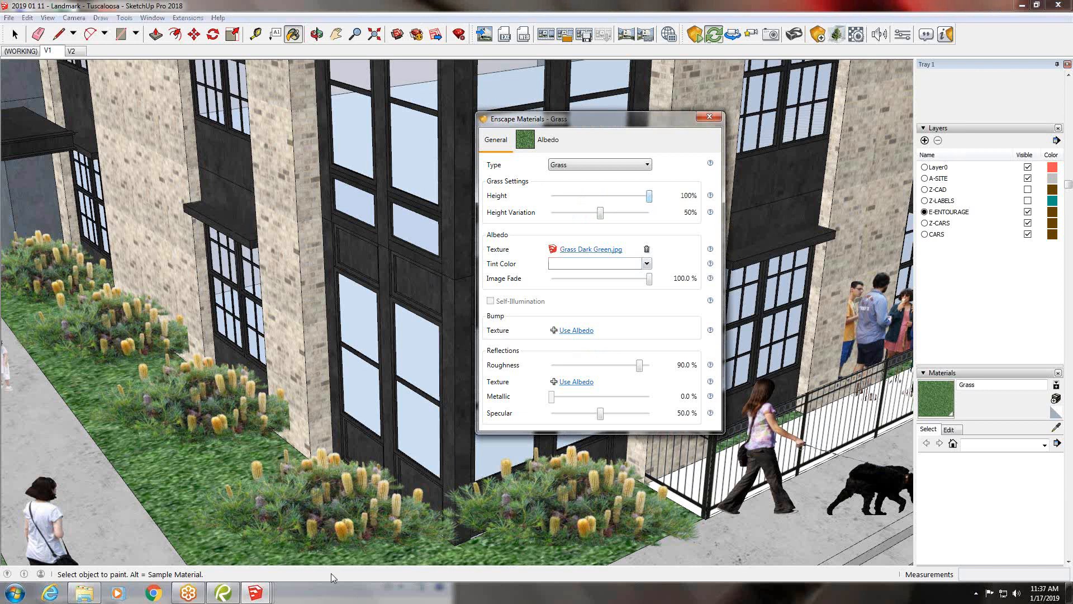
Bring up the Enscape render and fly down along the street to examine the grass strip and the pavement reflections
left_click(191, 595)
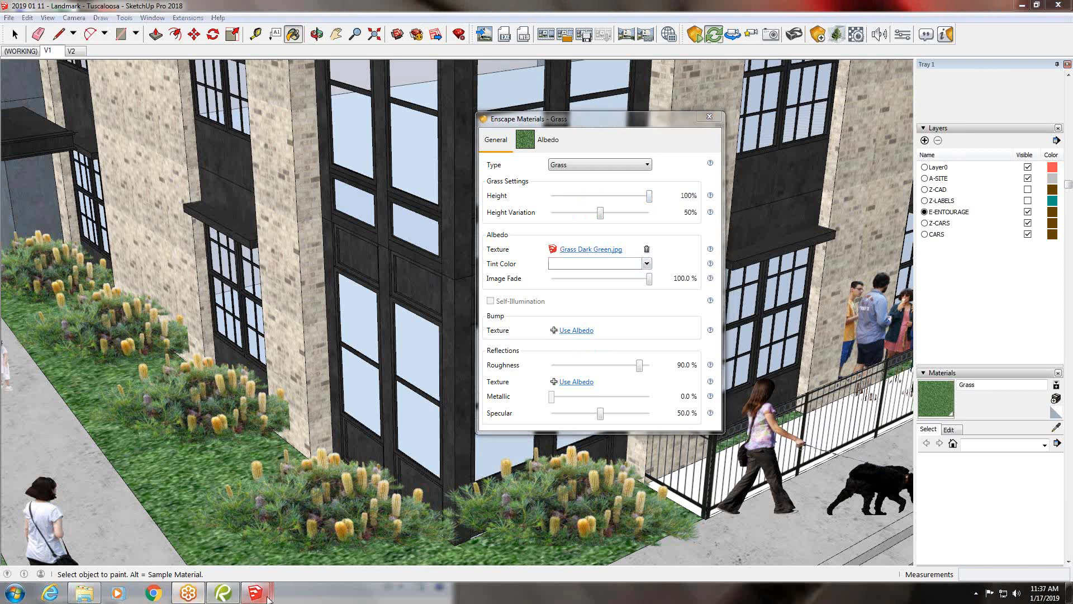
mouse_move(267, 597)
left_click(262, 518)
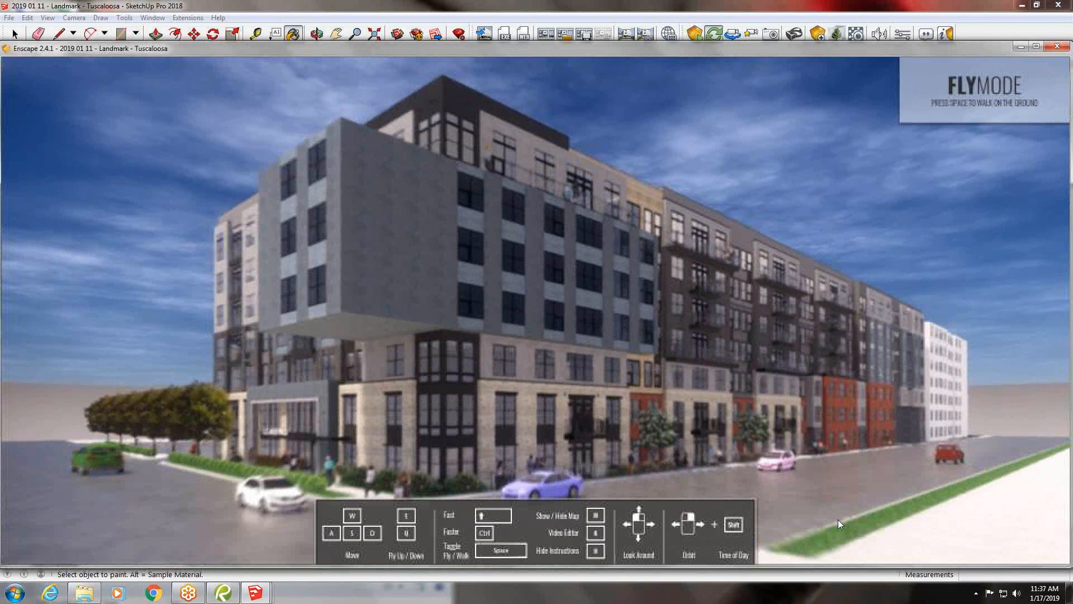
scroll(753, 390, "up", 3)
scroll(753, 391, "up", 1)
left_click_drag(752, 390, 928, 545)
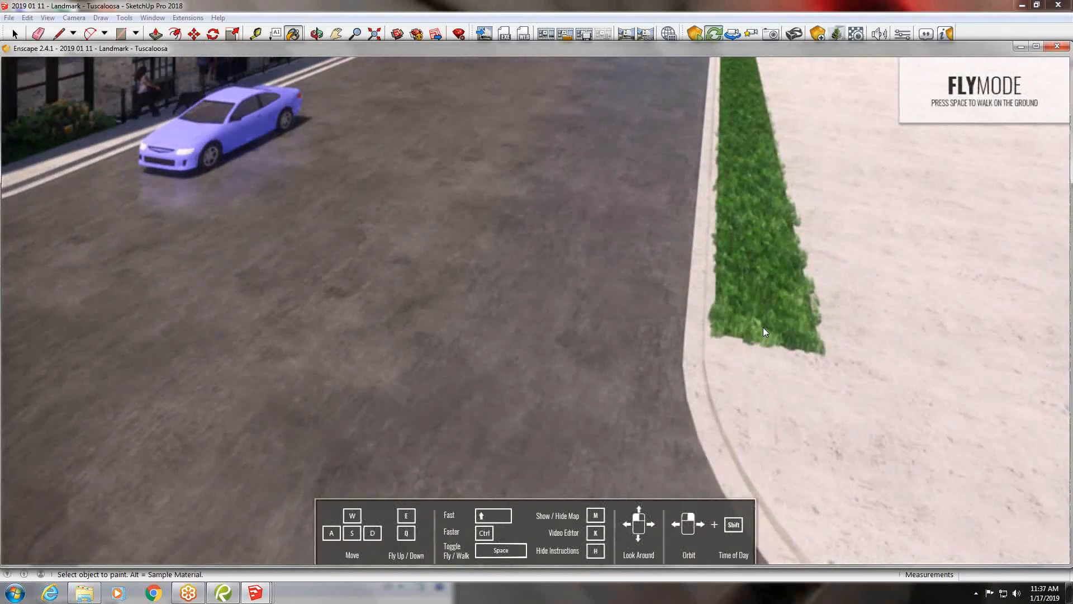
key("q")
key("q")
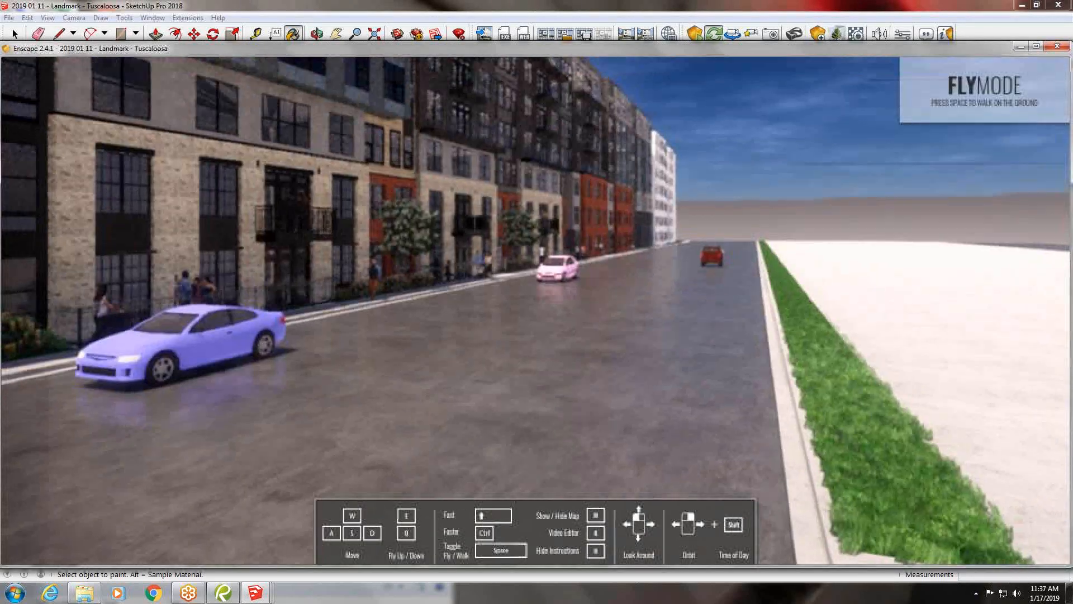
key("w")
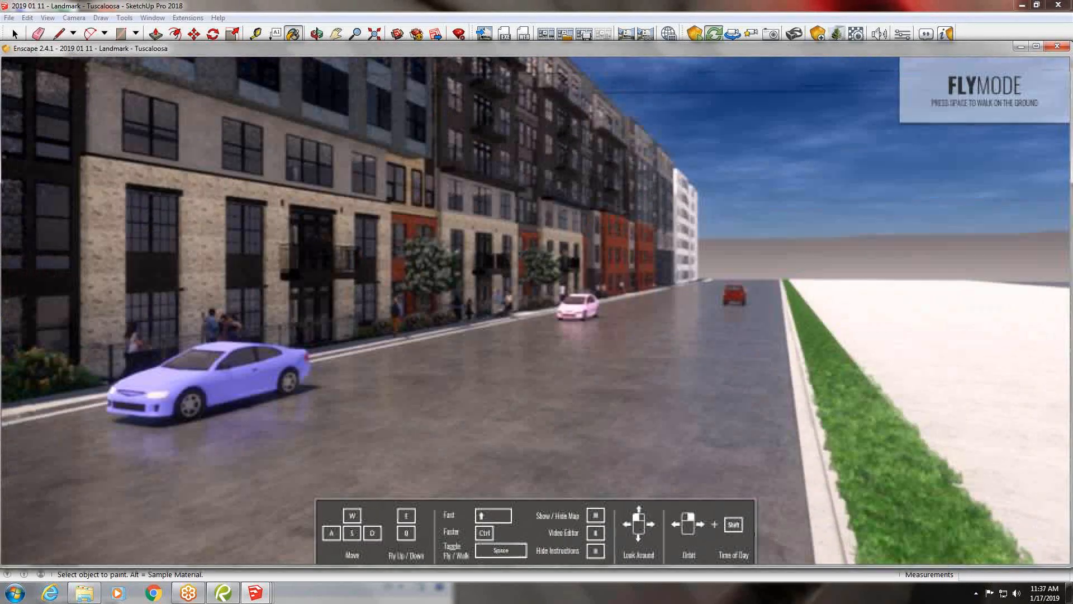
key("w")
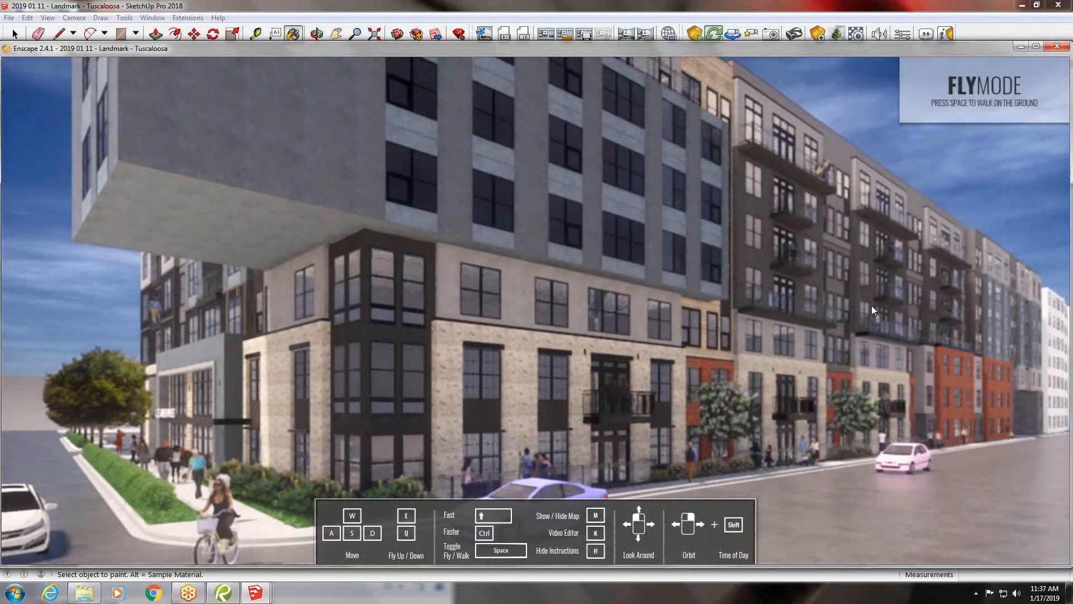
Frame the whole building corner from across the street at ground level in walk mode
key("space")
key("s")
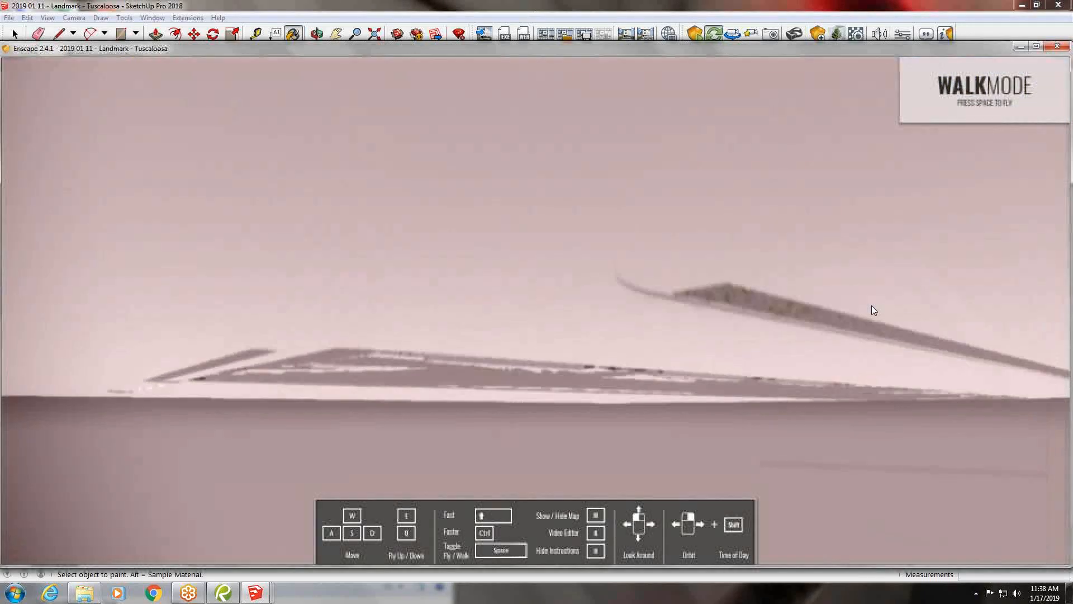
key("space")
right_click_drag(796, 78, 778, 131)
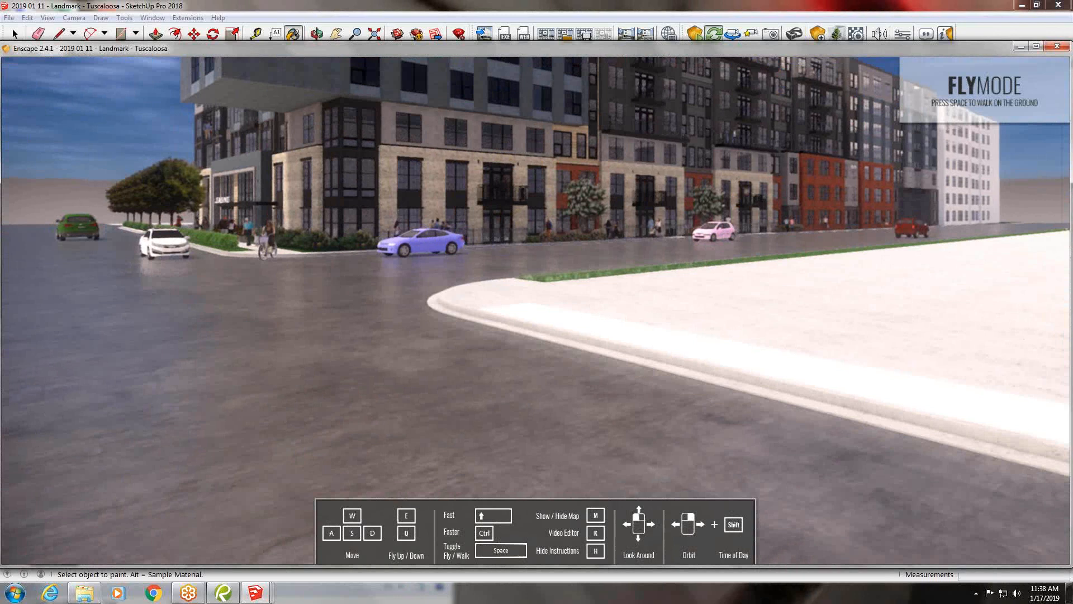
key("space")
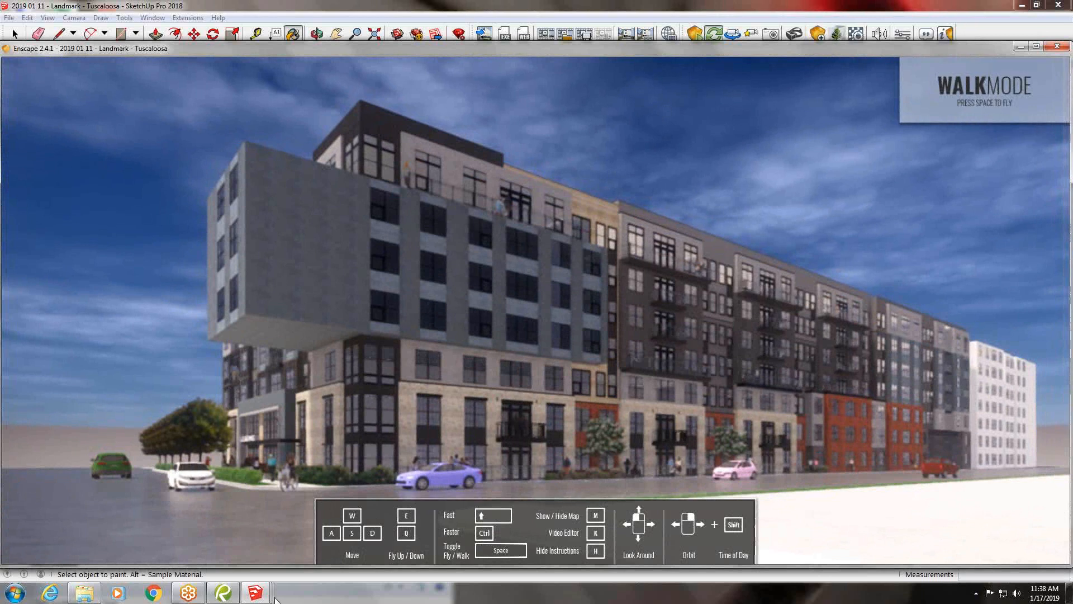
Close the Grass material editor and return to the SketchUp model window
mouse_move(254, 593)
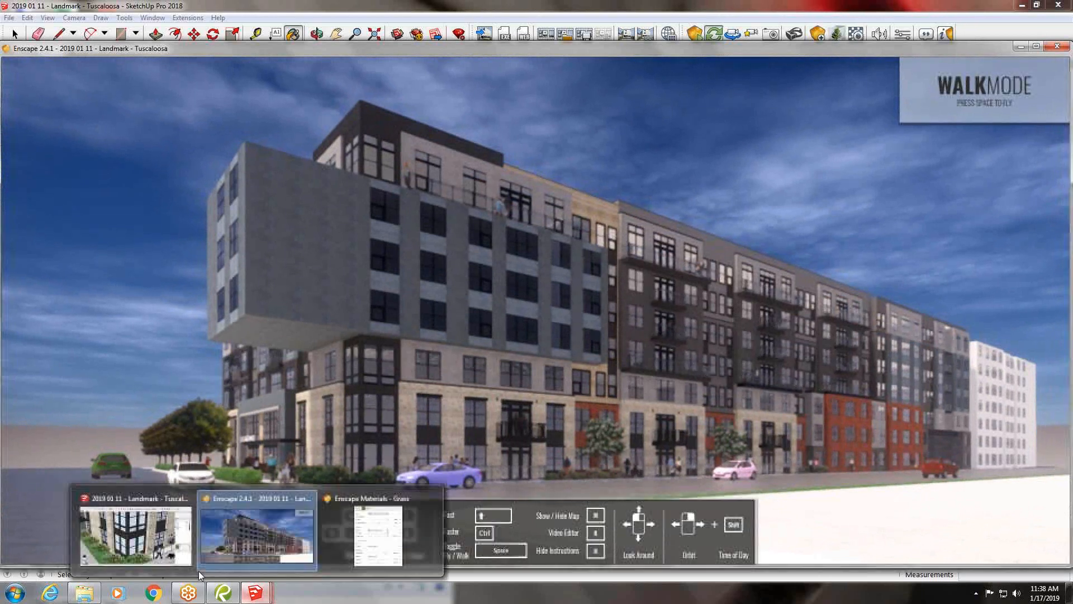
mouse_move(169, 540)
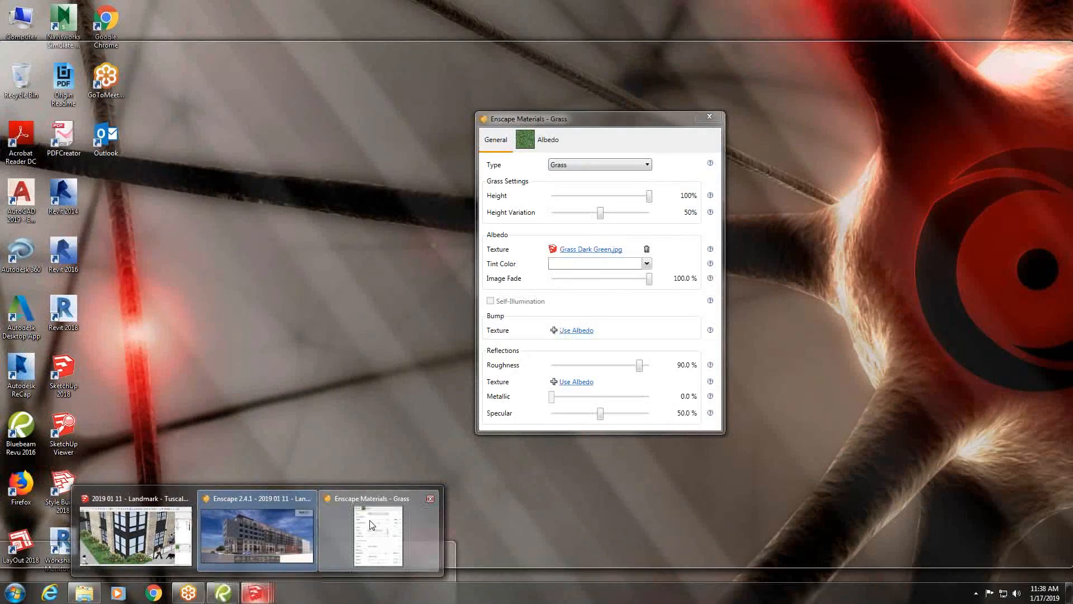
left_click(378, 535)
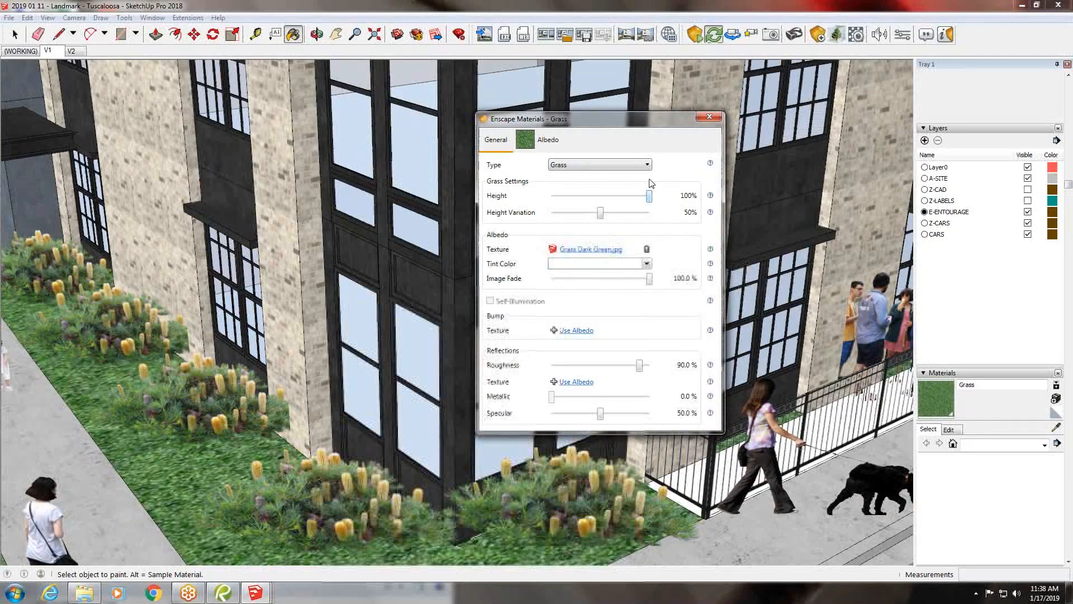
left_click(709, 117)
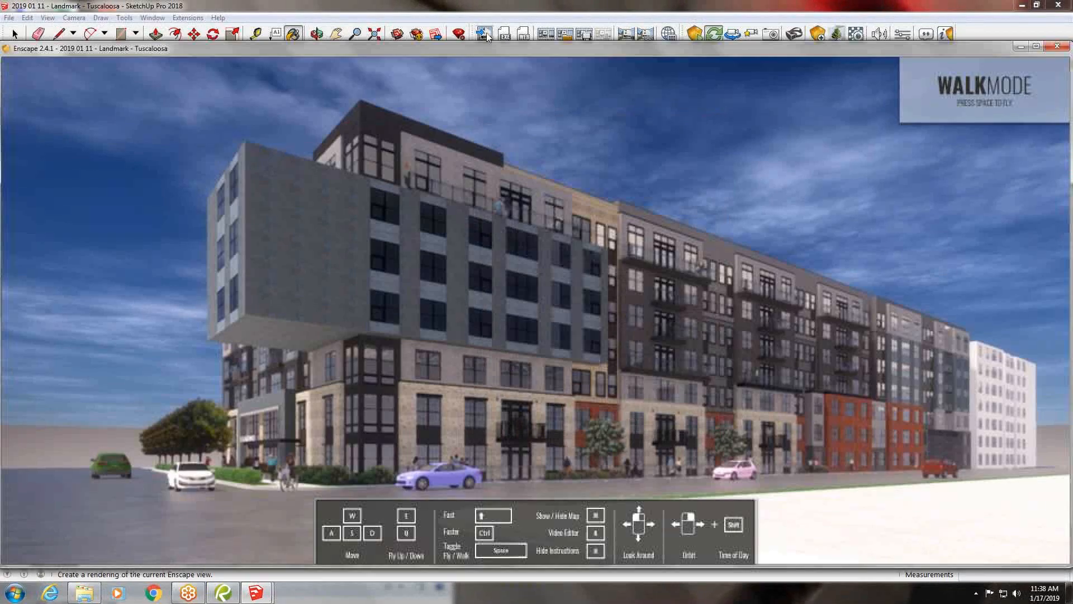
left_click(428, 7)
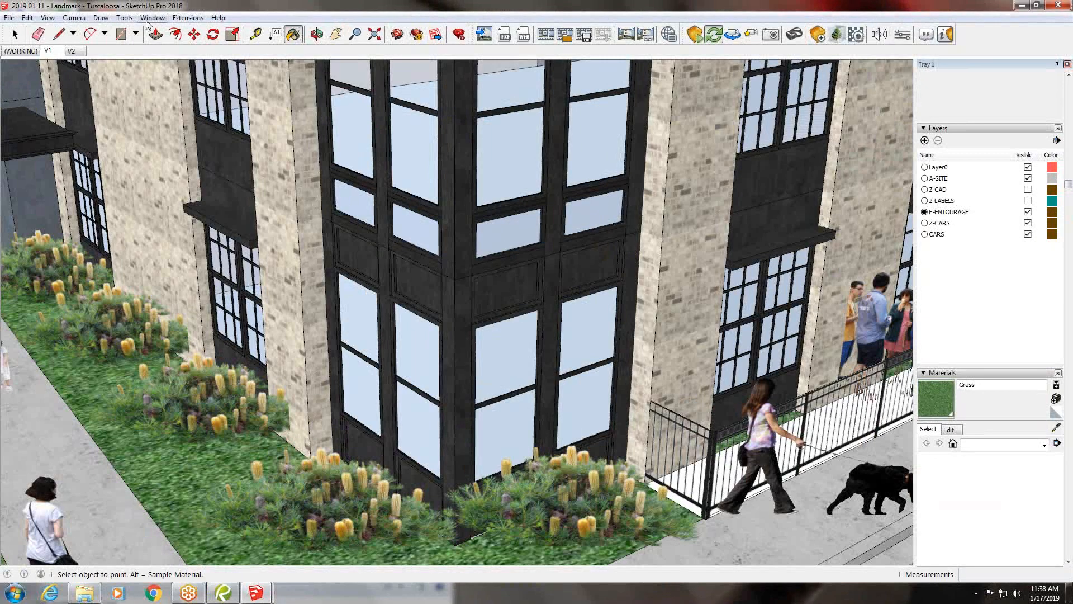
Open the Enscape settings and set the custom capture resolution width to 3000, using the viewport aspect ratio
left_click(903, 34)
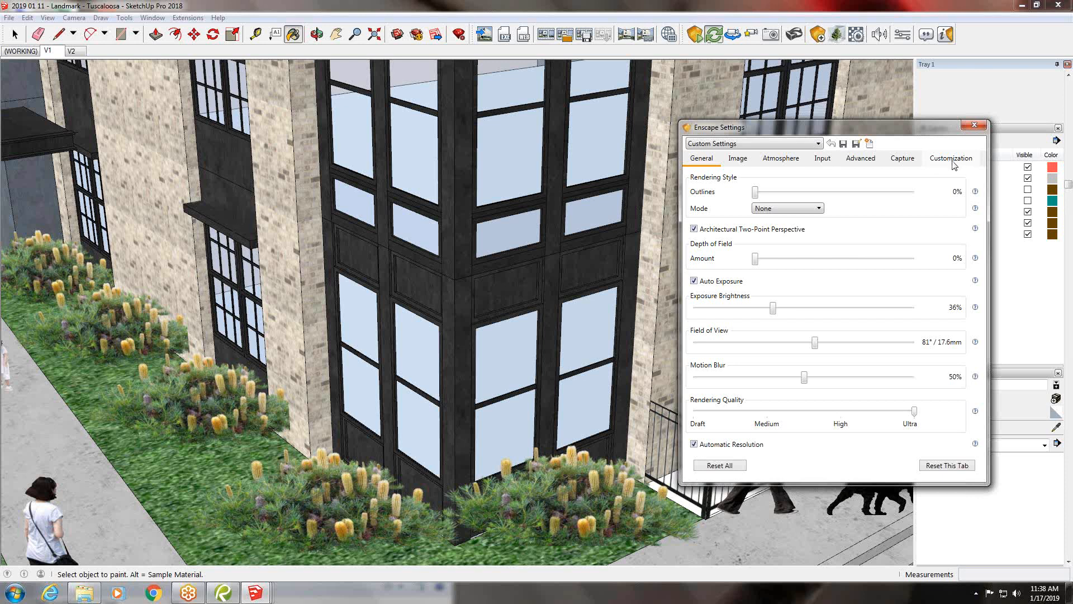
left_click(255, 592)
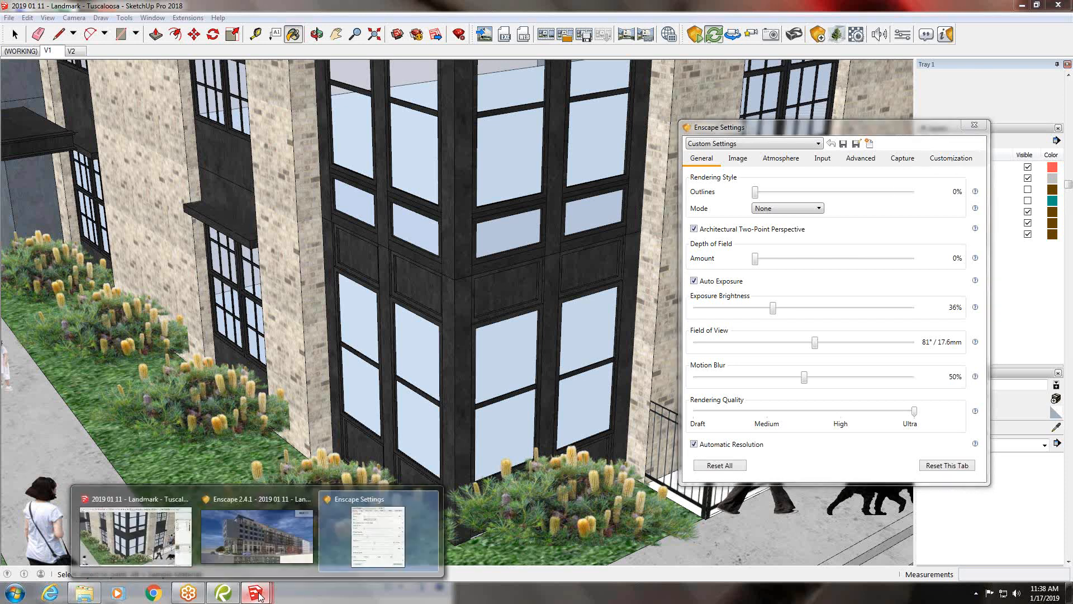
left_click(237, 539)
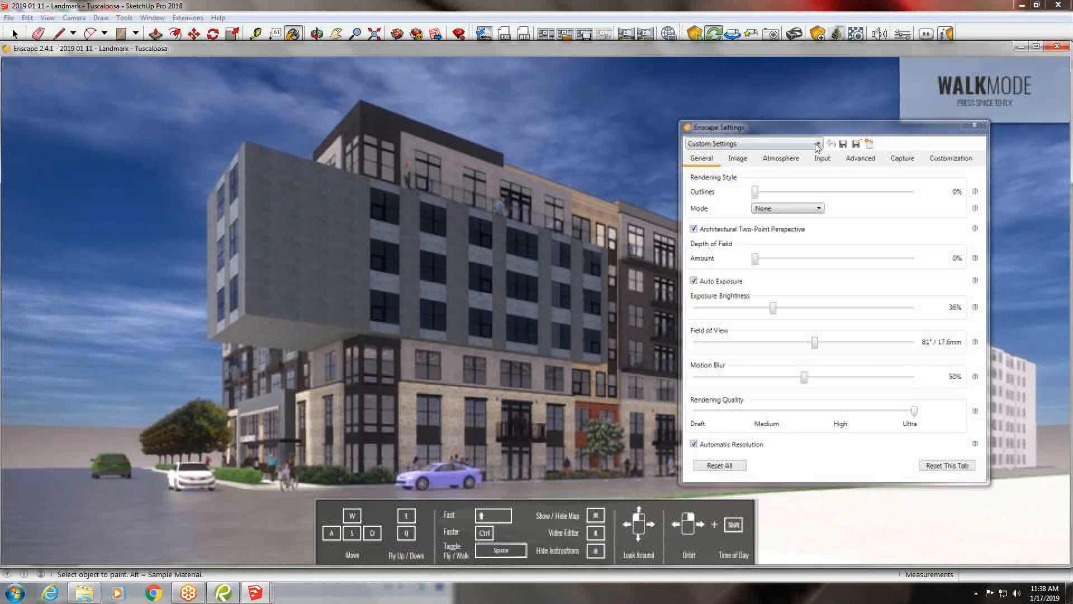
left_click(776, 6)
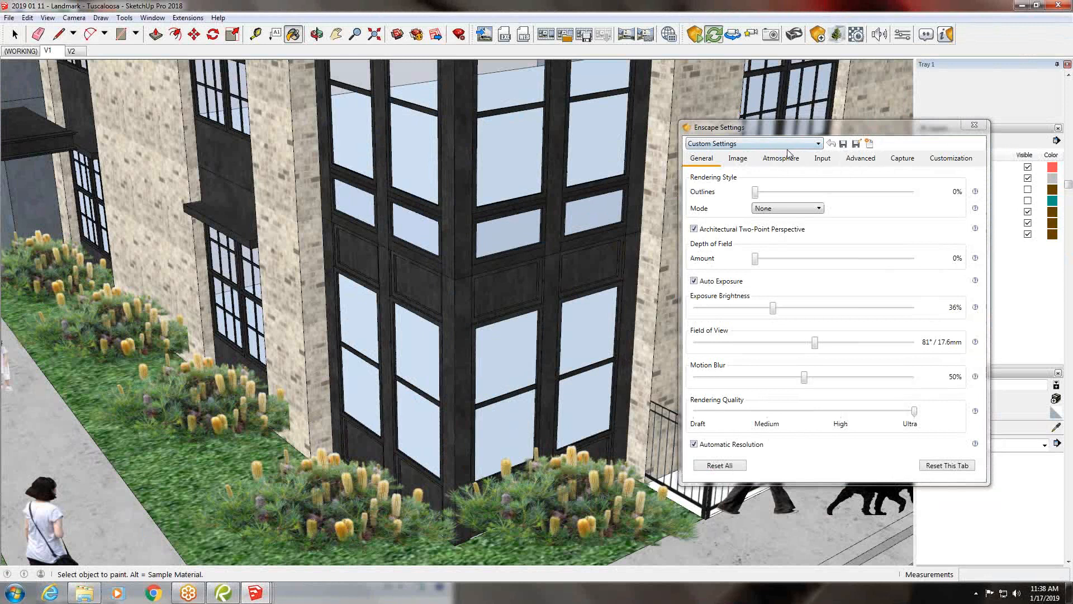
left_click(902, 158)
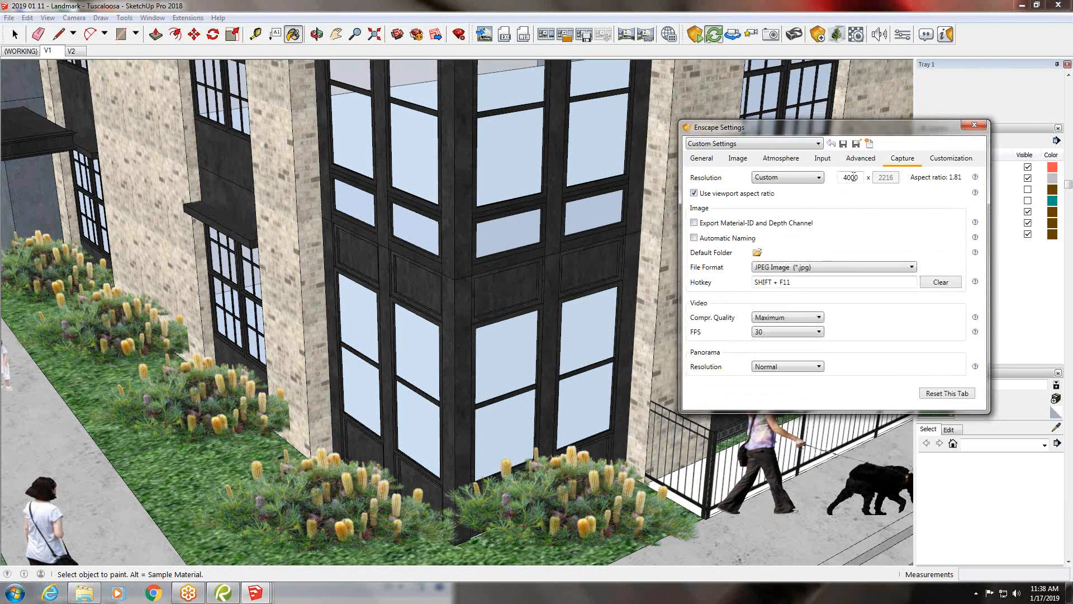
double_click(853, 177)
type("3000")
Export a rendering of the current Enscape view as a JPEG image to the Enscape Workshop folder
left_click(256, 593)
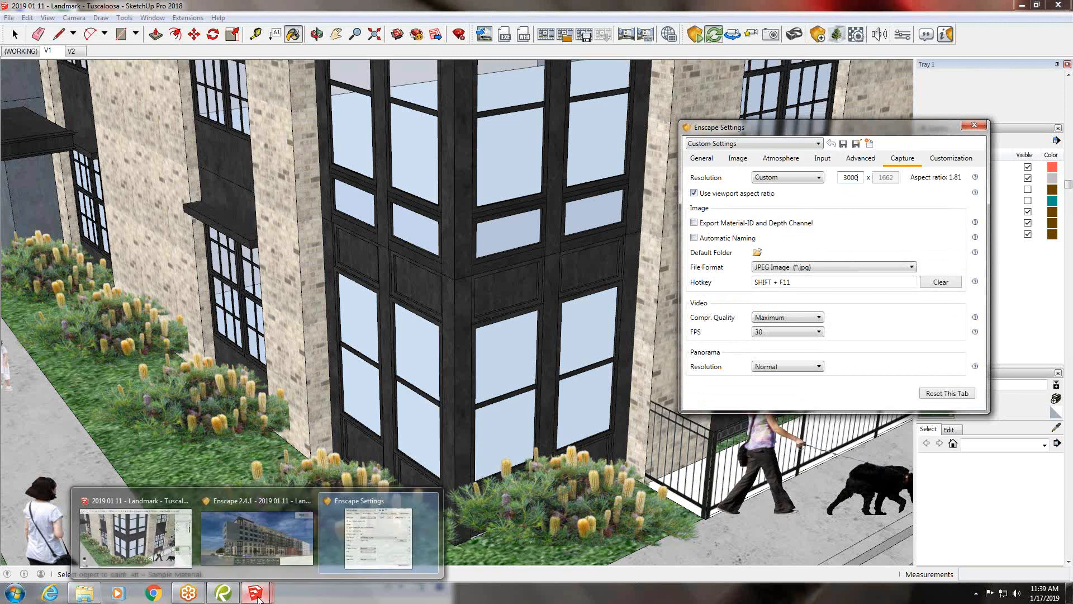
left_click(271, 540)
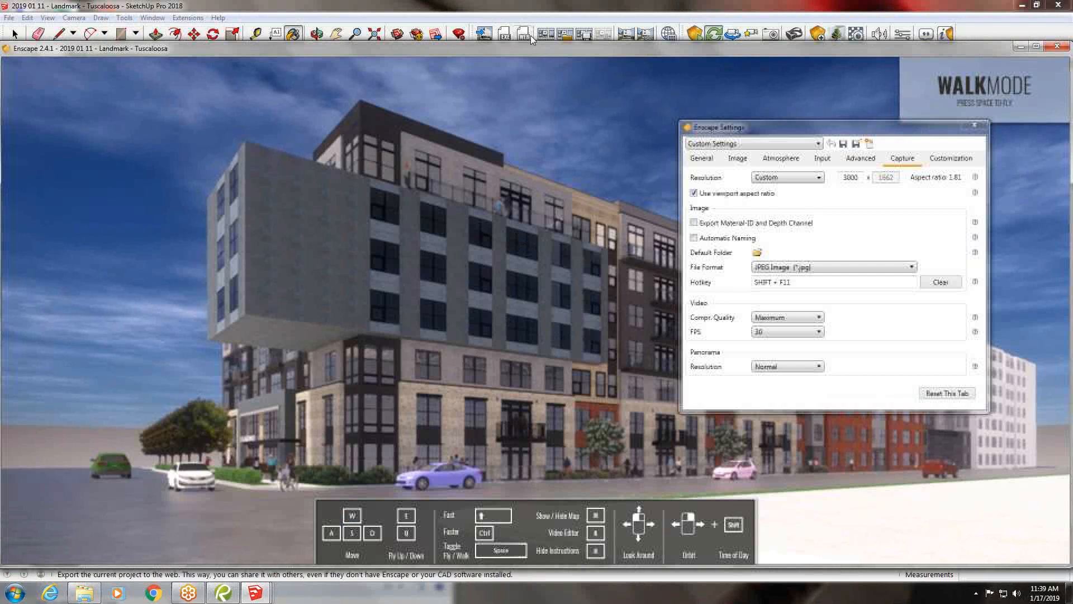
left_click(485, 35)
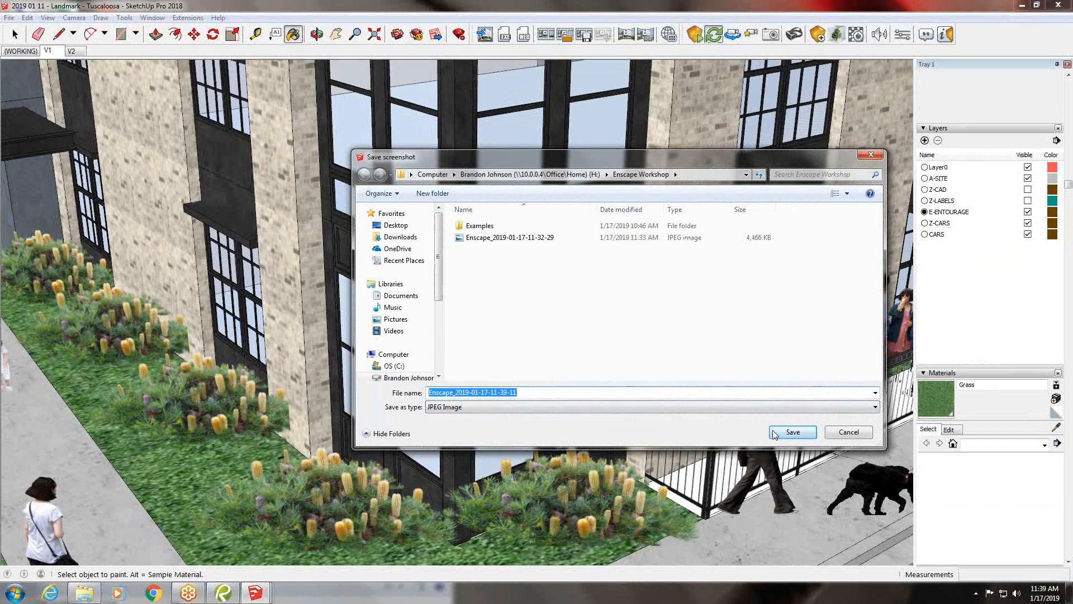
left_click(791, 432)
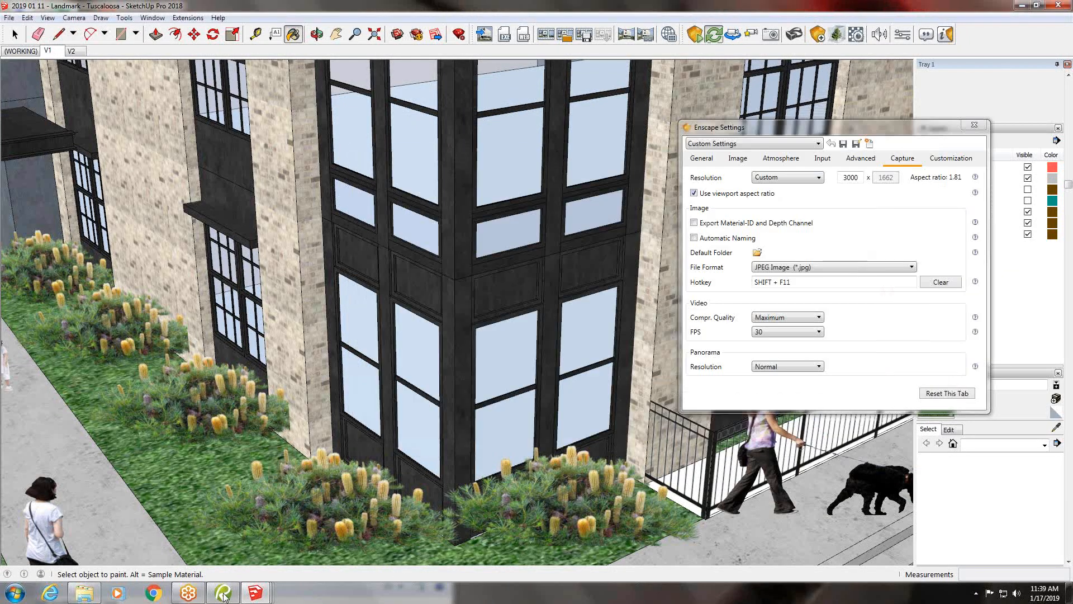
Create a SketchUp perspective scene from the current Enscape camera position and switch the model to that scene
mouse_move(252, 599)
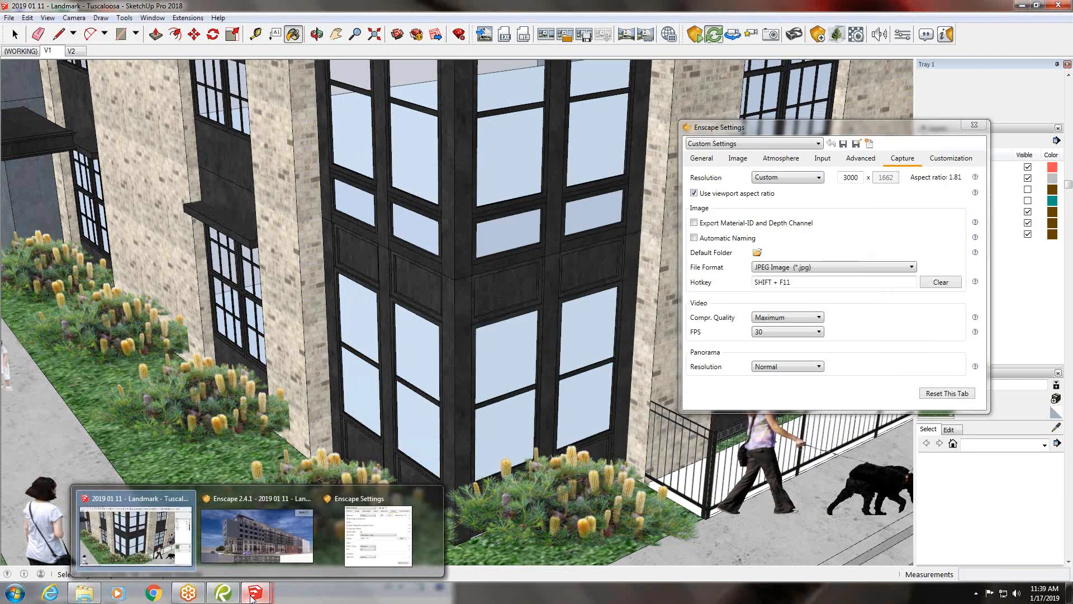
left_click(239, 535)
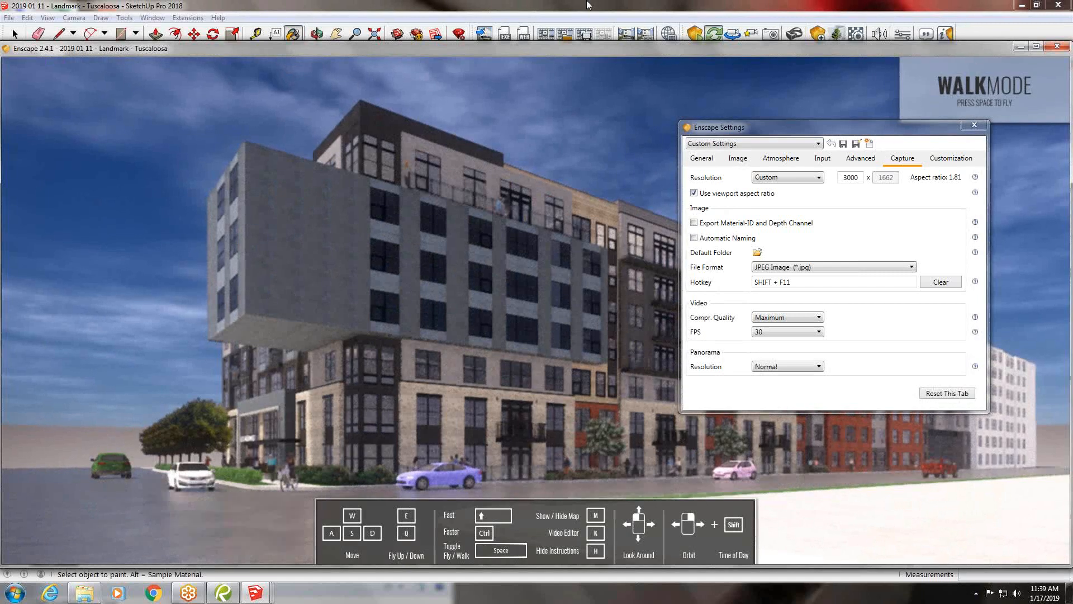
left_click(692, 38)
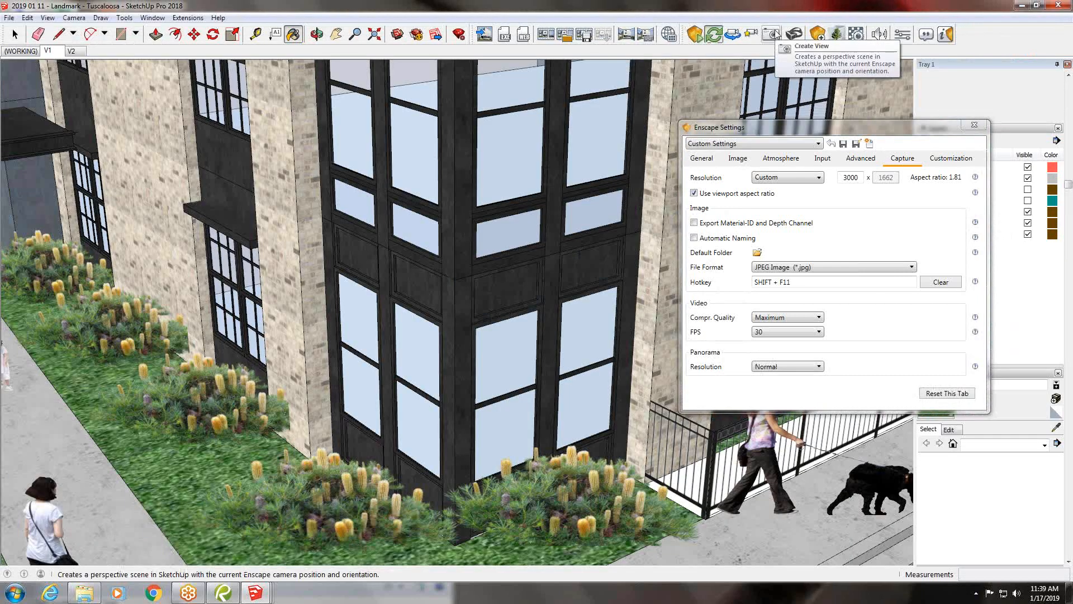
left_click(776, 35)
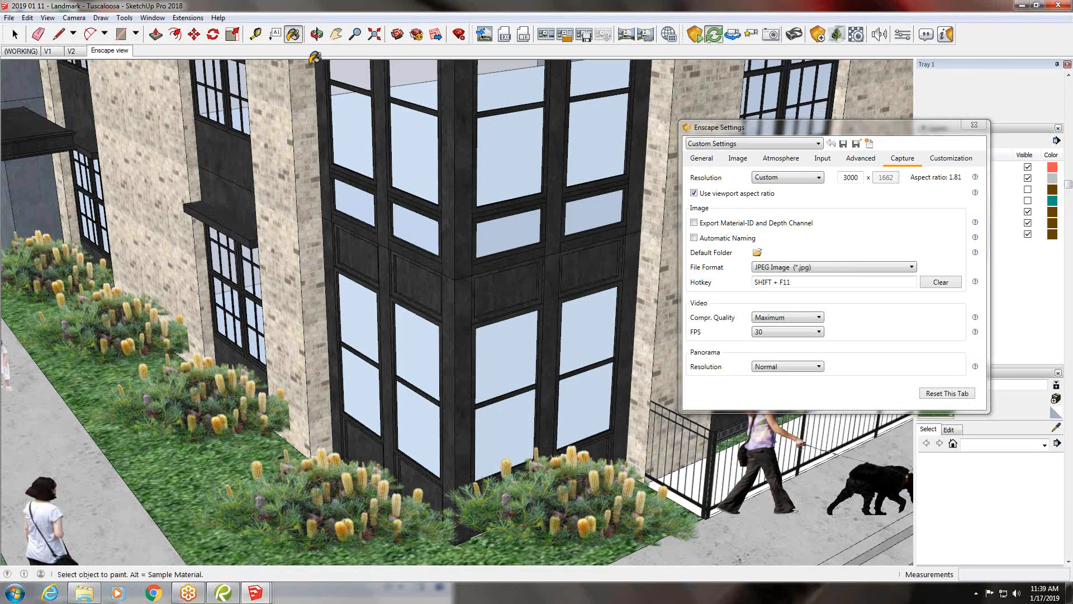
left_click(110, 51)
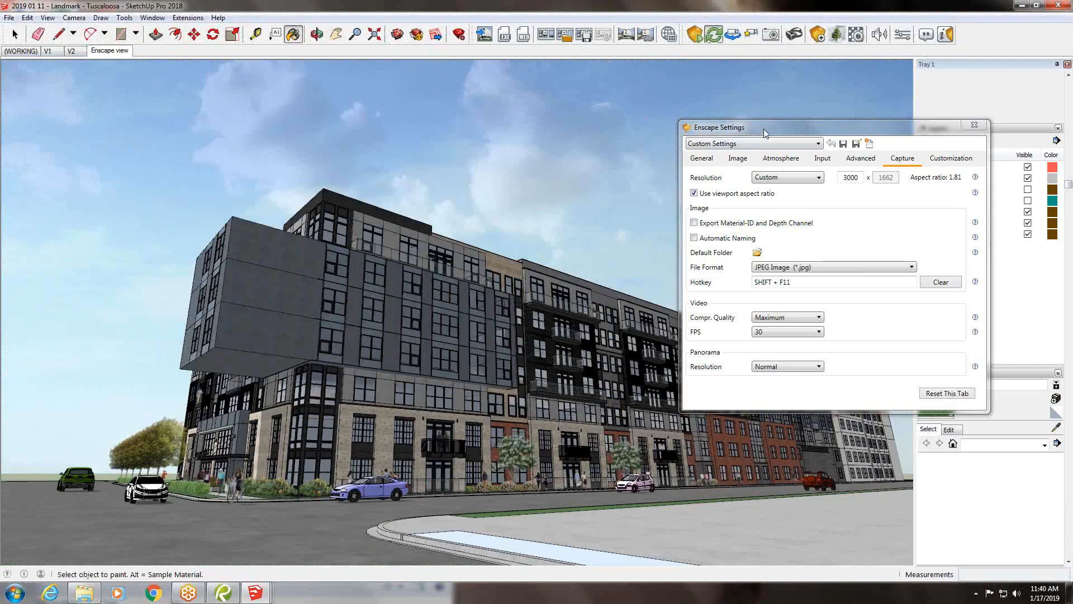
Switch the Enscape view scene's camera to two-point perspective and pan so the whole apartment building is in frame
left_click_drag(764, 129, 910, 490)
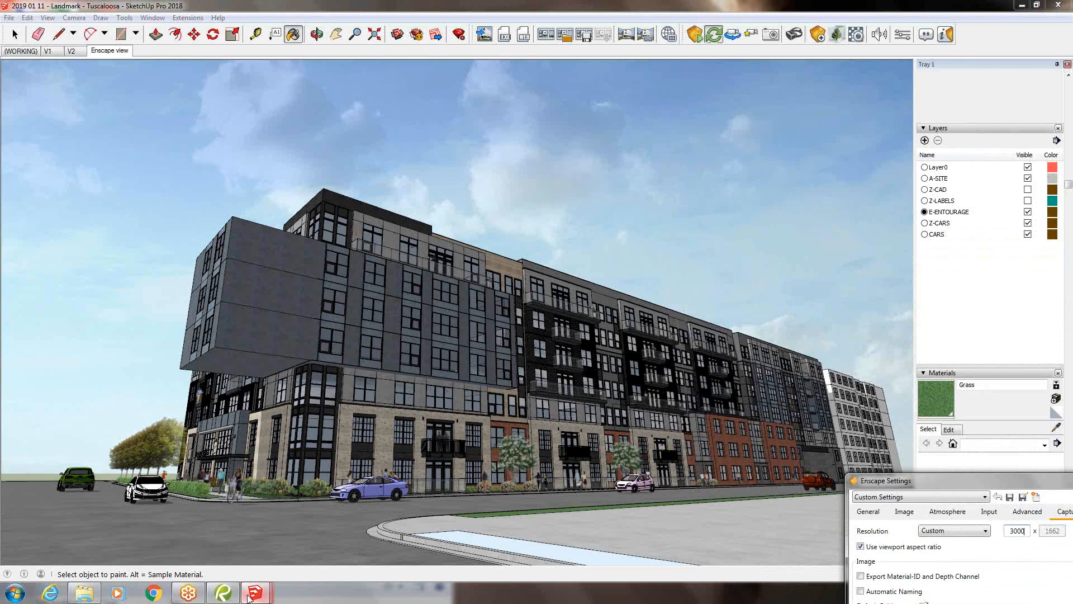
mouse_move(250, 597)
mouse_move(243, 541)
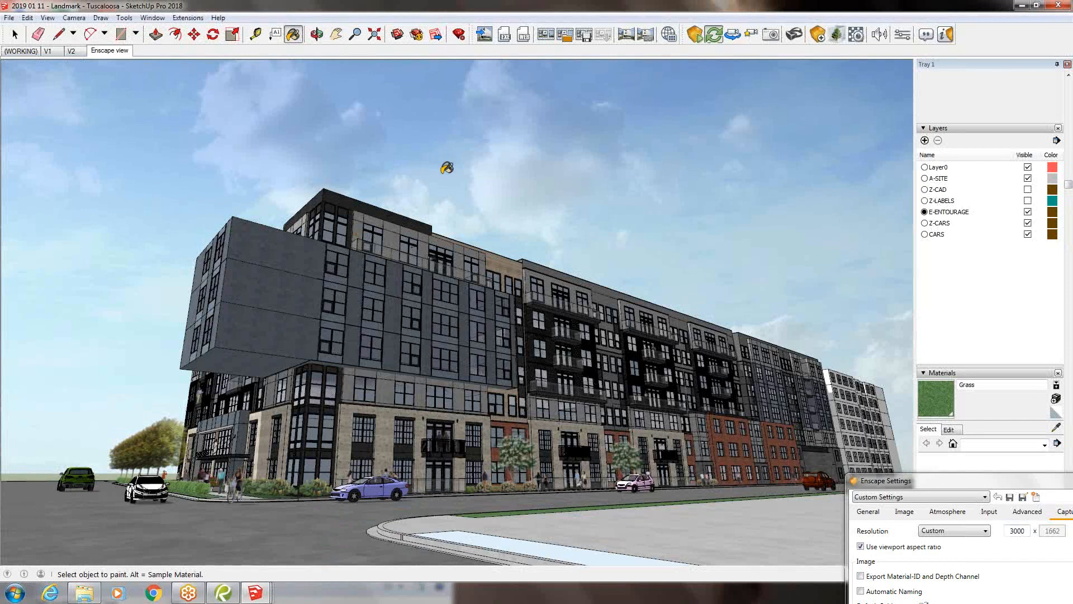
key("shift")
left_click(48, 19)
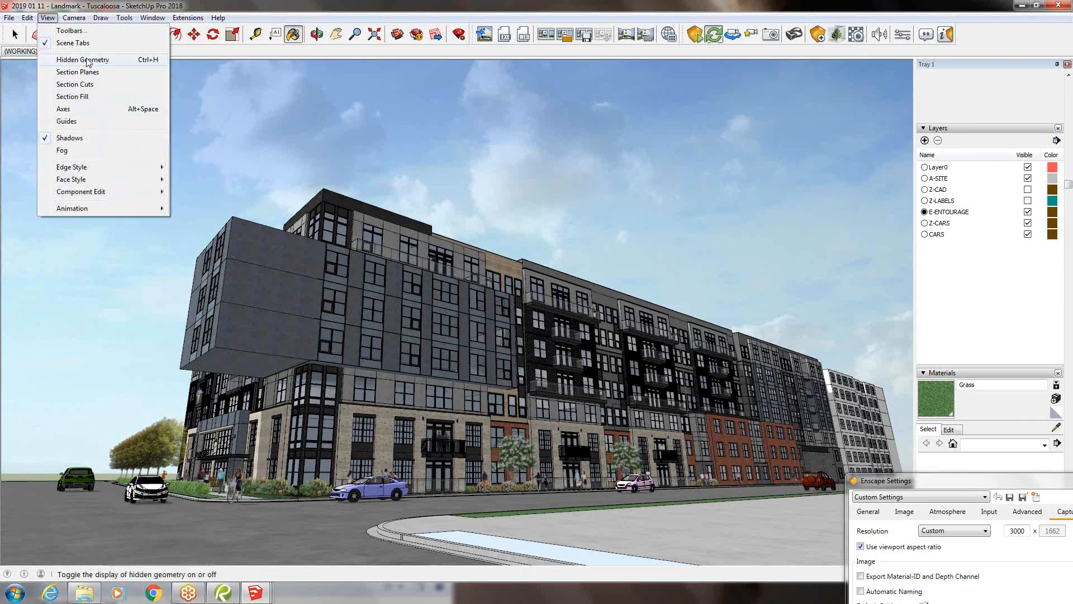
mouse_move(74, 18)
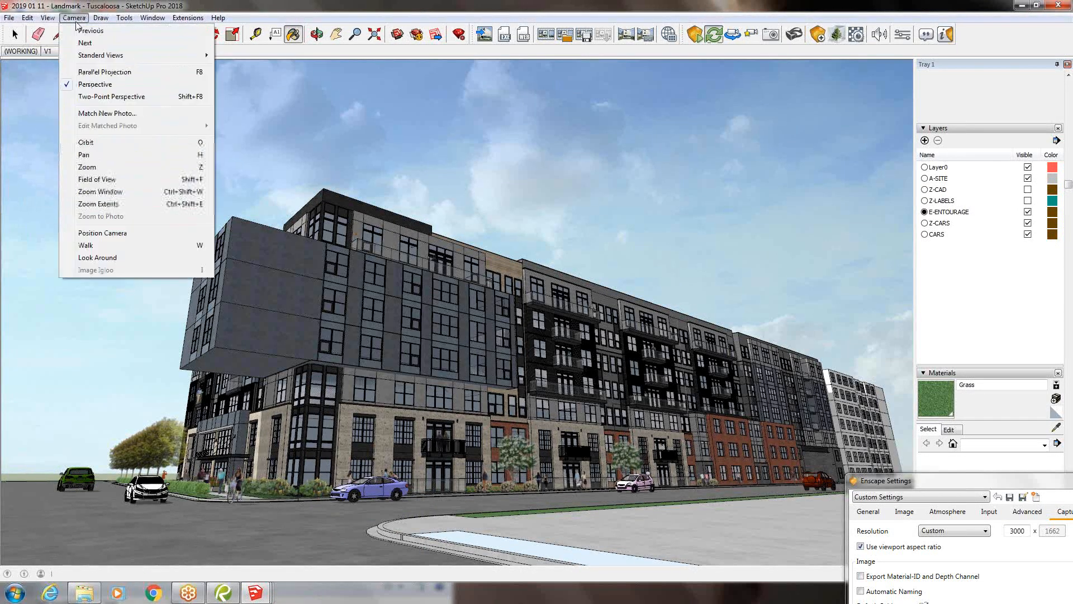
left_click(112, 96)
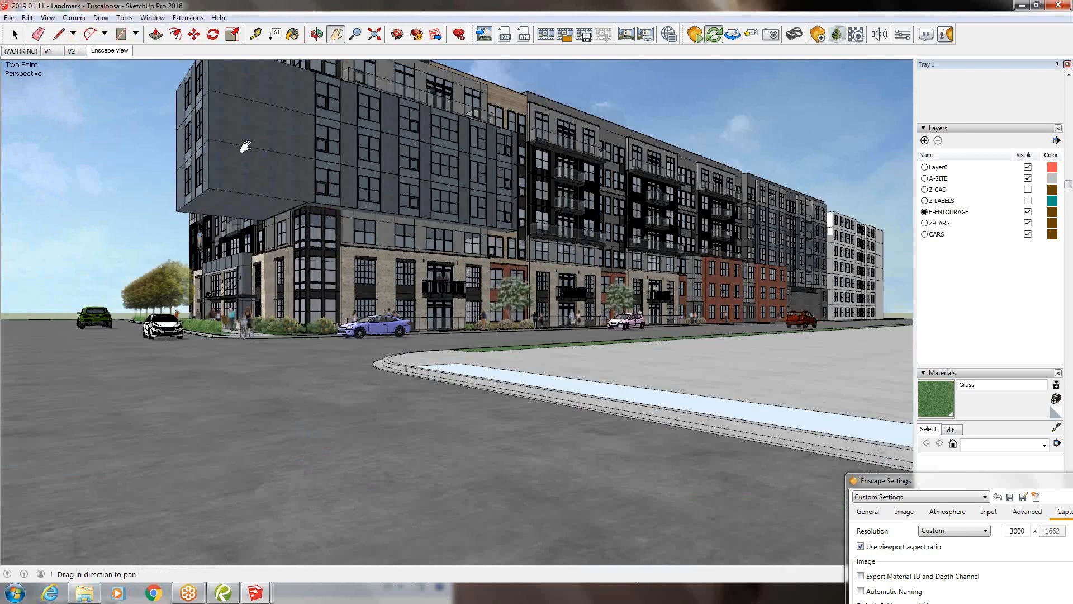
left_click_drag(243, 110, 240, 188)
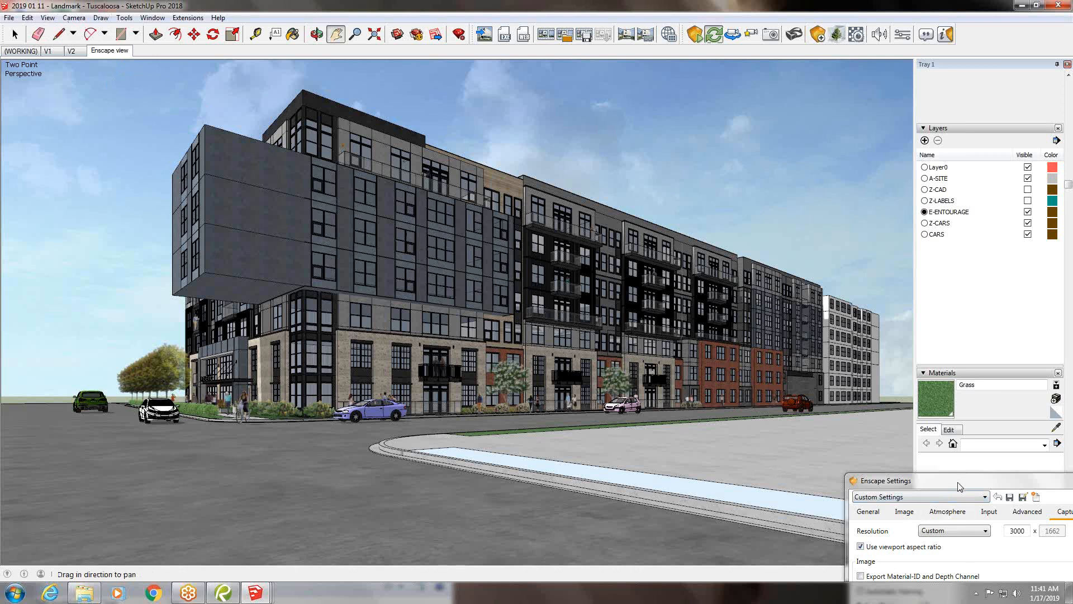
Move the Enscape Settings window off the tray and collapse Tray 1's Entity Info, Layers, Materials and Components sections
left_click_drag(958, 486, 257, 465)
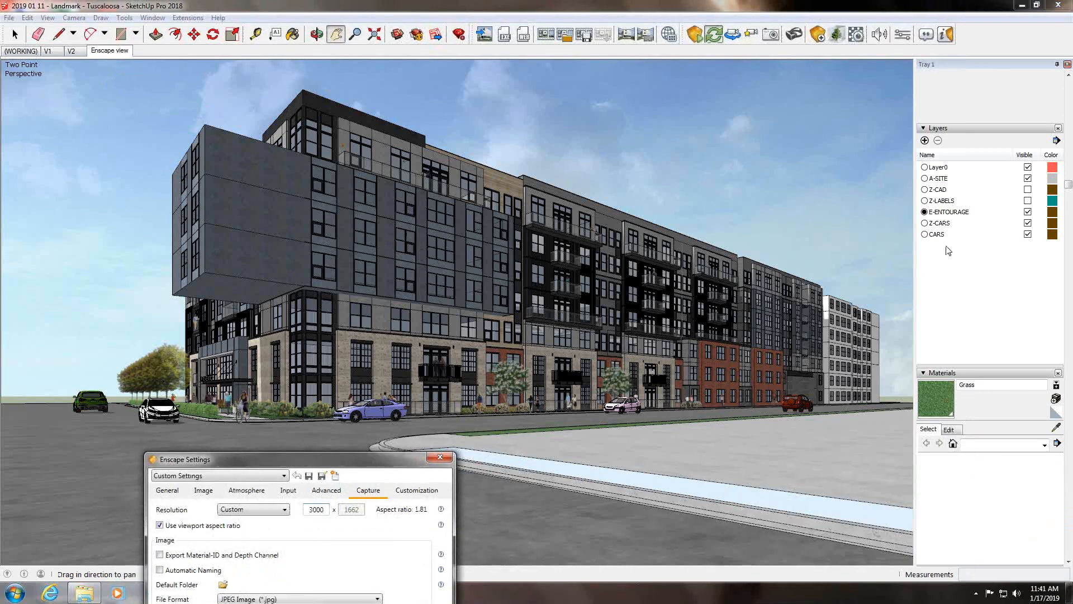
scroll(969, 189, "down", 5)
scroll(974, 460, "down", 2)
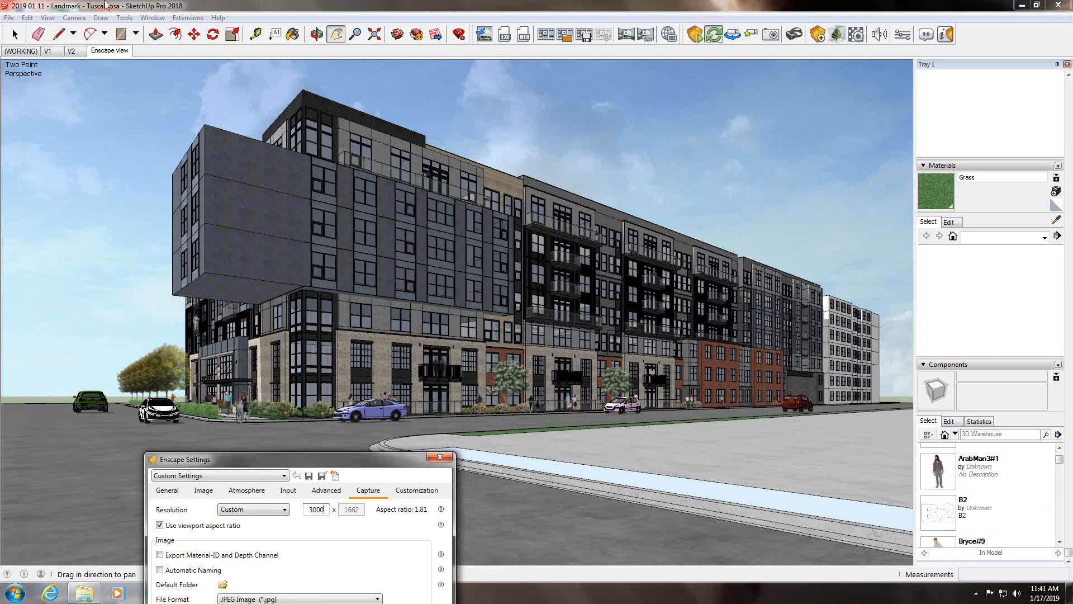
left_click(149, 18)
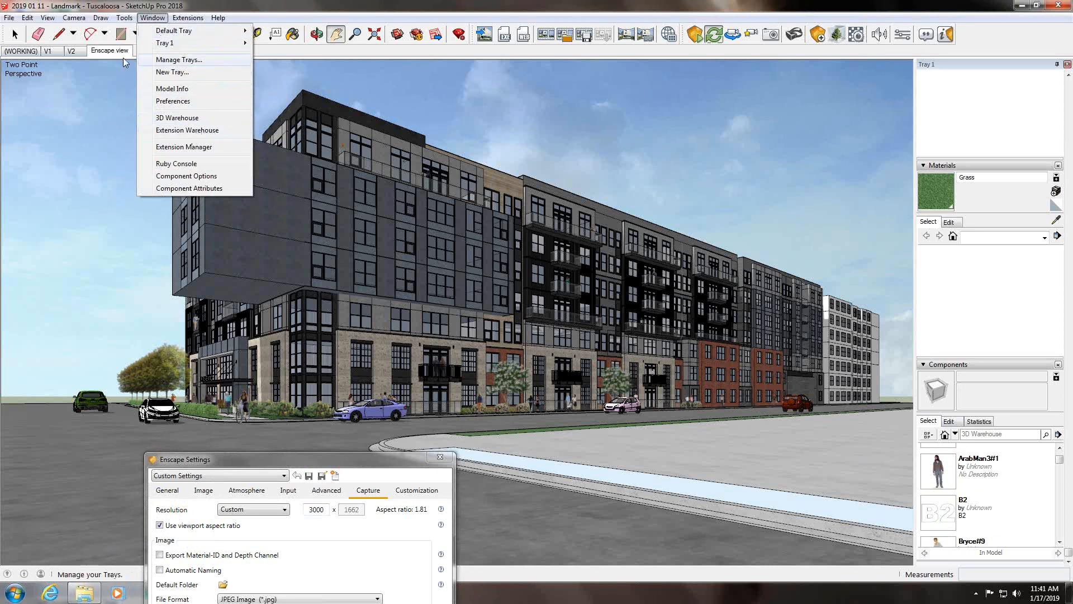
mouse_move(124, 17)
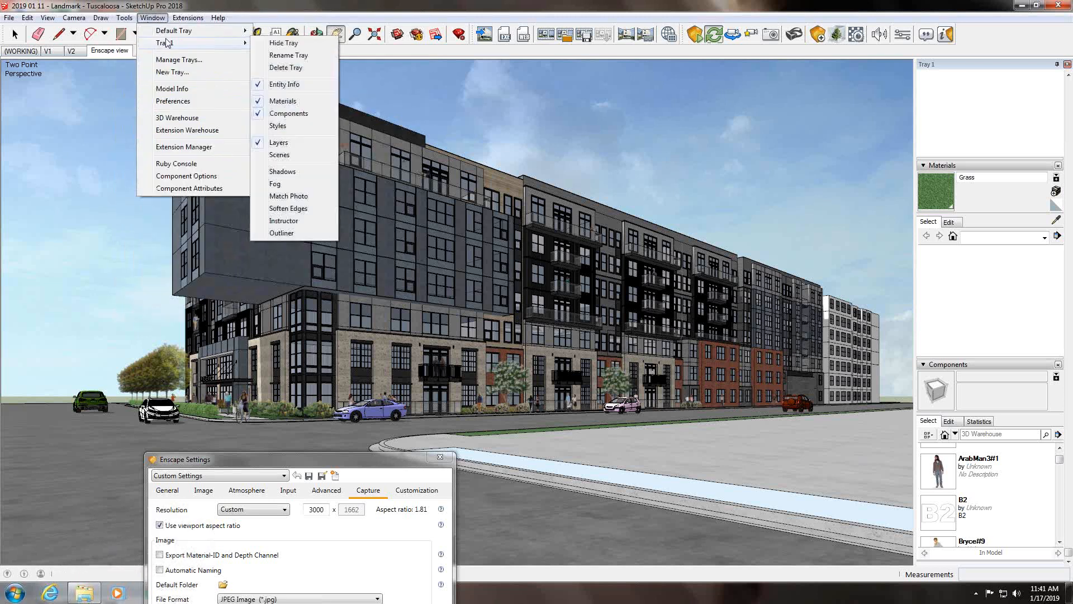
mouse_move(185, 31)
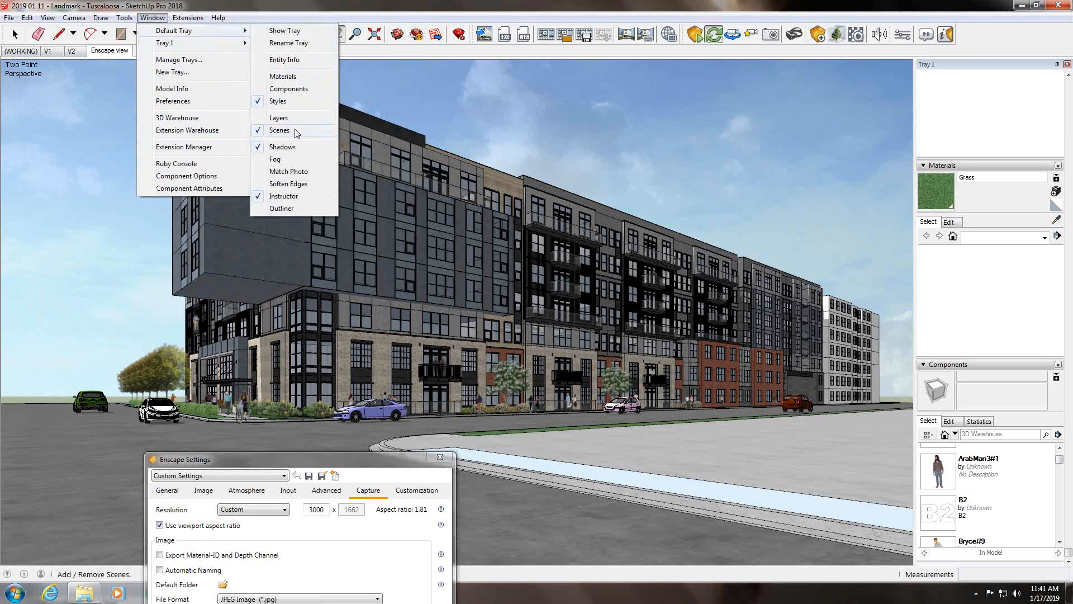
left_click(962, 66)
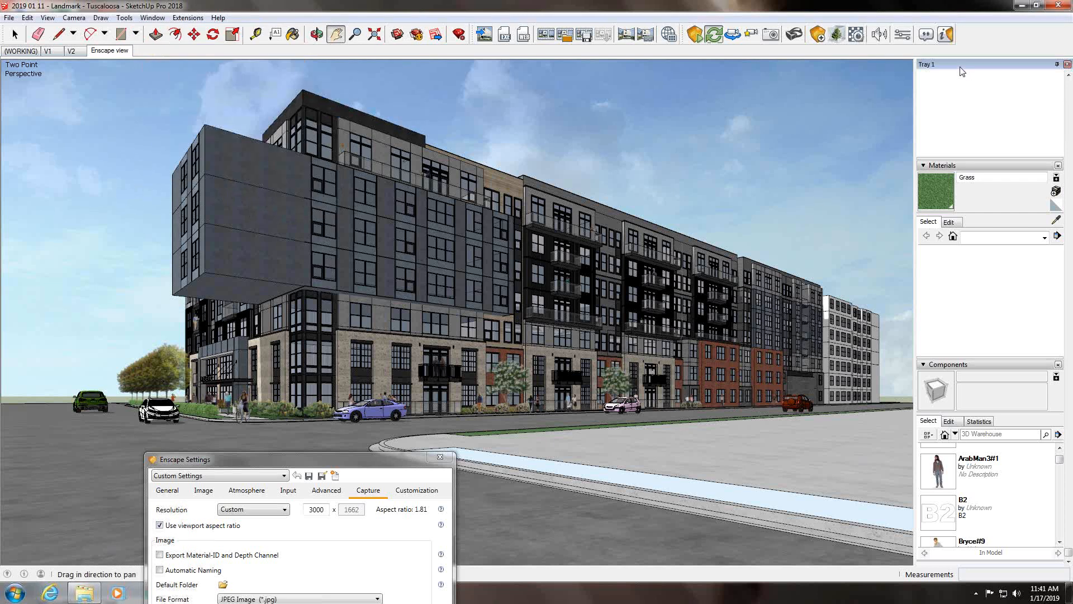
left_click(926, 164)
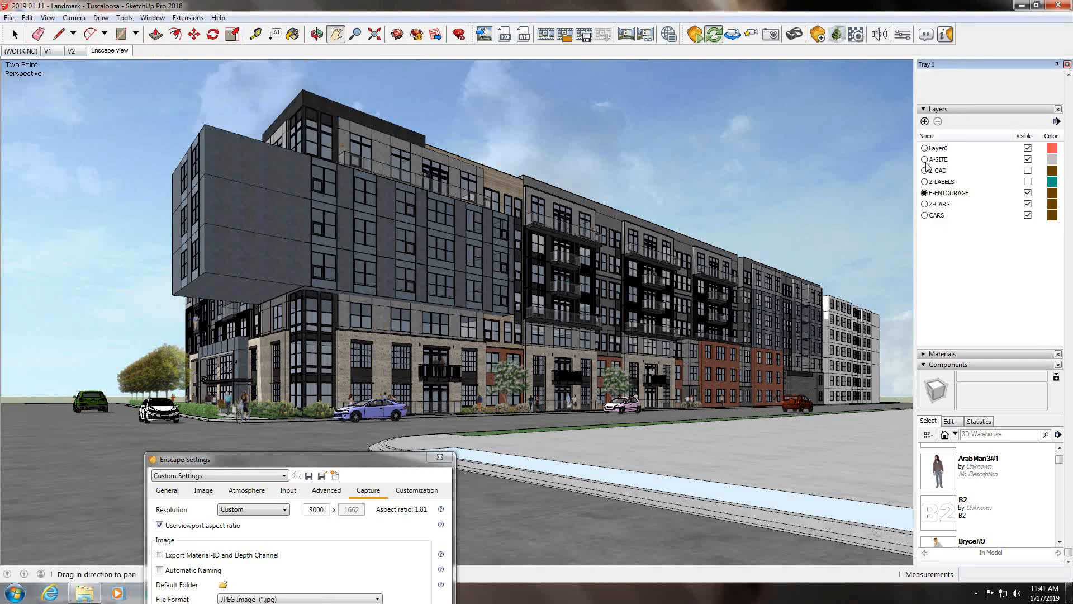
left_click(927, 110)
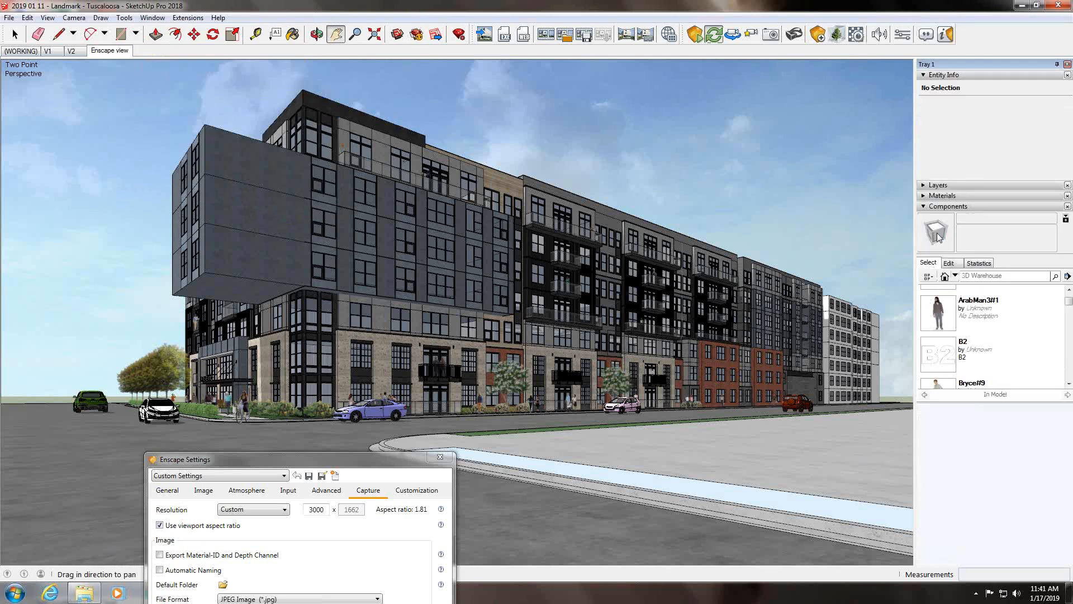
left_click(925, 209)
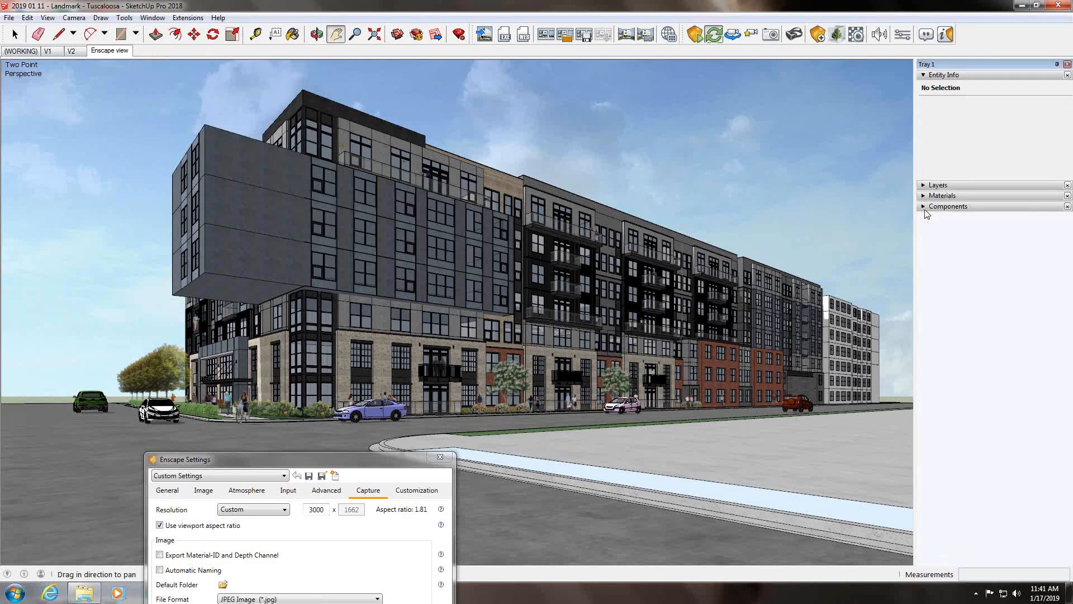
left_click(924, 76)
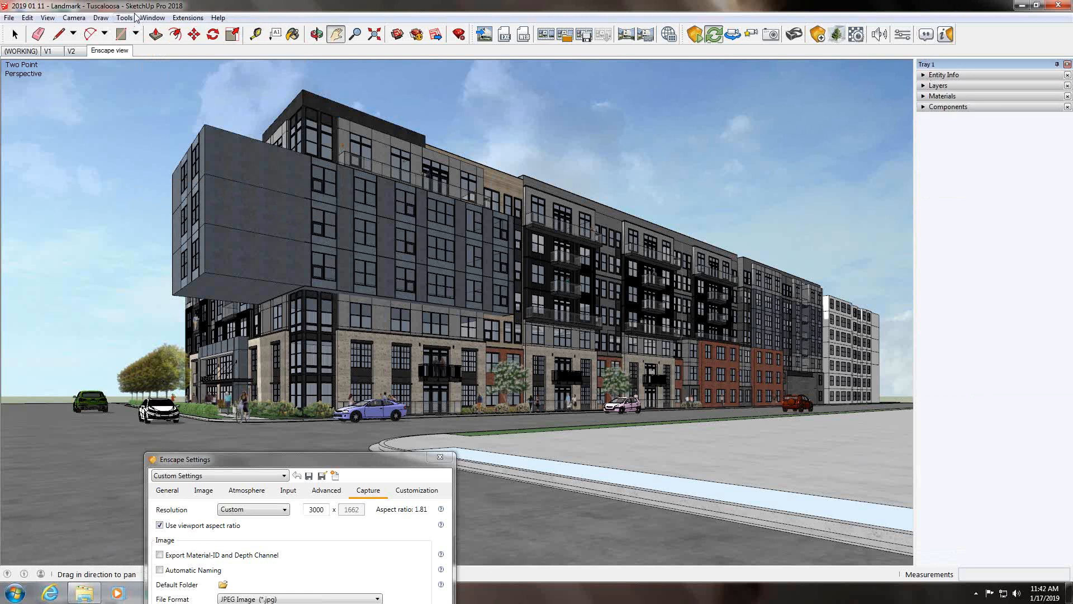
Add the Scenes section to Tray 1, check the scene list including Enscape view, and collapse the section
left_click(152, 18)
mouse_move(169, 46)
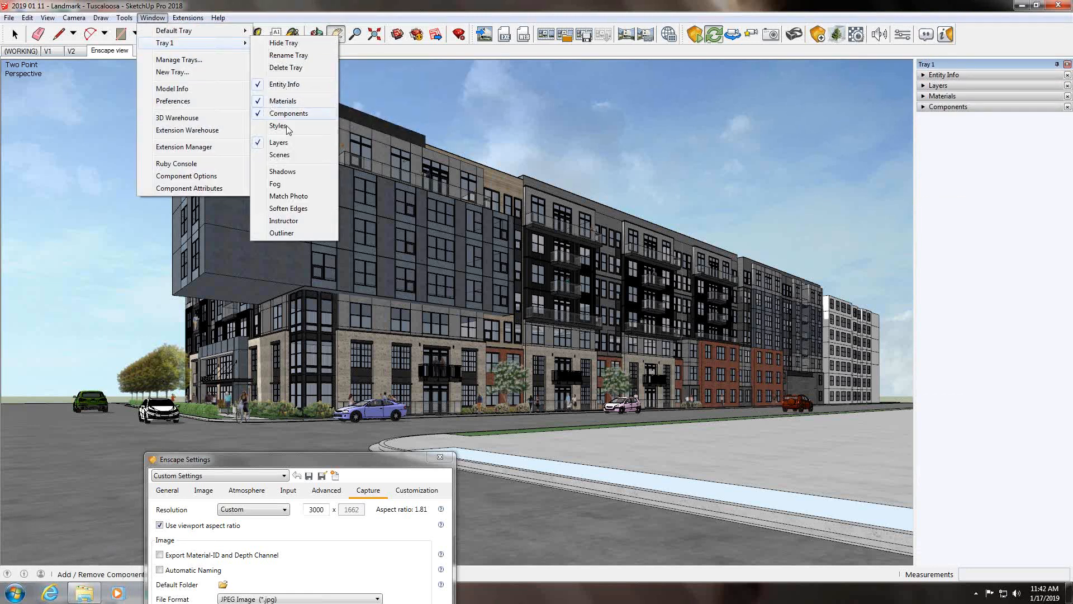
left_click(290, 157)
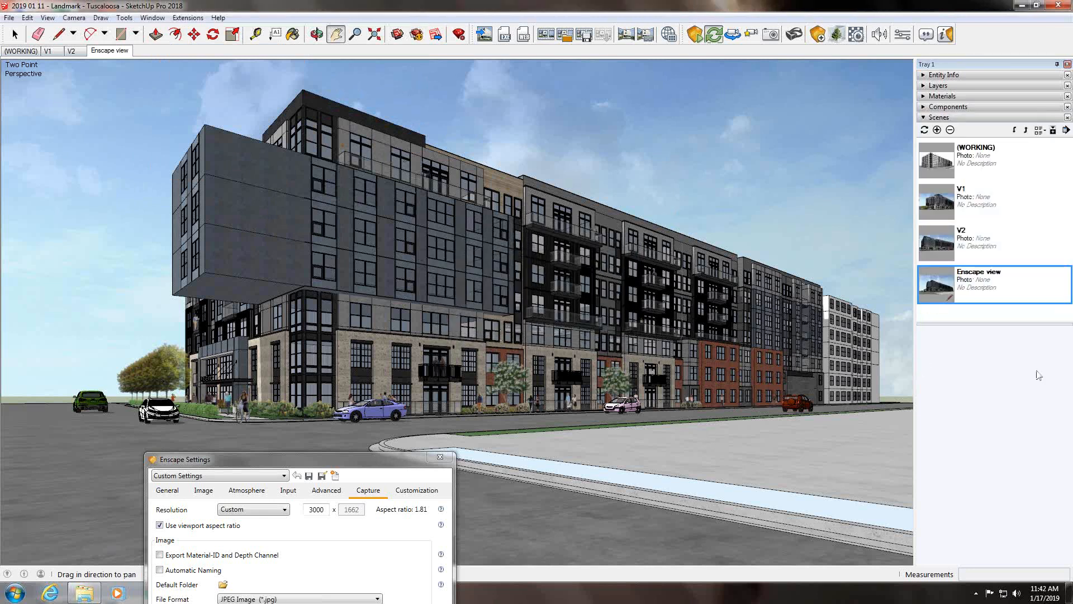
left_click(924, 117)
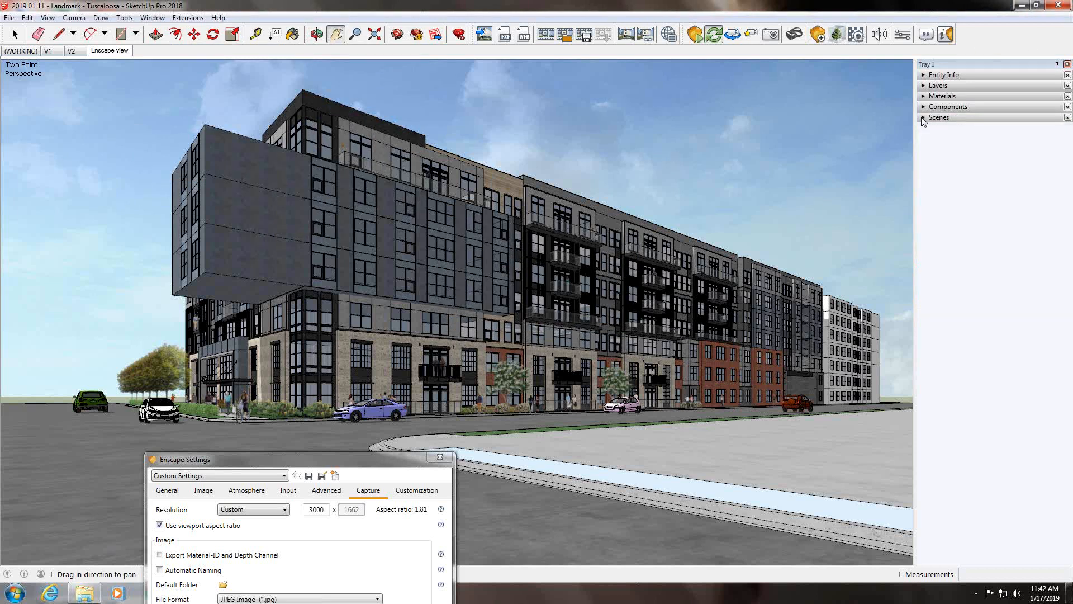
left_click(923, 118)
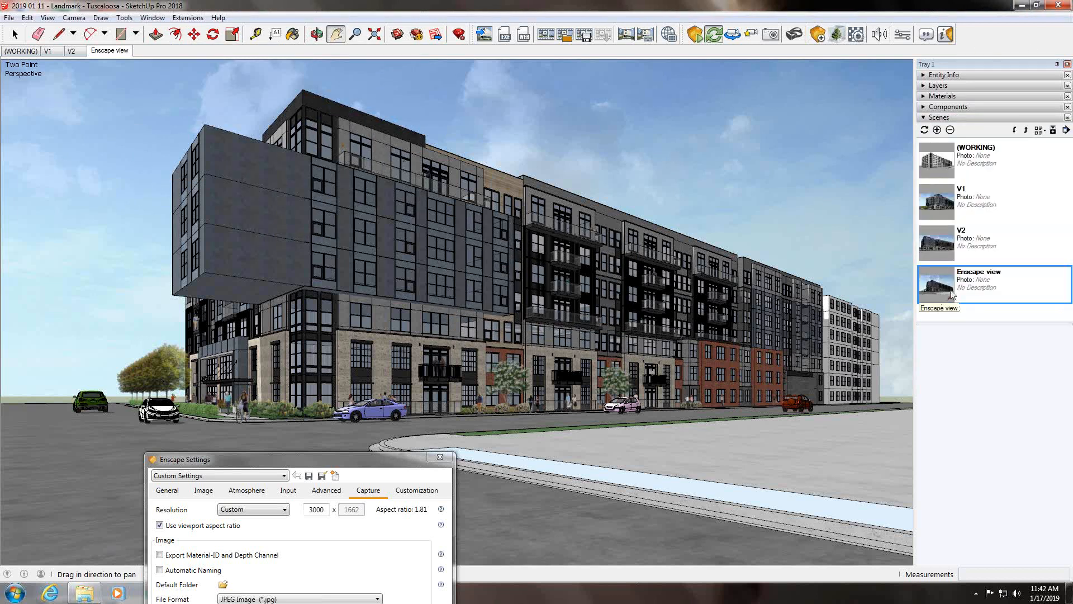
left_click(924, 117)
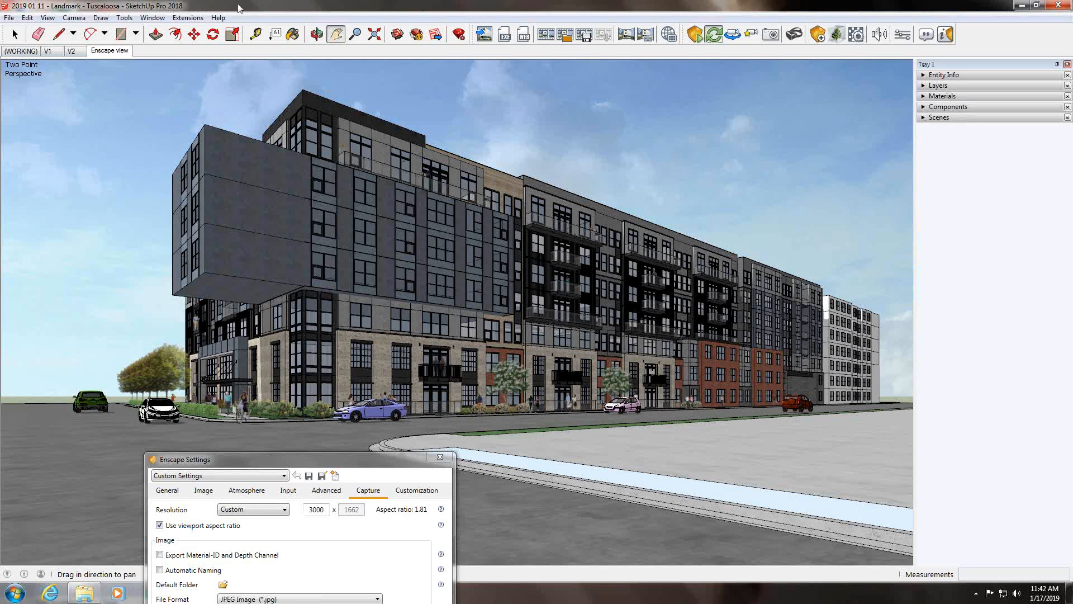
Add the Styles section to Tray 1 and open the Vibrant Blue - Straight Line style for editing
left_click(152, 17)
mouse_move(235, 44)
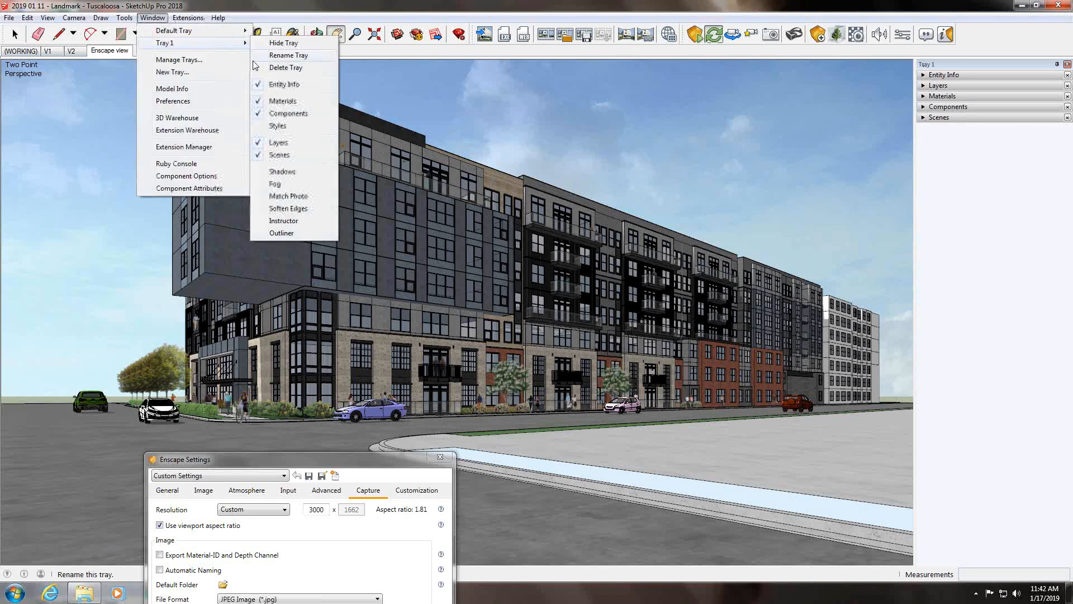
left_click(300, 125)
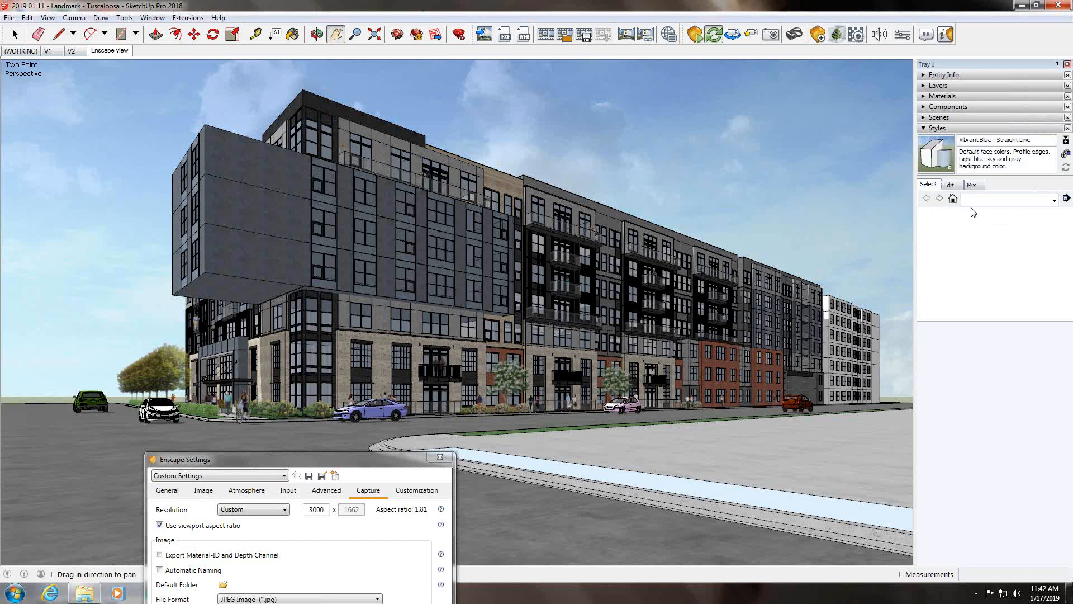
left_click(949, 185)
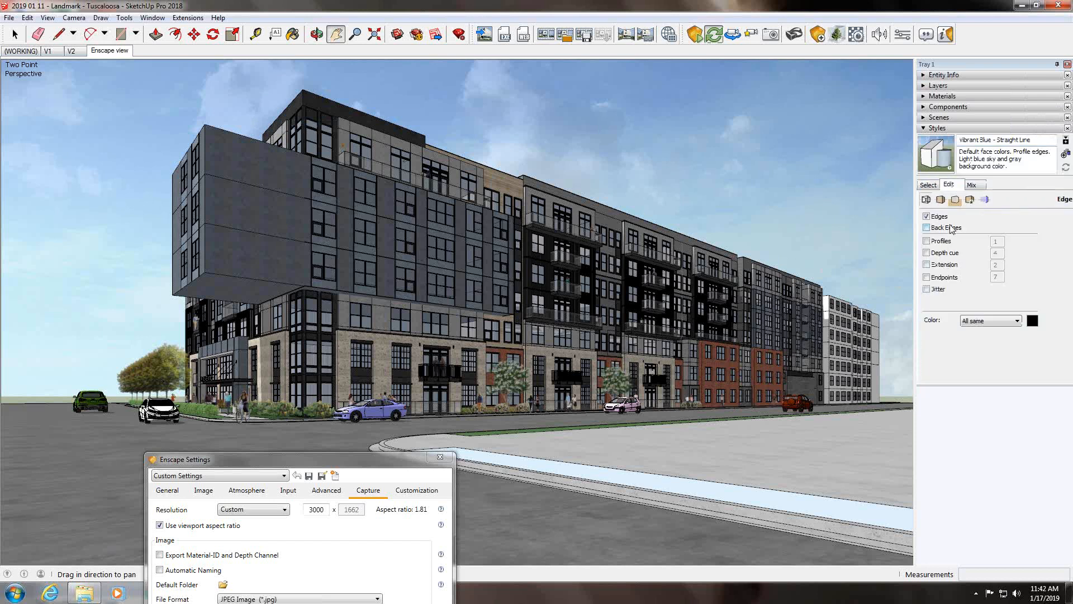
Look through the style's setting categories and set the face style to Hidden Line
left_click(942, 200)
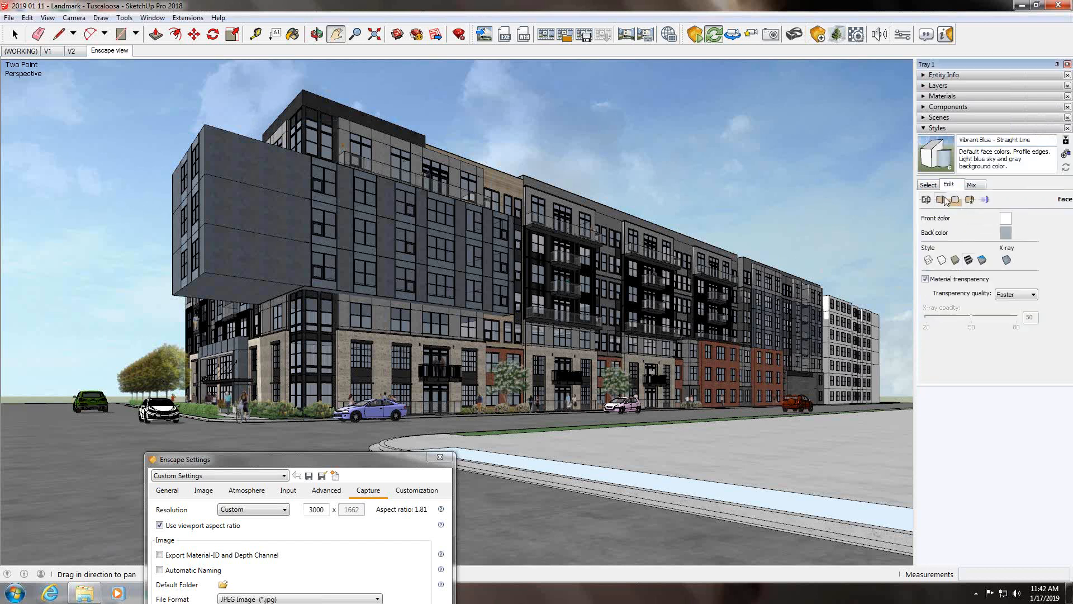
left_click(970, 200)
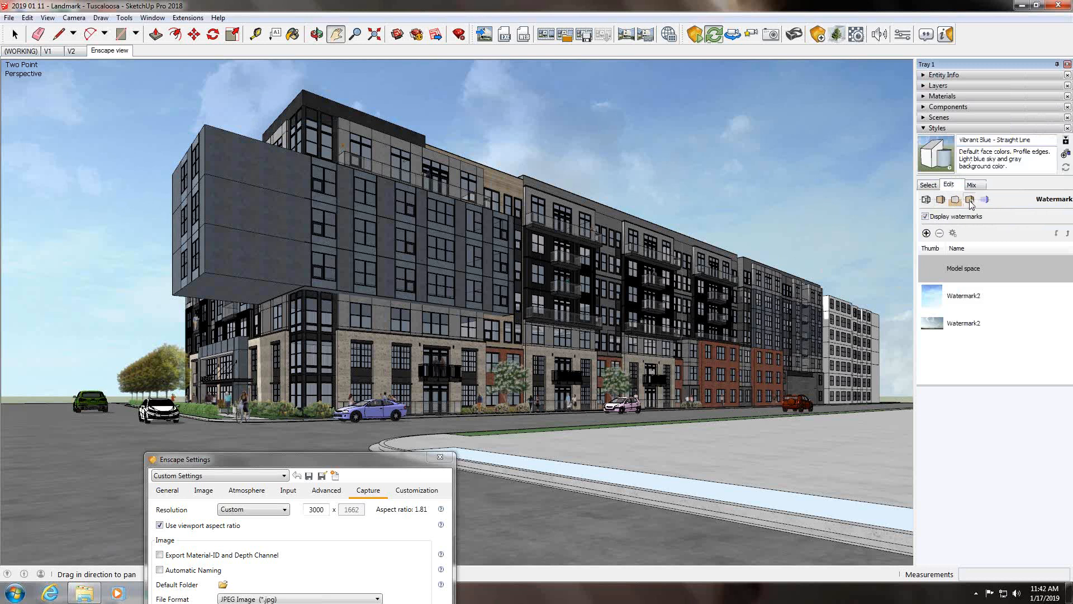
left_click(986, 201)
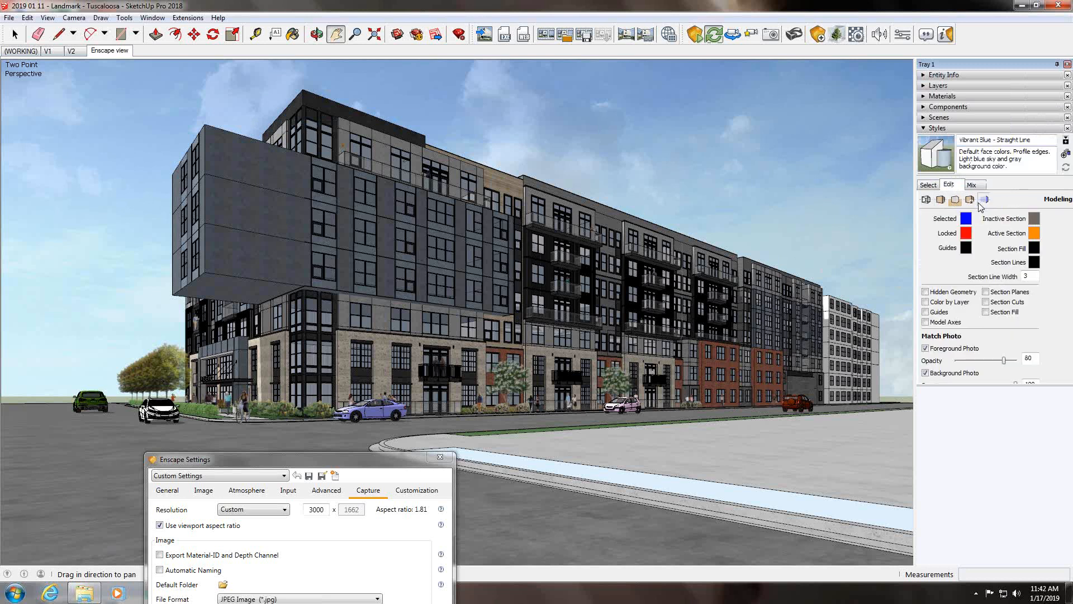
left_click(926, 201)
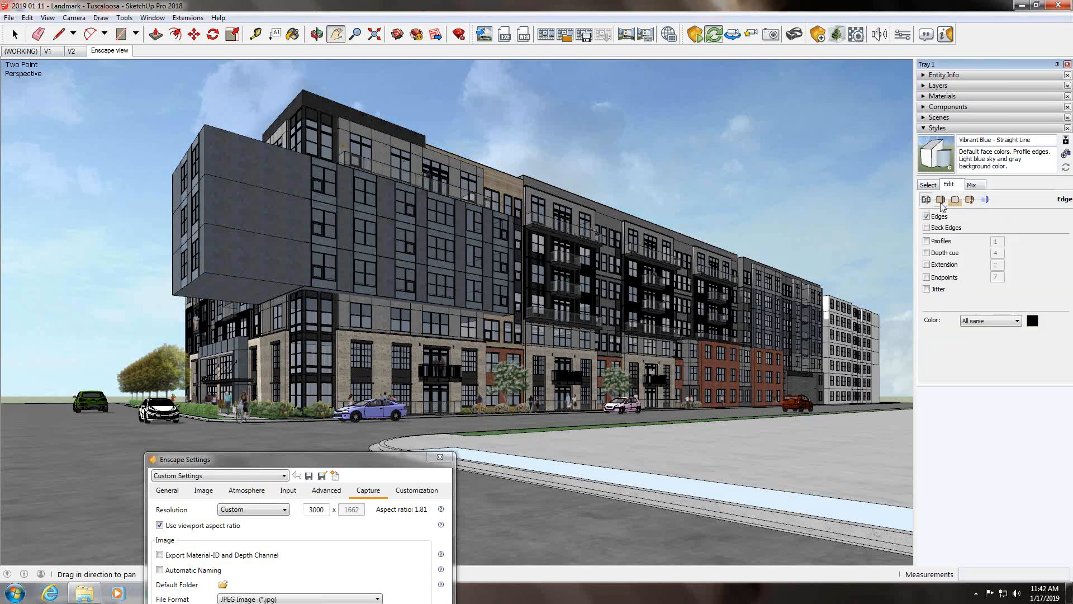
left_click(942, 204)
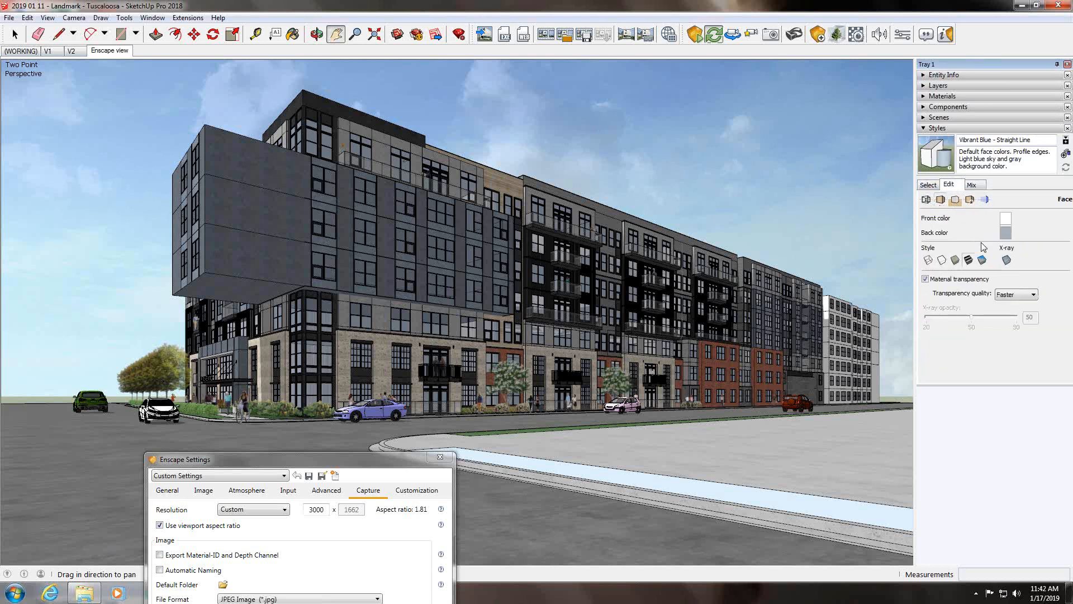
left_click(942, 261)
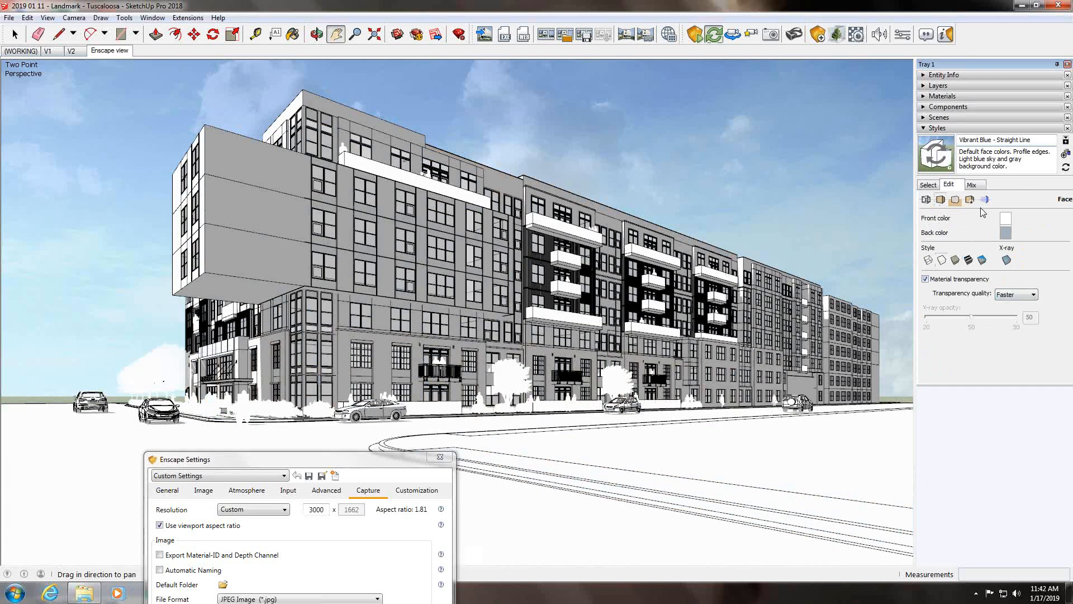
Turn off the display of watermarks in the current style
left_click(986, 200)
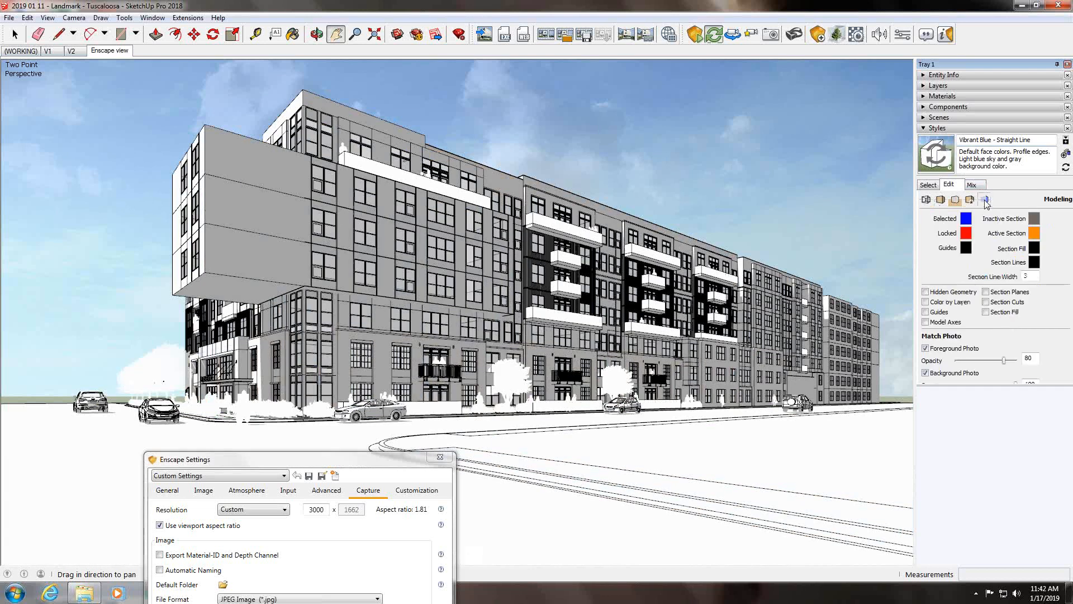
left_click(970, 200)
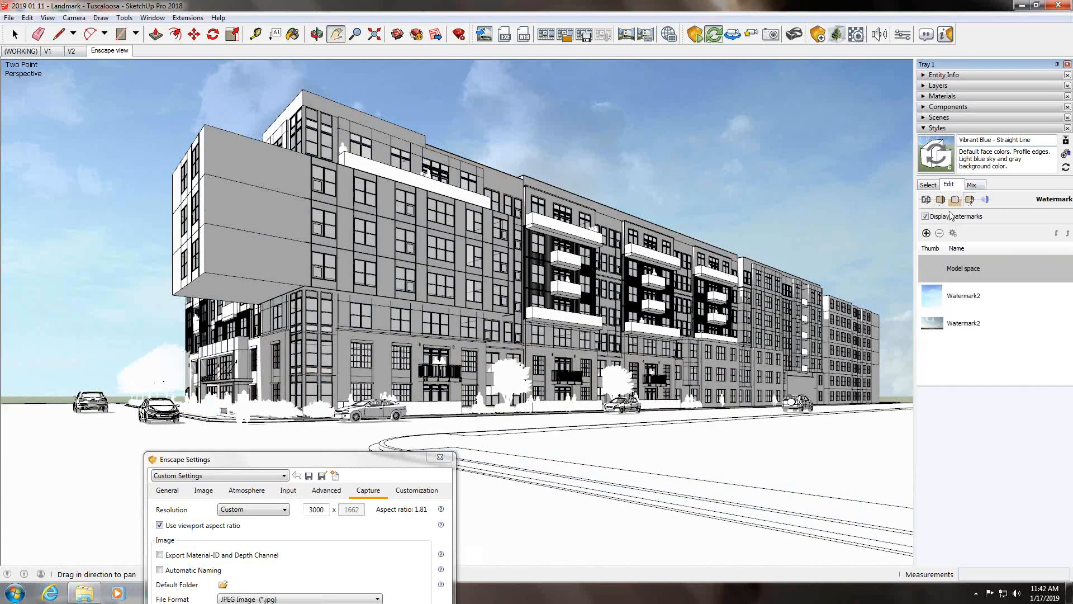
left_click(954, 217)
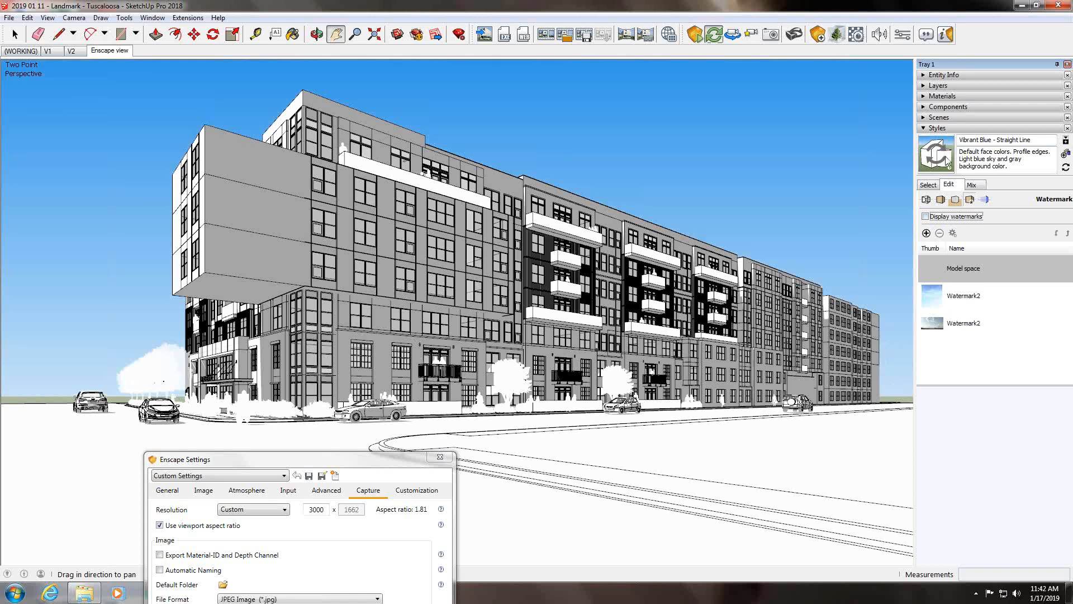
Turn off the sky in the current style's background settings and collapse the Styles section
left_click(941, 200)
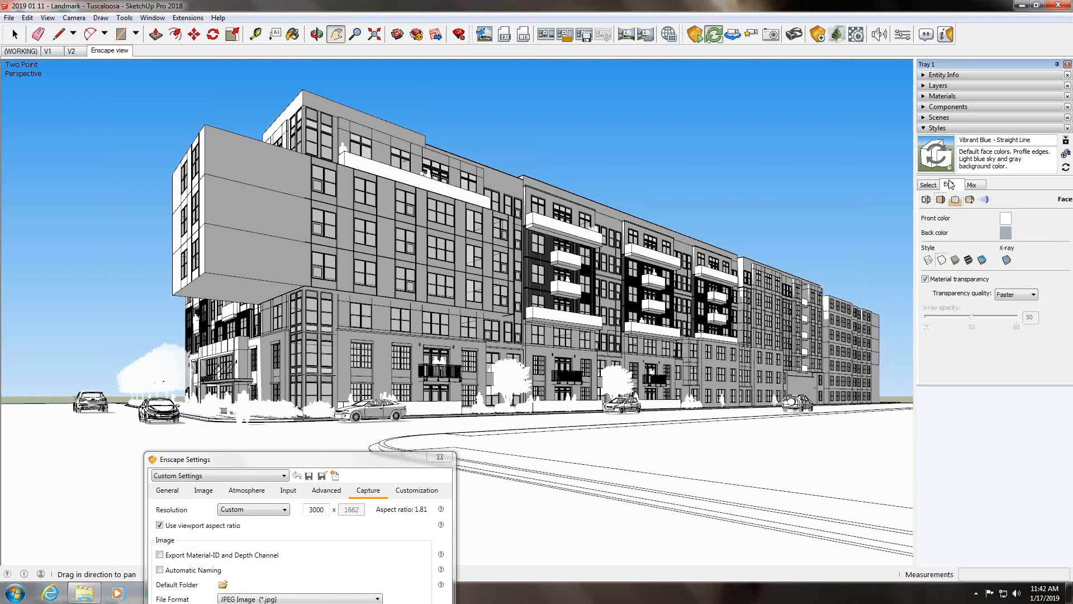
left_click(926, 200)
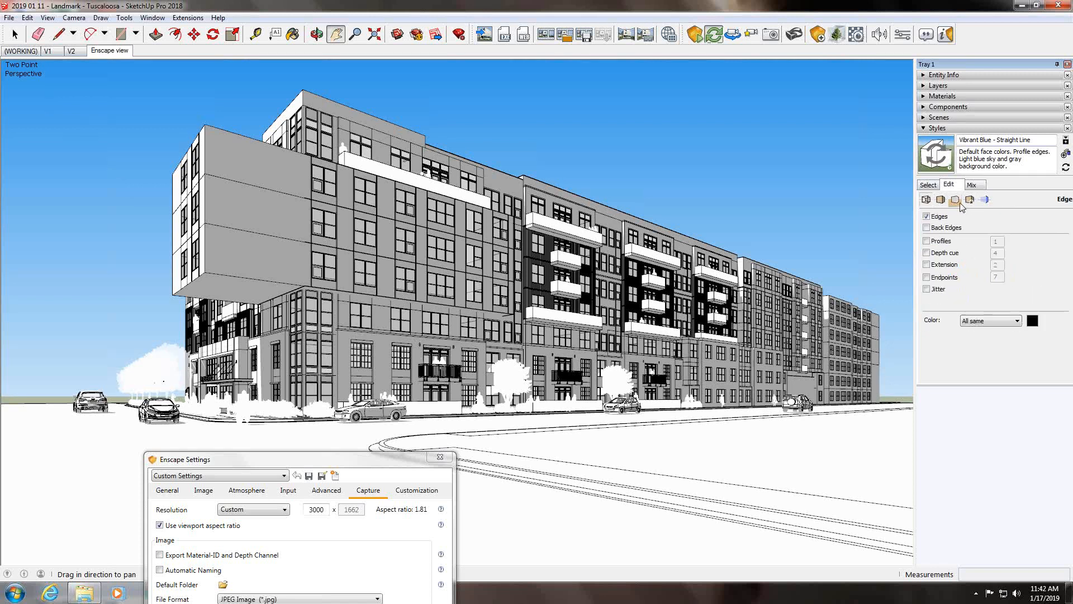
left_click(958, 202)
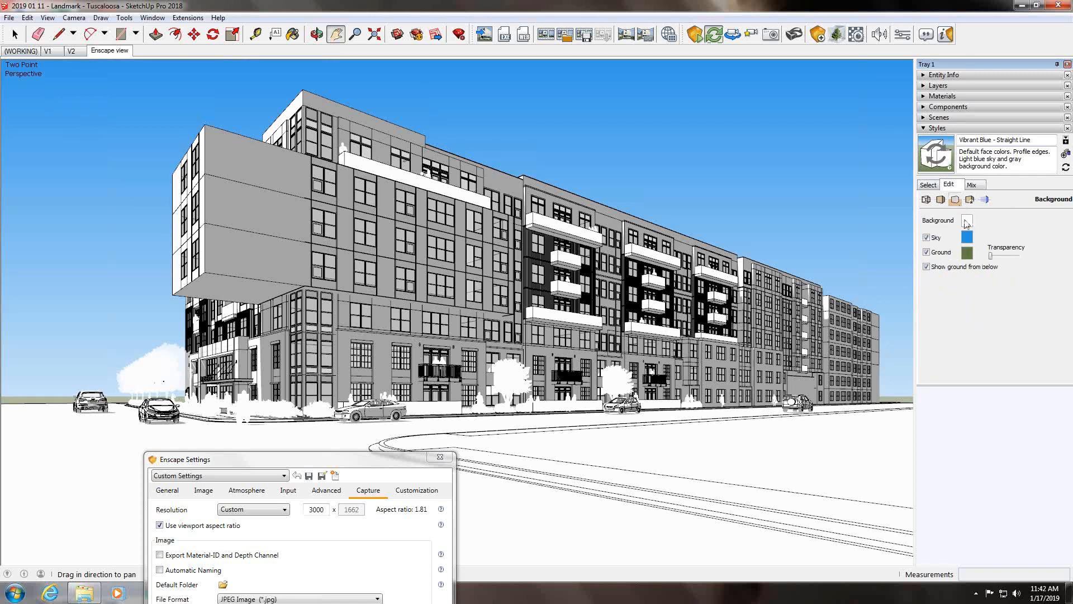
left_click(935, 239)
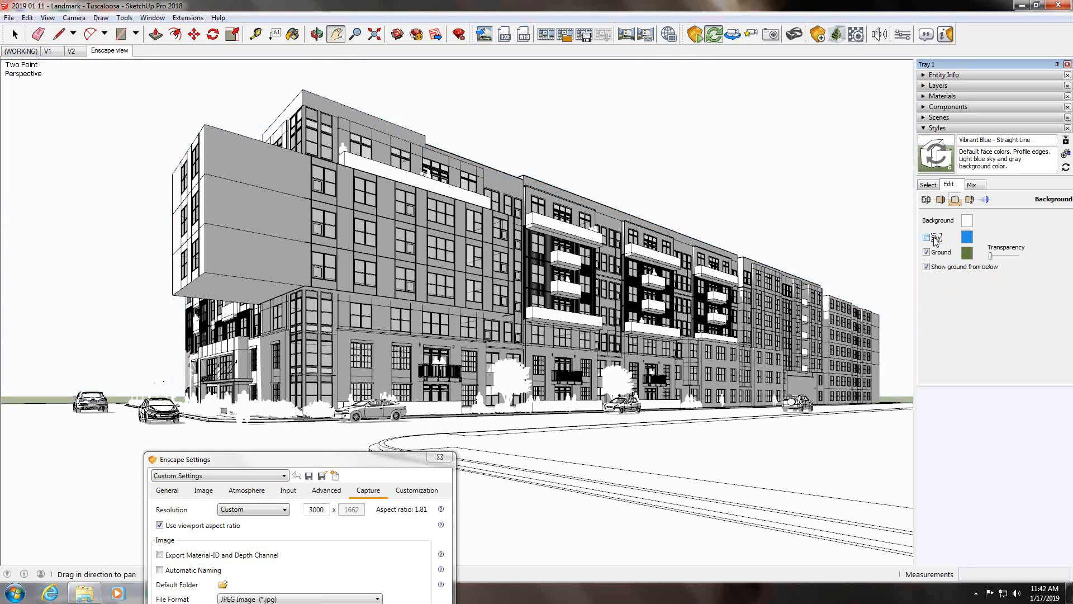
left_click(946, 155)
left_click(925, 129)
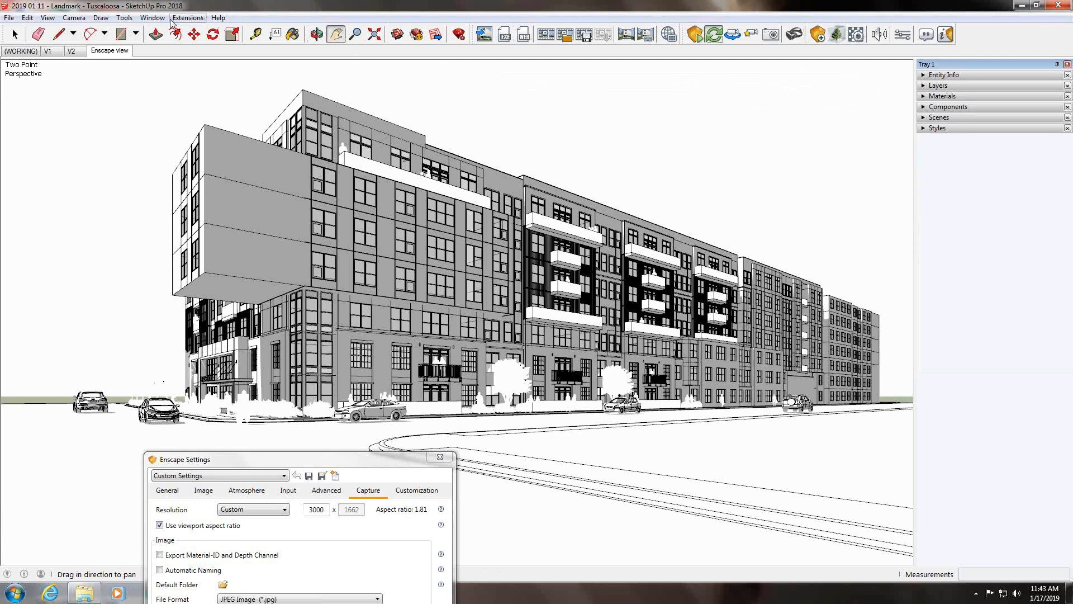
Add the Shadows section to Tray 1, then turn off sun shading and the display of shadows on faces
left_click(152, 18)
left_click(152, 18)
left_click(151, 19)
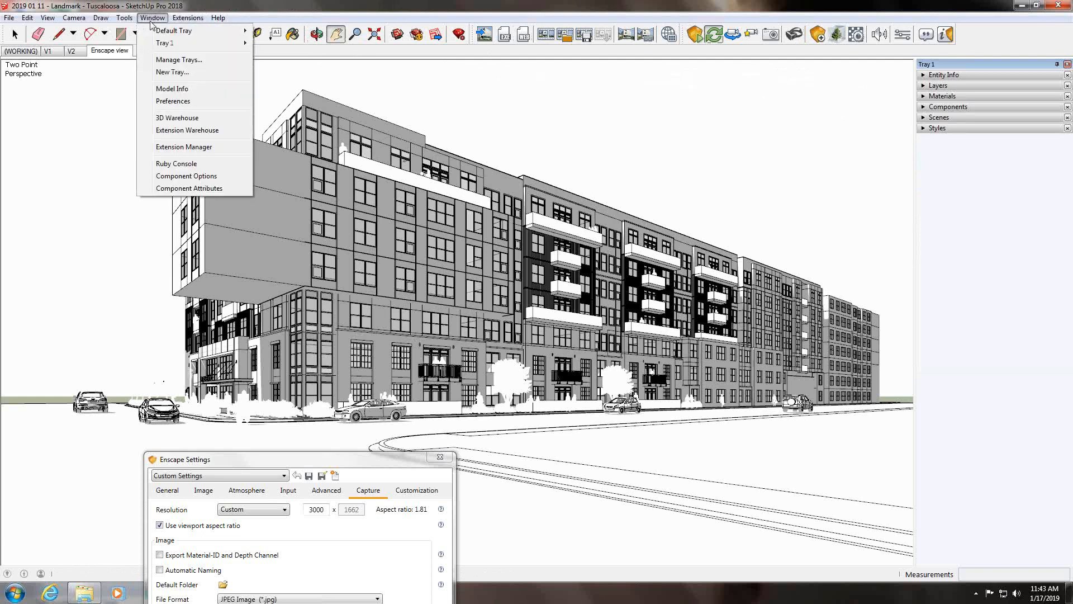
mouse_move(218, 43)
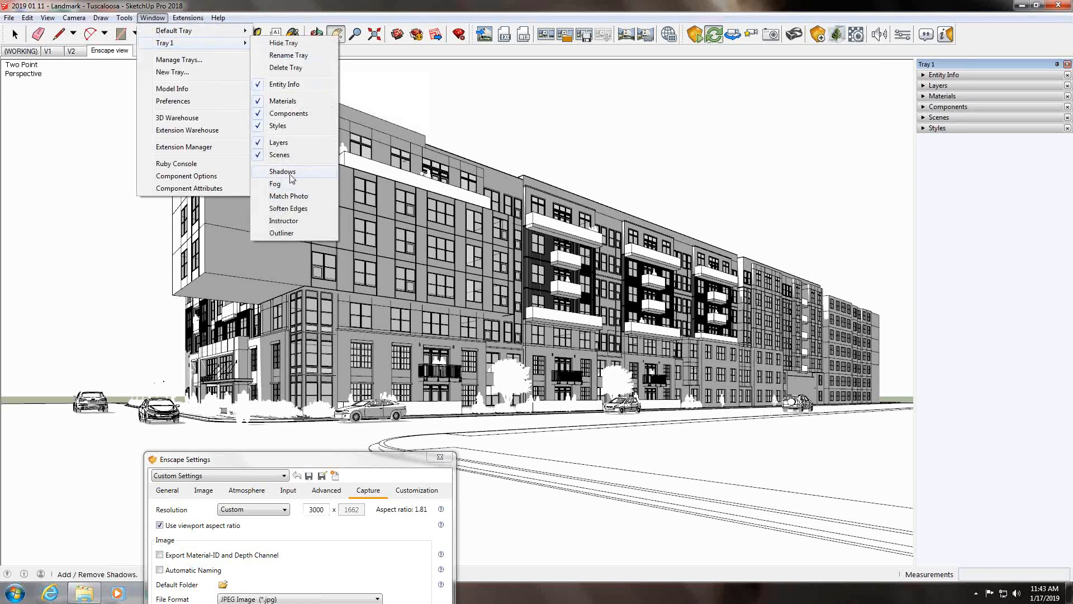
left_click(282, 171)
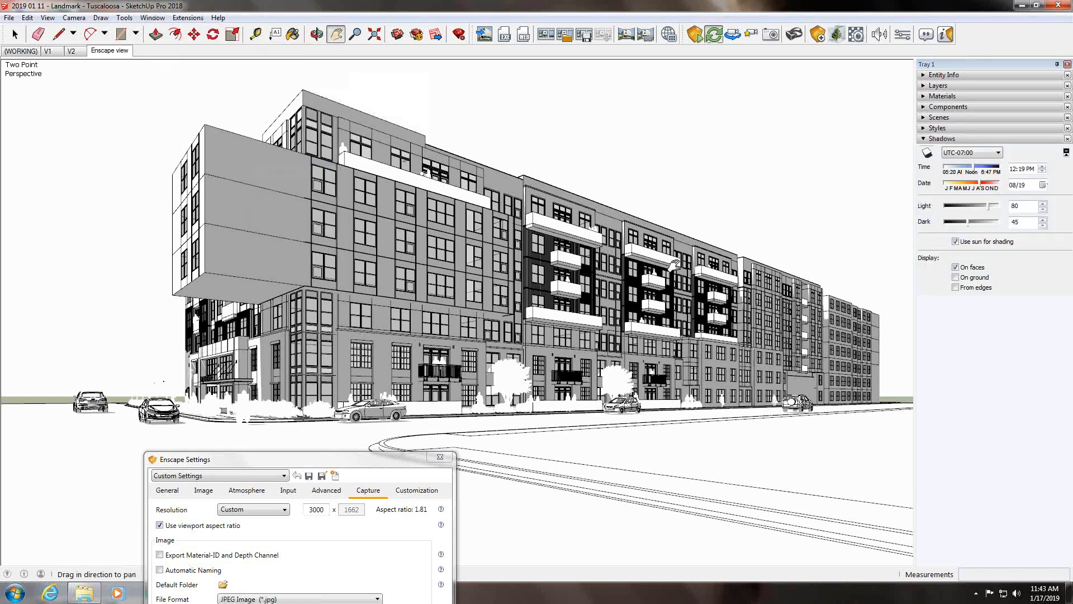
left_click(982, 243)
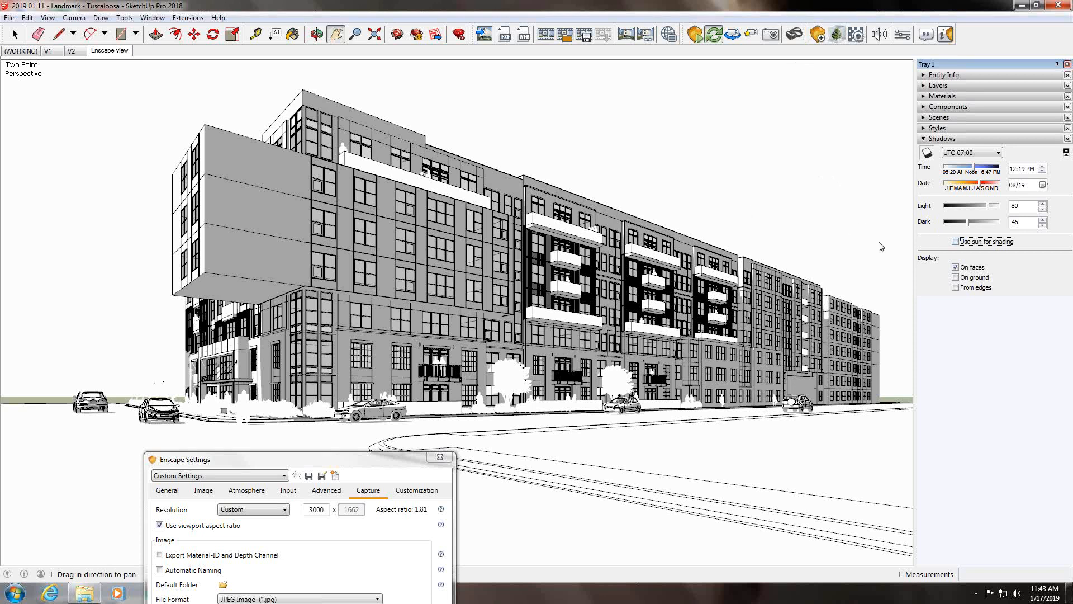
left_click(973, 270)
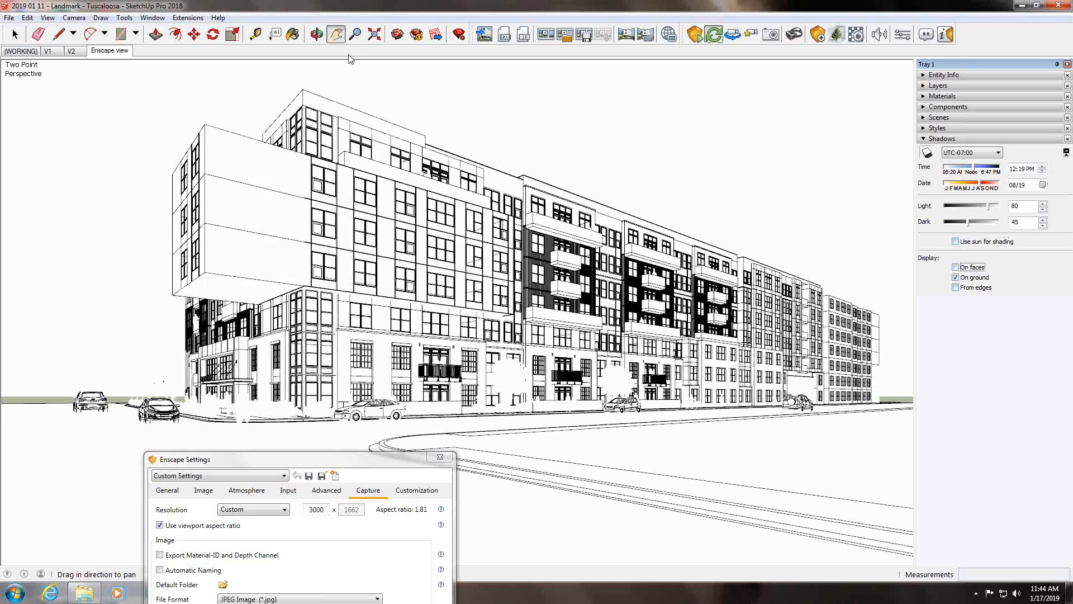
Start a 2D graphic export and choose the Enscape Workshop folder on the H: network drive as the destination
left_click(9, 17)
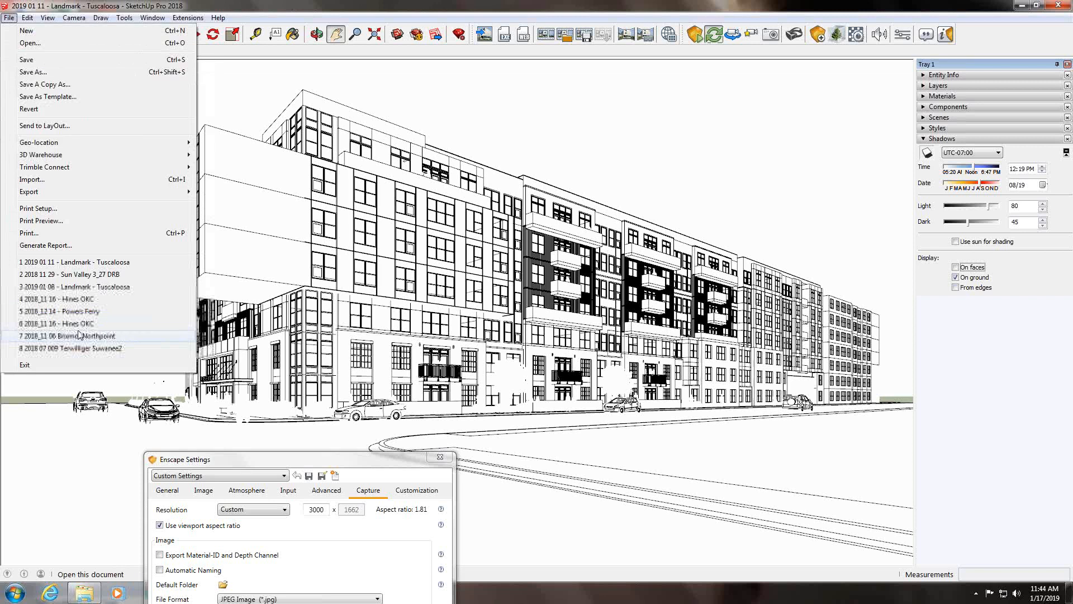
mouse_move(72, 192)
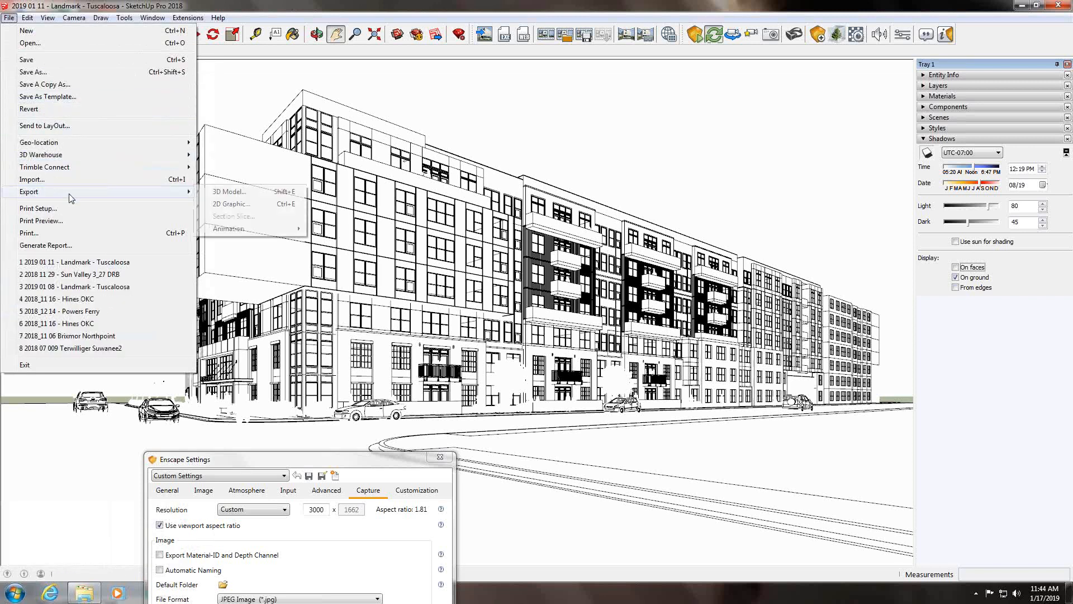
left_click(231, 204)
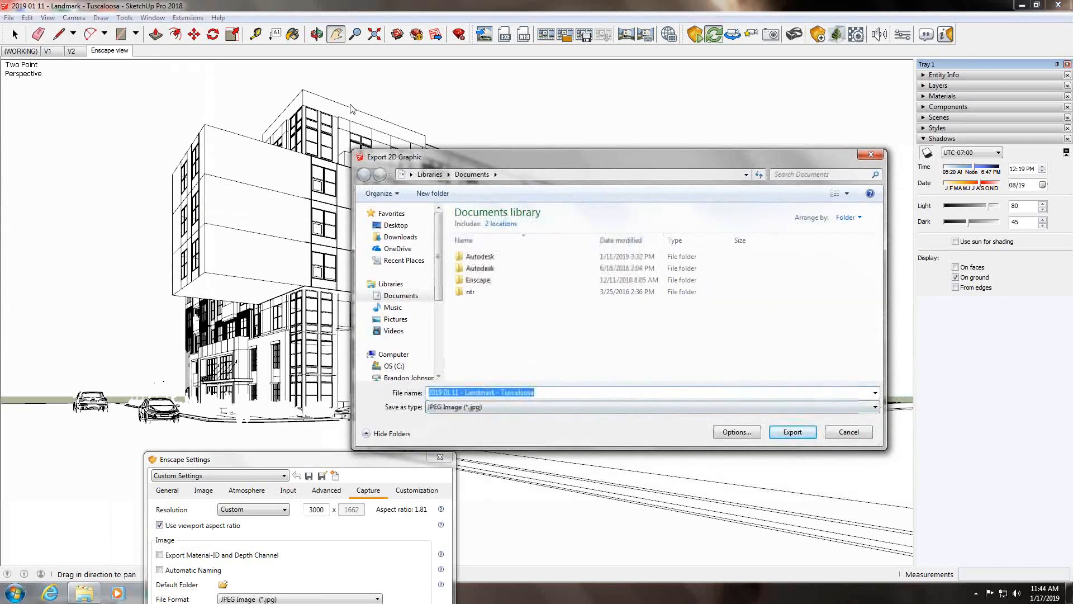
left_click(411, 175)
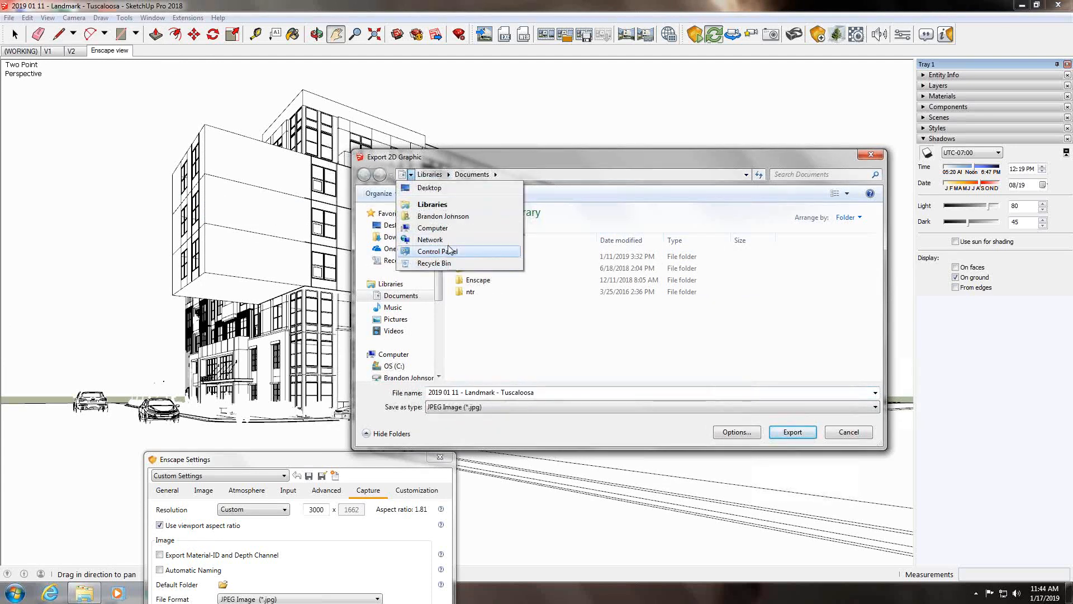
left_click(442, 228)
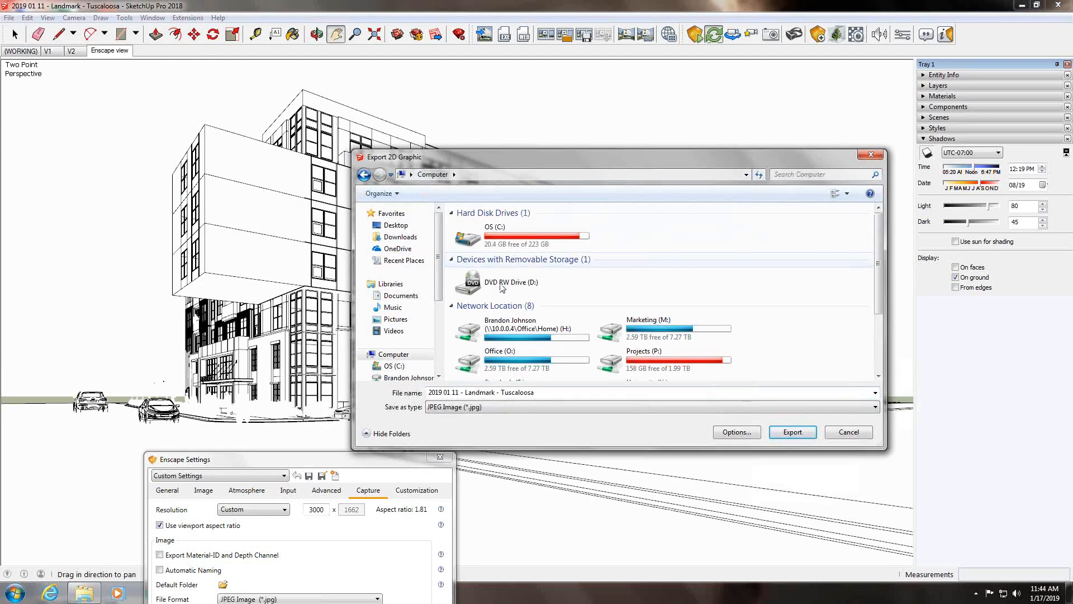
left_click(536, 339)
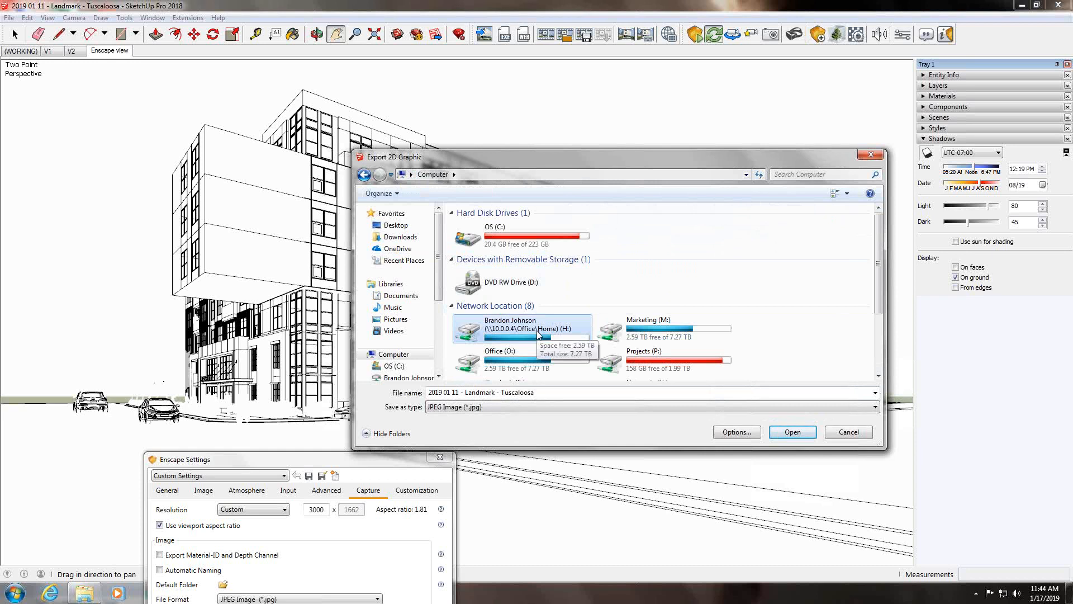
double_click(539, 331)
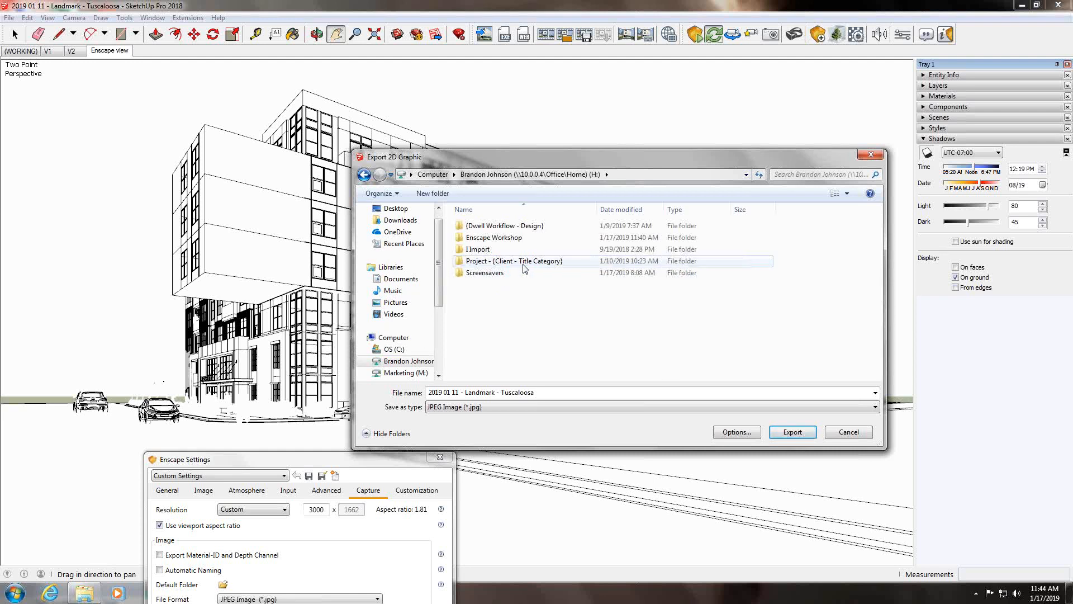
left_click(523, 265)
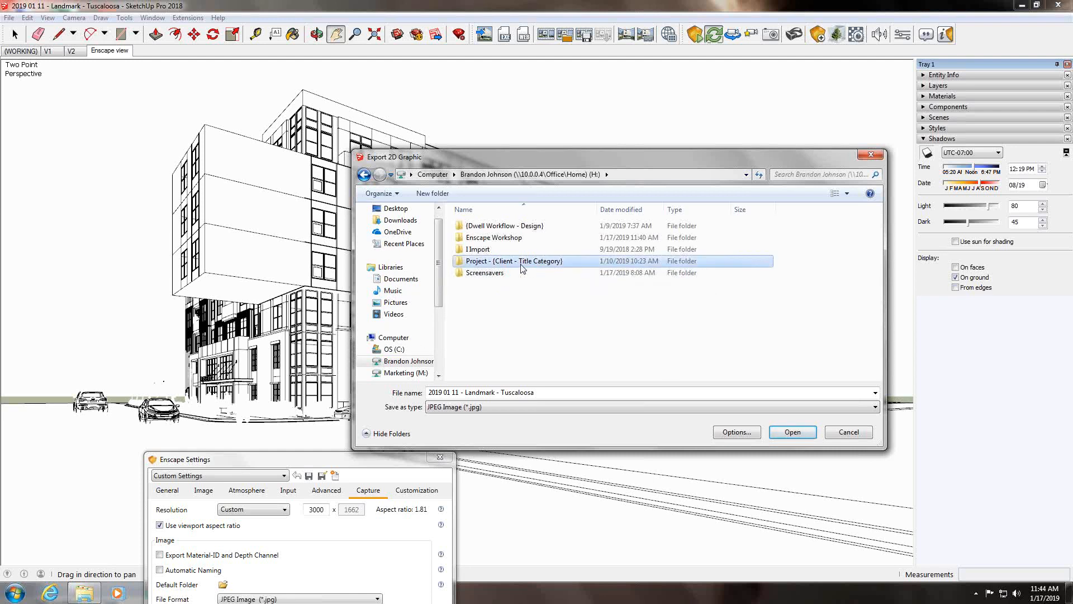
double_click(497, 237)
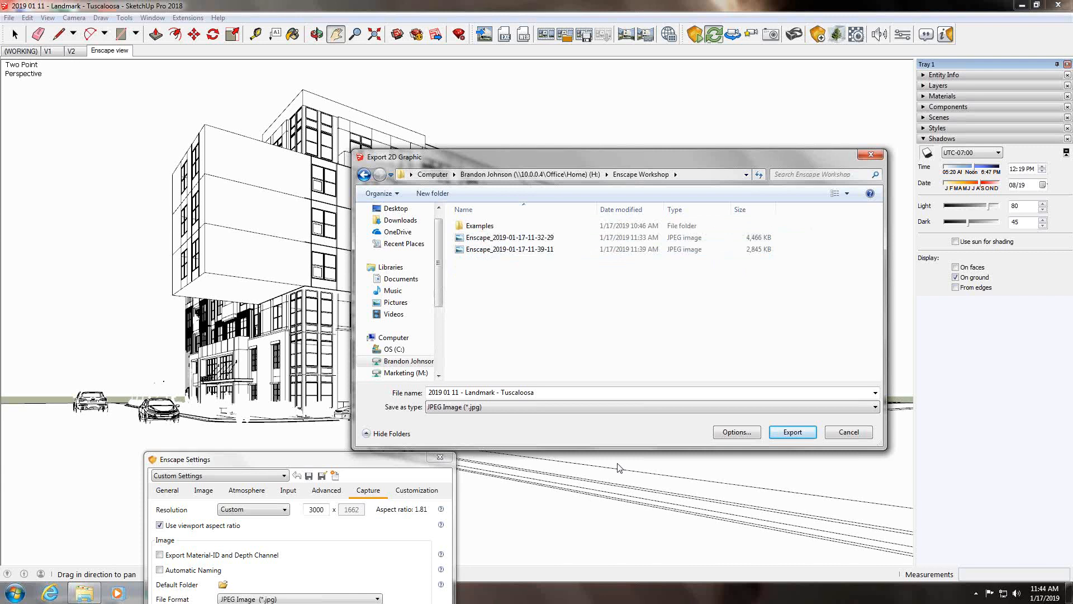
Set the JPEG export to a custom width of 3000 pixels instead of the view size and export the image
left_click(725, 435)
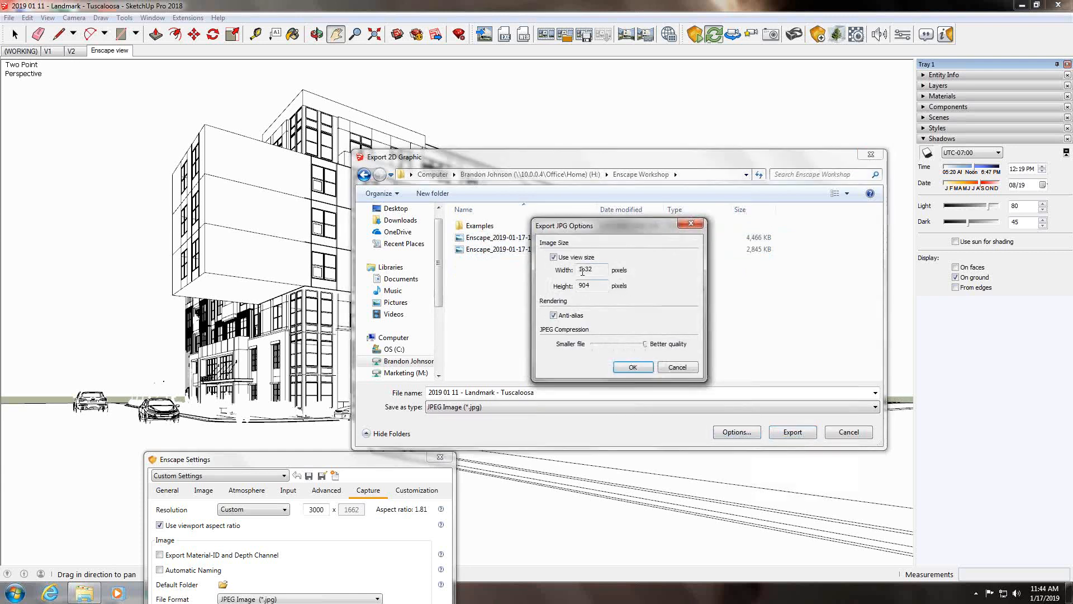
left_click_drag(605, 273, 566, 270)
left_click(570, 258)
double_click(585, 269)
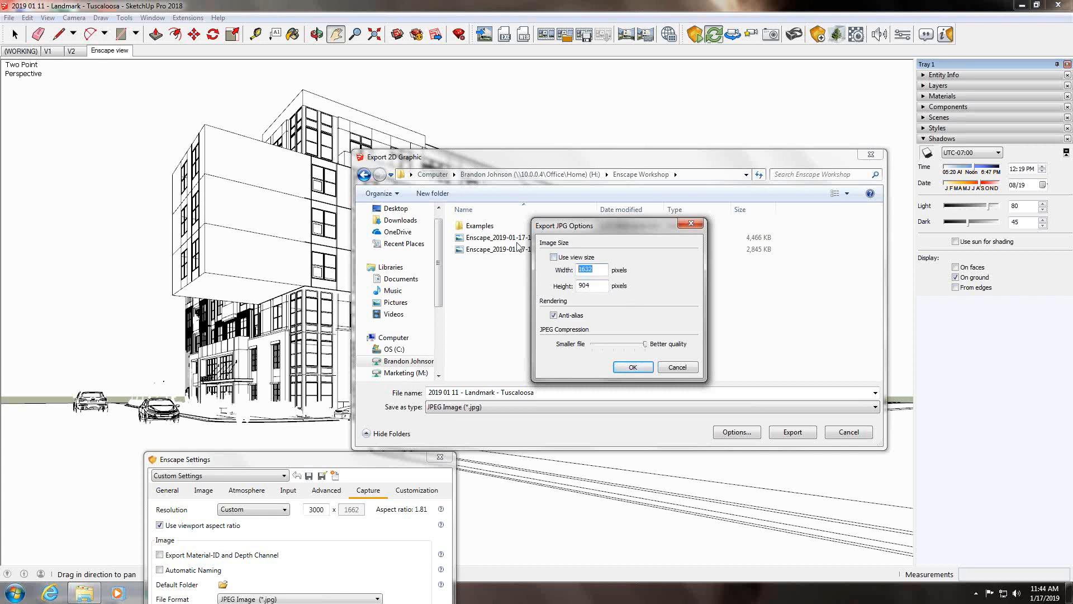
type("3000")
left_click(594, 285)
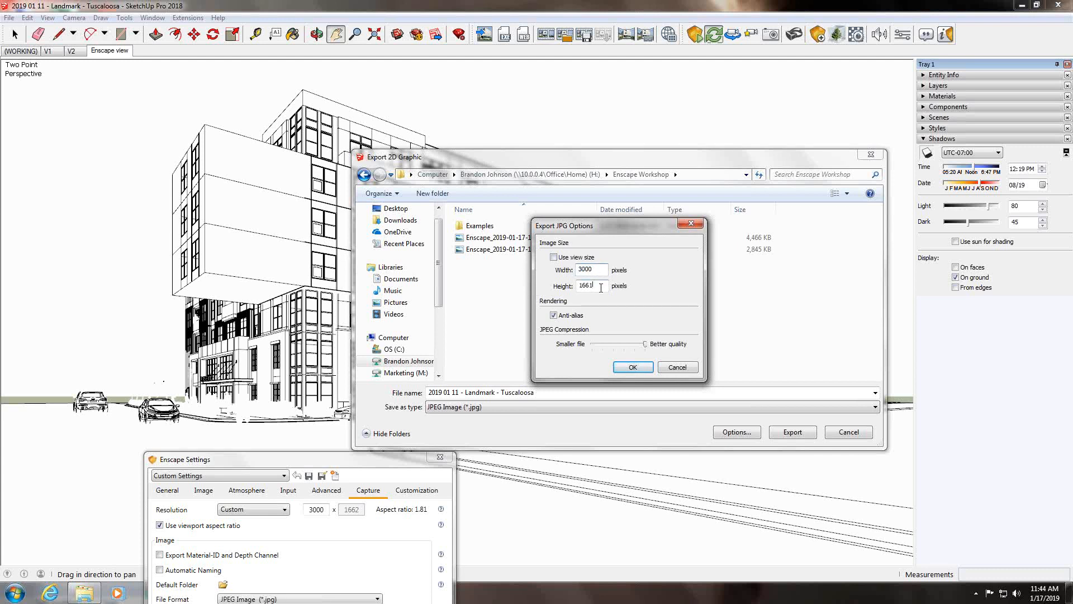
left_click(633, 369)
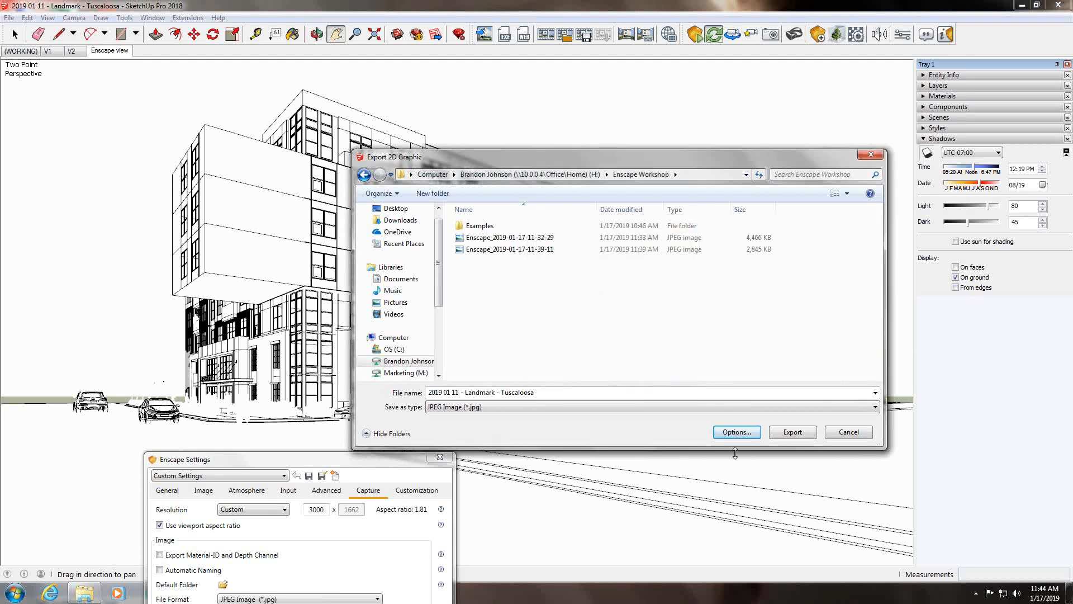
left_click(797, 437)
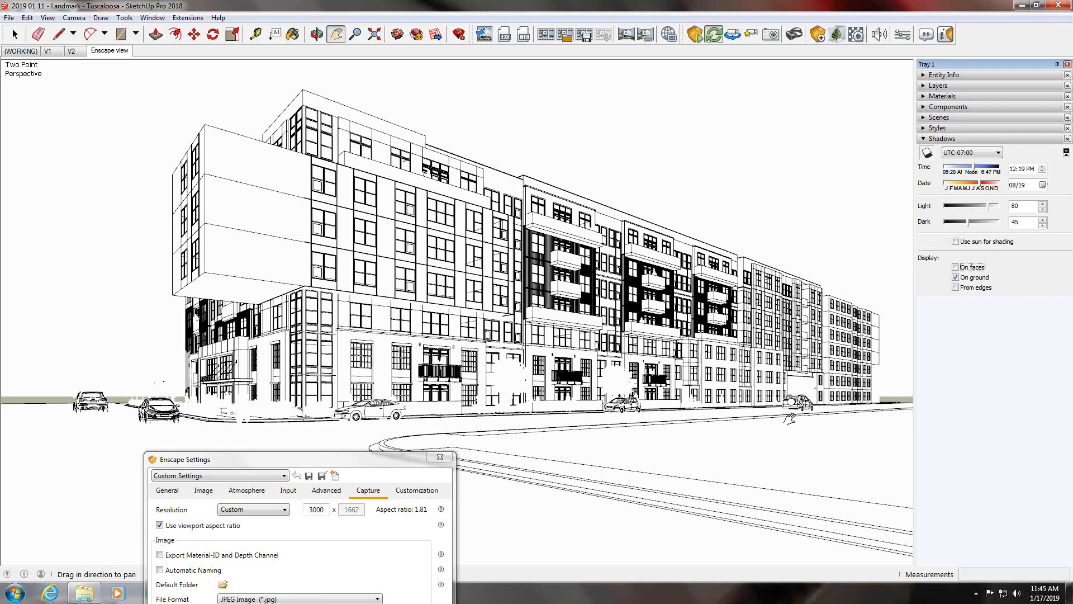
Close the Enscape Settings window and minimize SketchUp
left_click_drag(365, 474, 570, 321)
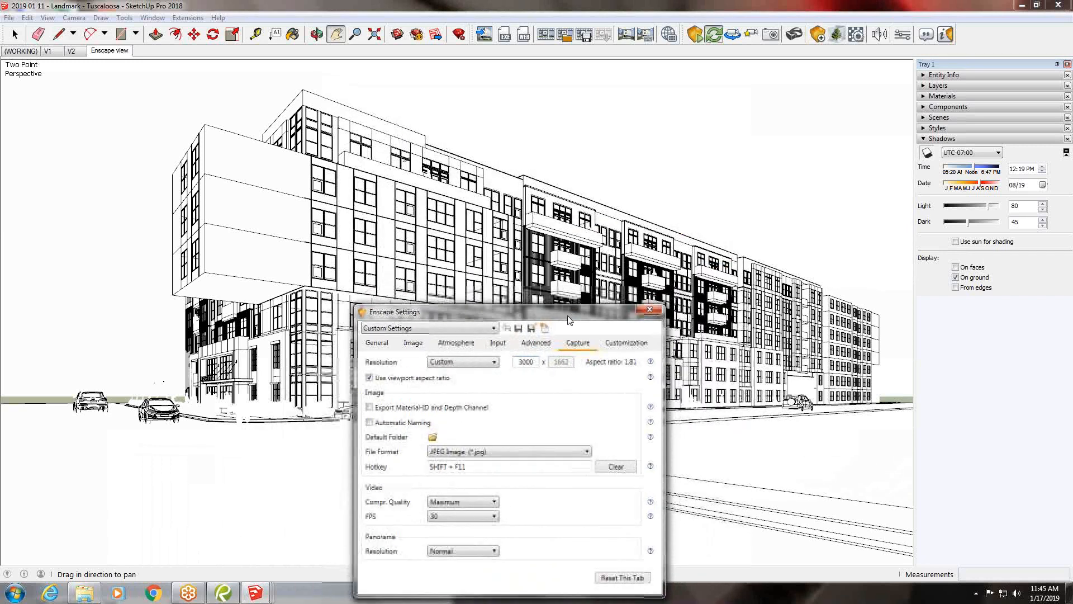
left_click(648, 311)
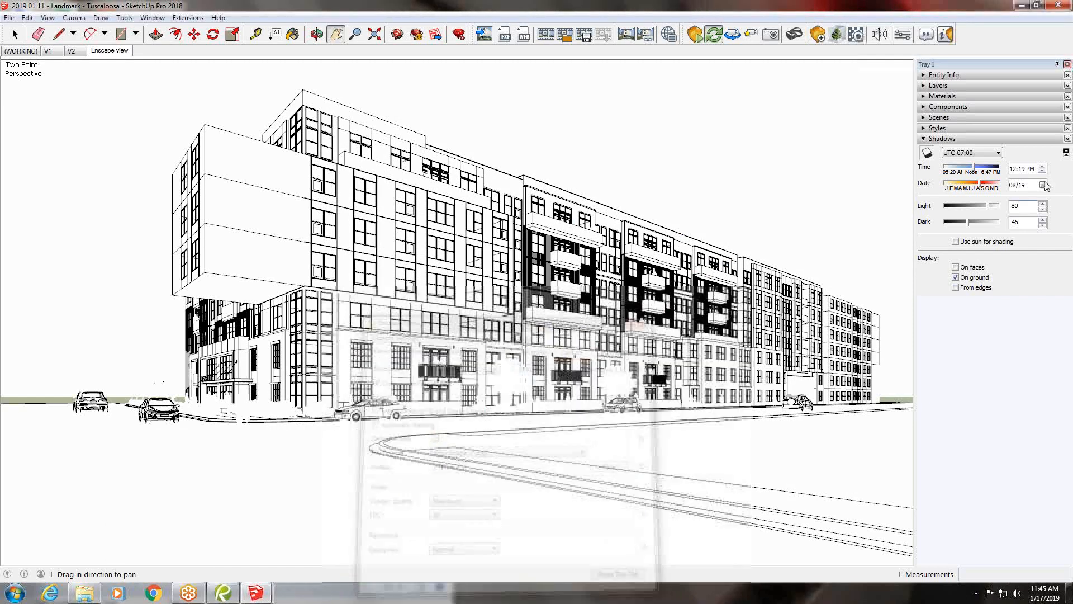
left_click(1021, 5)
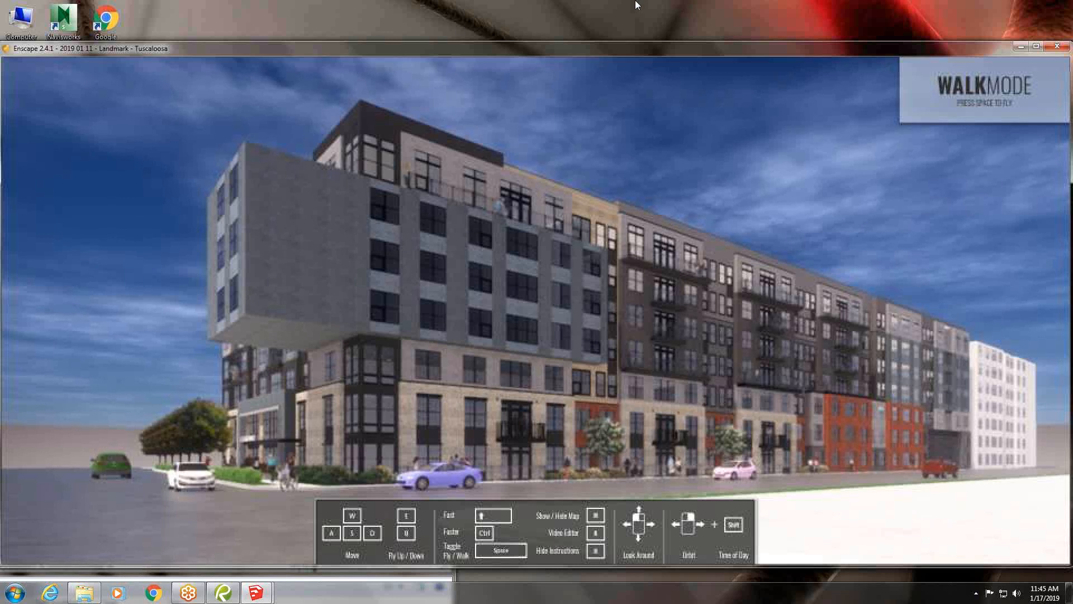
Look through the full list of installed programs and dismiss it
left_click(15, 592)
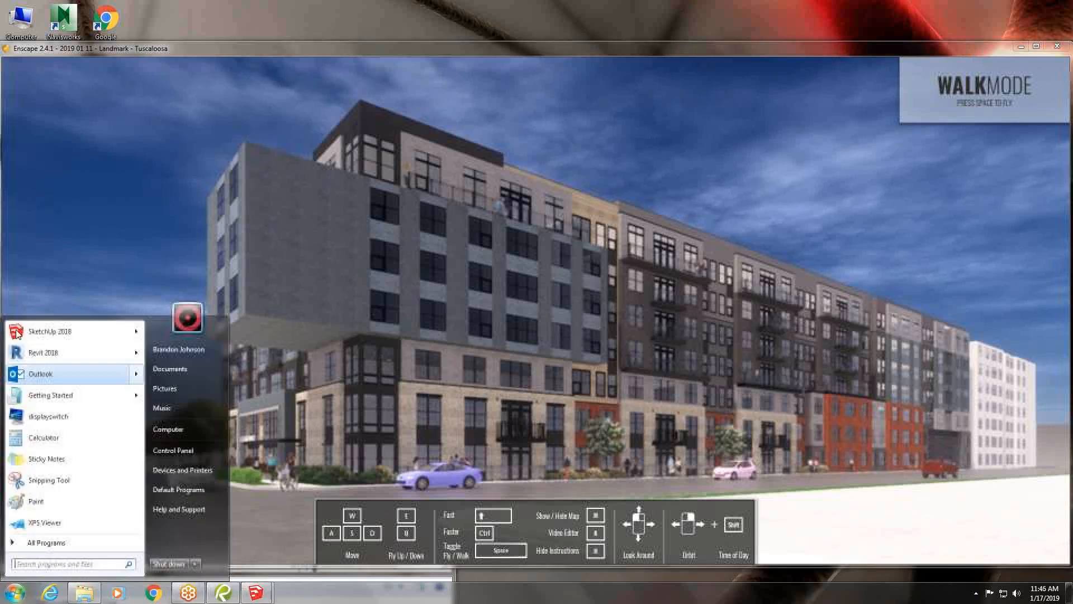
left_click(40, 542)
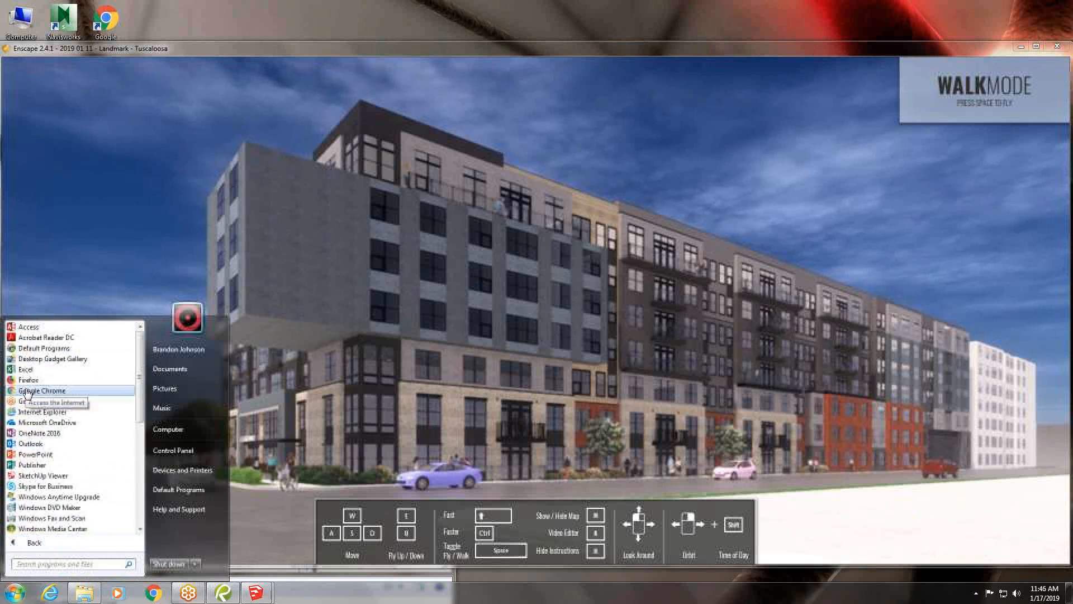
scroll(54, 460, "down", 1)
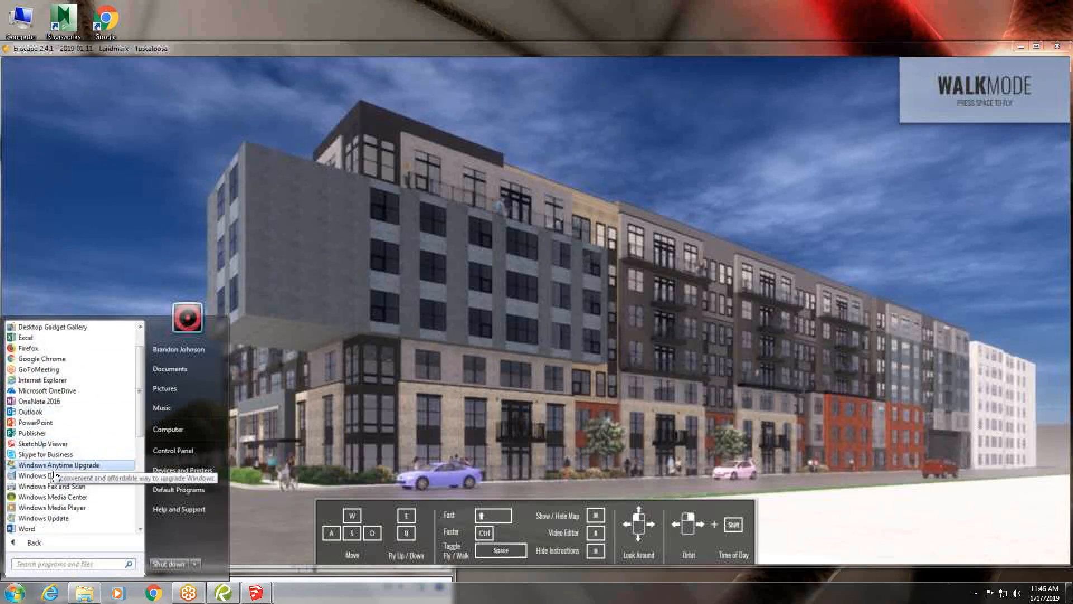
scroll(56, 462, "down", 3)
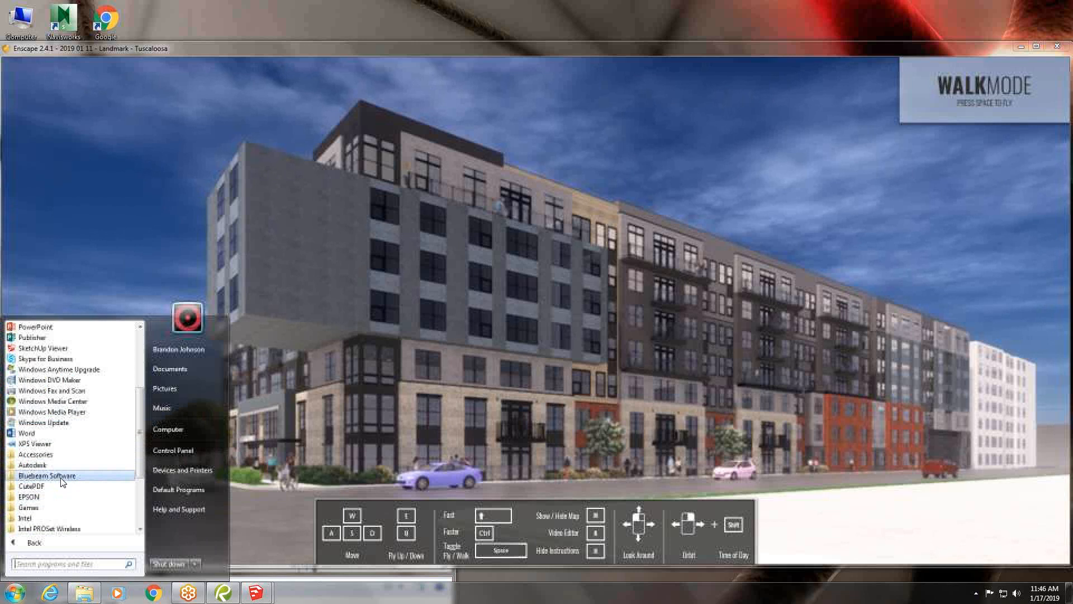
scroll(62, 502, "down", 2)
scroll(61, 501, "down", 2)
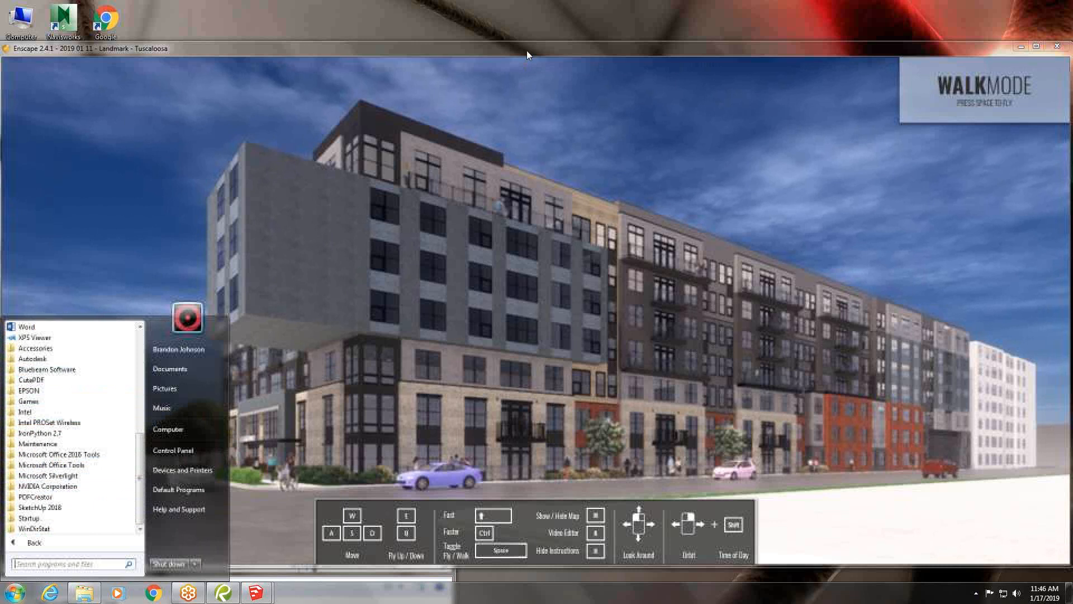
left_click(519, 15)
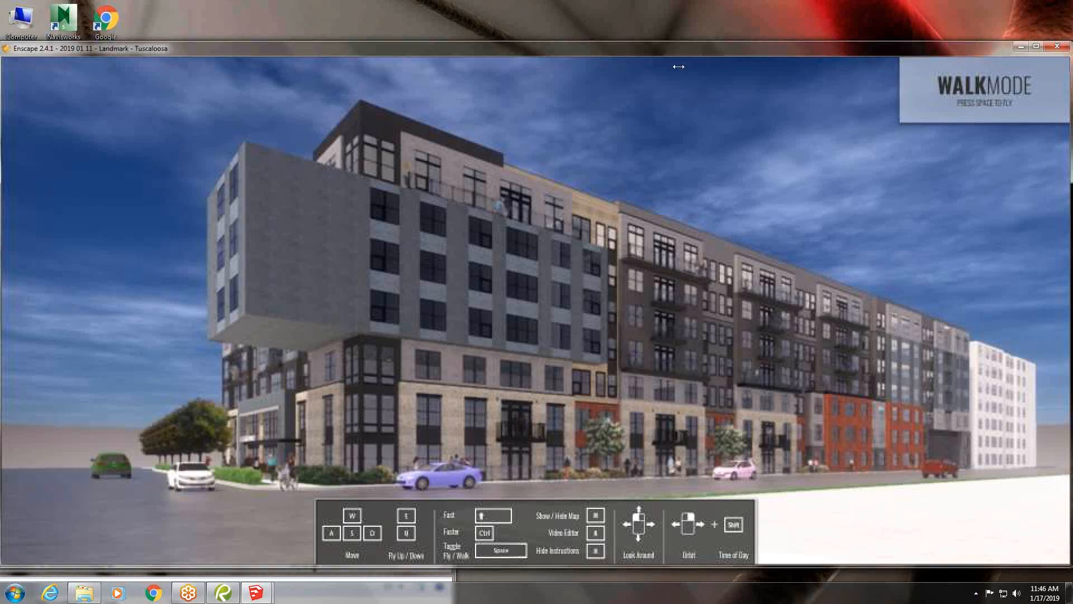
Close the Enscape rendering window and bring the Enscape Workshop folder window fully into view on the desktop
left_click(1061, 48)
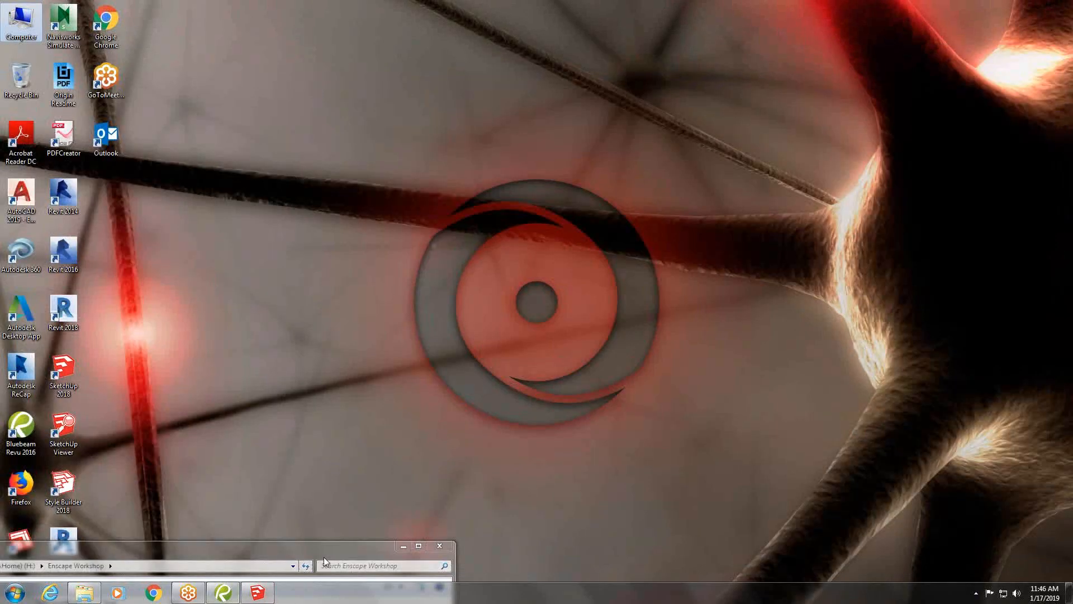
left_click_drag(323, 556, 770, 140)
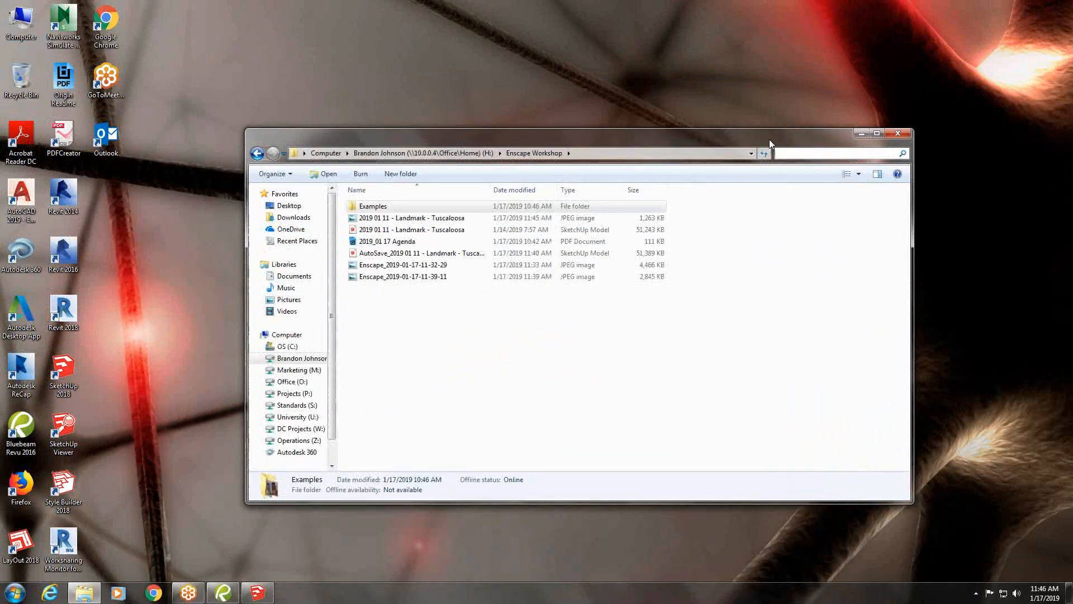
left_click(9, 597)
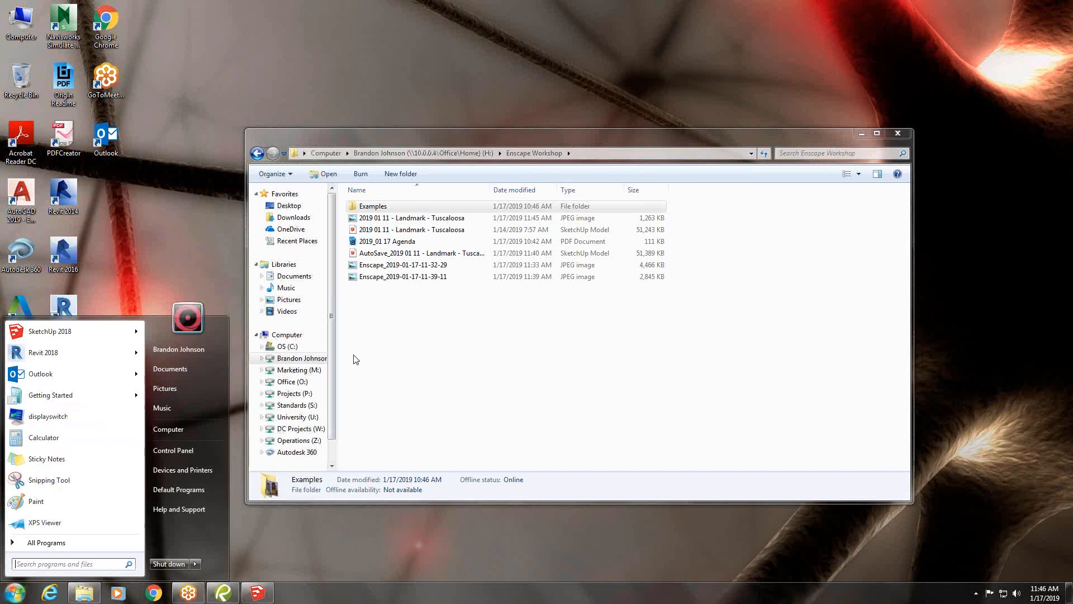
left_click(385, 328)
double_click(405, 279)
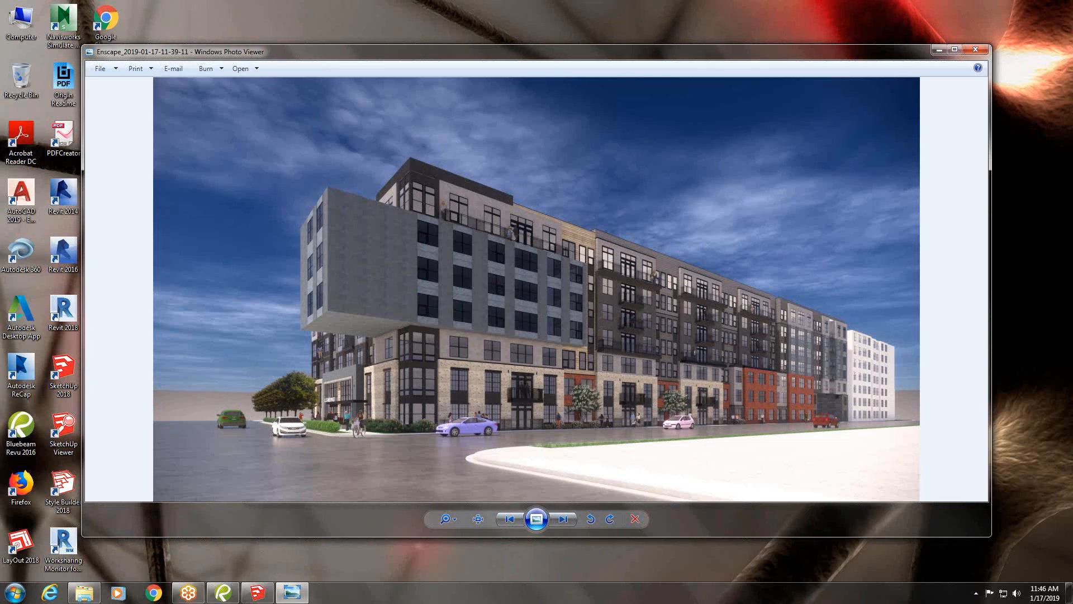
Look over the workshop folder and the SketchUp model, and switch to the 2019_01 17 Agenda in Bluebeam Revu to read its closing bullets
mouse_move(299, 591)
left_click(79, 596)
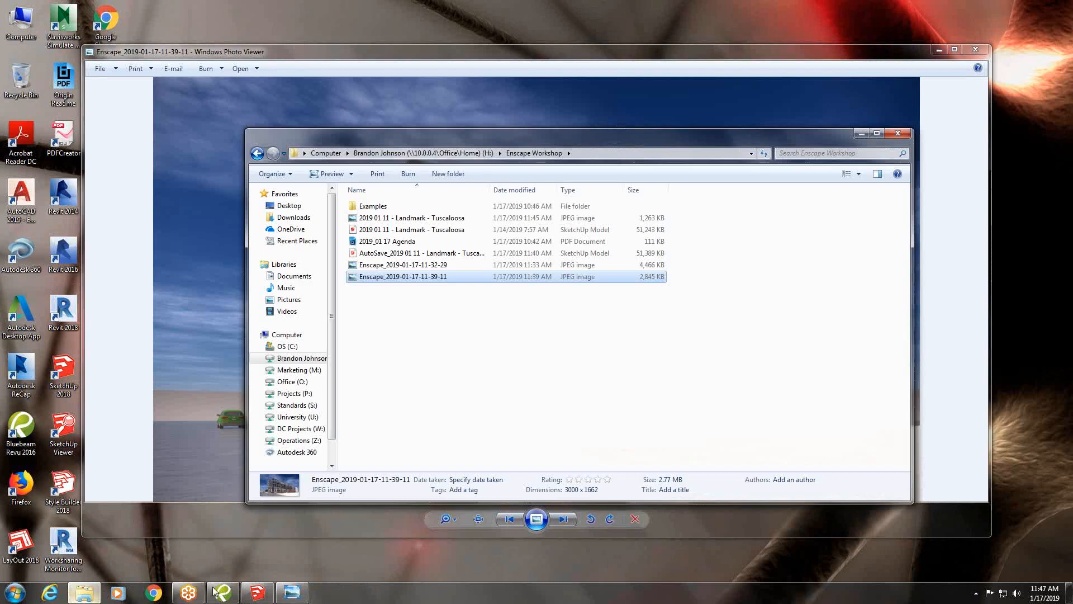
left_click(257, 593)
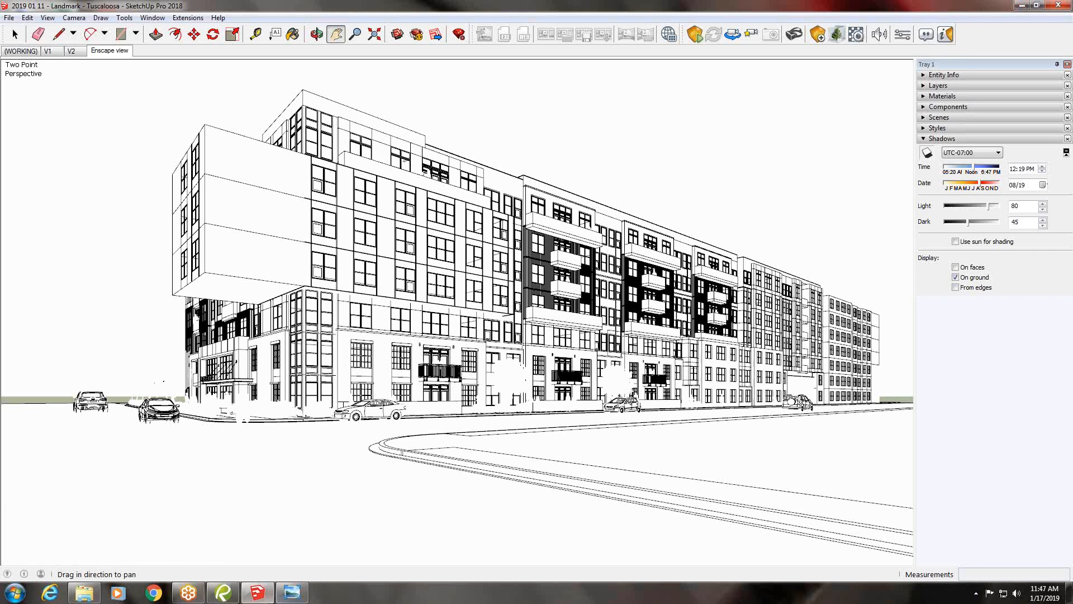
left_click(225, 594)
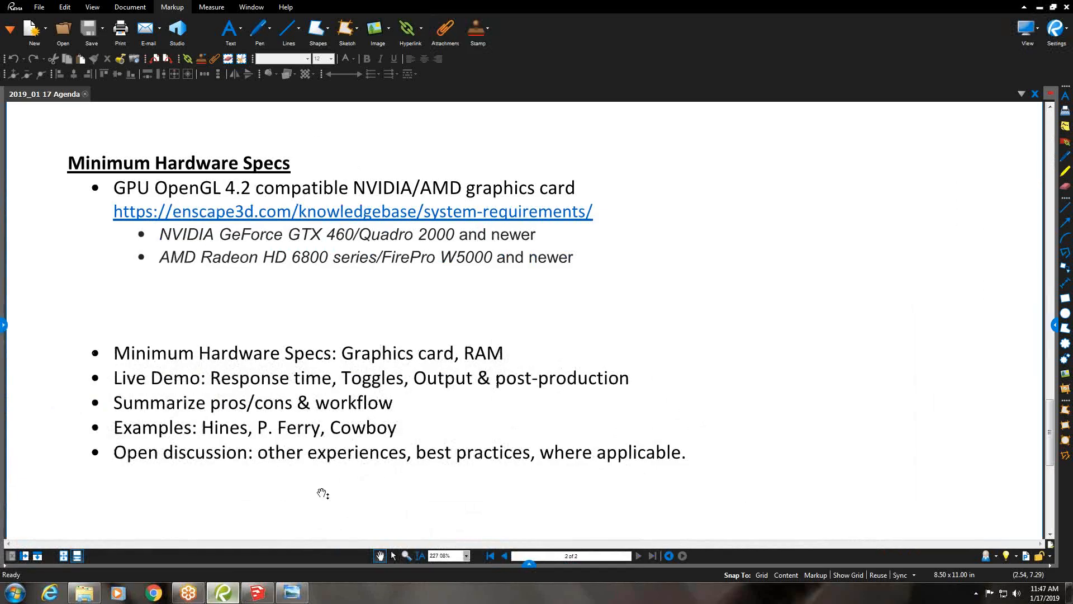
scroll(333, 479, "down", 1)
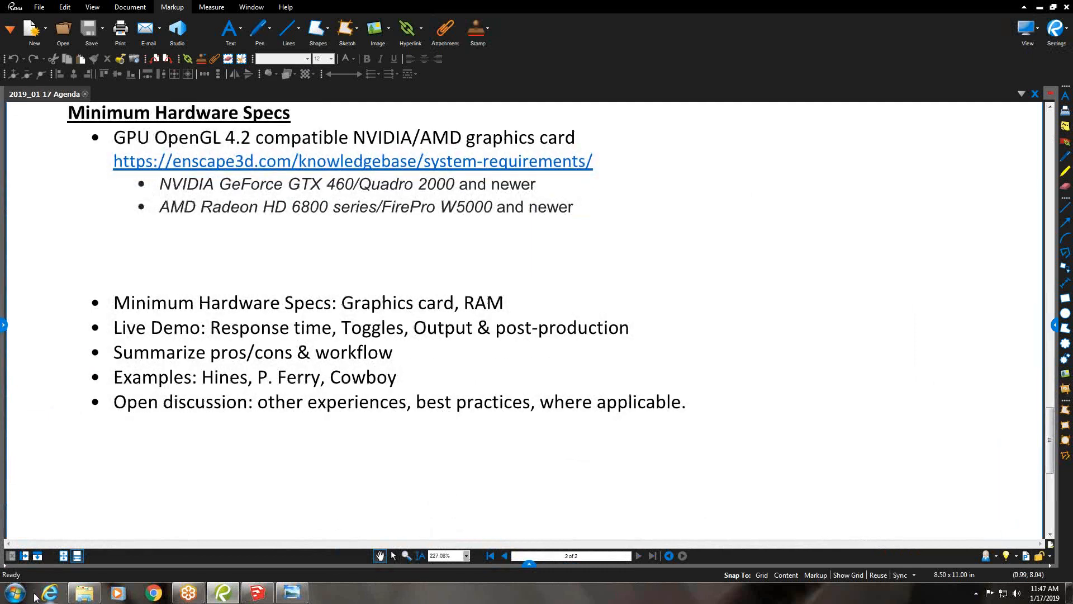
Return to the Enscape Workshop folder in Windows Explorer, open its Examples subfolder and show the contents as extra large icons
left_click(73, 594)
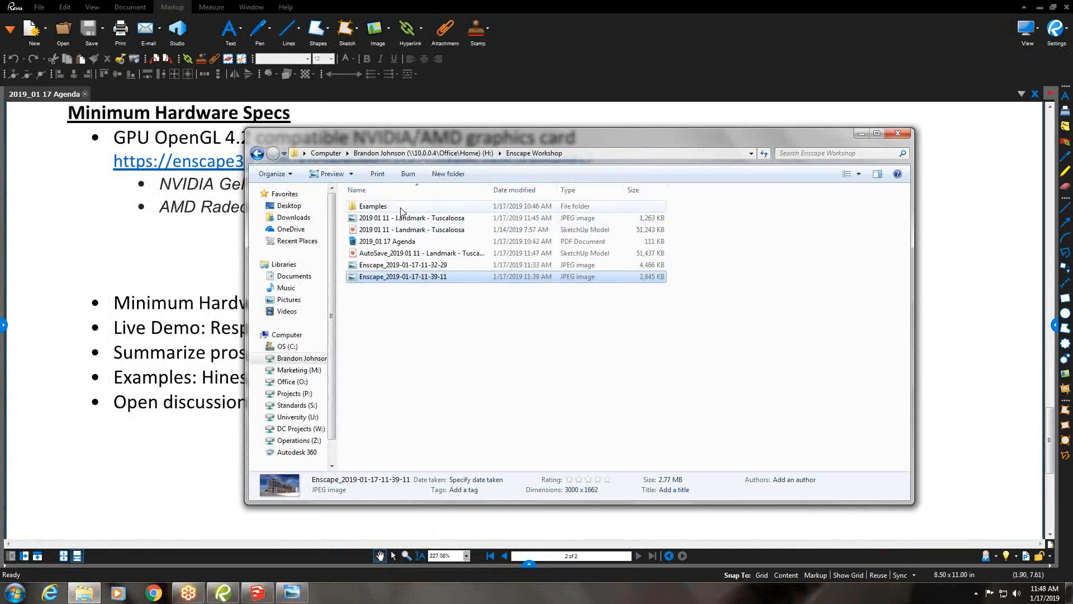
double_click(403, 205)
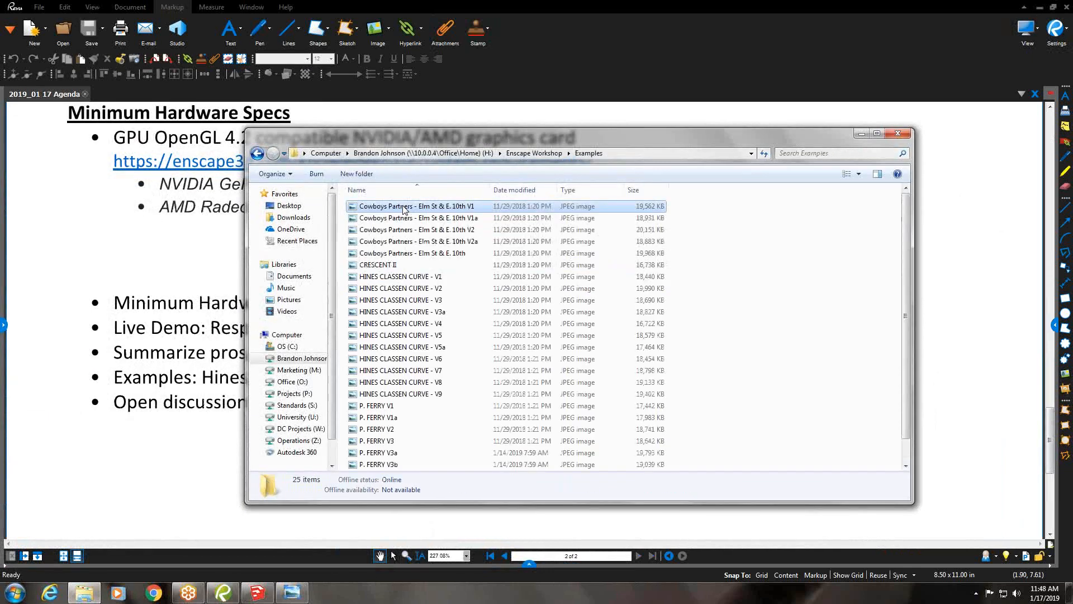
right_click(713, 278)
mouse_move(805, 282)
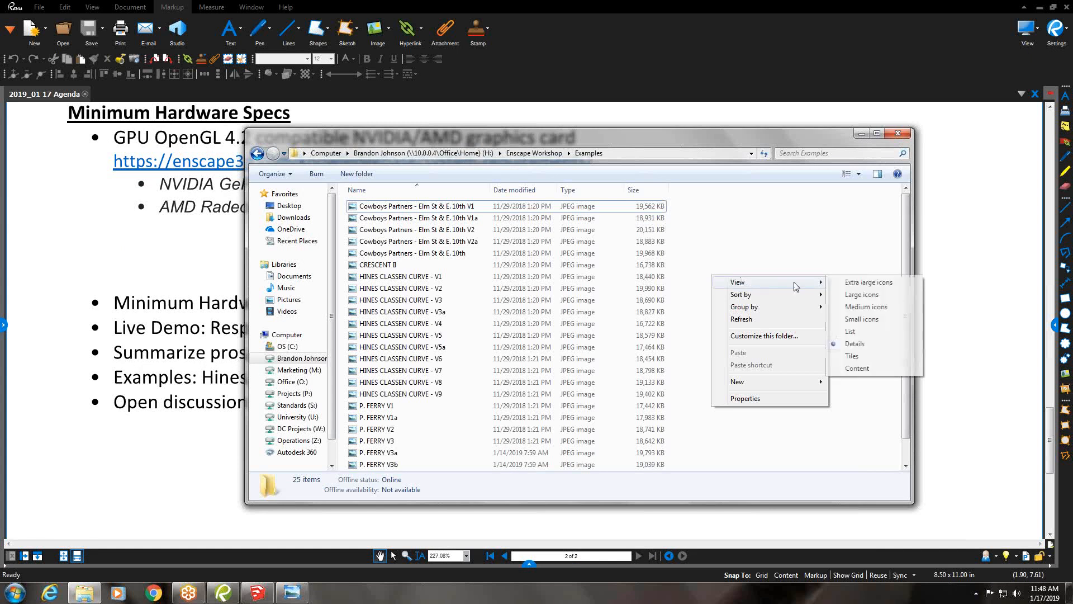
left_click(842, 284)
Look through the rendering thumbnails in the Examples folder from the first image to the last and back
scroll(796, 351, "down", 5)
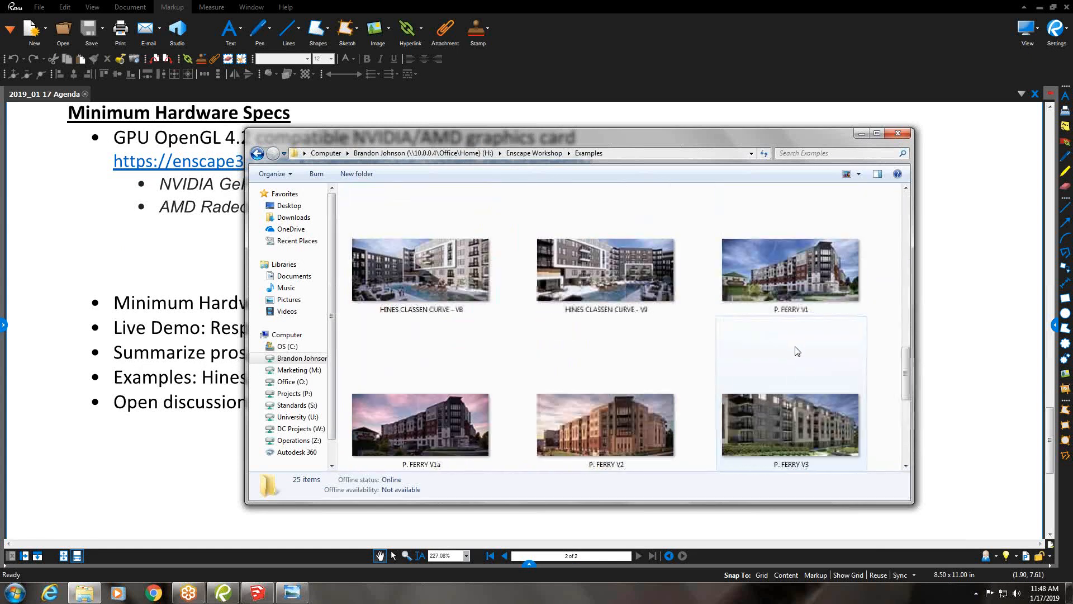
scroll(796, 351, "down", 3)
scroll(783, 370, "down", 3)
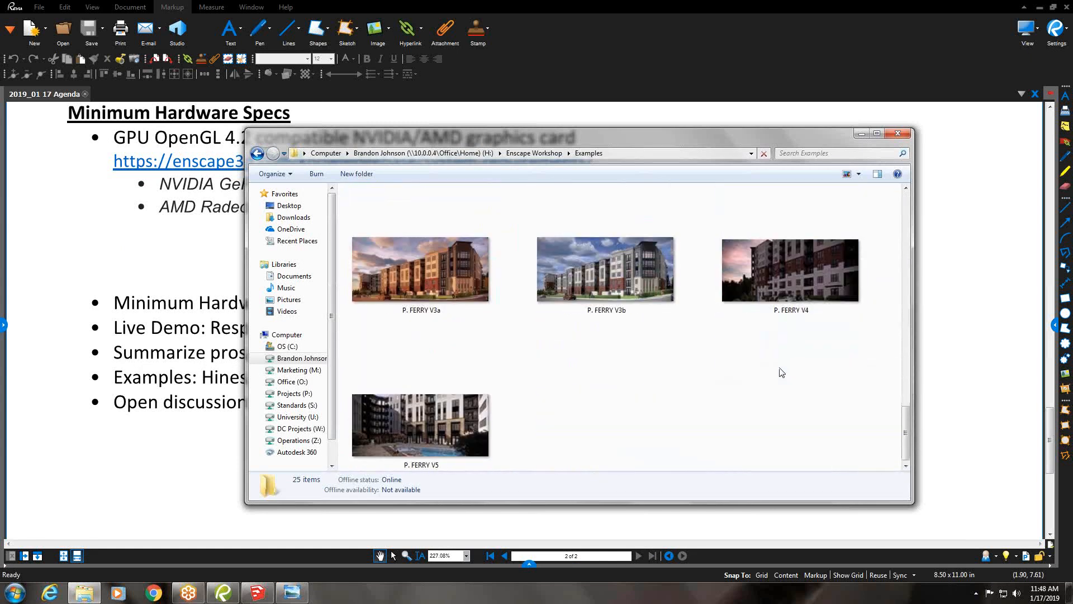
scroll(777, 374, "up", 8)
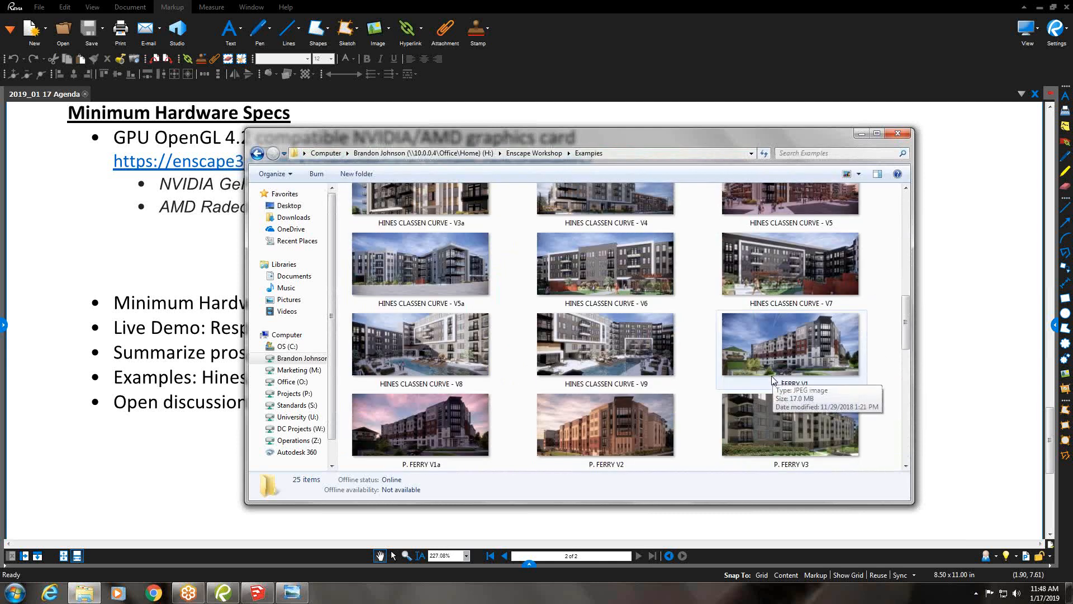
scroll(771, 376, "up", 2)
scroll(770, 378, "down", 1)
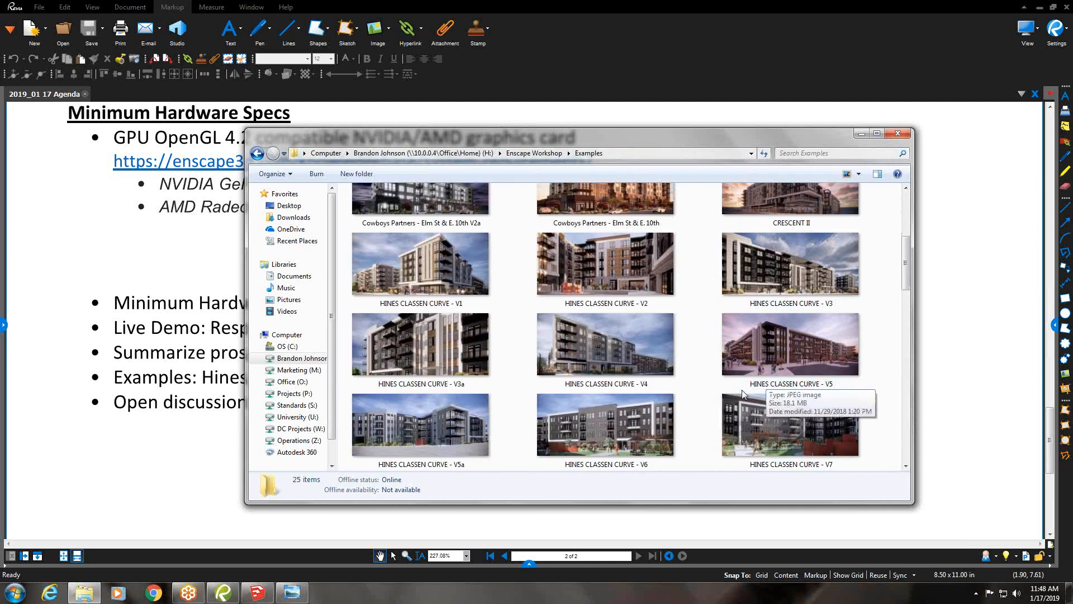
scroll(742, 390, "up", 3)
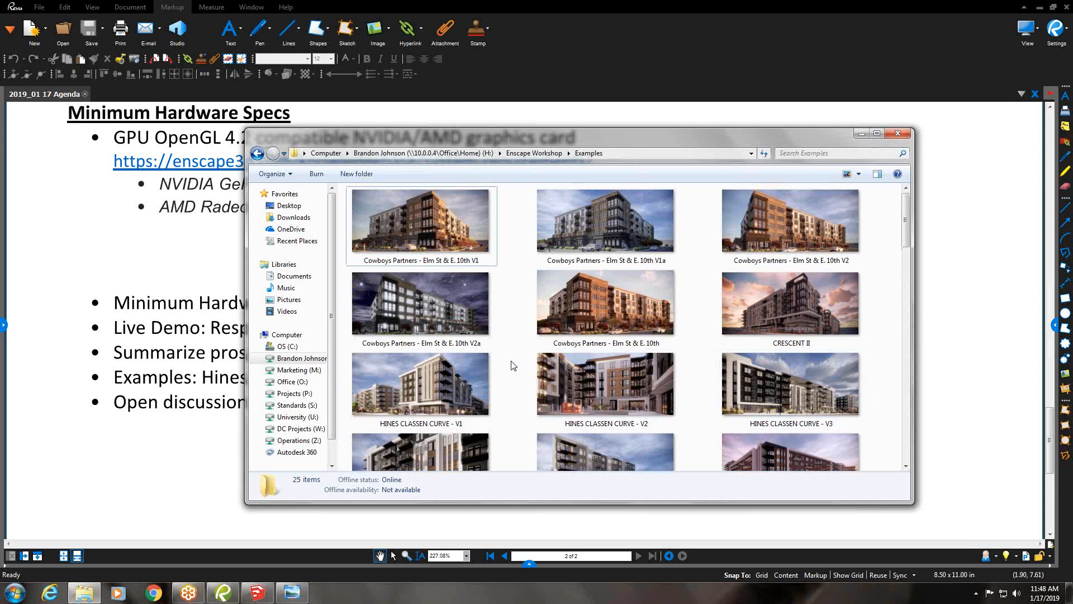
Find and open the 186401 - Greystar - Powers Ferry project folder under 2018 on the Projects (P:) drive
left_click(294, 394)
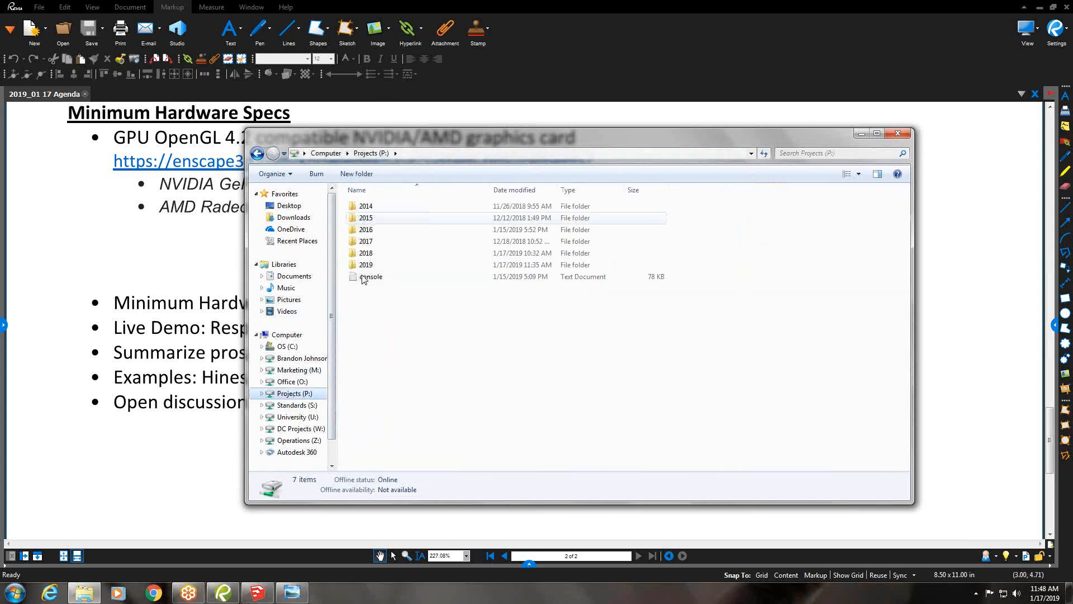
double_click(367, 253)
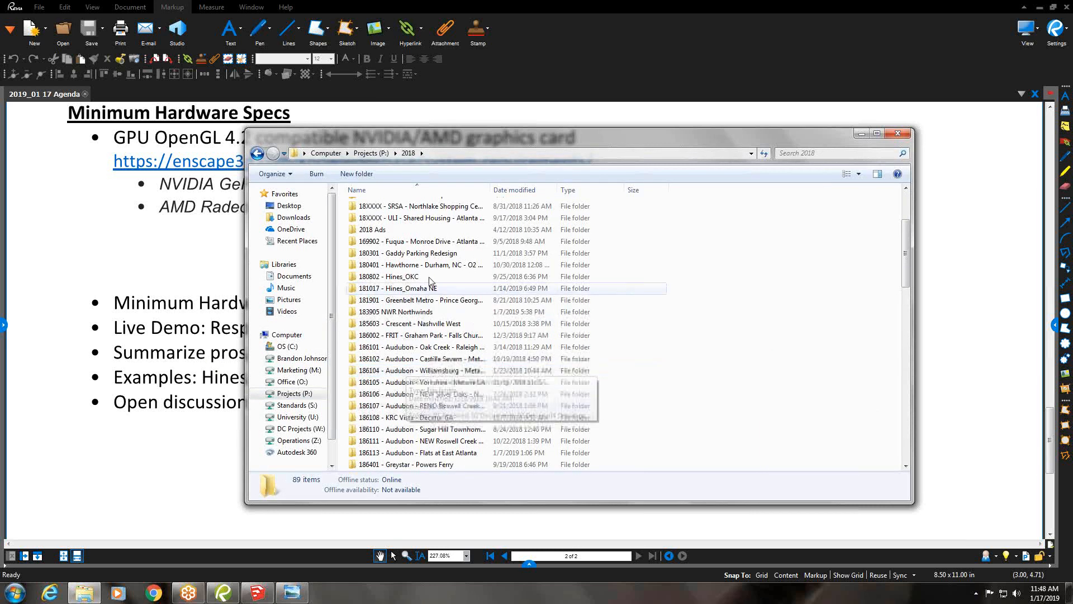
scroll(429, 266, "down", 2)
scroll(430, 265, "up", 2)
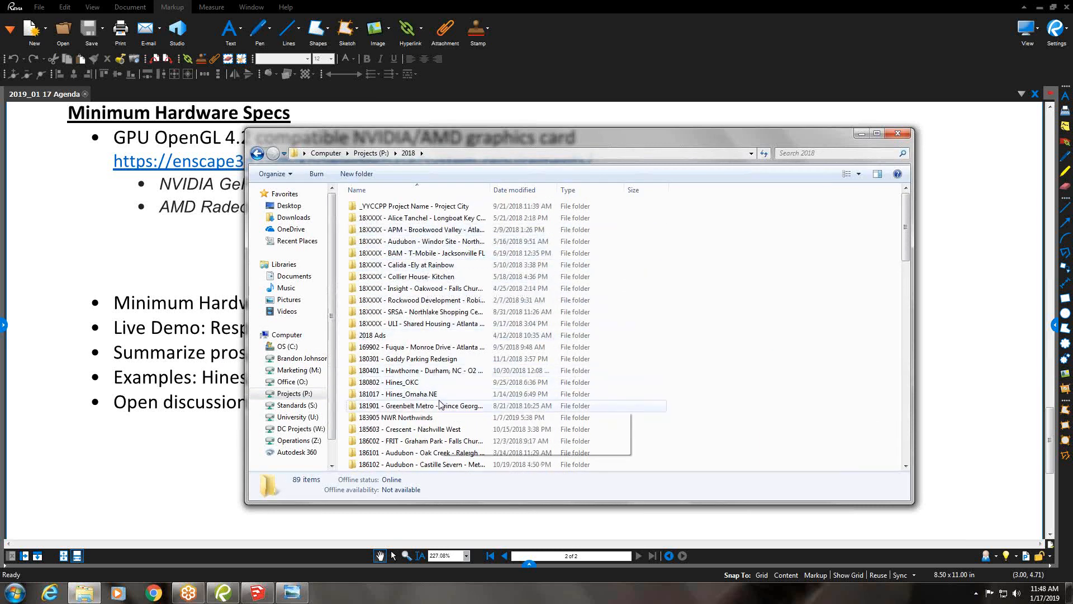
scroll(440, 404, "down", 2)
scroll(440, 404, "down", 2)
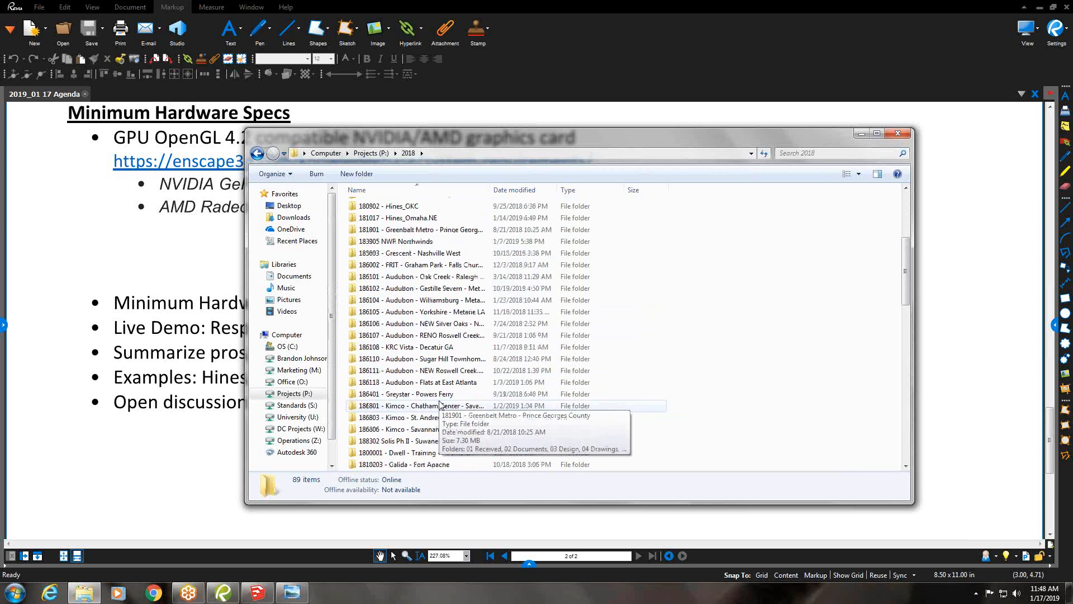
double_click(443, 398)
Open the Output folder inside the project's 03 Design > Sketchup folder
double_click(378, 229)
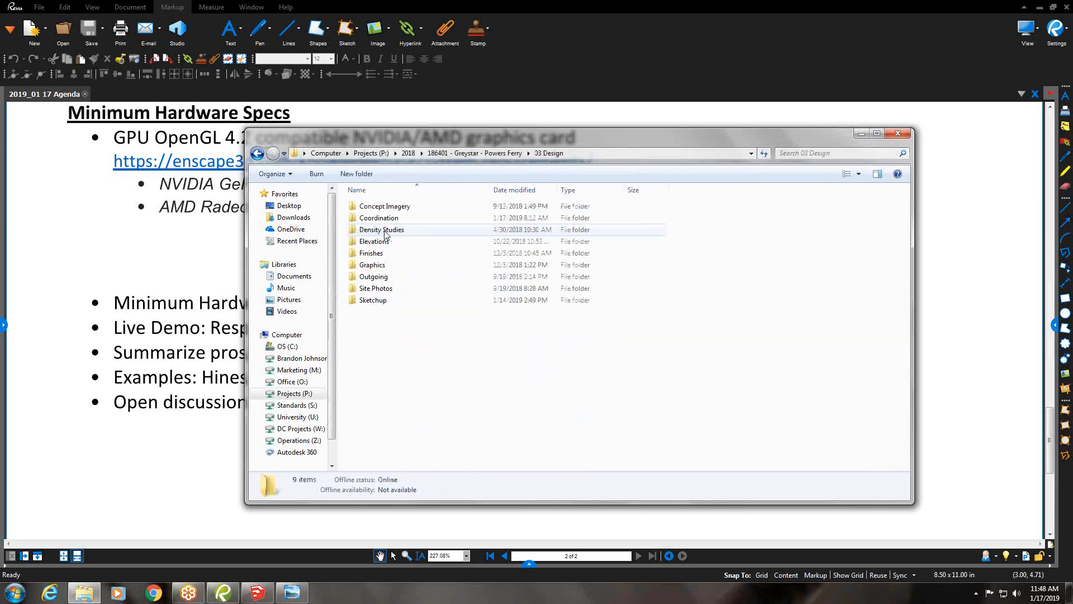
left_click(381, 303)
double_click(380, 302)
scroll(391, 313, "down", 1)
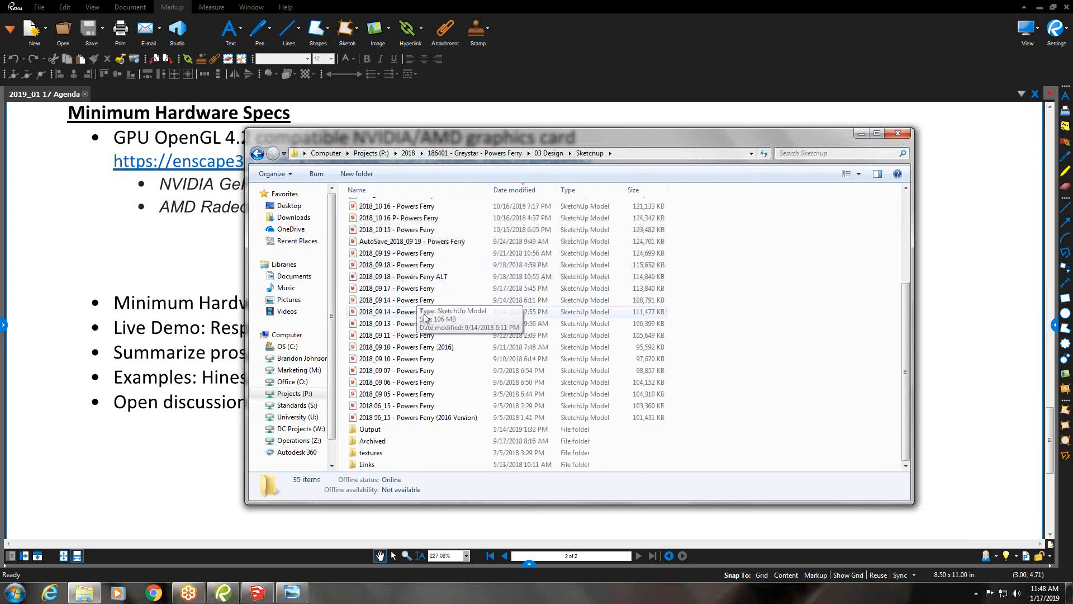
double_click(370, 429)
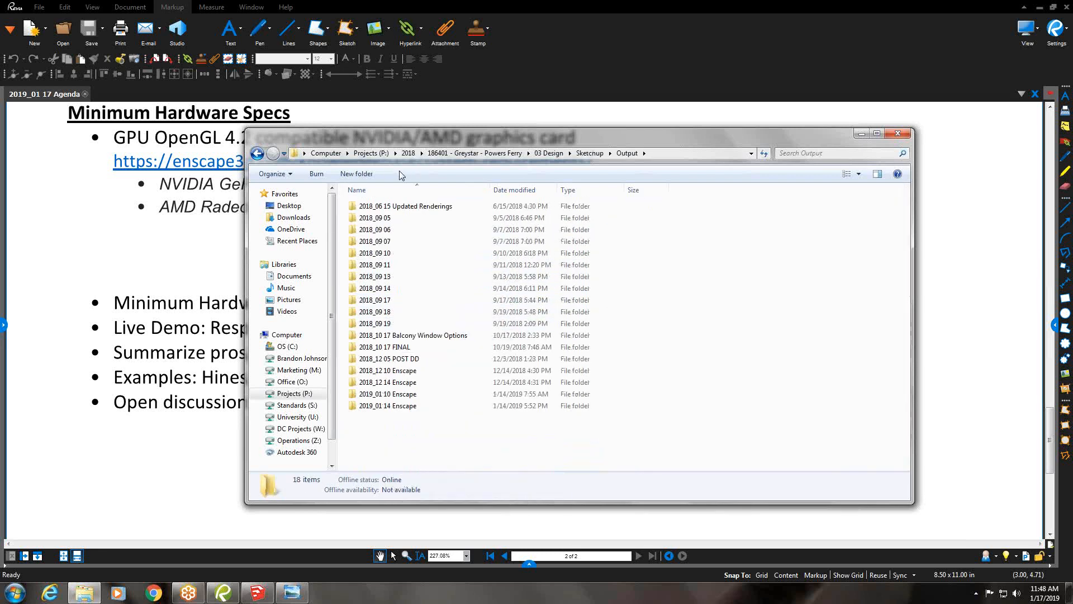
left_click(389, 406)
double_click(390, 406)
double_click(414, 207)
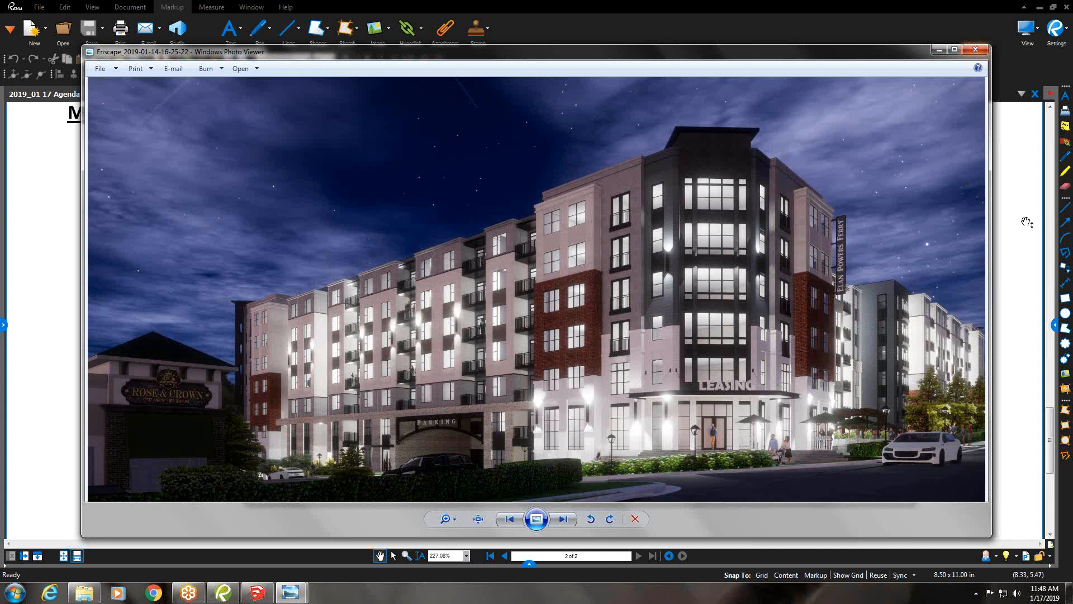
left_click(974, 50)
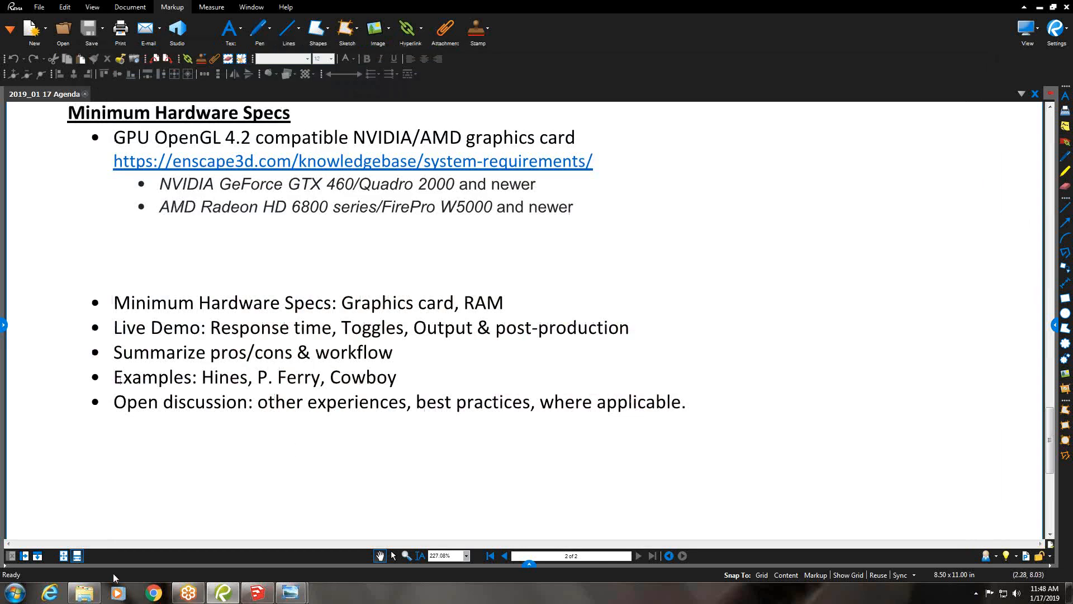
Open the P. FERRY NIGHT - V1 image from the project's 03 Design > Graphics > JPG folder and maximize it for viewing
left_click(84, 593)
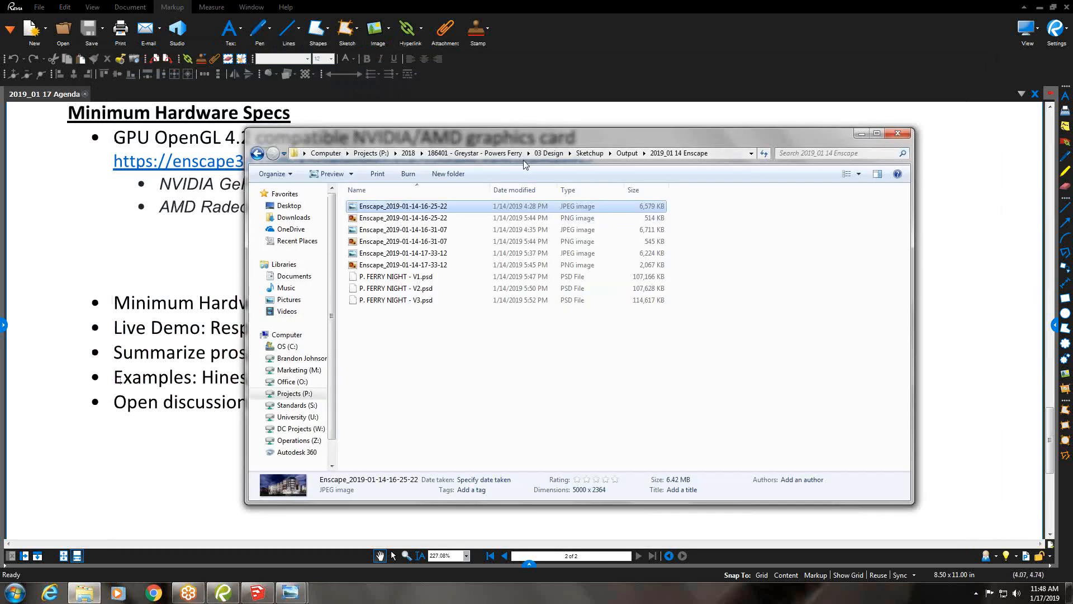
left_click(549, 154)
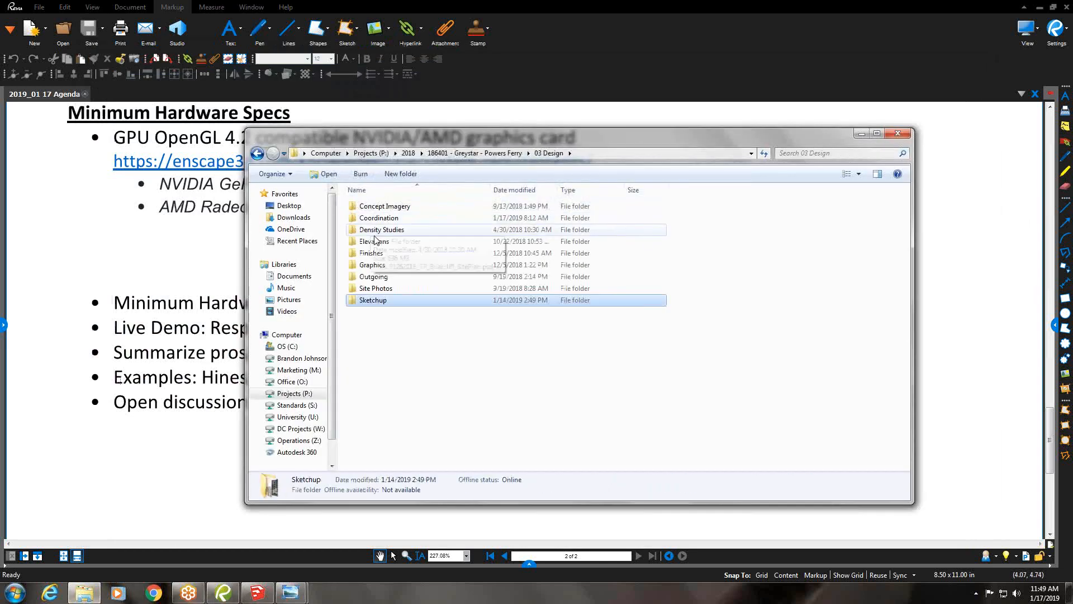
double_click(382, 266)
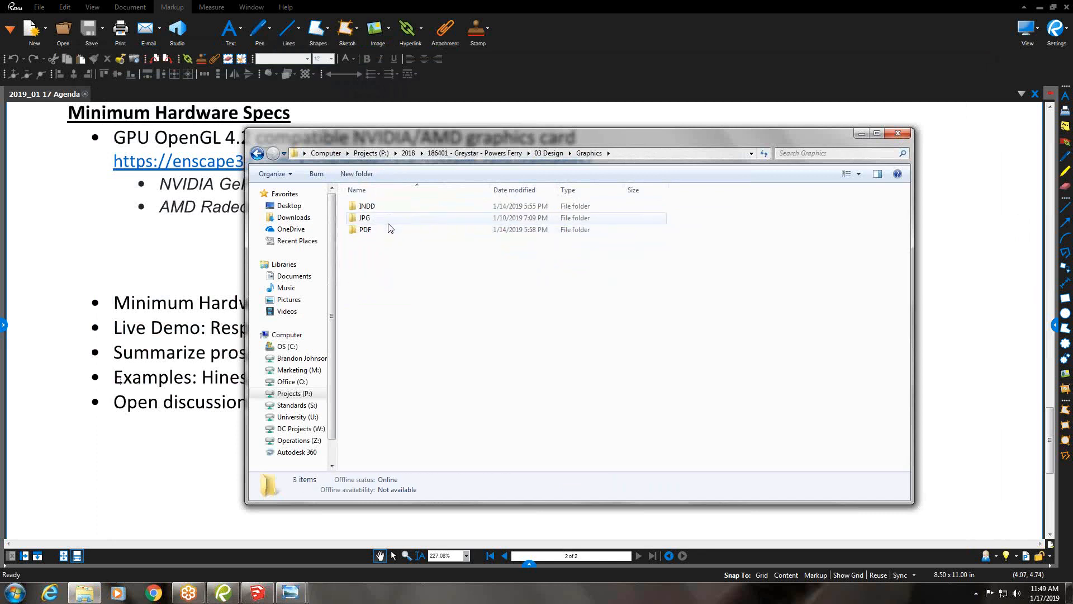
double_click(386, 219)
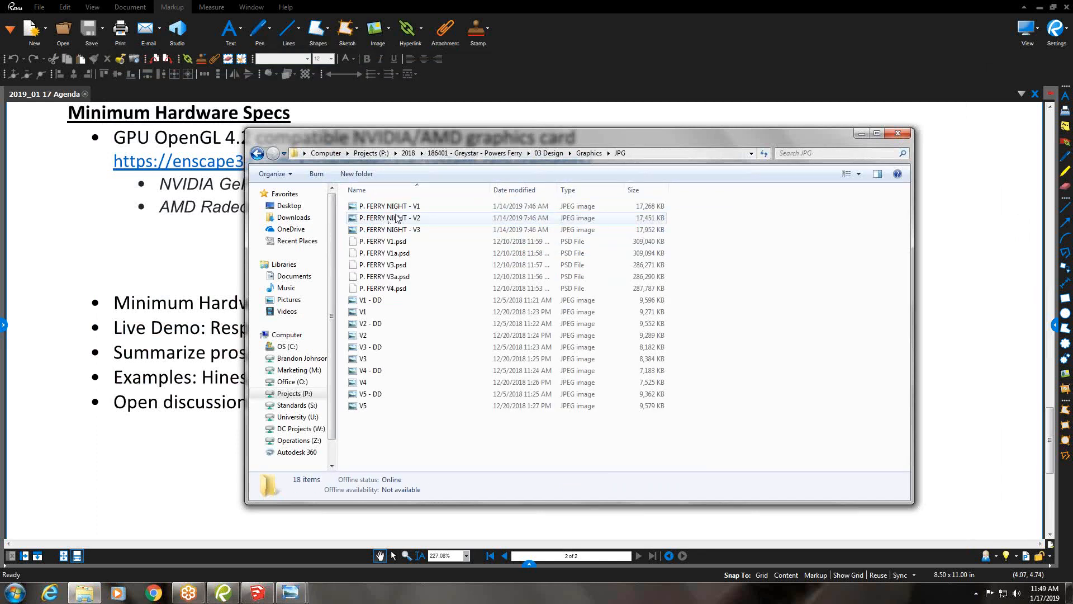
double_click(401, 211)
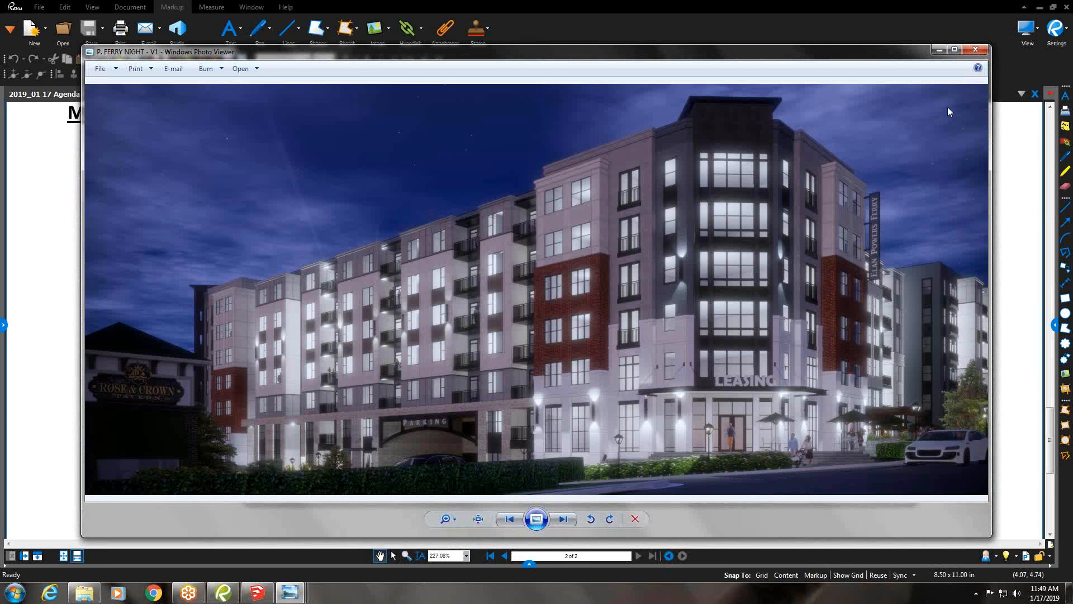
left_click(955, 50)
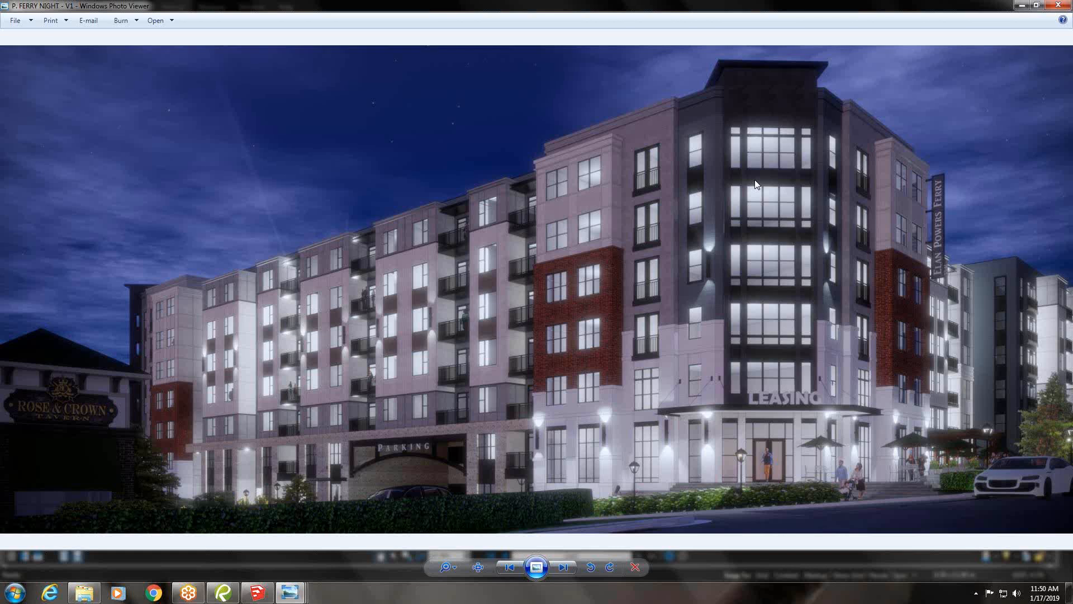
left_click(196, 601)
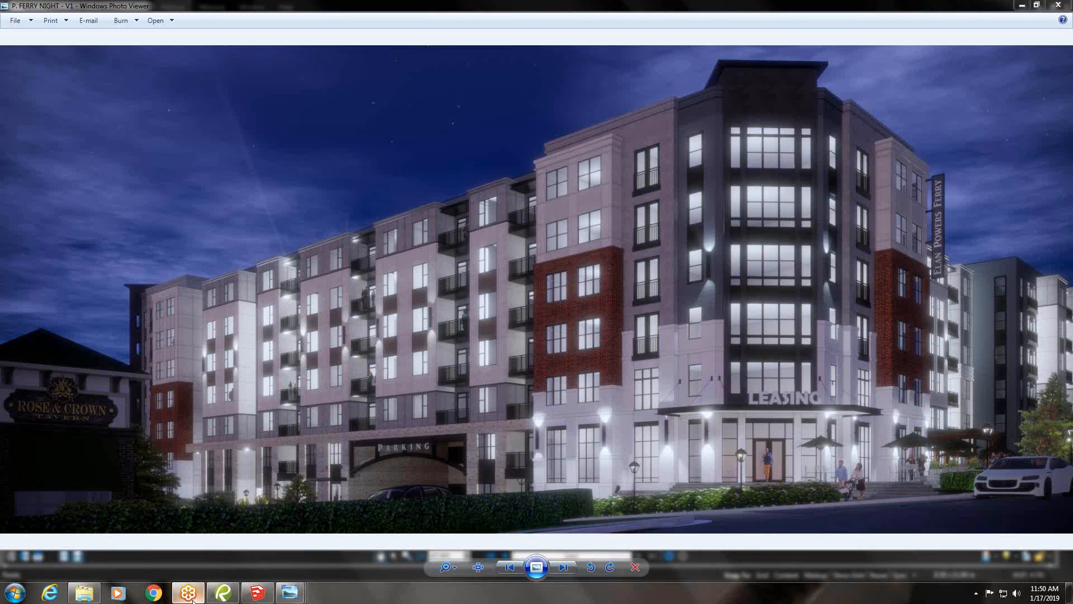
mouse_move(196, 599)
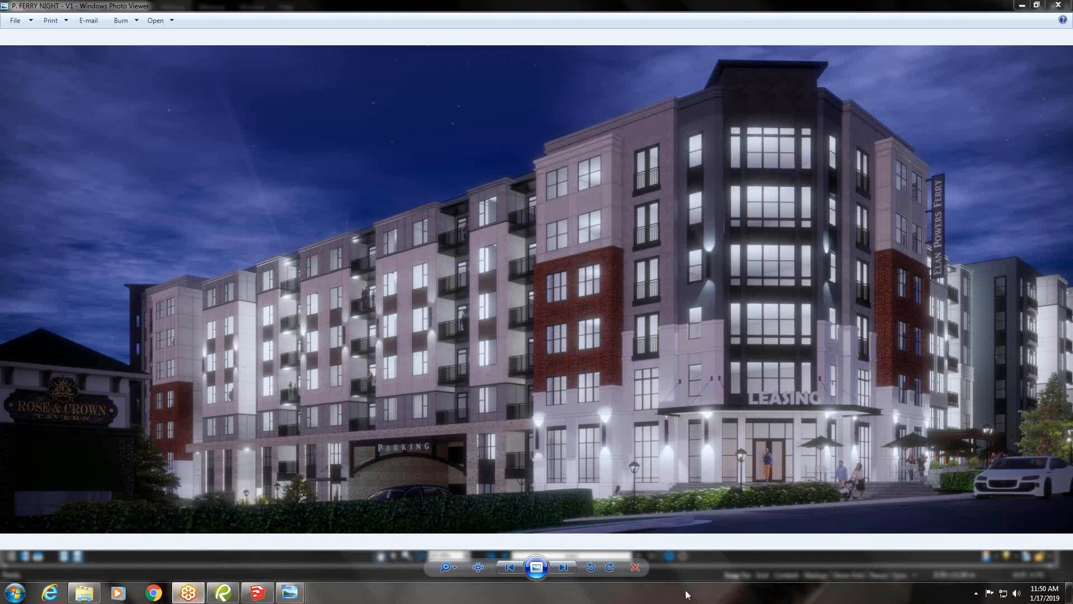